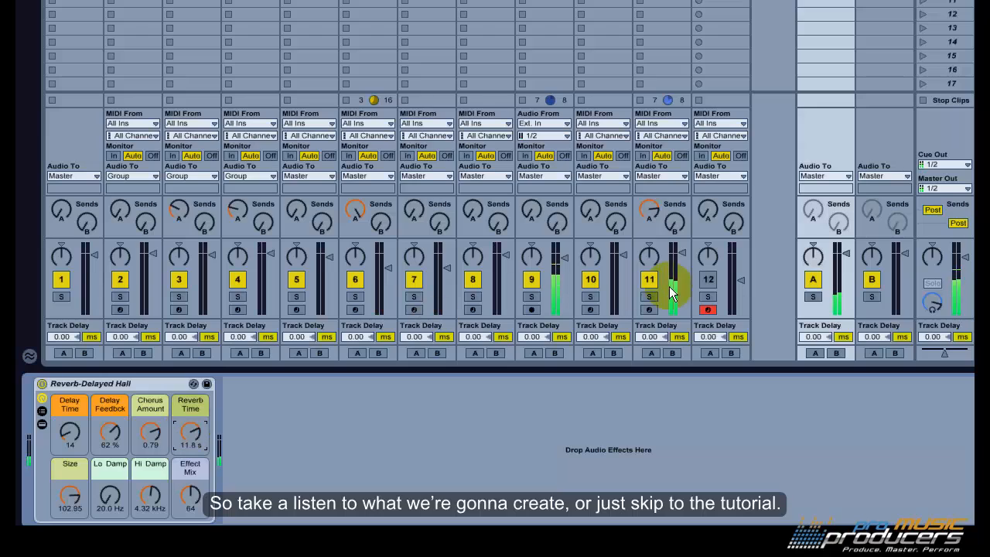
Turn the Vocals track's send A fully up and set Reverb-Delayed Hall's Reverb Time to 60.0 s and Effect Mix to 127
left_click(651, 222)
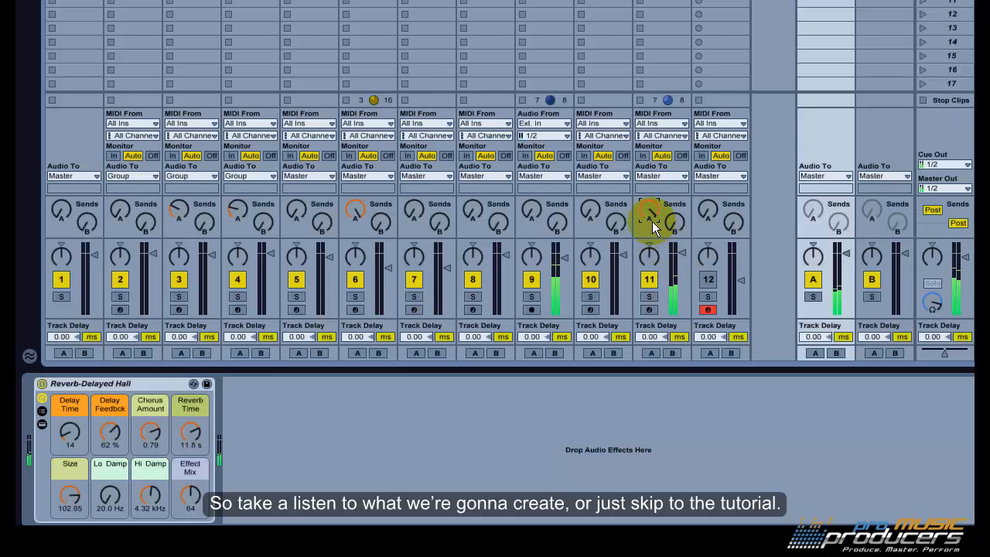
left_click(184, 435)
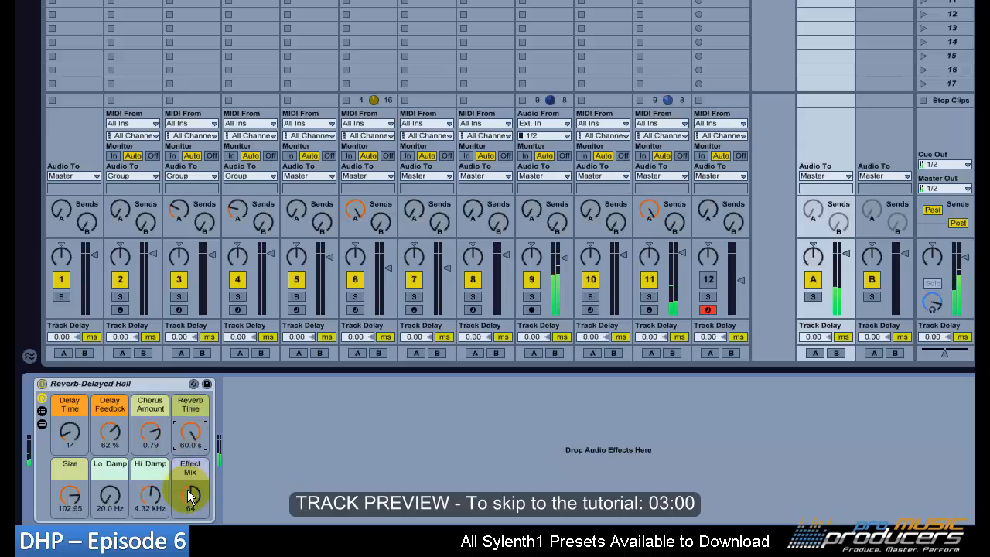
left_click_drag(190, 498, 190, 497)
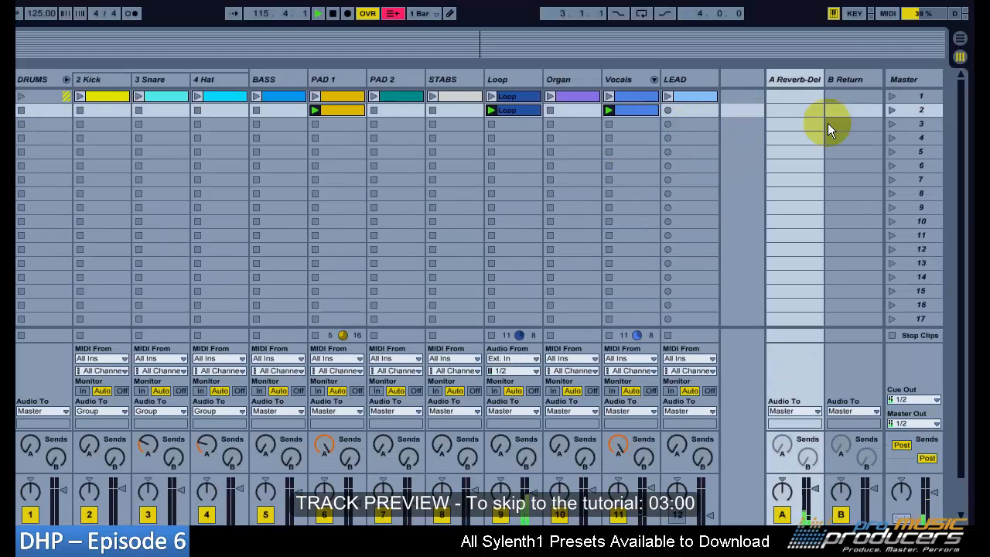
Launch scene 1 and take out the reverb by deactivating return A and turning send A fully down on Vocals and PAD 1
left_click(890, 96)
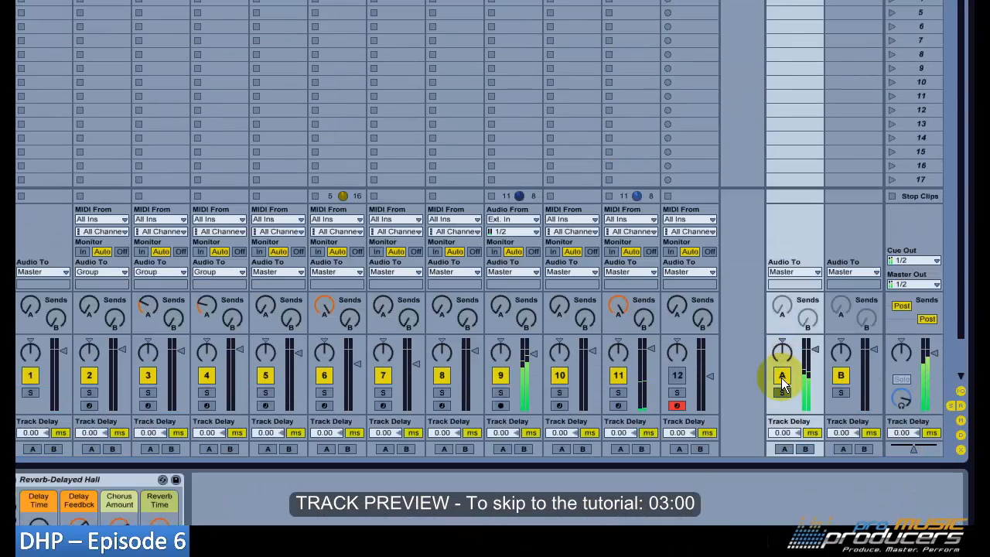
left_click(781, 516)
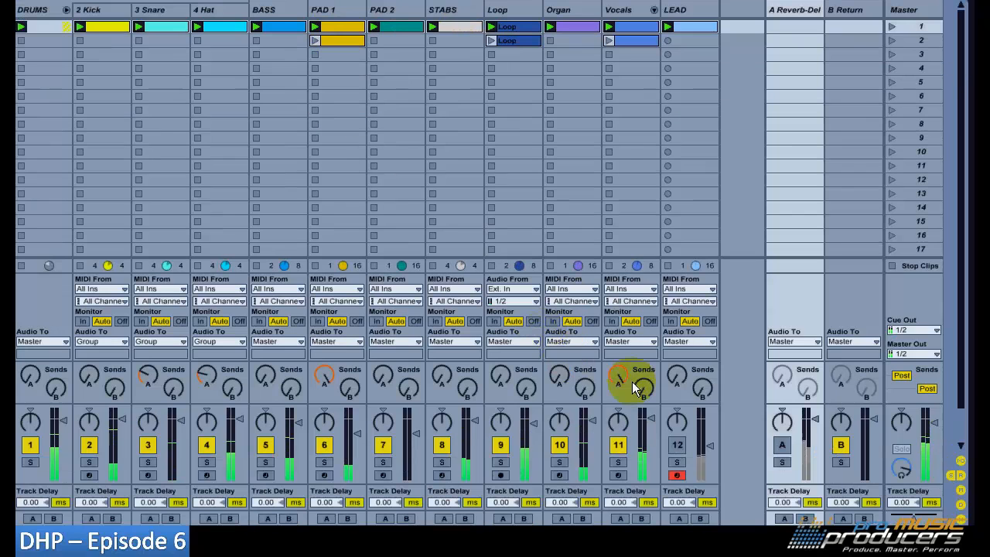
left_click_drag(619, 447, 620, 516)
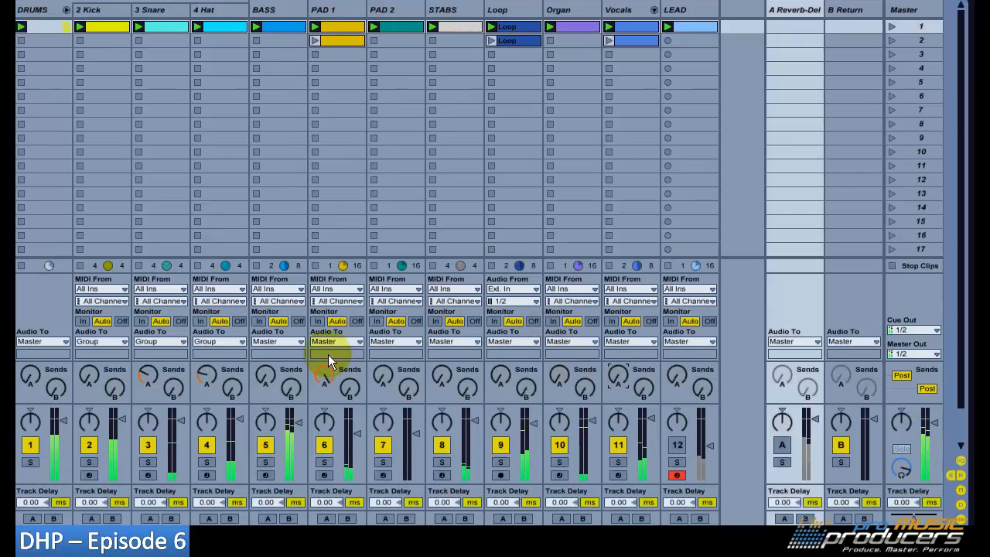
left_click_drag(324, 376, 324, 446)
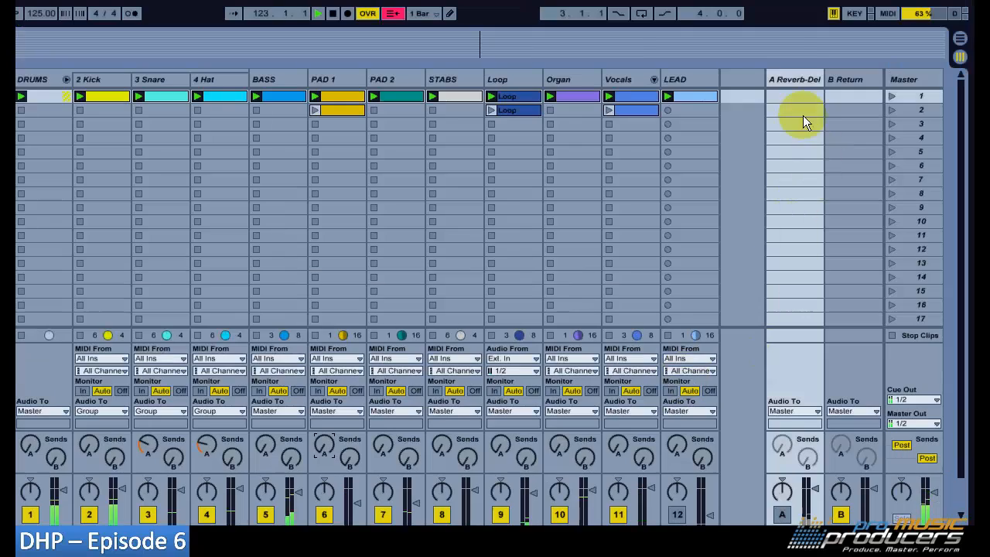
Set the Reverb Time to 4.95 s and the Effect Mix to 70 on return A's Reverb-Delayed Hall
left_click(796, 77)
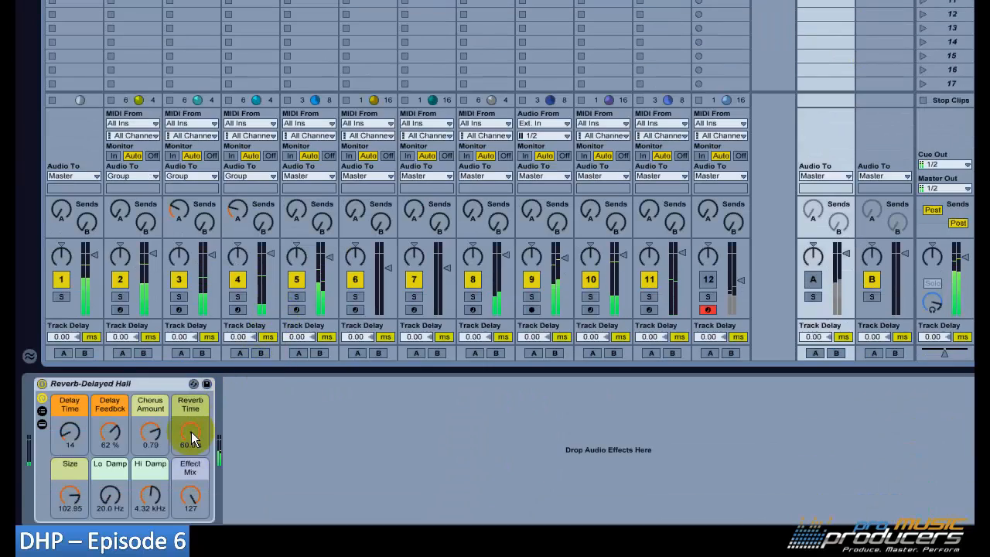
left_click(191, 446)
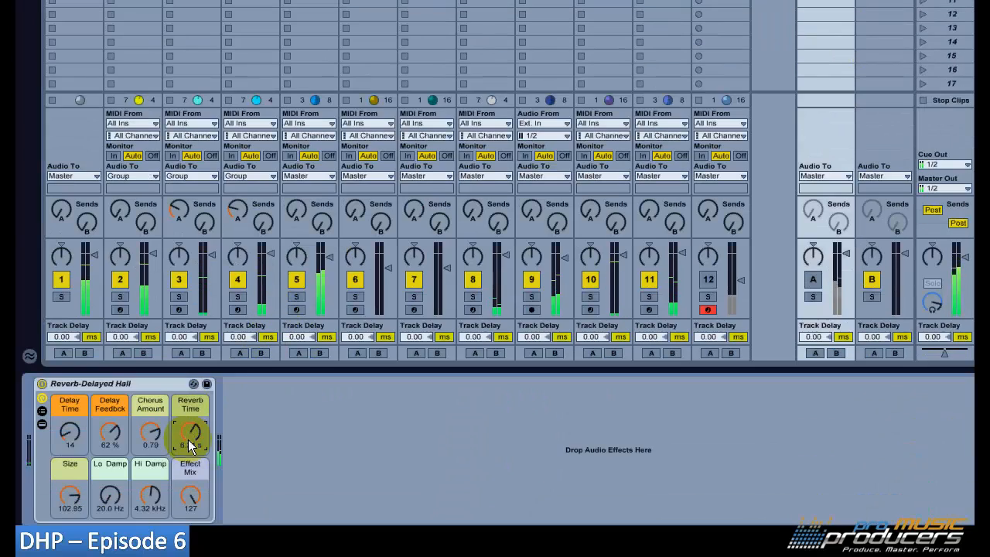
left_click_drag(188, 441, 188, 445)
left_click_drag(188, 499, 188, 544)
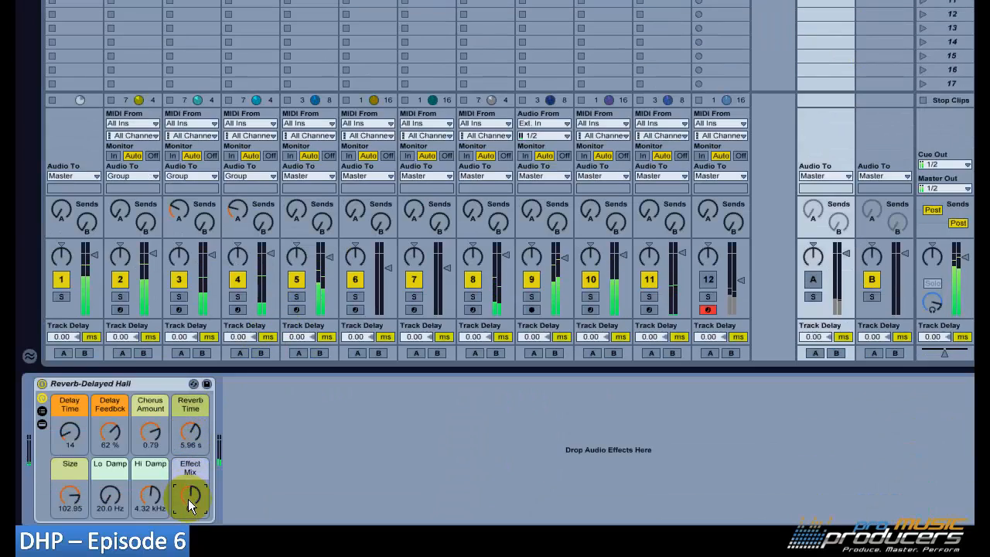
left_click_drag(194, 440, 194, 445)
left_click_drag(194, 496, 194, 492)
left_click(195, 439)
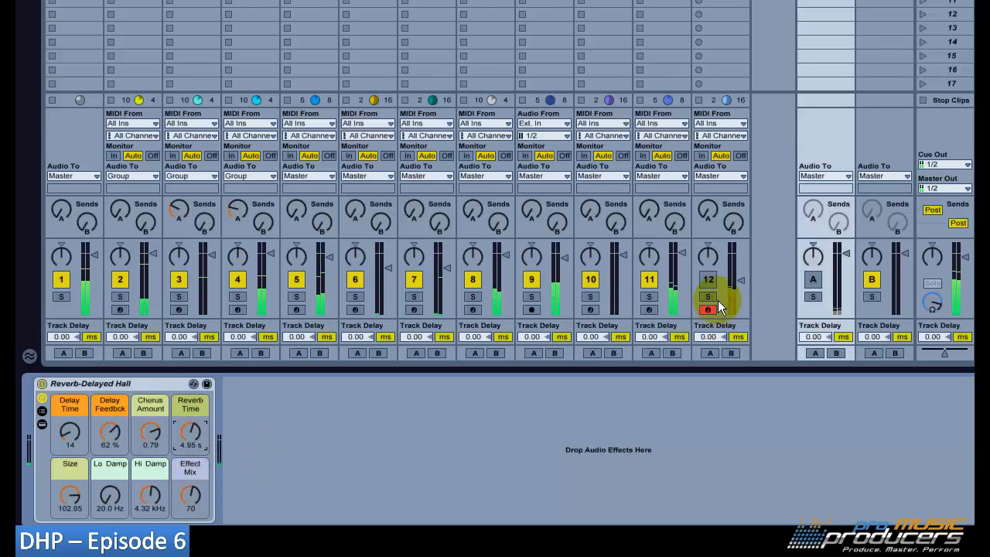
Drop the Reverb-Delayed Hall's Reverb Time to 200 ms
type("00")
left_click(729, 430)
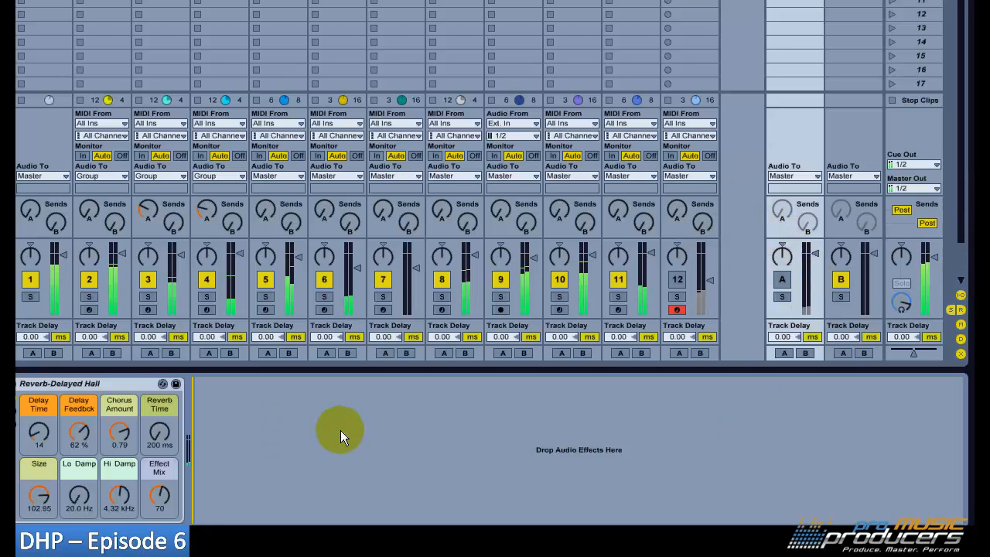
Reactivate return track A and turn send A fully up on the PAD 1 and PAD 2 tracks
left_click(785, 286)
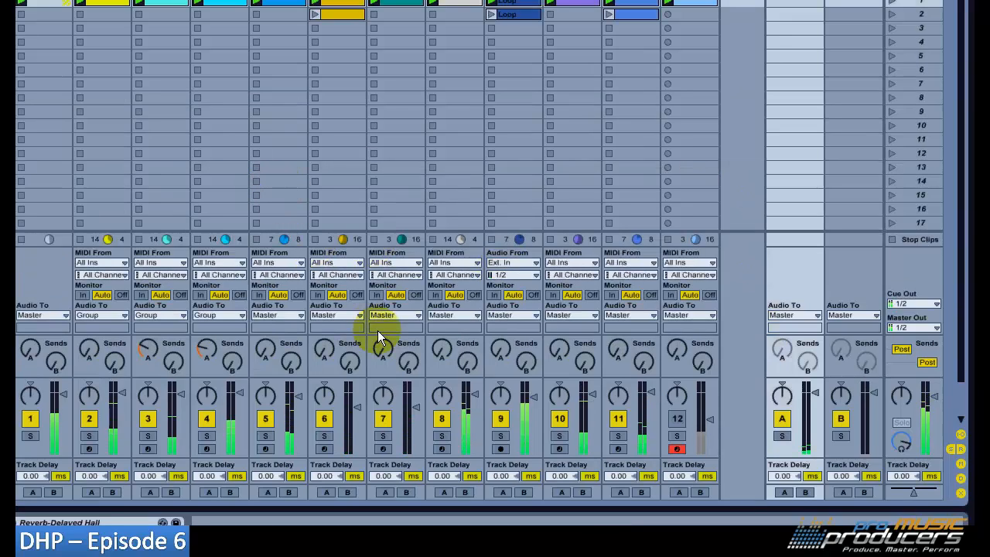
left_click(383, 347)
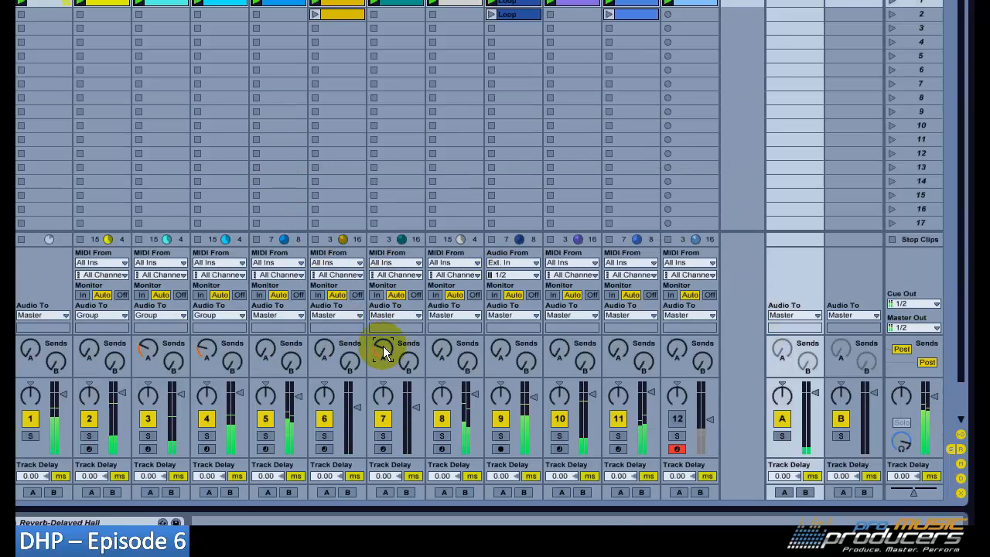
left_click_drag(327, 347, 327, 329)
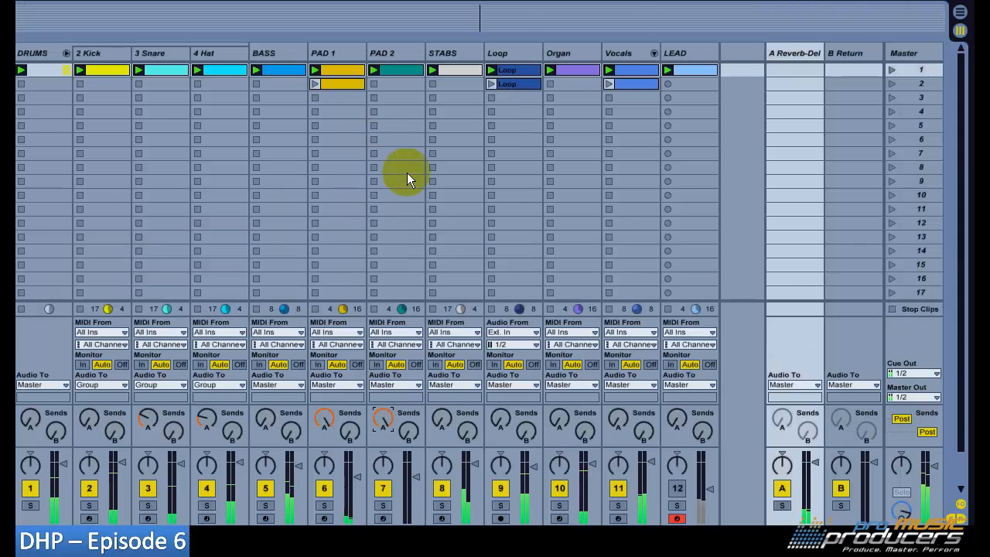
Stop the LEAD and Kick clips and raise the Reverb Time and Effect Mix of the Reverb-Delayed Hall for a build-up
left_click(667, 309)
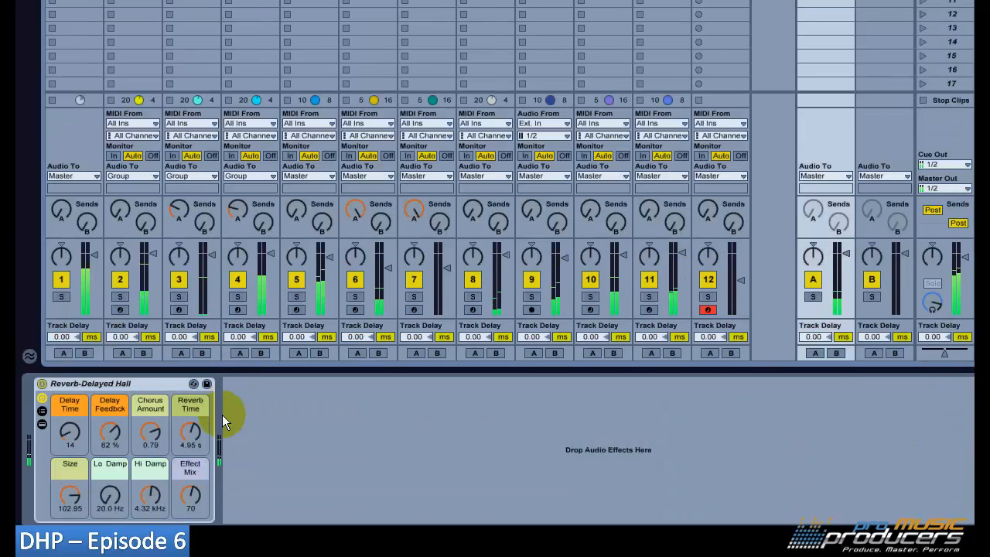
left_click_drag(161, 508, 161, 505)
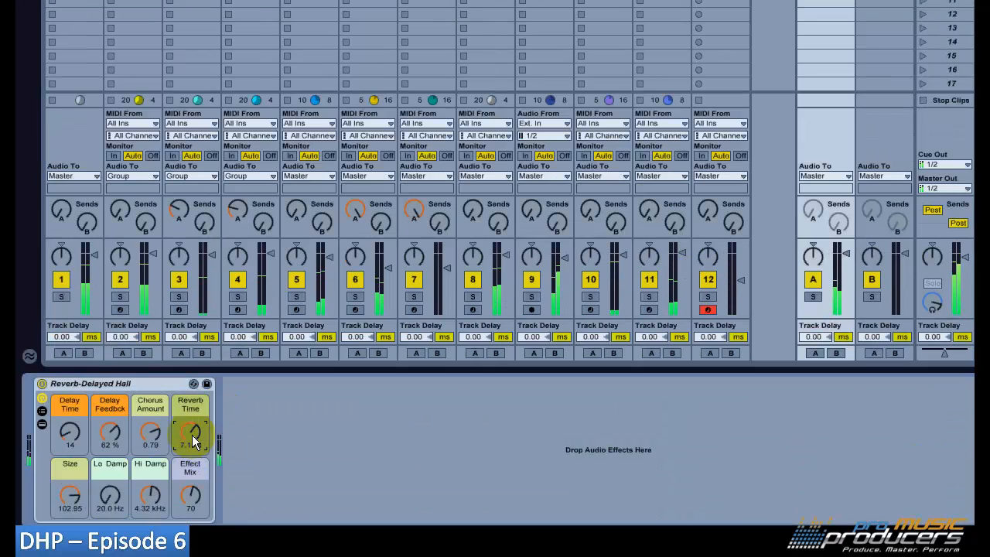
left_click_drag(193, 436, 192, 431)
left_click(109, 101)
left_click_drag(199, 503, 200, 500)
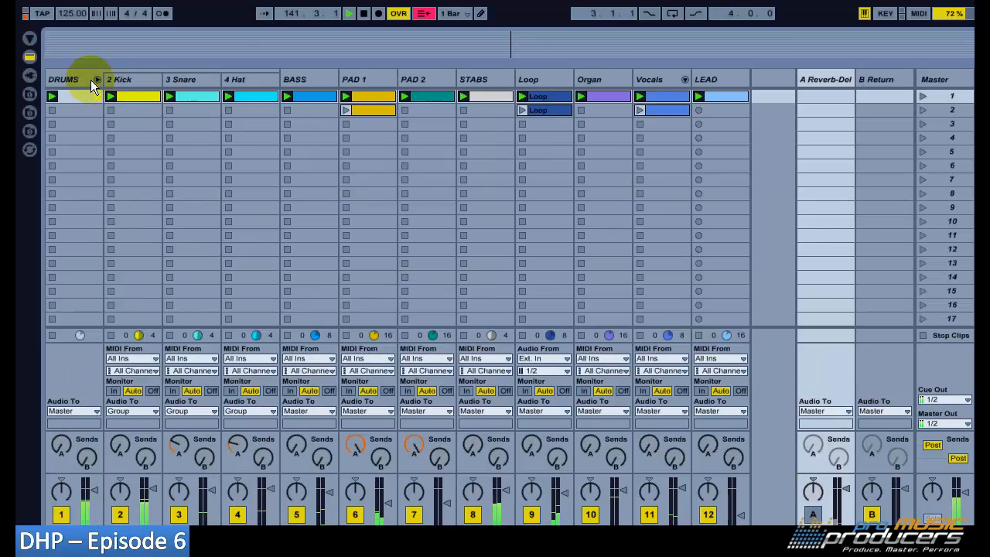
Examine the device chains track by track from Kick through to LEAD while the scene plays
left_click(129, 79)
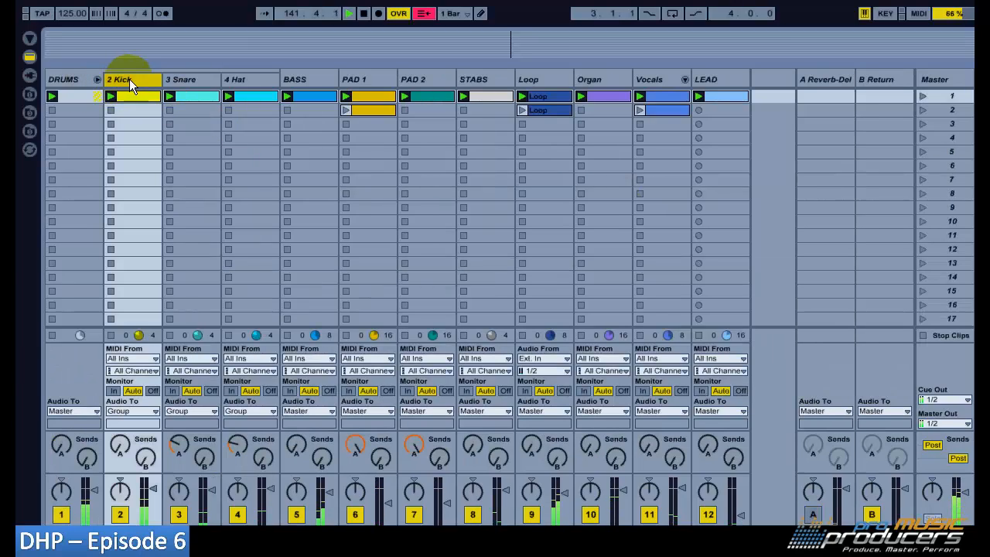
left_click(198, 83)
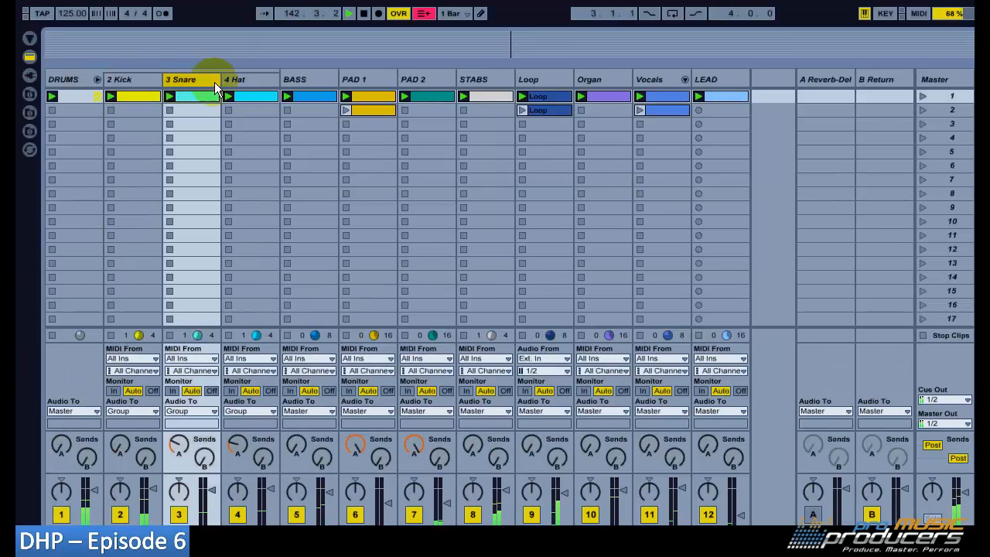
left_click(260, 80)
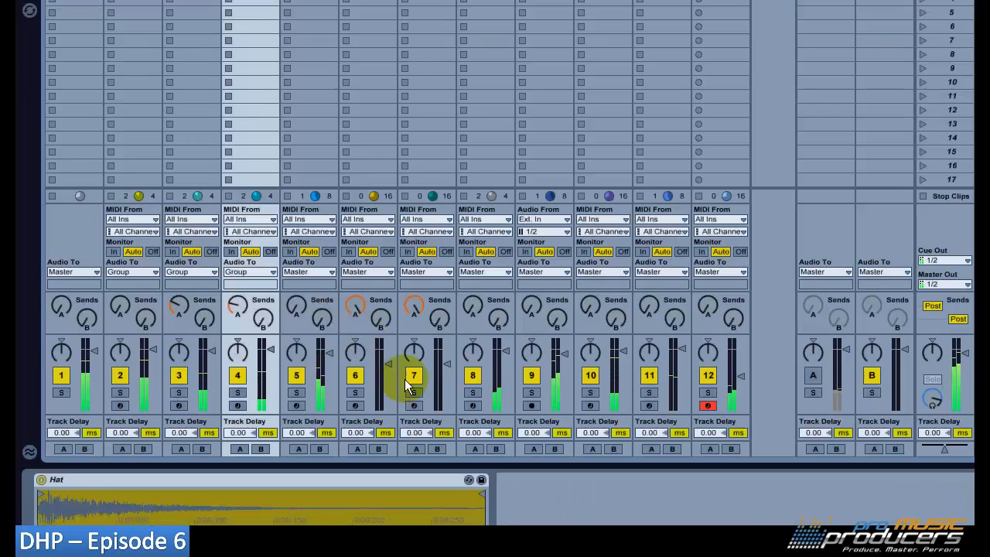
key("Right")
left_click(380, 246)
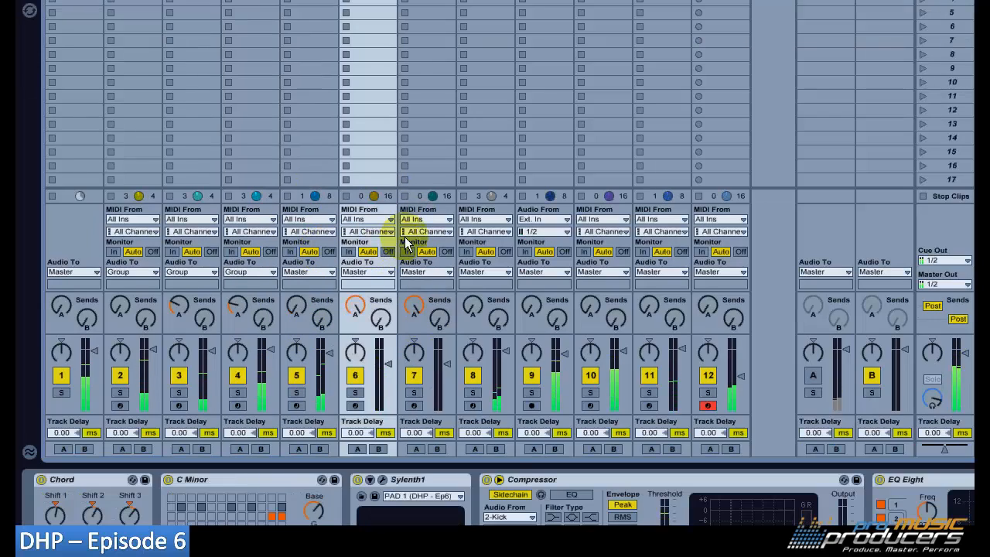
key("Right")
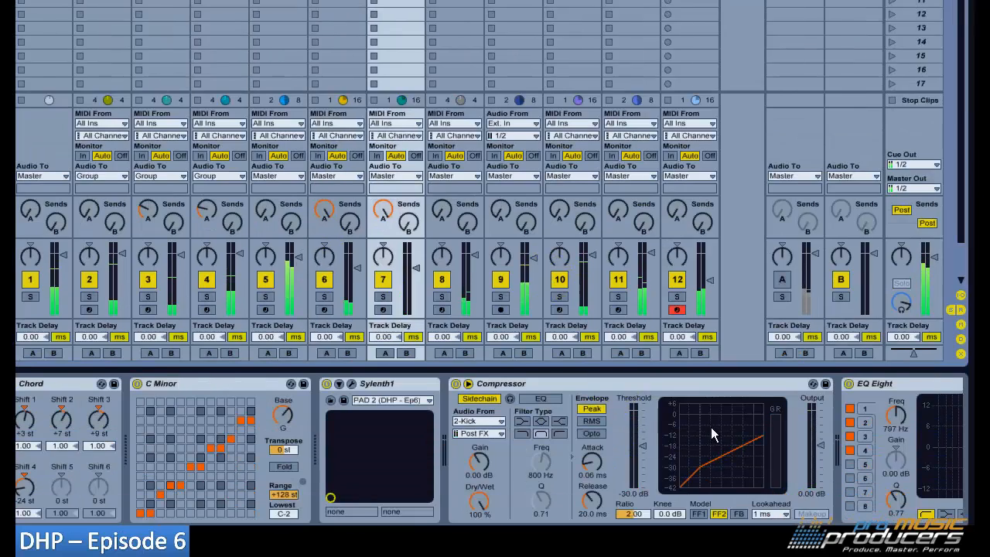
key("Right")
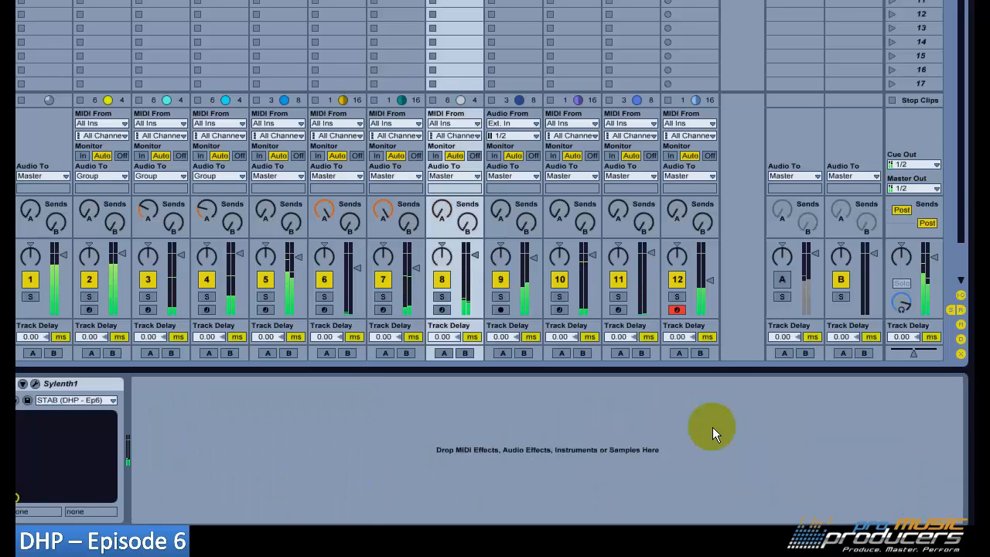
key("Right")
key("Right")
key("Right")
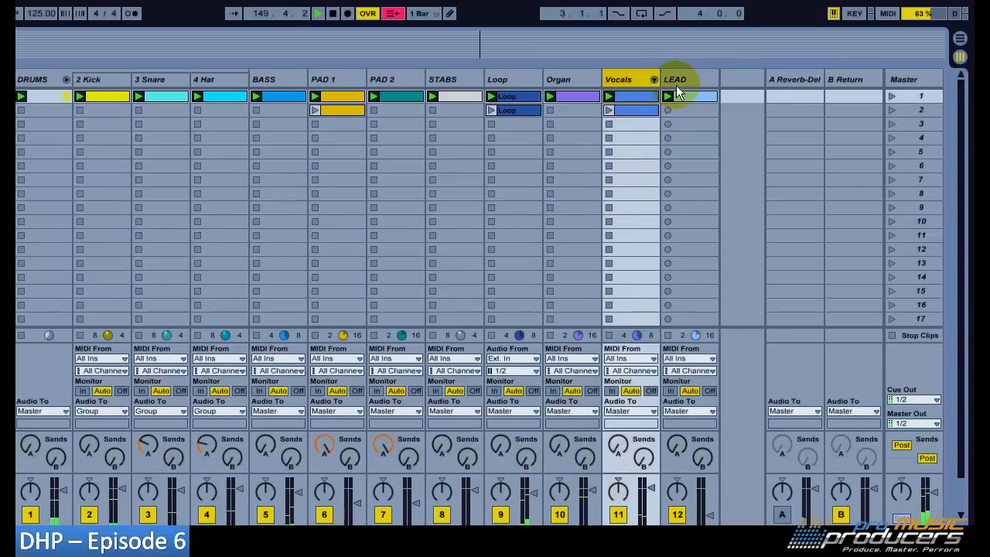
left_click(679, 10)
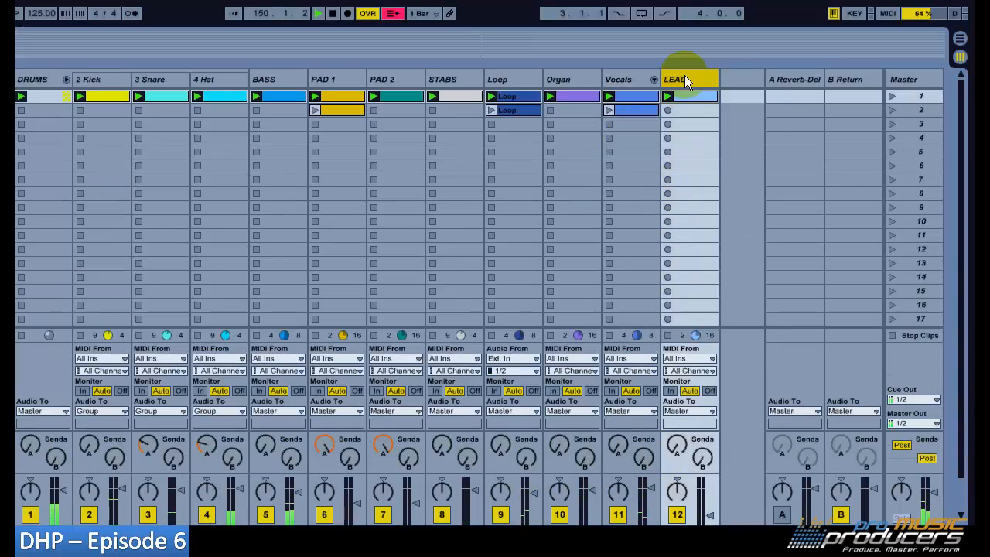
Duplicate scene 1 and delete the LEAD and Vocals clips from the copy
left_click(917, 27)
key("ctrl+d")
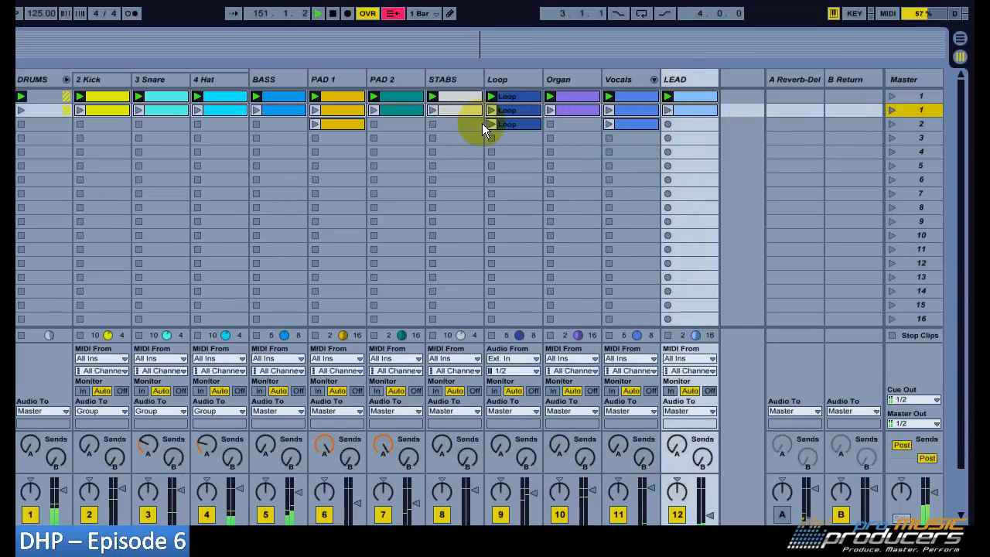
left_click(462, 111)
left_click(520, 110)
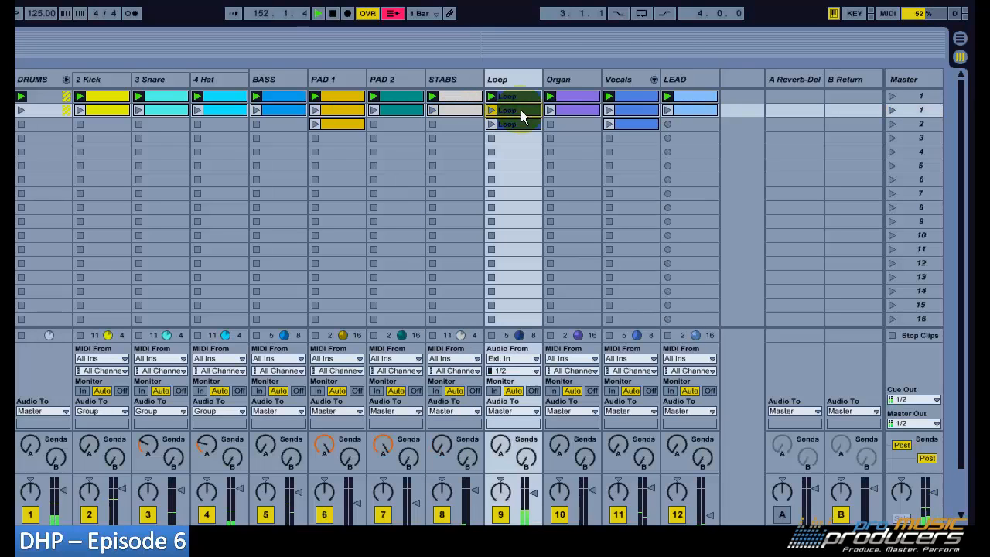
left_click(640, 111)
left_click(696, 111)
key("Delete")
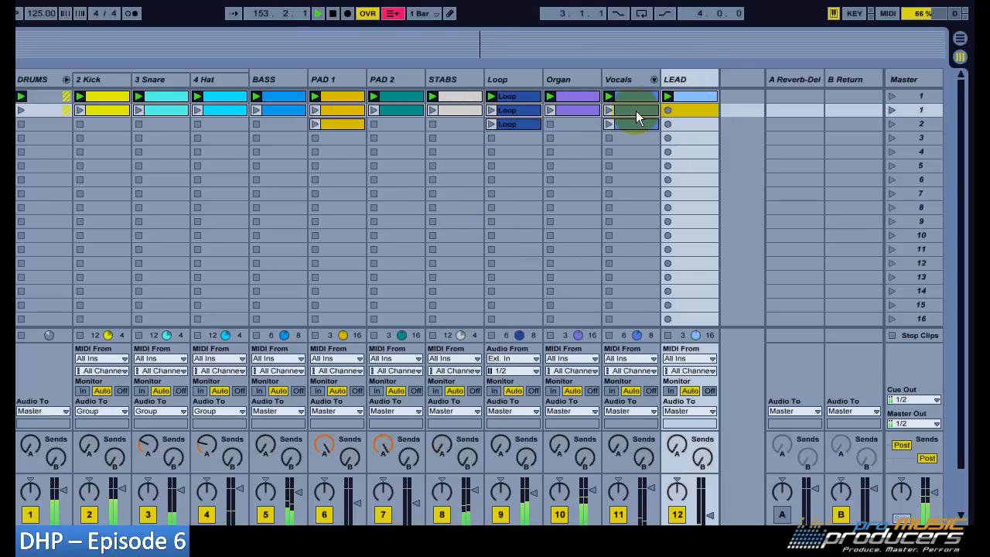
left_click(638, 110)
key("Delete")
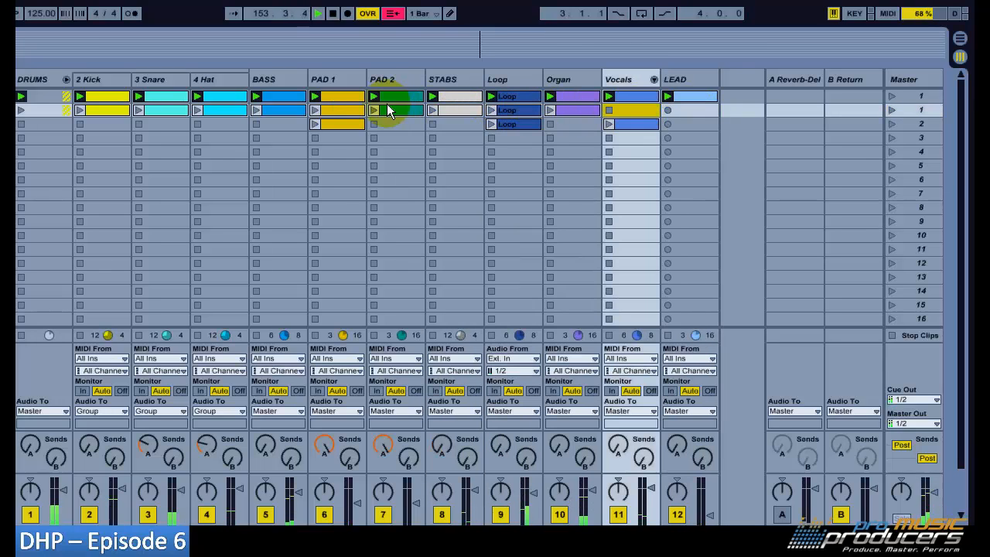
Stop the Kick clip and launch the duplicated scene without lead and vocals
left_click(456, 109)
left_click(109, 334)
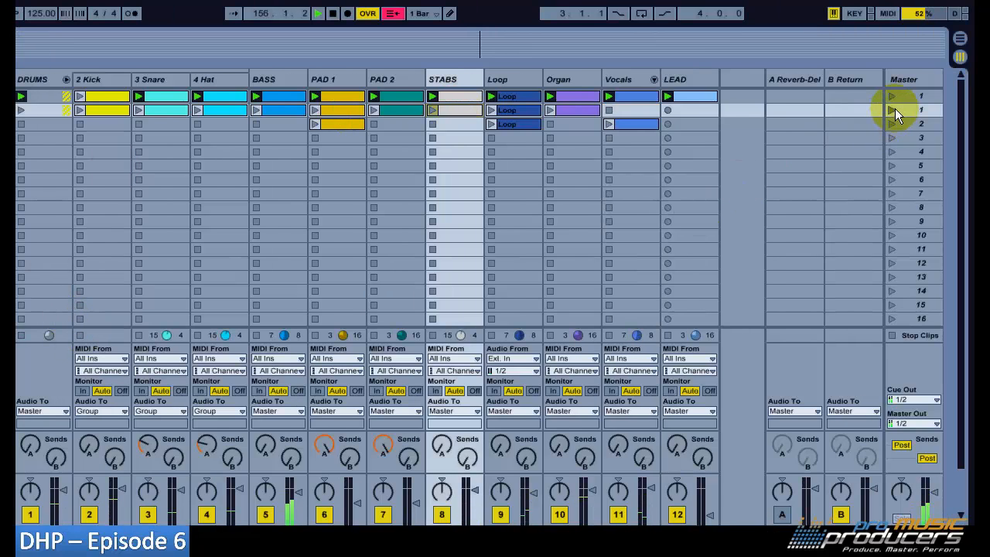
left_click(892, 110)
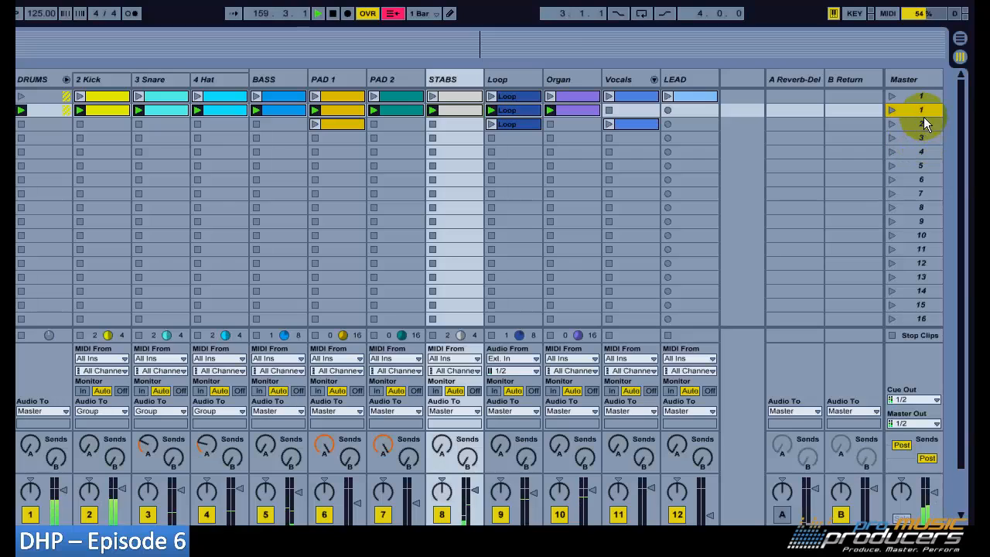
Duplicate the playing scene and delete the Organ clip from the new copy
key("ctrl+d")
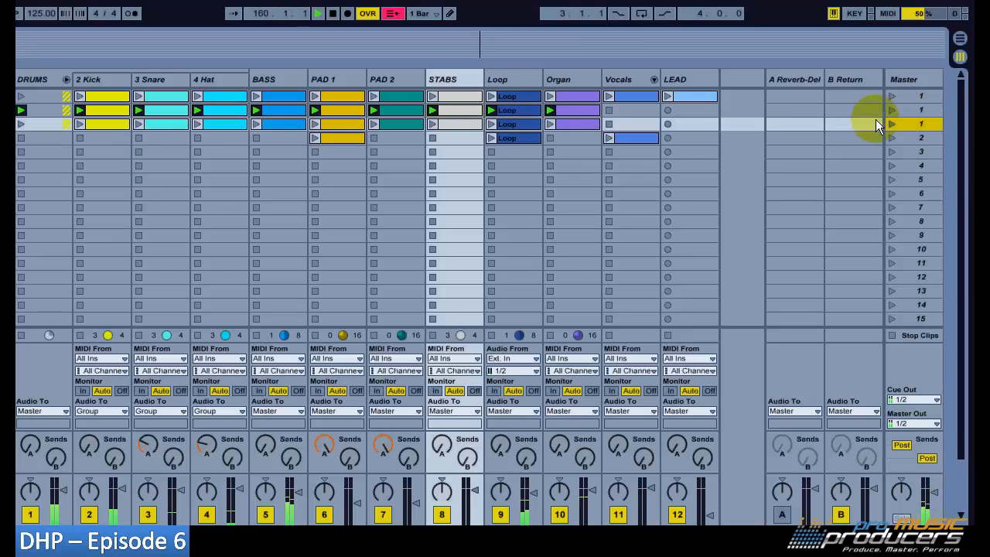
left_click(575, 122)
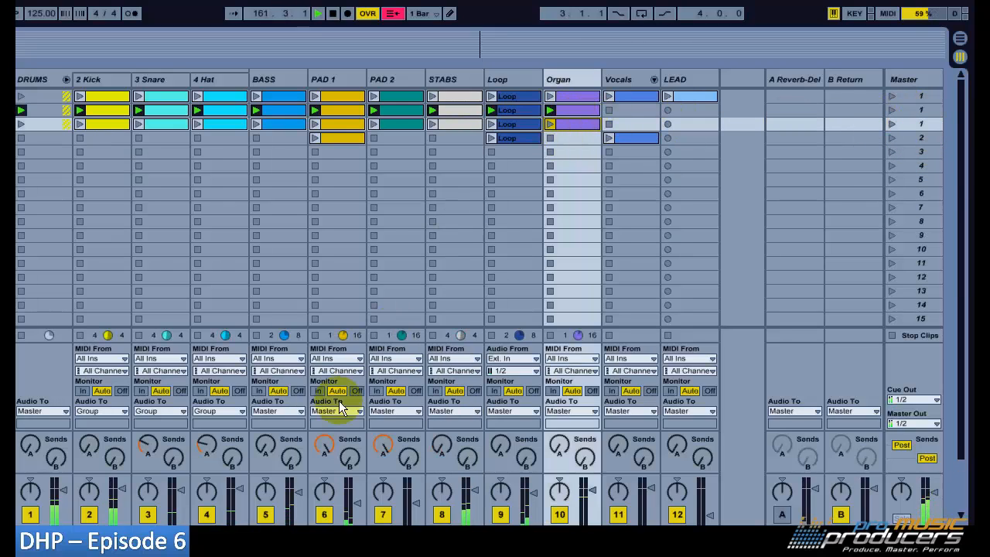
key("Delete")
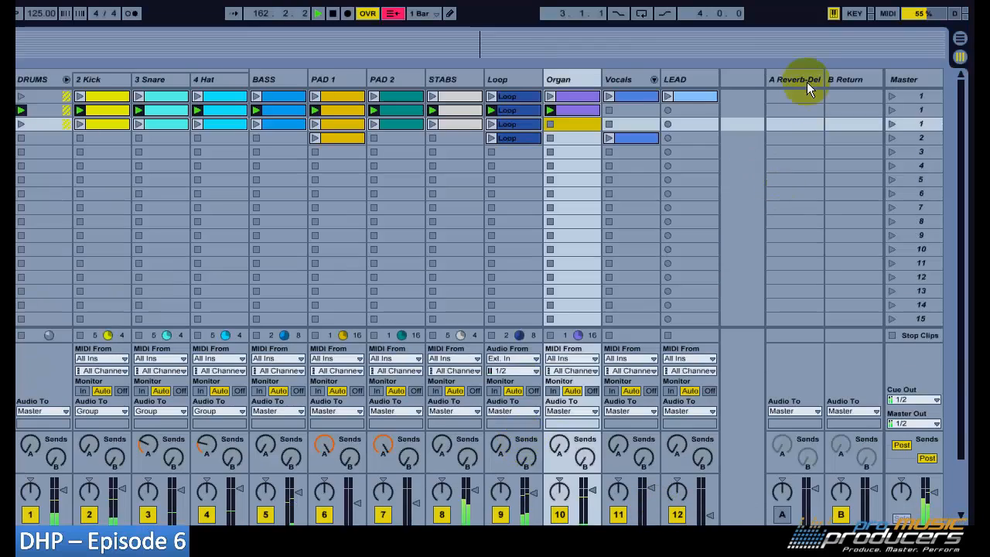
Switch on the A Reverb-Delay return track and fine-tune the Effect Mix and Reverb Time of its Reverb-Delayed Hall rack
left_click(804, 79)
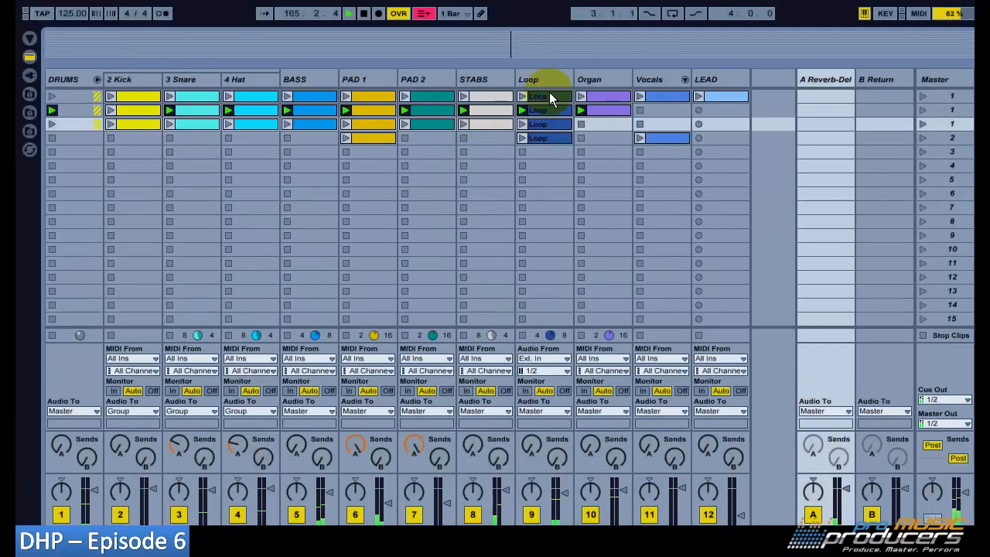
left_click(544, 82)
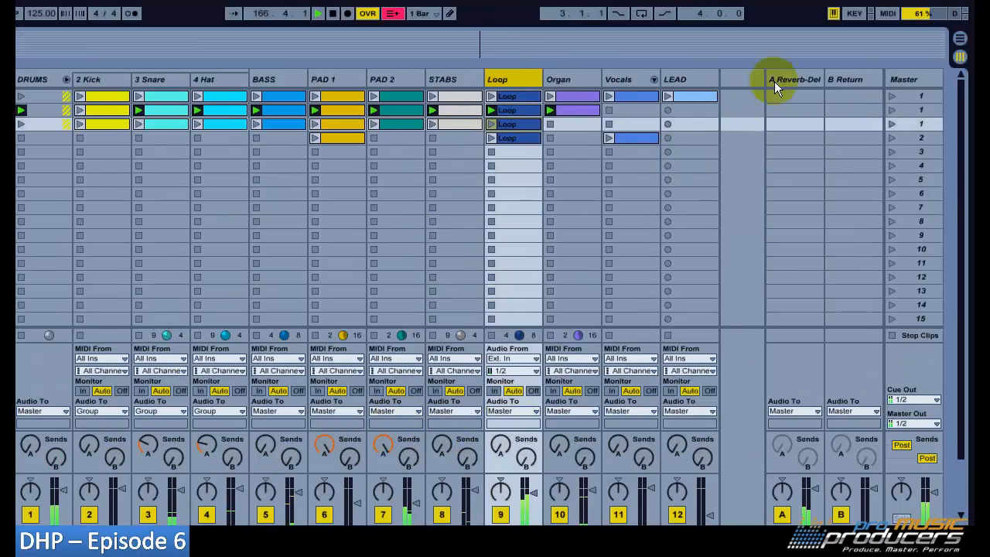
left_click(774, 81)
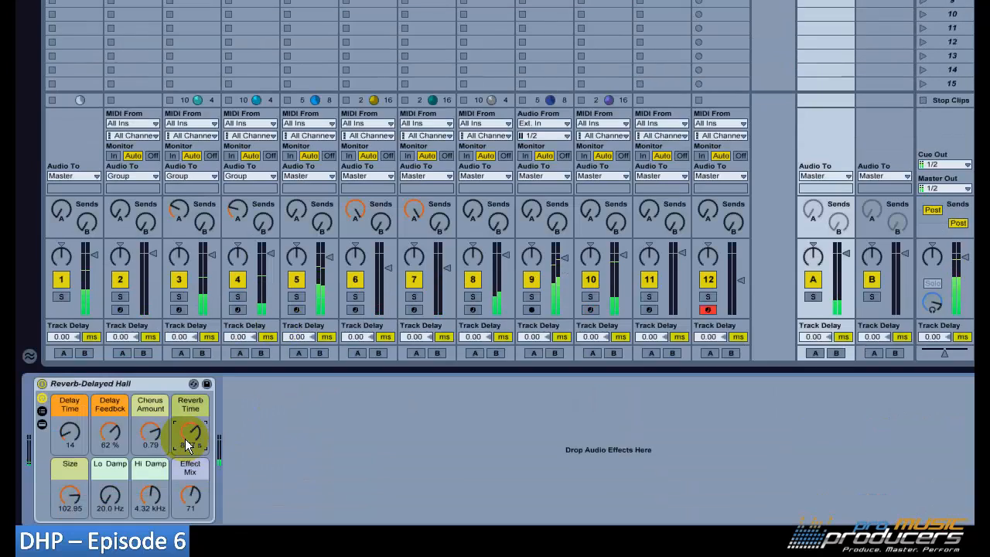
left_click_drag(184, 498, 184, 494)
left_click_drag(194, 441, 194, 439)
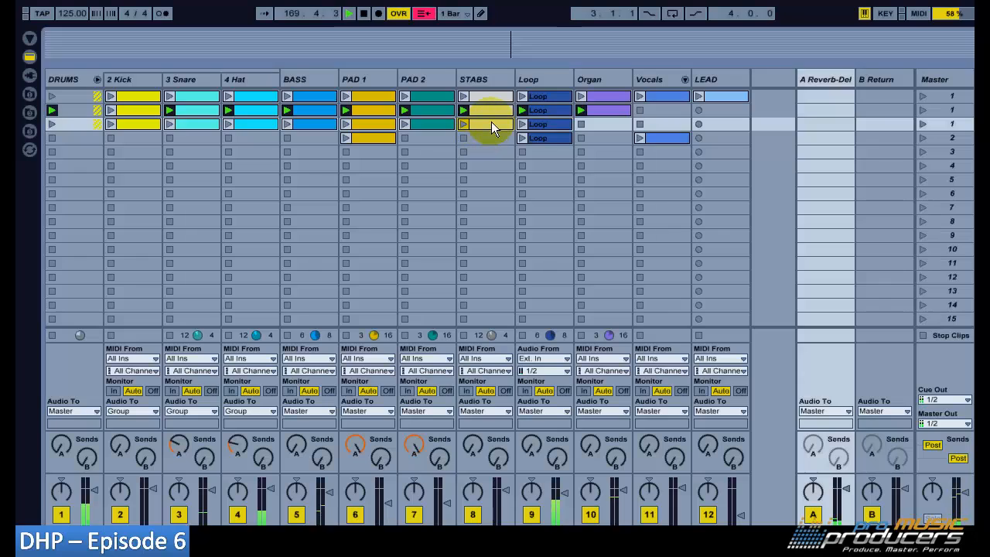
Launch the duplicated scene without the organ and switch off the A Reverb-Delay return track
left_click(491, 122)
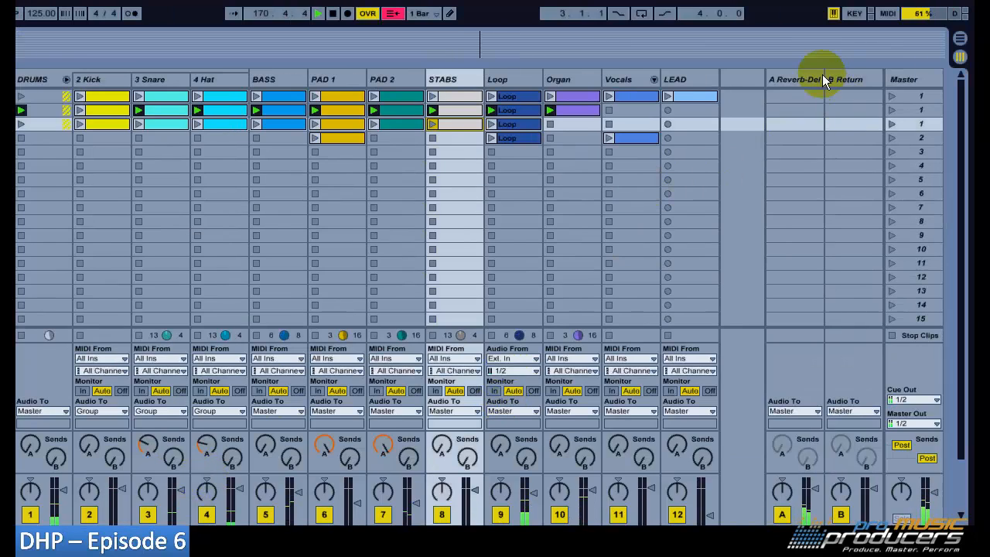
left_click(805, 81)
left_click(914, 126)
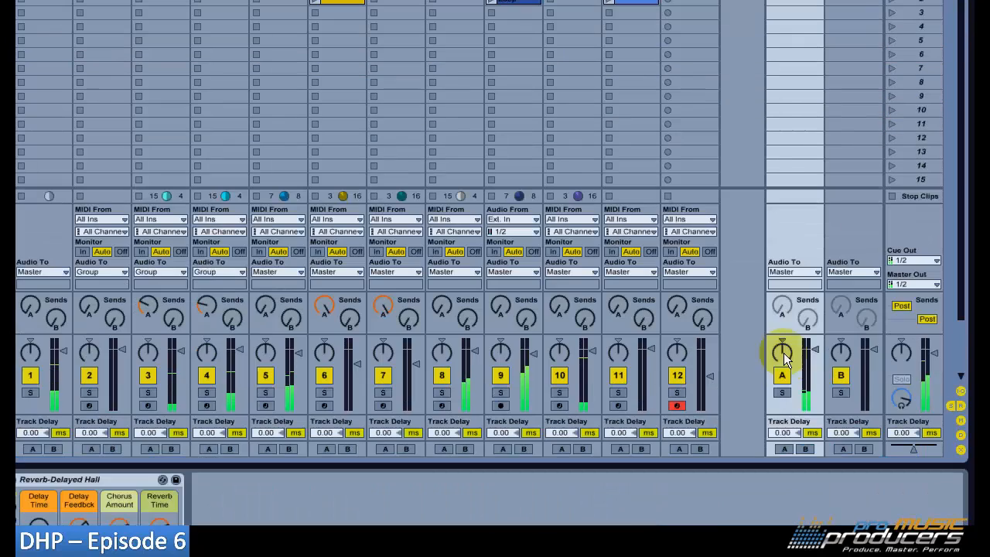
left_click(782, 514)
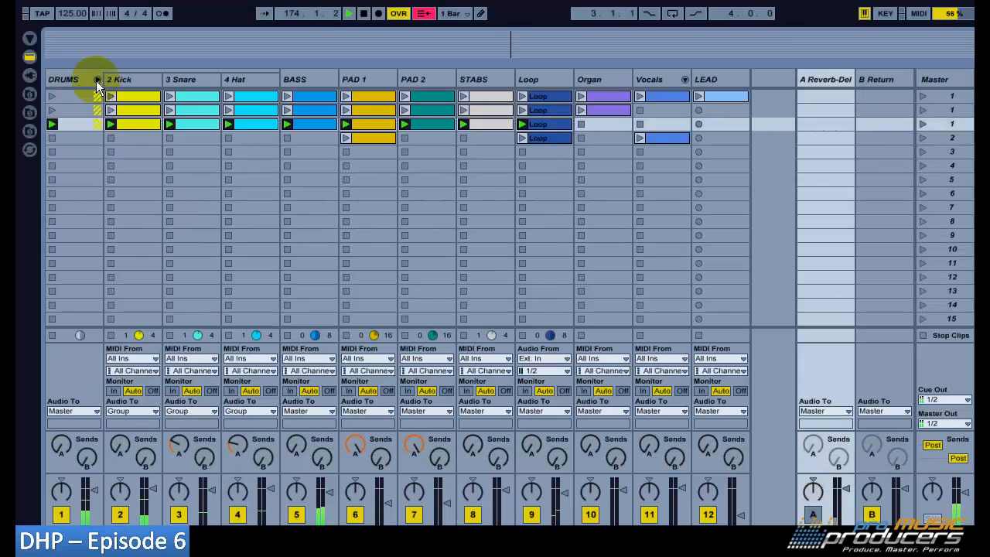
left_click(96, 81)
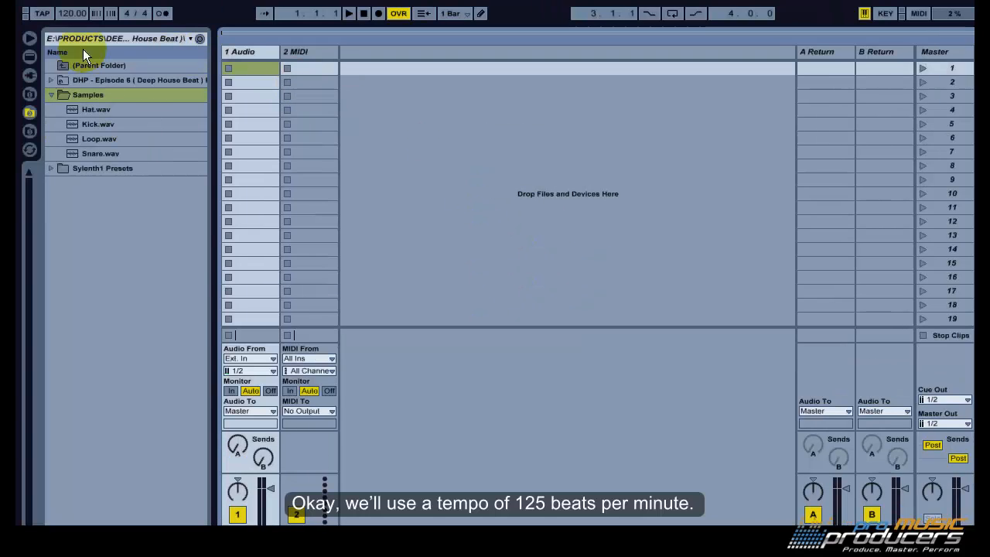
Set the new set's tempo to 125 BPM
left_click(78, 15)
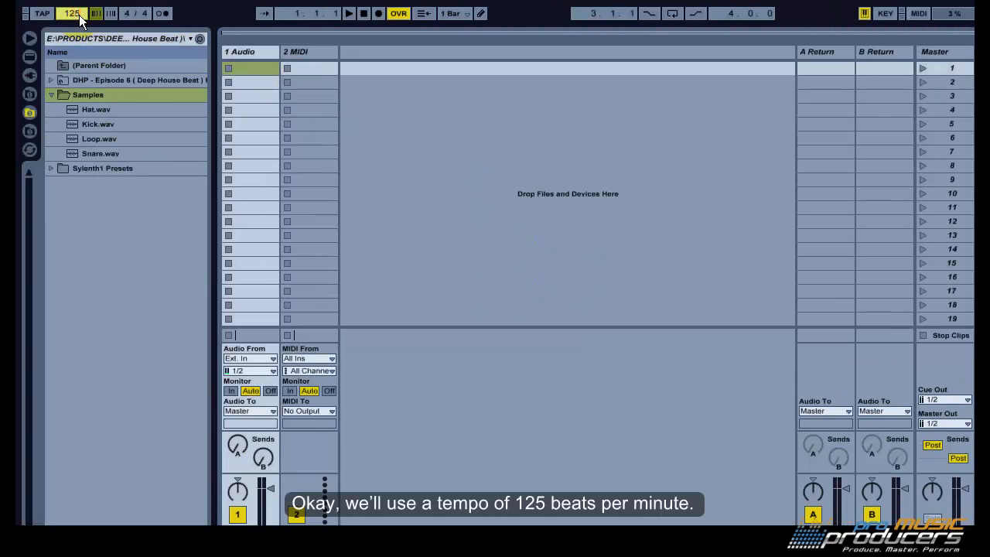
type("125")
left_click(107, 24)
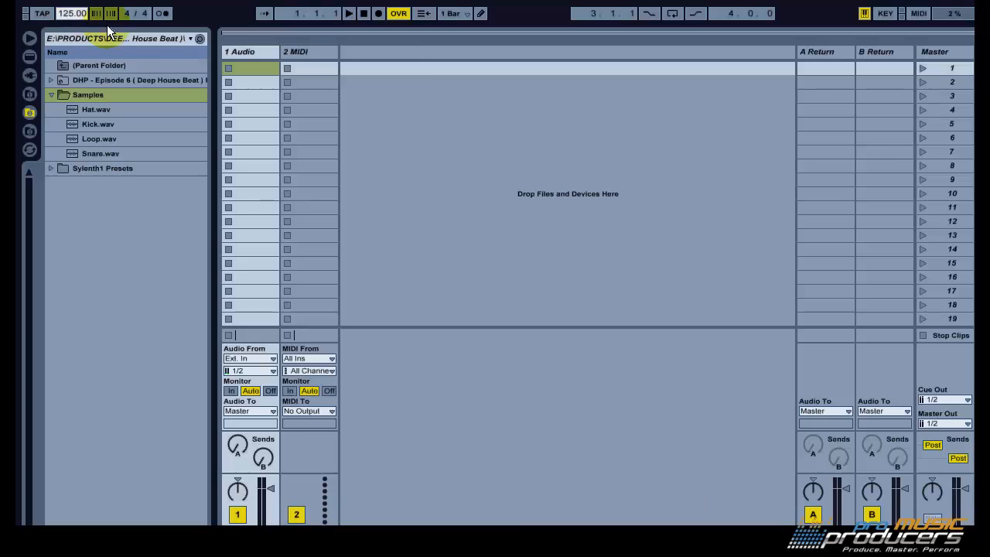
Load a Simpler instrument onto the MIDI track and duplicate that track twice to get three Simpler tracks
left_click(32, 55)
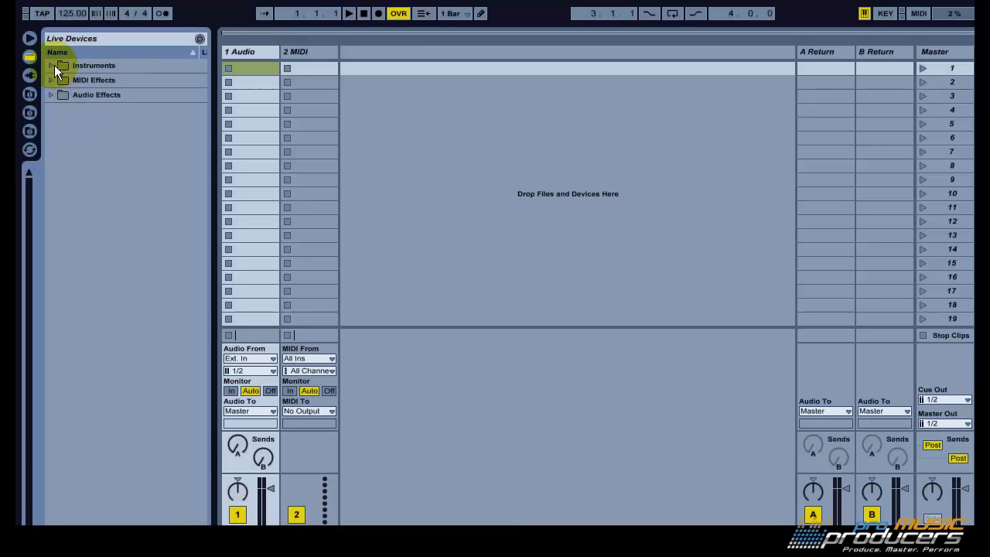
left_click(55, 65)
left_click_drag(96, 212, 302, 60)
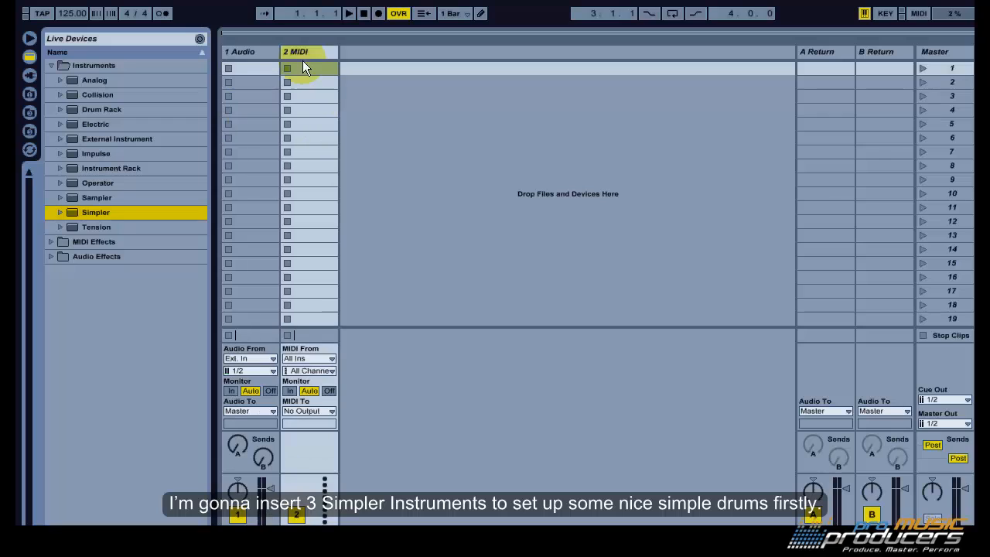
key("ctrl+d")
key("ctrl+d")
Delete the empty audio track
left_click(260, 50)
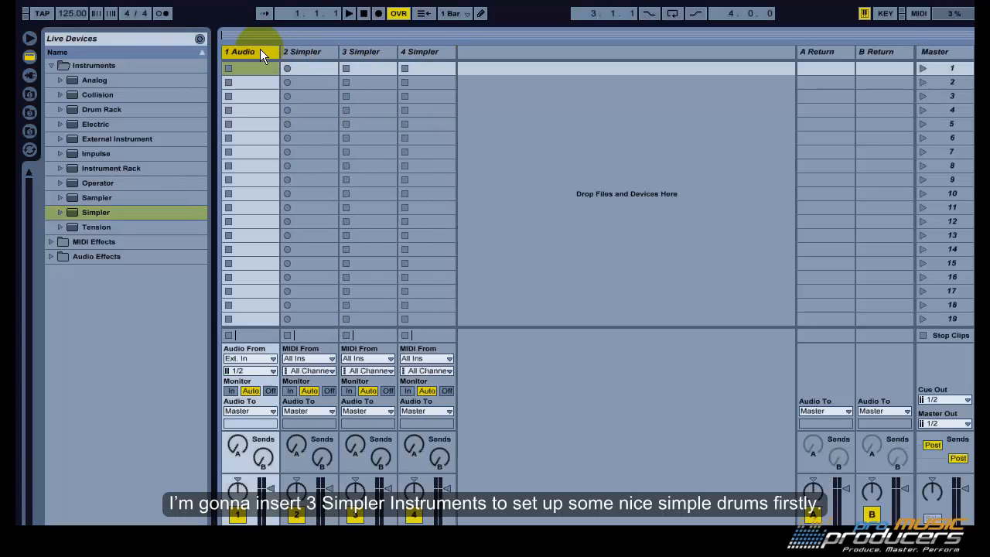
right_click(260, 49)
left_click(290, 91)
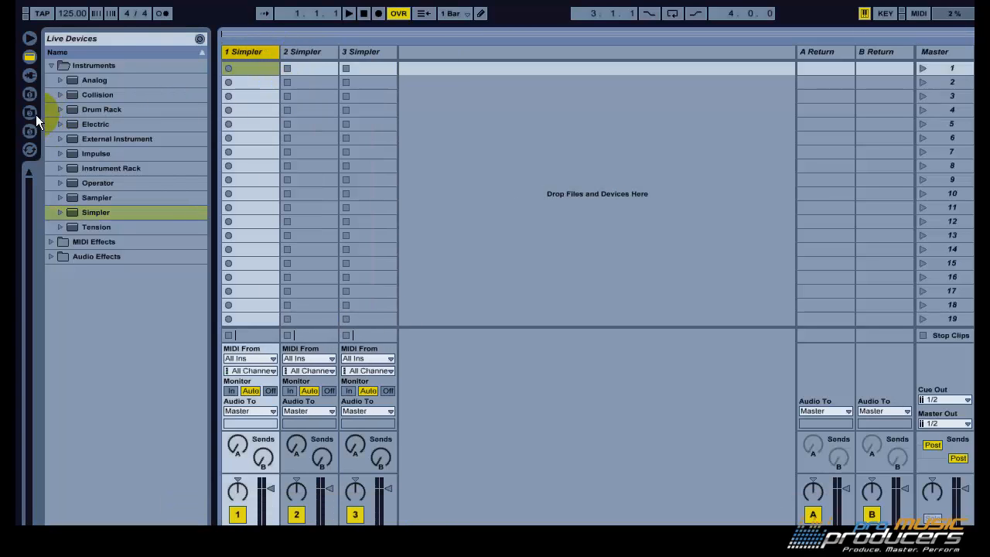
Load Kick.wav from the Samples folder into the first Simpler and raise its volume velocity amount
left_click(34, 114)
left_click(96, 117)
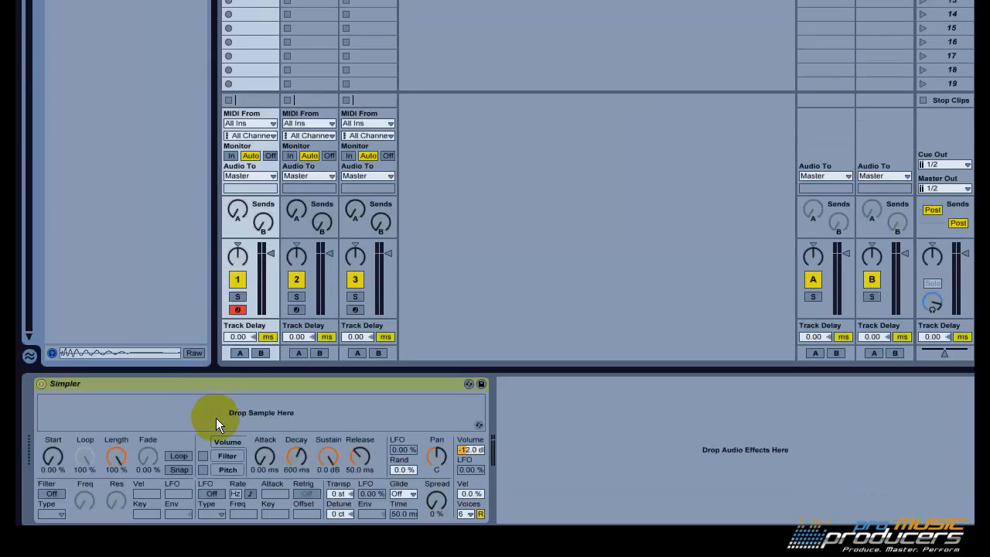
left_click_drag(216, 417, 223, 414)
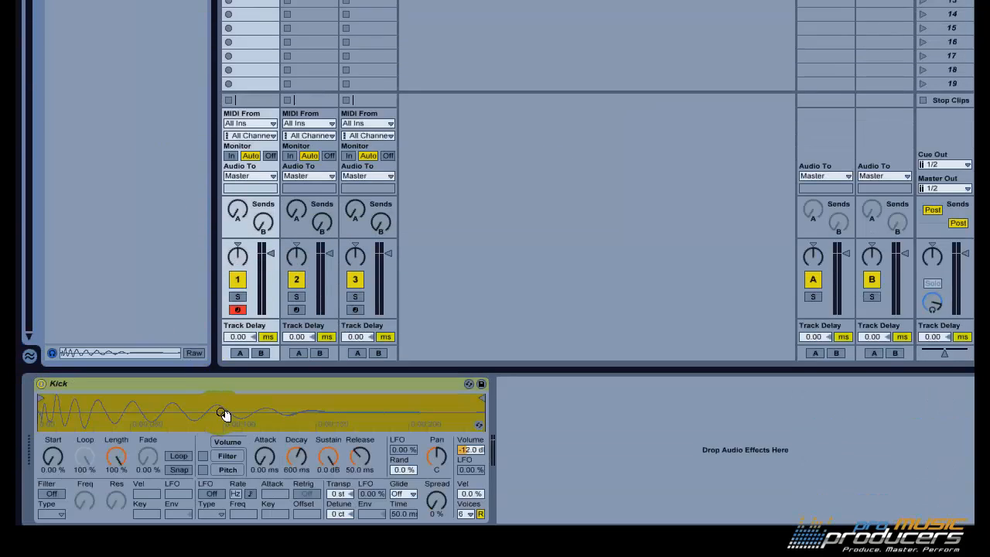
left_click_drag(470, 493, 470, 464)
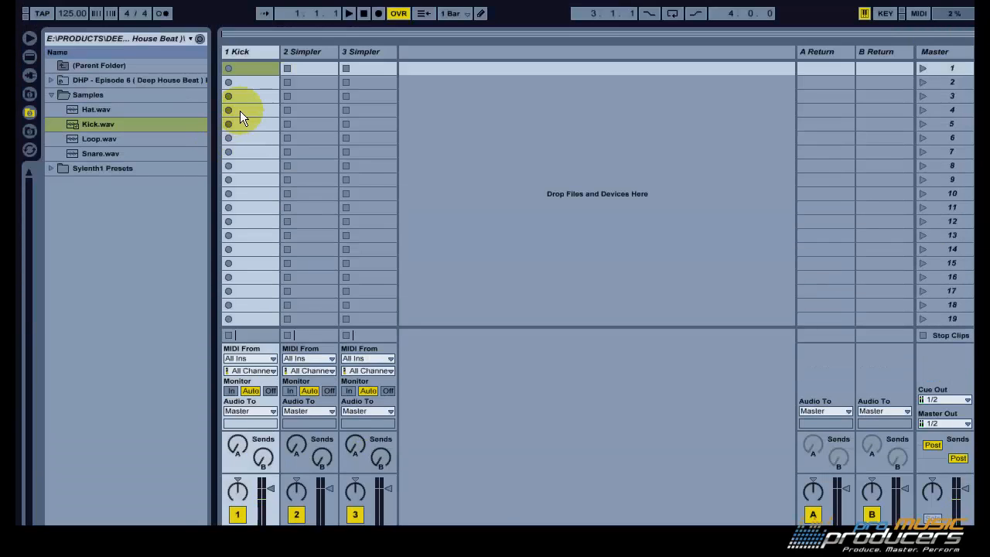
Create a one-bar clip on the Kick track with a one-beat C3 note on each of the four beats
double_click(239, 68)
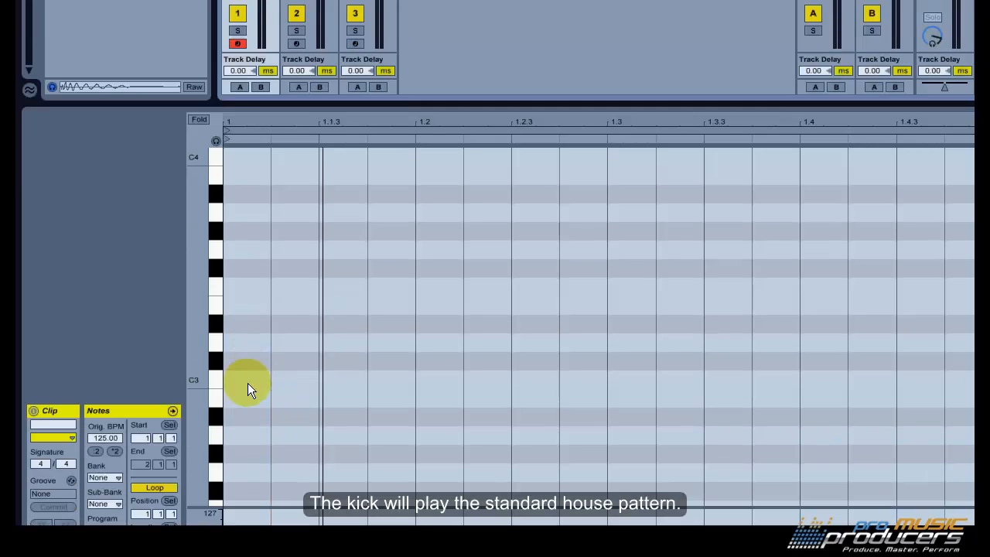
double_click(256, 381)
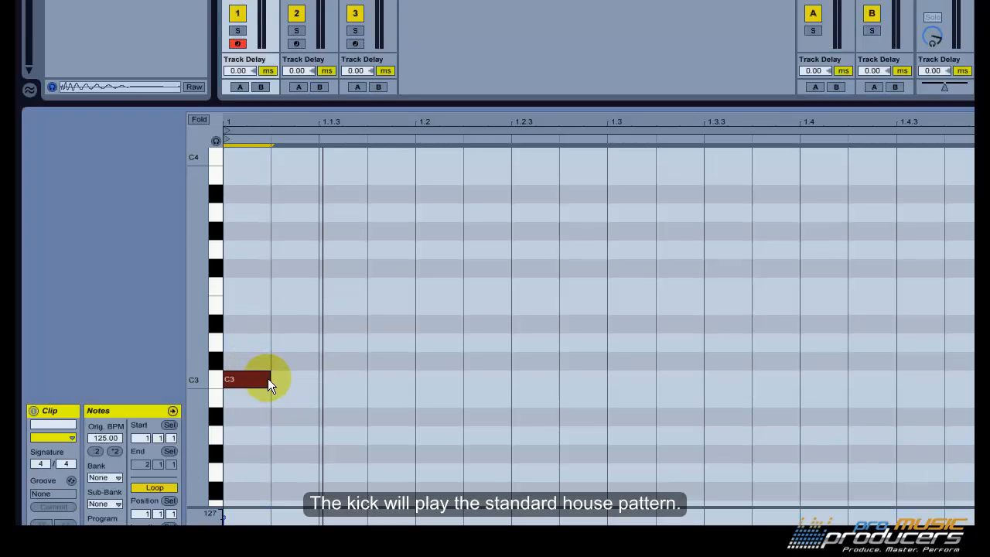
left_click_drag(268, 378, 417, 361)
key("ctrl+d")
key("ctrl+d")
key("ctrl+d")
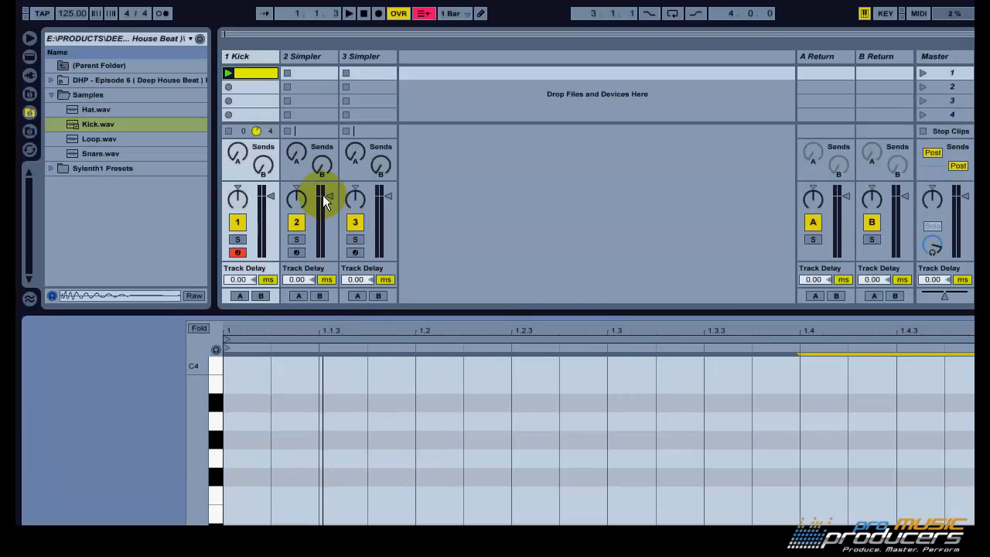
Play the kick pattern, lower the master volume slightly, and stop the Kick clip
key("space")
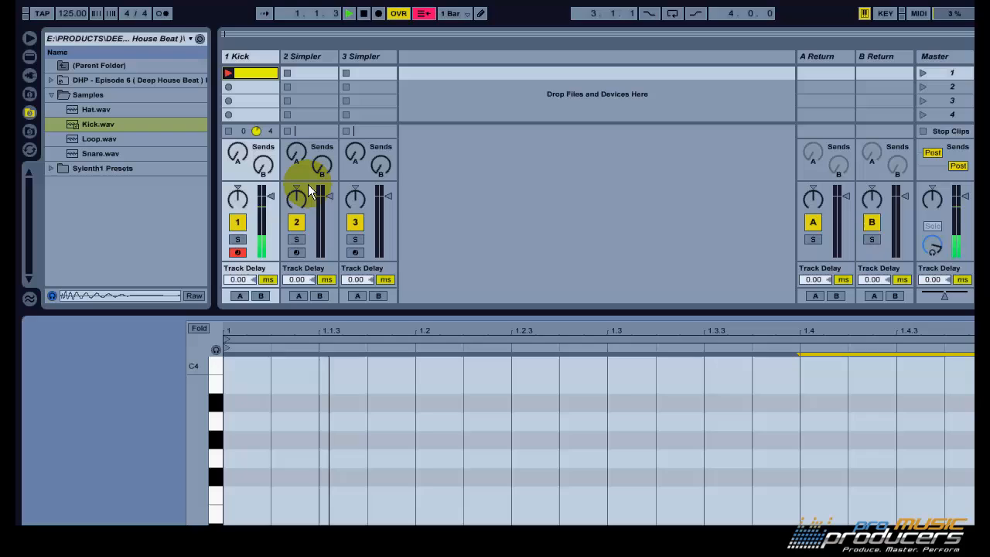
left_click(271, 198)
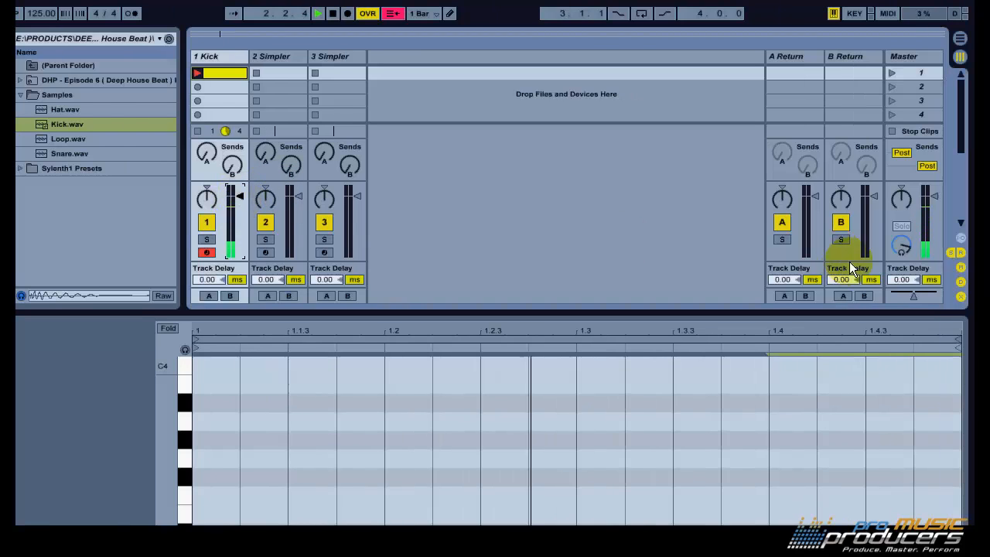
left_click(931, 196)
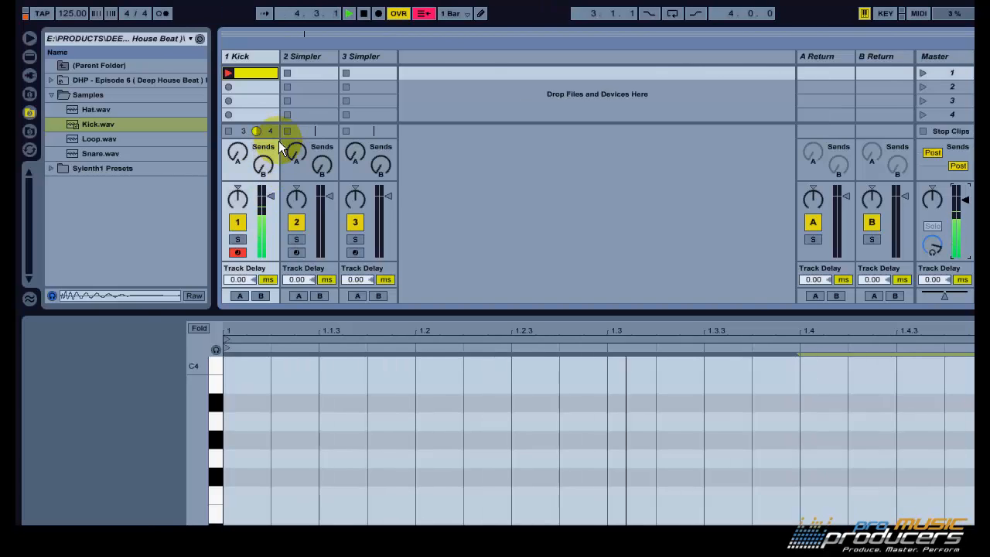
left_click(228, 130)
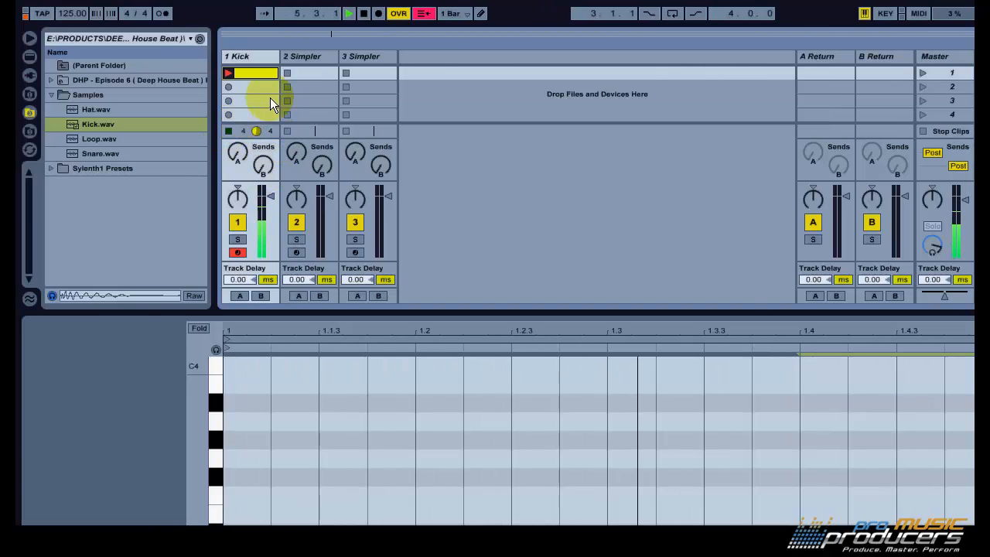
Load Snare.wav from the Samples folder into the second Simpler
double_click(300, 57)
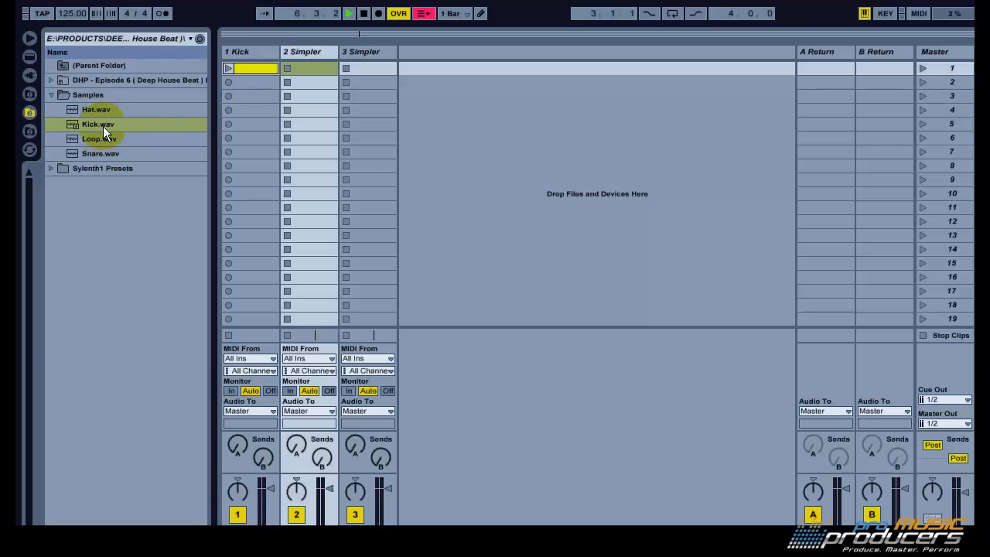
left_click(105, 153)
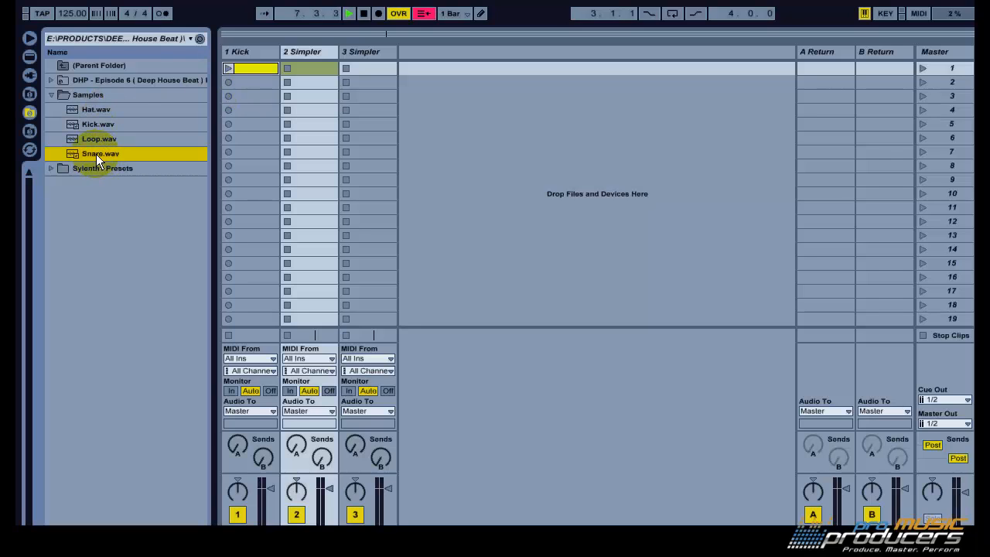
left_click_drag(100, 154, 270, 420)
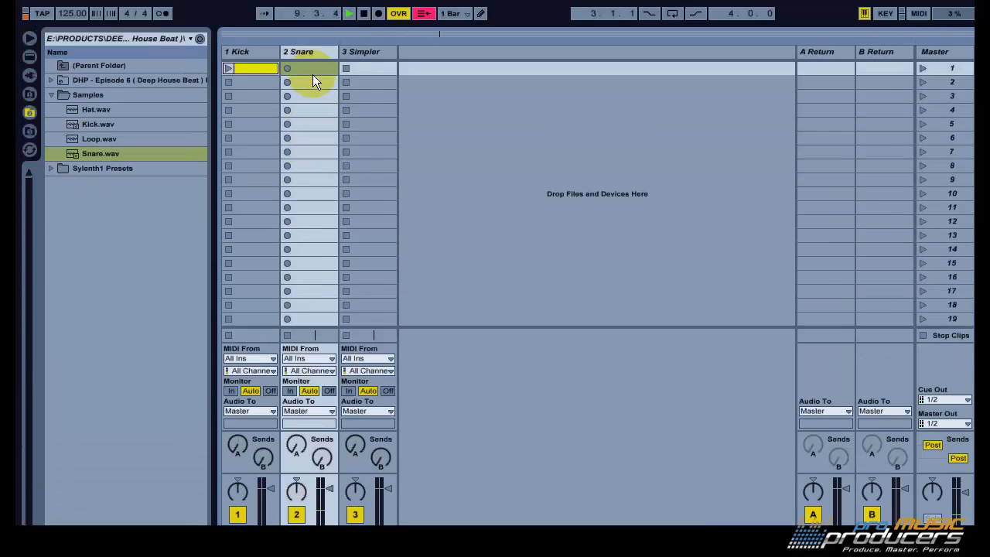
Create an empty clip in the Snare track's first slot and play it together with the Kick clip
double_click(308, 69)
left_click(286, 73)
key("space")
left_click(229, 73)
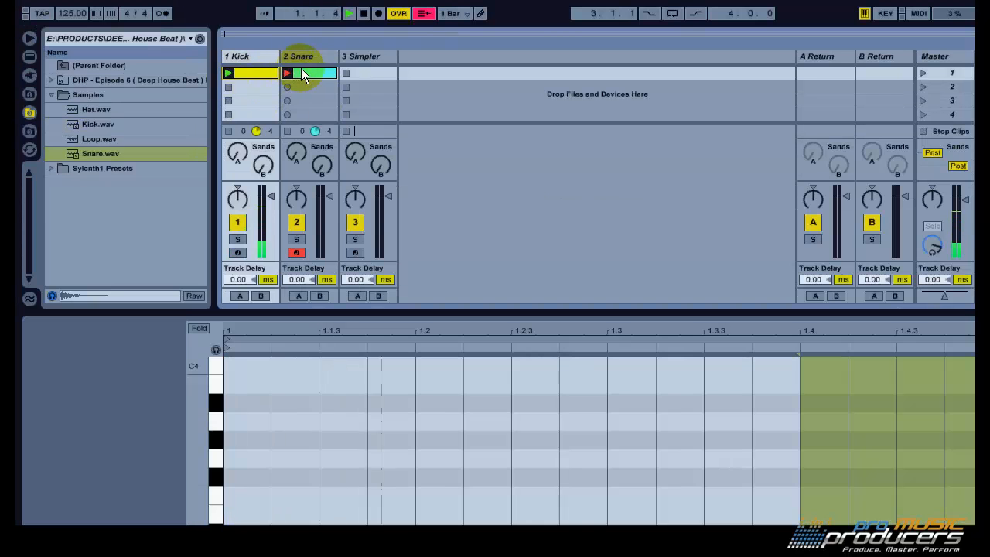
Add C3 notes on beats 2 and 4 of the Snare clip and lengthen both to one full beat
left_click(302, 71)
left_click_drag(203, 376, 203, 325)
left_click(458, 334)
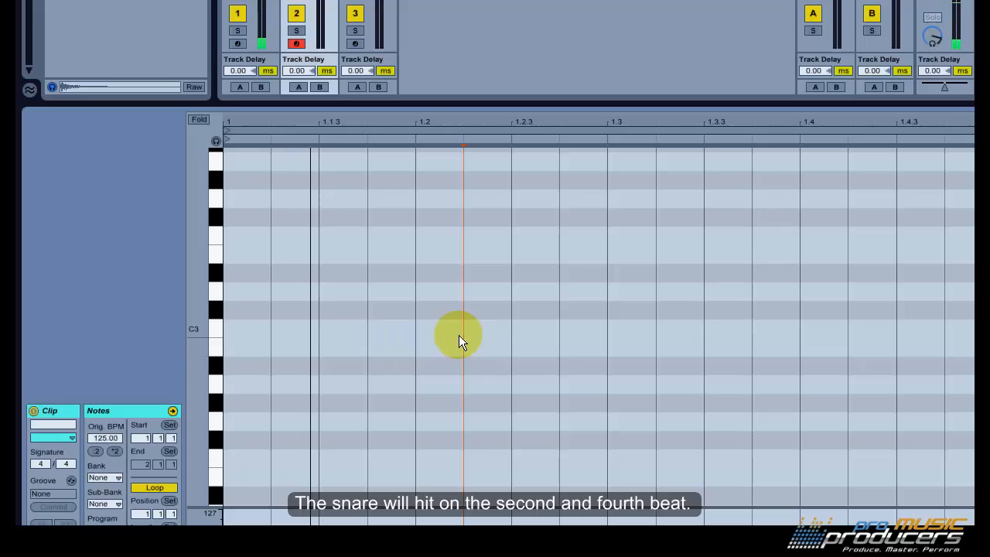
double_click(458, 335)
double_click(823, 328)
left_click_drag(876, 302, 563, 326)
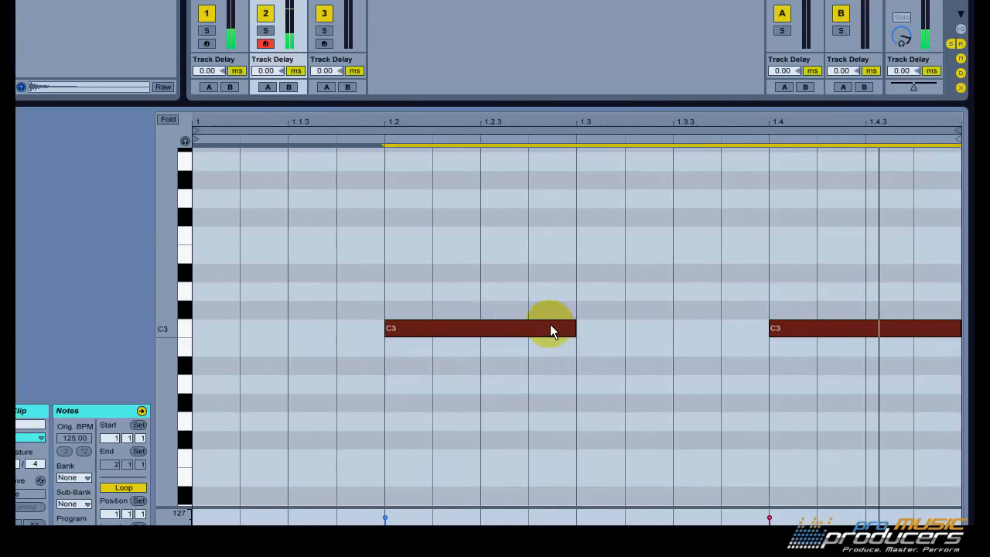
key("space")
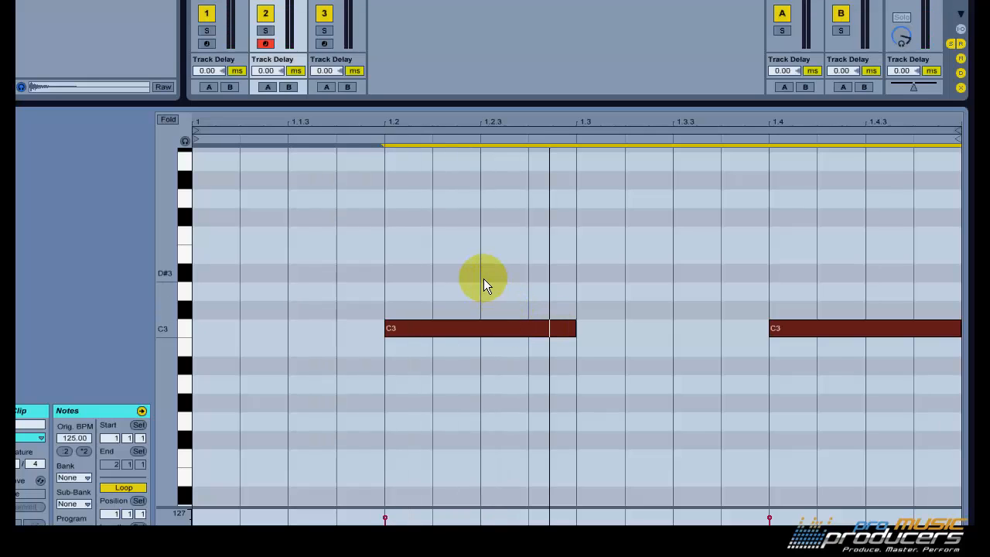
Turn the note grid off and shift both snare notes slightly earlier than beats 2 and 4
right_click(483, 279)
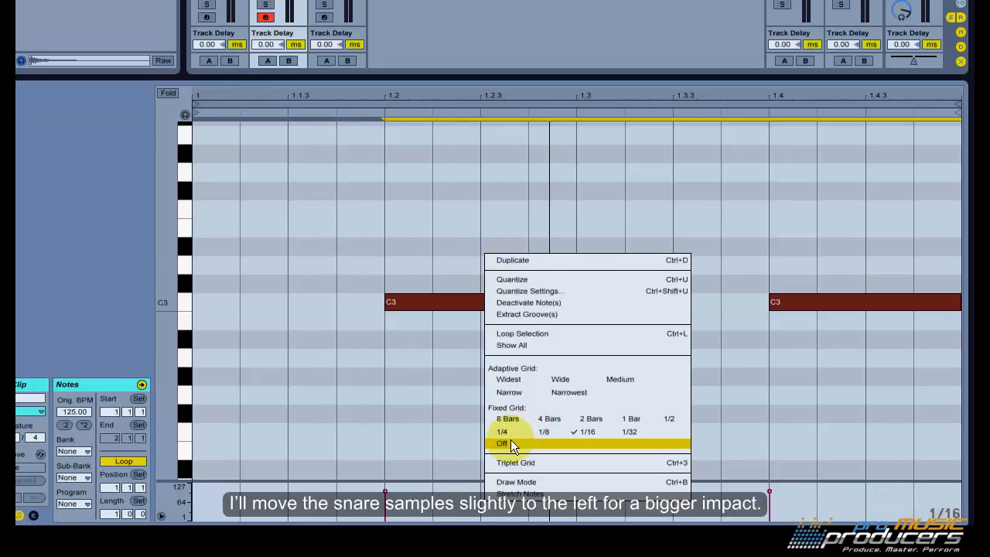
left_click(511, 443)
left_click_drag(418, 306, 409, 305)
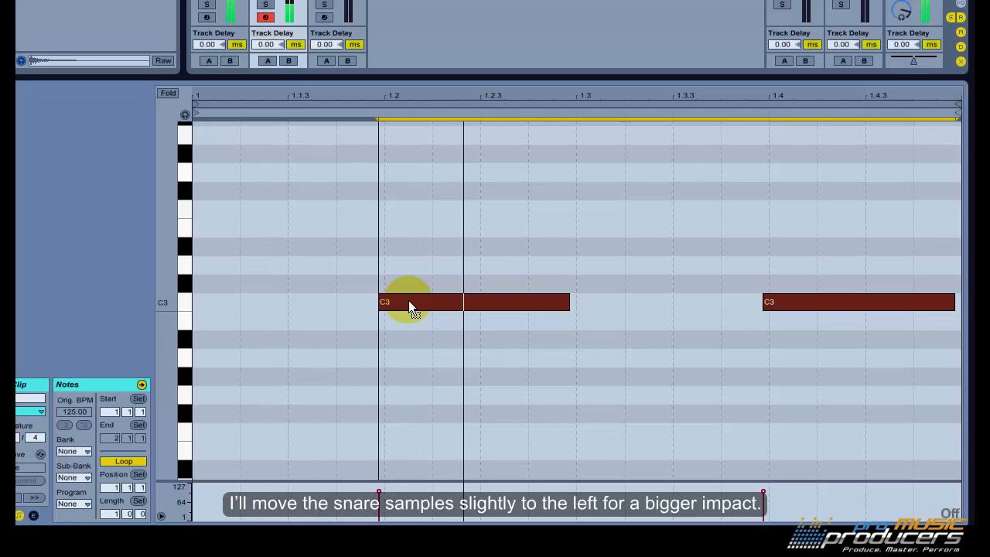
mouse_move(408, 302)
left_mouse_down()
mouse_move(394, 302)
mouse_move(403, 301)
left_mouse_up()
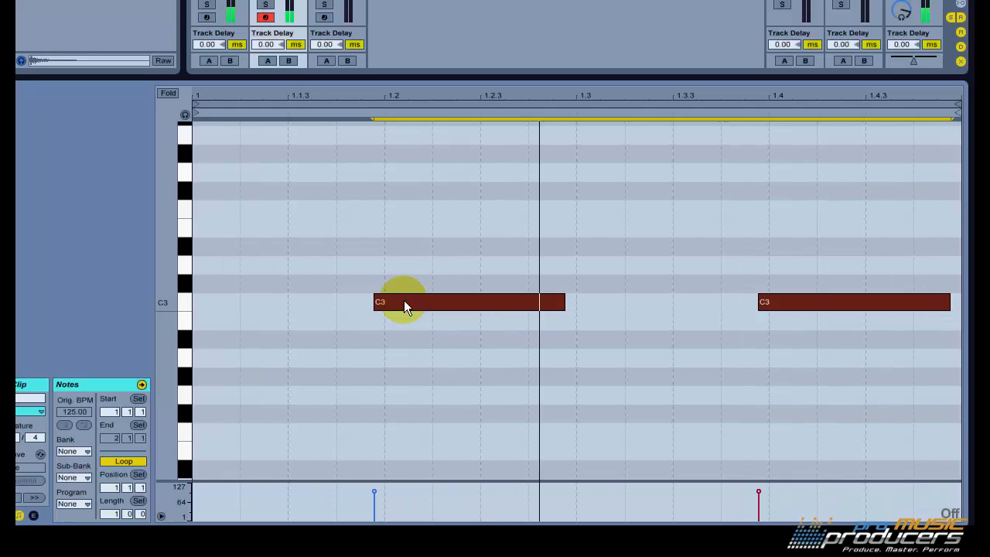
Try the fixed 1/16 and 1/8 note grids in the Snare clip and turn the grid off again
left_click(403, 300)
left_click_drag(422, 244, 788, 303)
right_click(620, 246)
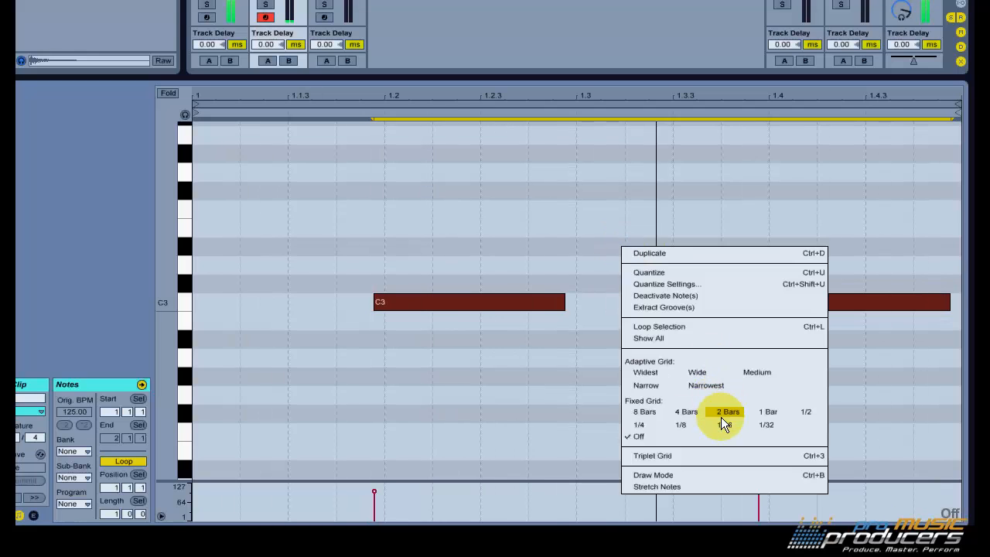
left_click(723, 422)
left_click(614, 241)
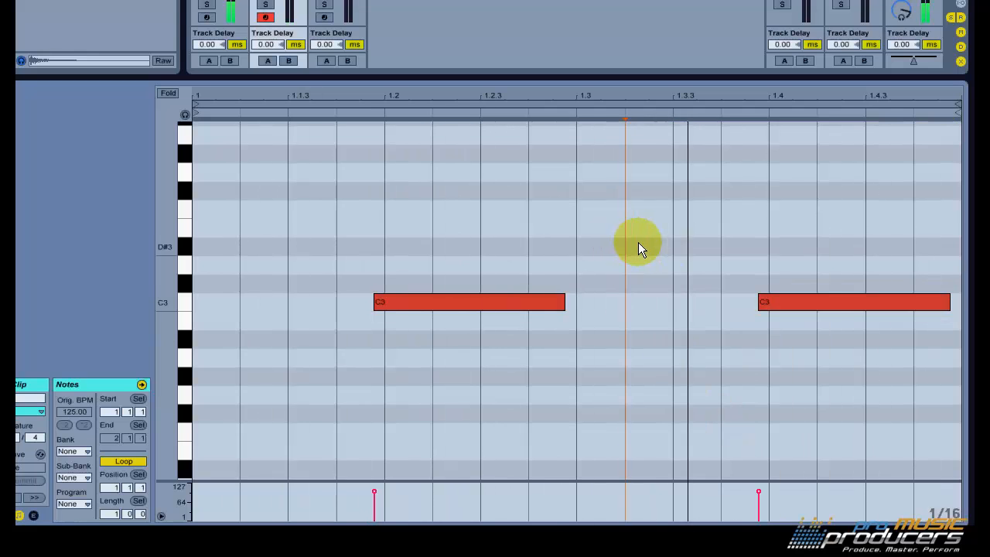
right_click(639, 244)
left_click(698, 399)
right_click(568, 275)
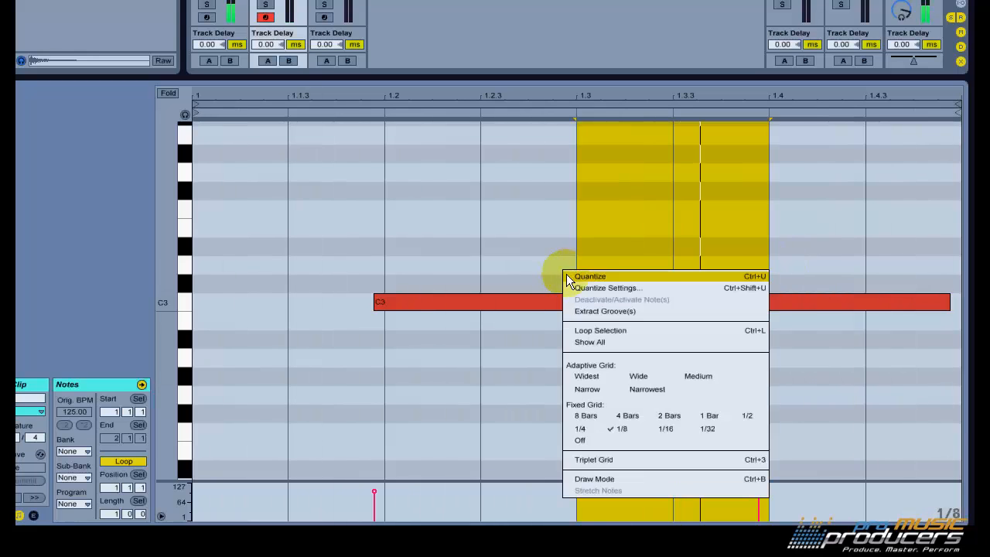
left_click(577, 438)
Shift both snare notes slightly earlier with the grid off and restore the fixed 1/16 grid
left_click_drag(799, 266, 412, 299)
right_click(430, 244)
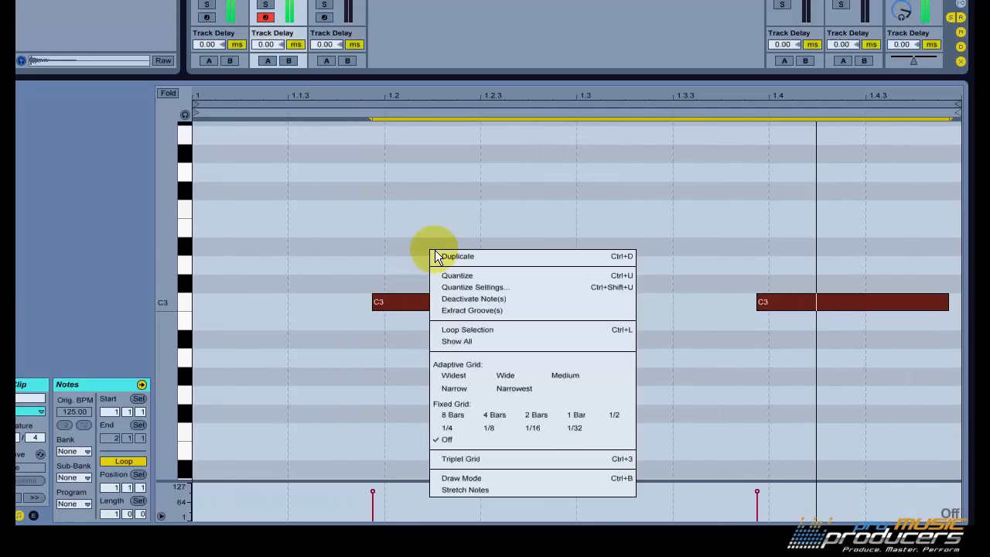
left_click(537, 438)
Shorten the first snare note so it ends one sixteenth before beat 3
left_click(569, 308)
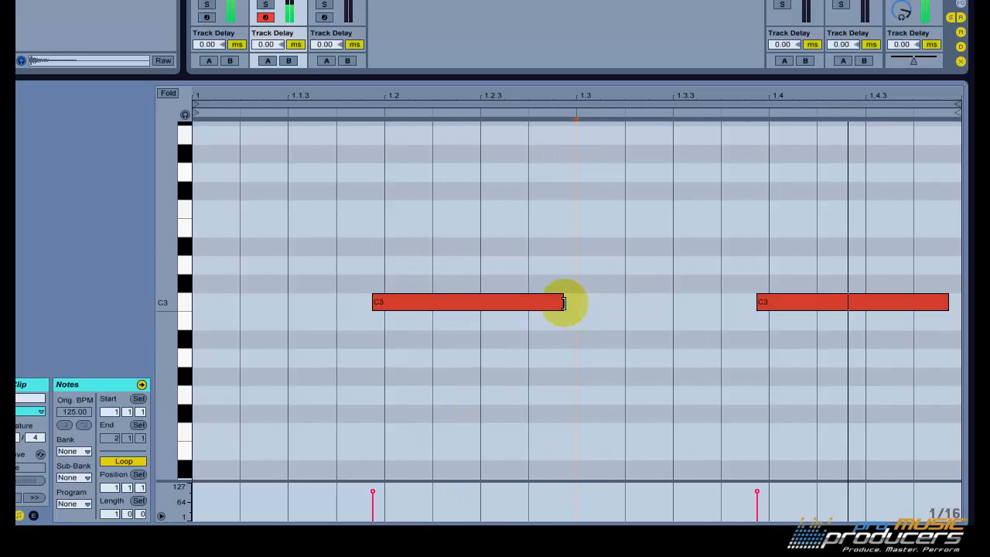
left_click_drag(563, 302, 529, 304)
left_click(499, 217)
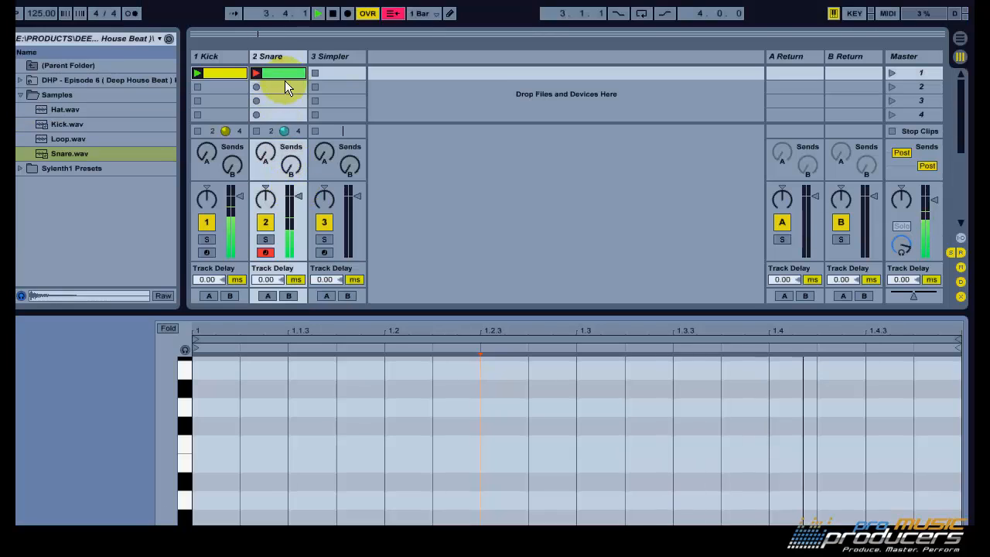
Load Hat.wav from the Samples folder into the third track's Simpler
left_click(334, 29)
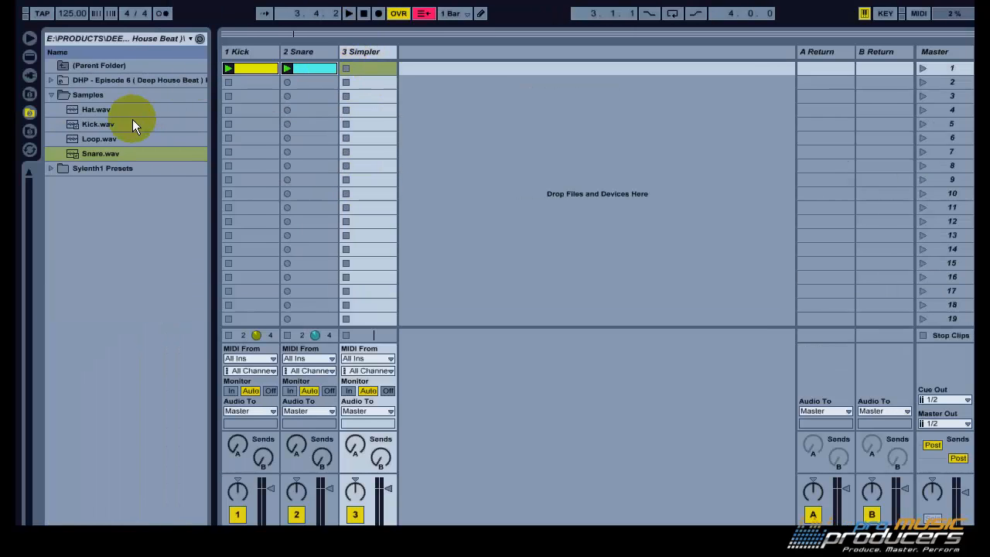
left_click(90, 111)
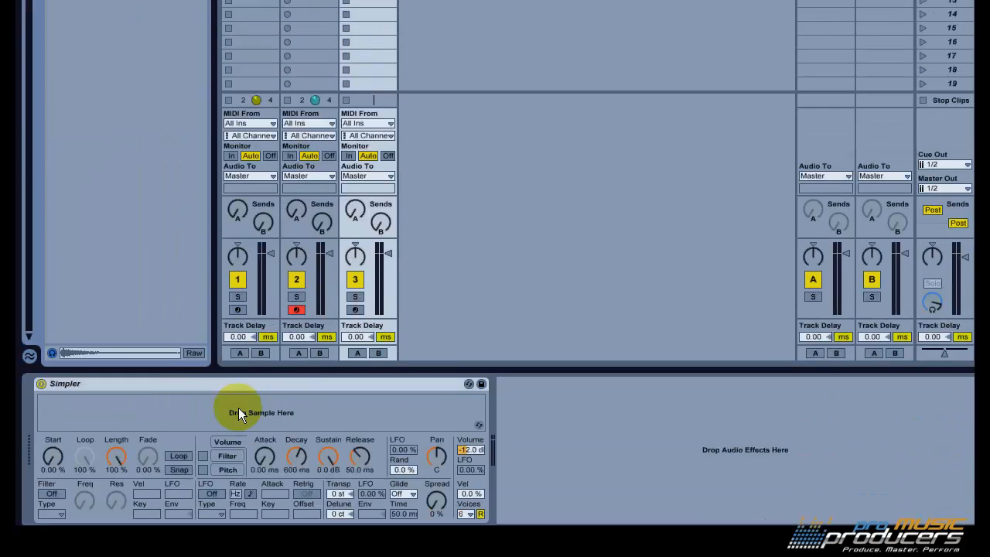
left_click_drag(238, 412, 239, 412)
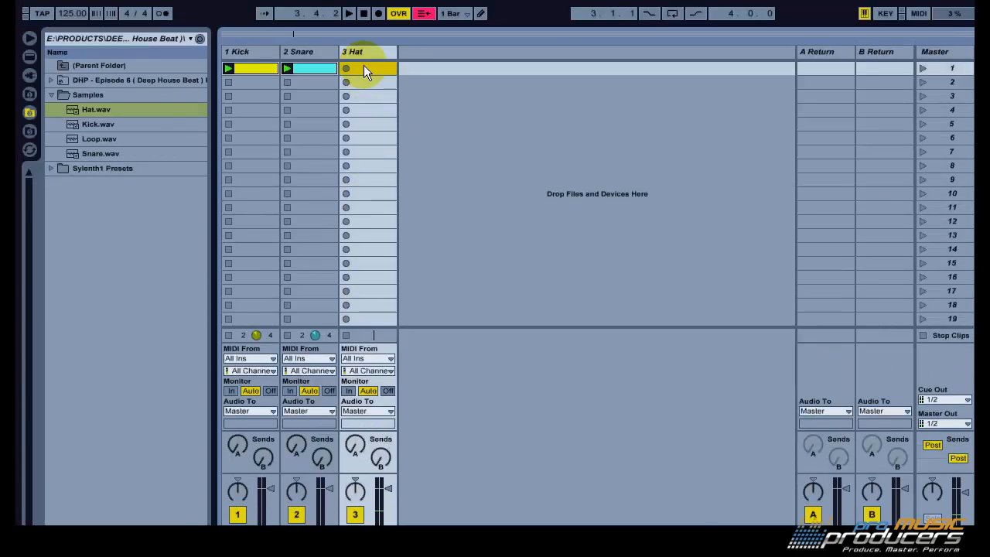
Create a clip in the Hat track's first slot and add C3 notes on the off-beats 1.1.3, 1.2.3, 1.3.3 and 1.4.3
double_click(363, 67)
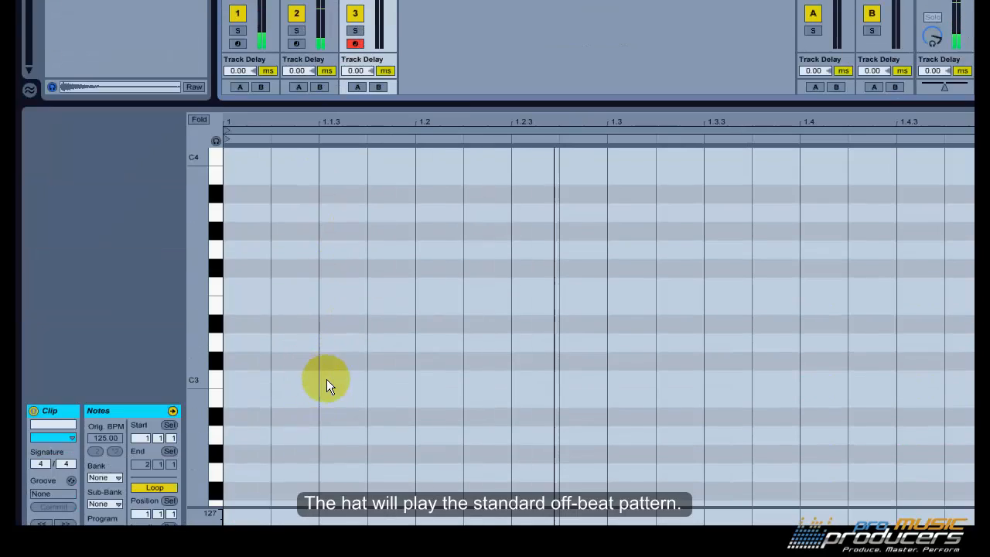
double_click(329, 518)
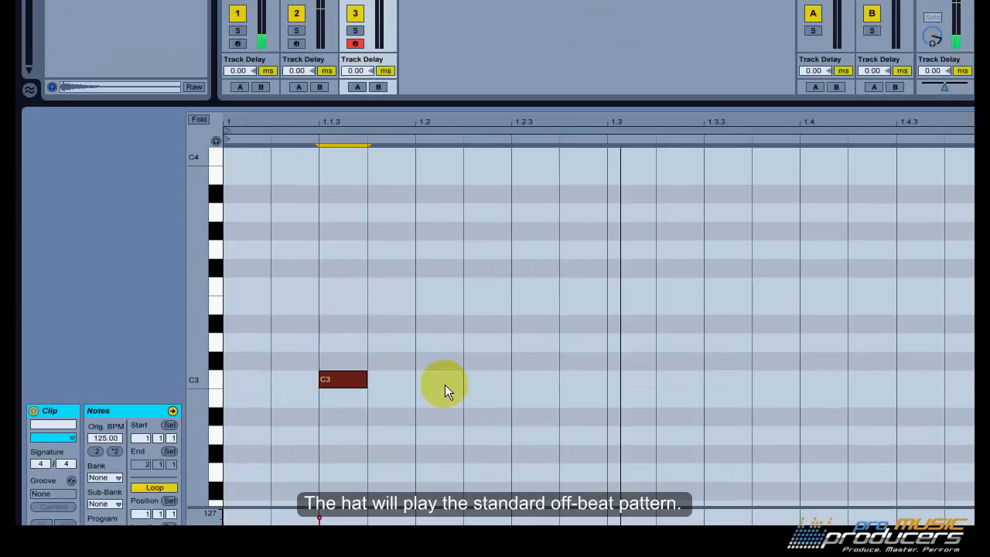
double_click(533, 518)
double_click(735, 379)
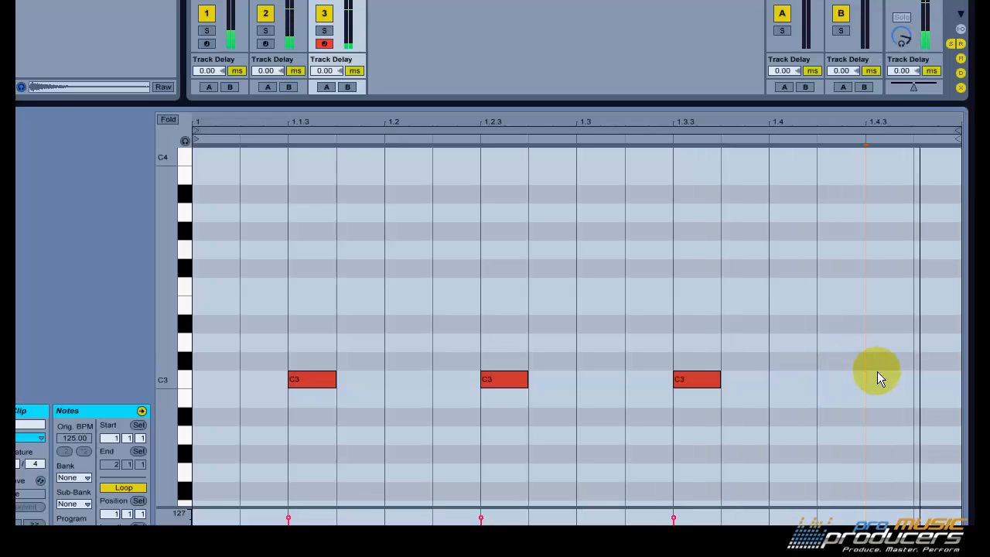
double_click(911, 379)
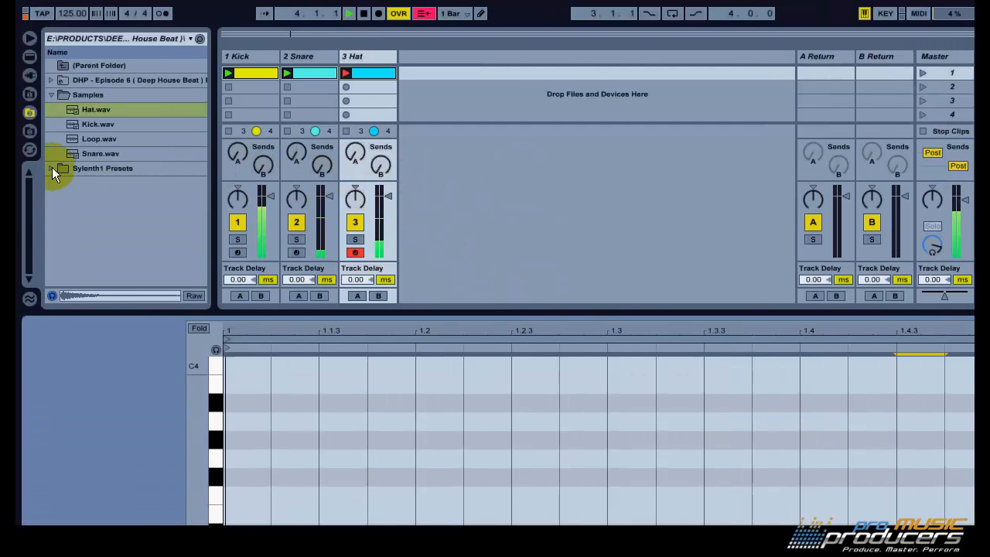
Load the Reverb-Delayed Hall preset from the Audio Effect Rack's Reverb folder onto return A
left_click(32, 57)
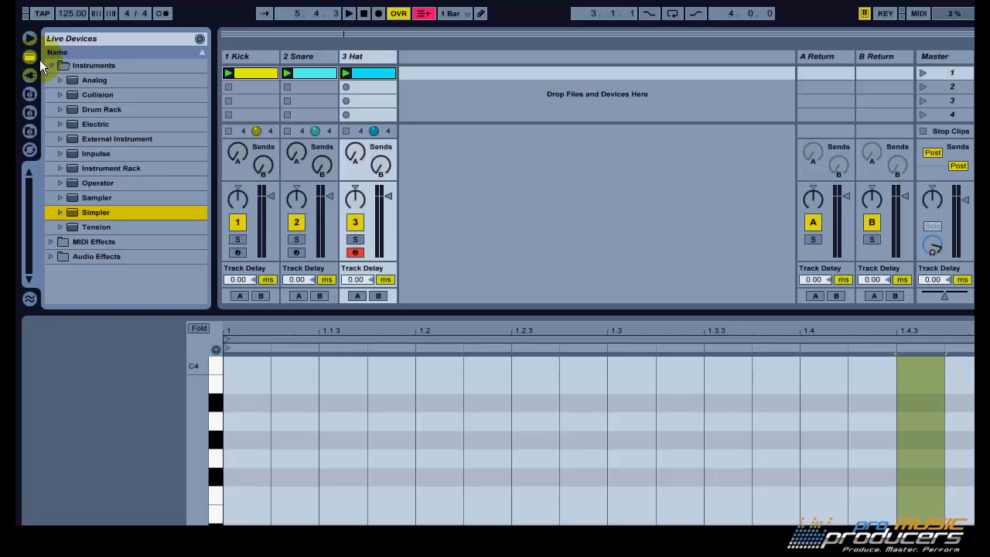
left_click(49, 67)
left_click(51, 94)
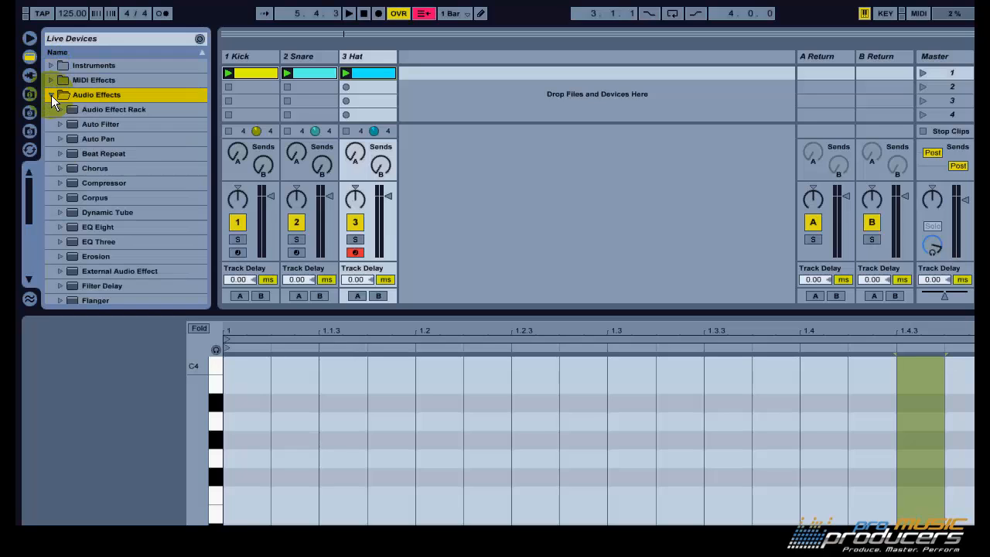
left_click(59, 111)
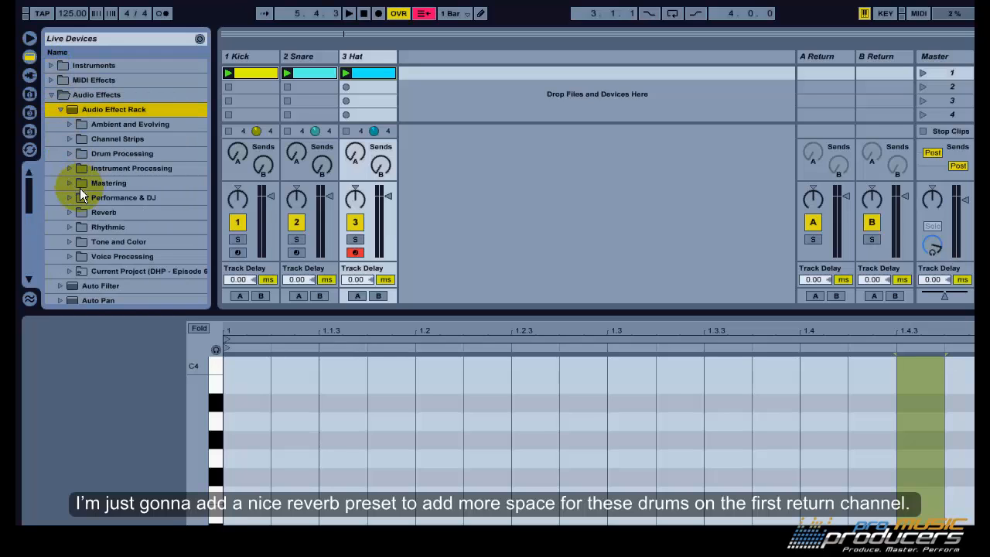
scroll(73, 188, "down", 2)
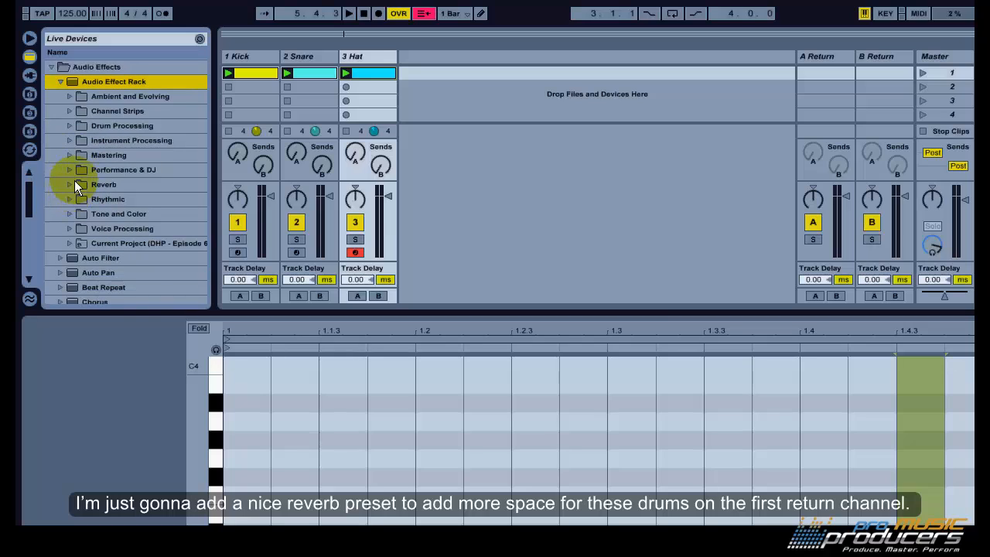
left_click(68, 185)
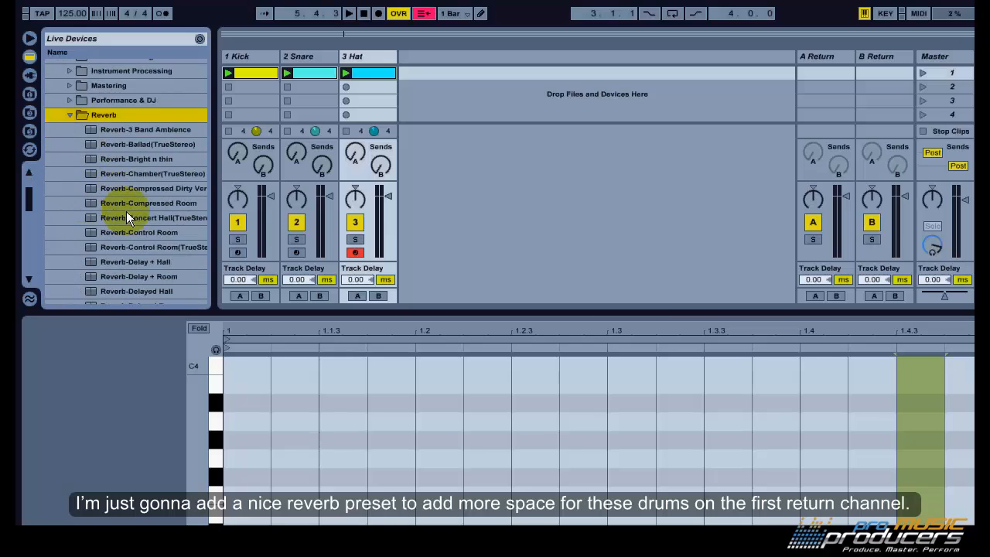
left_click(153, 251)
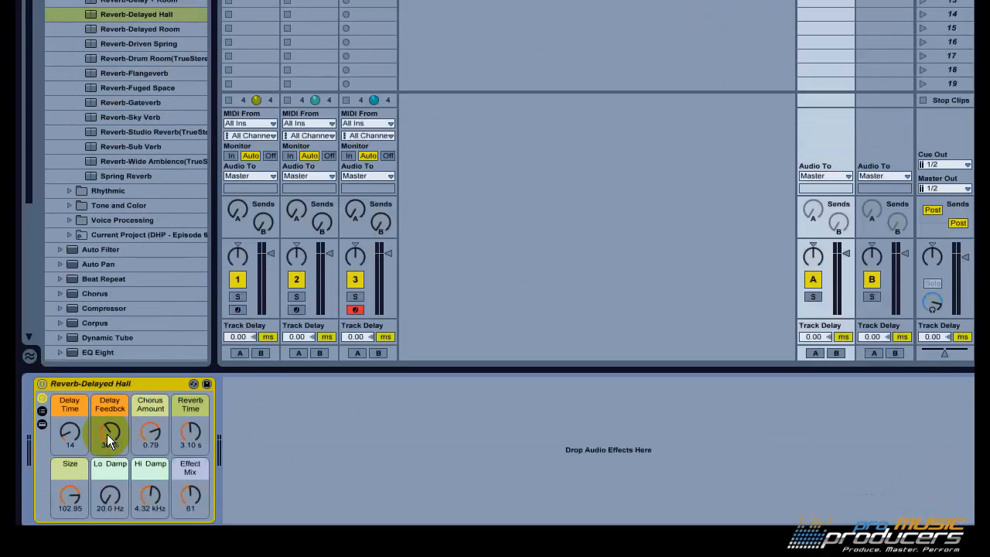
Send the Snare to return A and set the reverb's Delay Feedback to 58 % and Reverb Time to 3.79 s
left_click(106, 434)
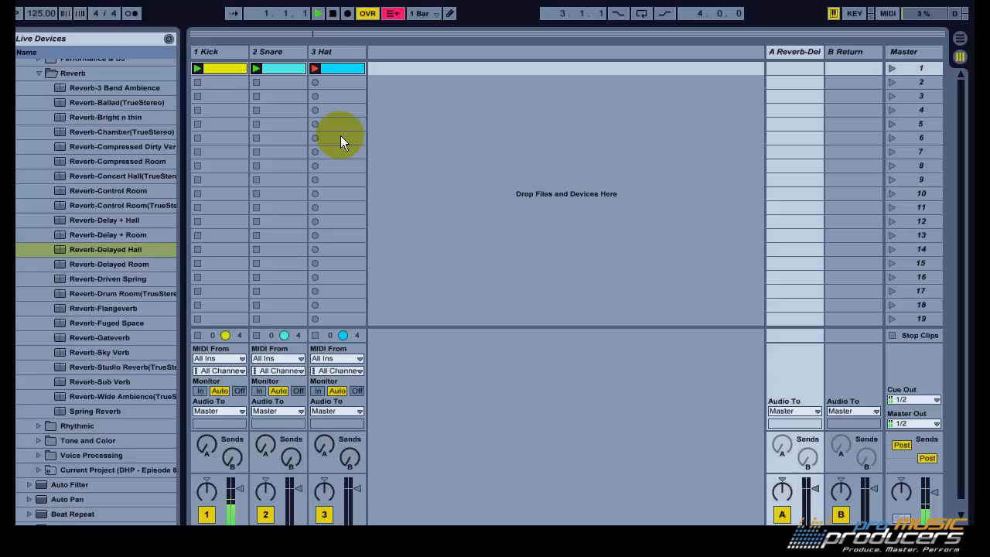
left_click_drag(267, 438, 267, 422)
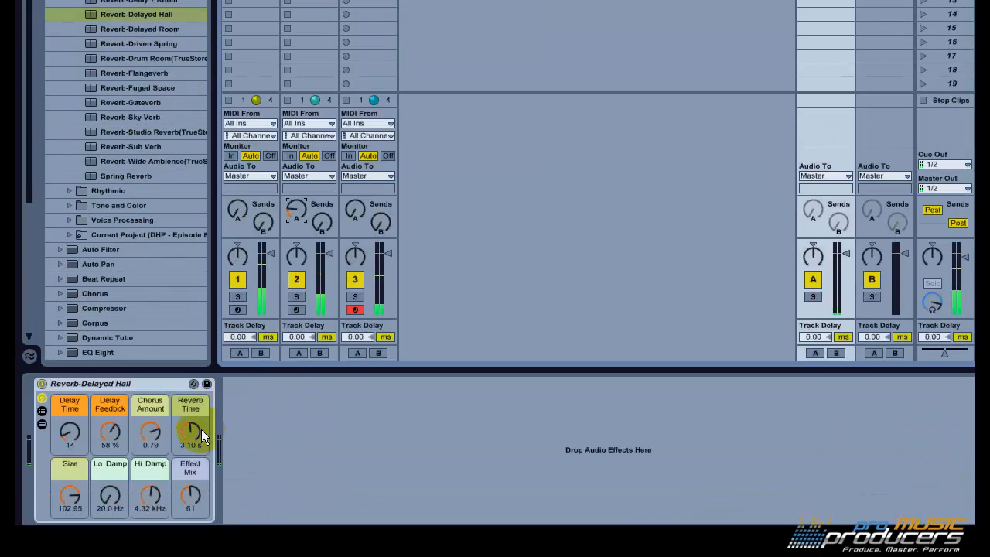
left_click(200, 429)
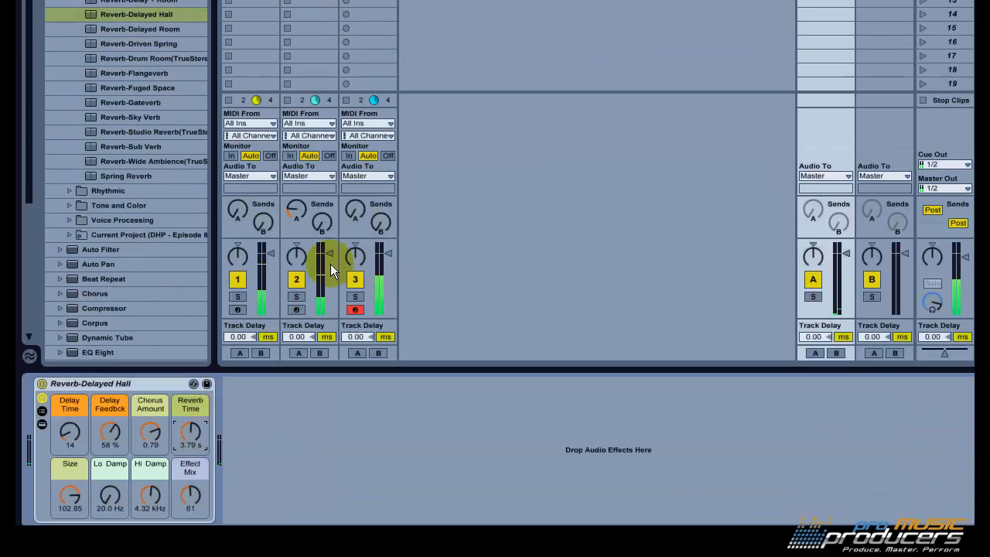
Raise the Hat and Snare sends to return A and briefly solo that return to hear the reverb alone
left_click(353, 210)
left_click(265, 222)
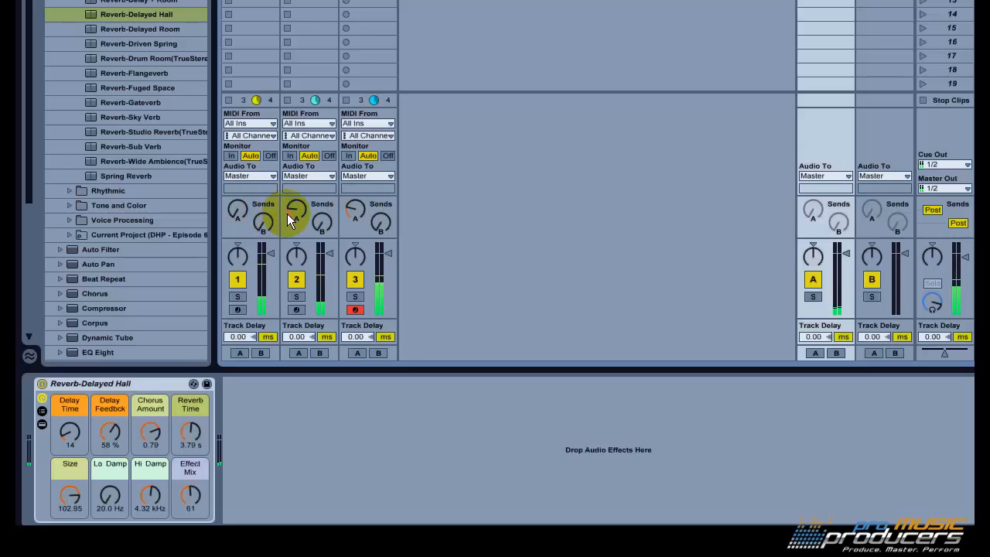
left_click(289, 210)
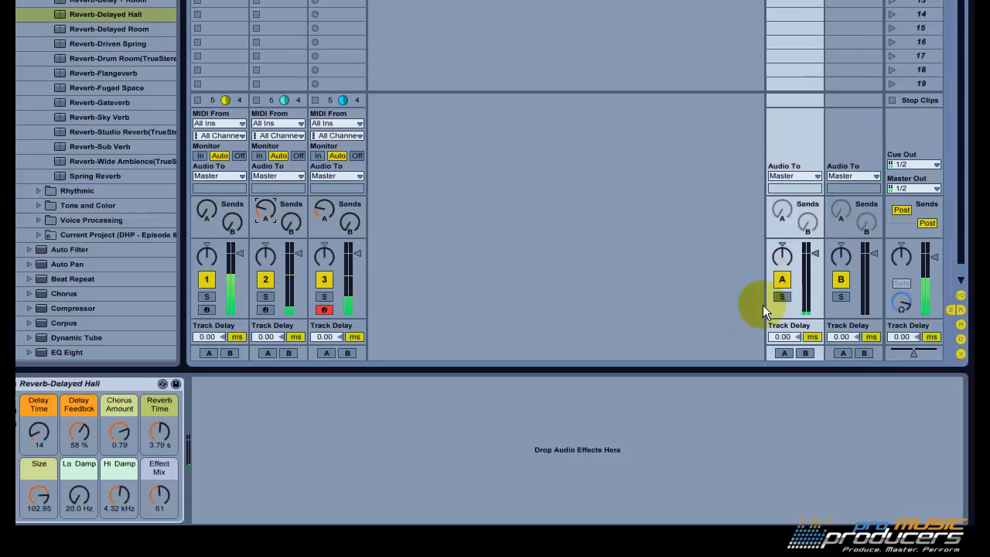
left_click(782, 296)
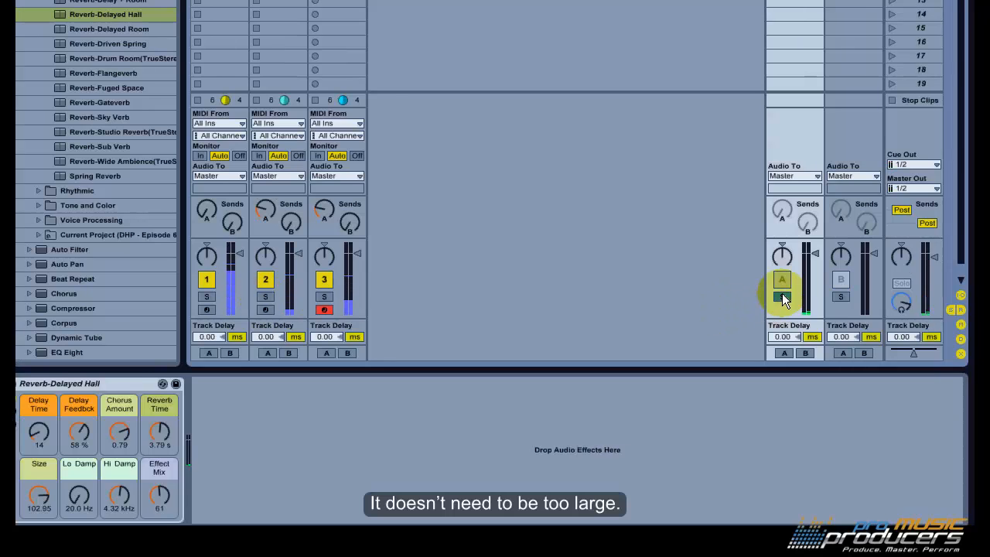
left_click(782, 296)
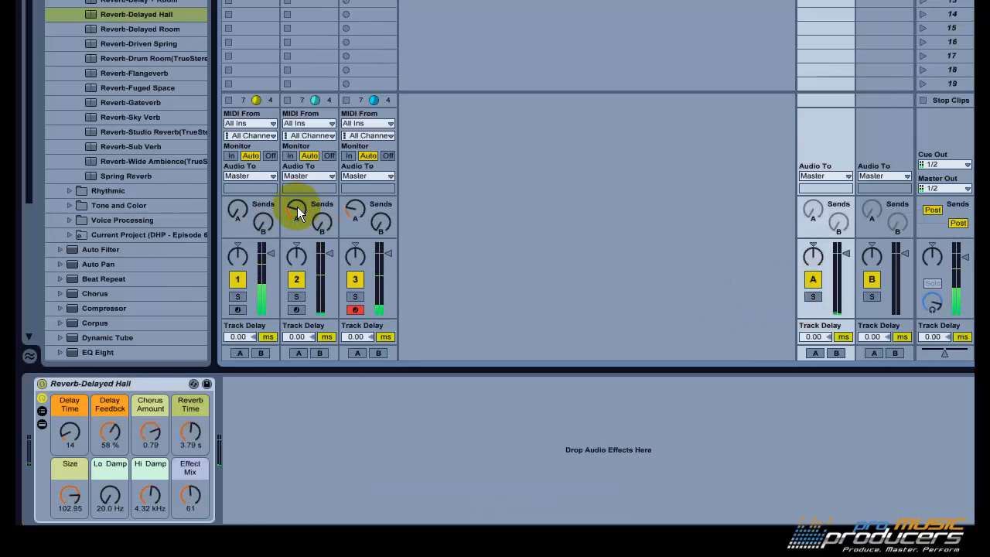
Readjust the reverb's Delay Feedback and Reverb Time and increase the Snare's send to return A further
left_click_drag(115, 422, 115, 423)
left_click_drag(191, 433, 200, 430)
left_click(289, 208)
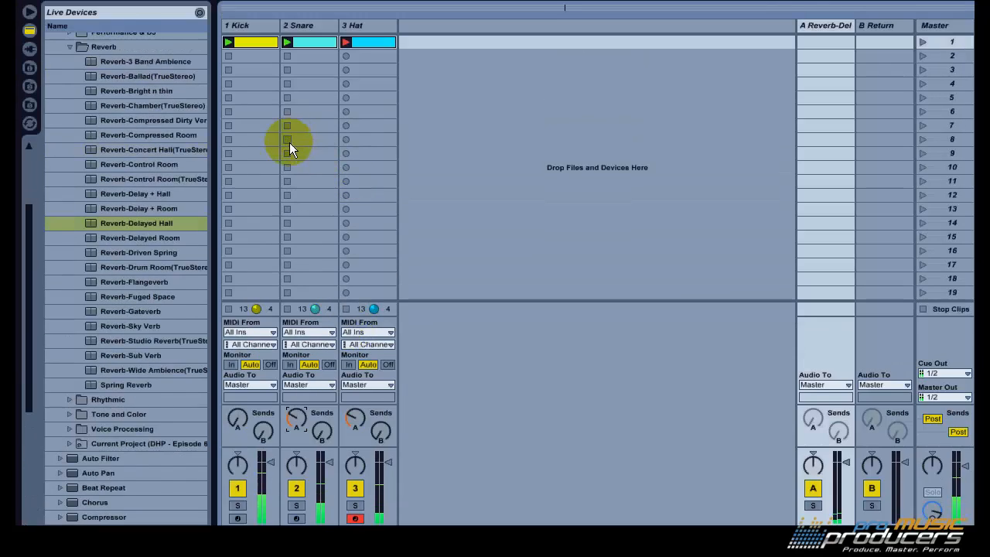
Group the Kick, Snare and Hat tracks together
left_click(258, 51, "shift")
left_click(336, 63)
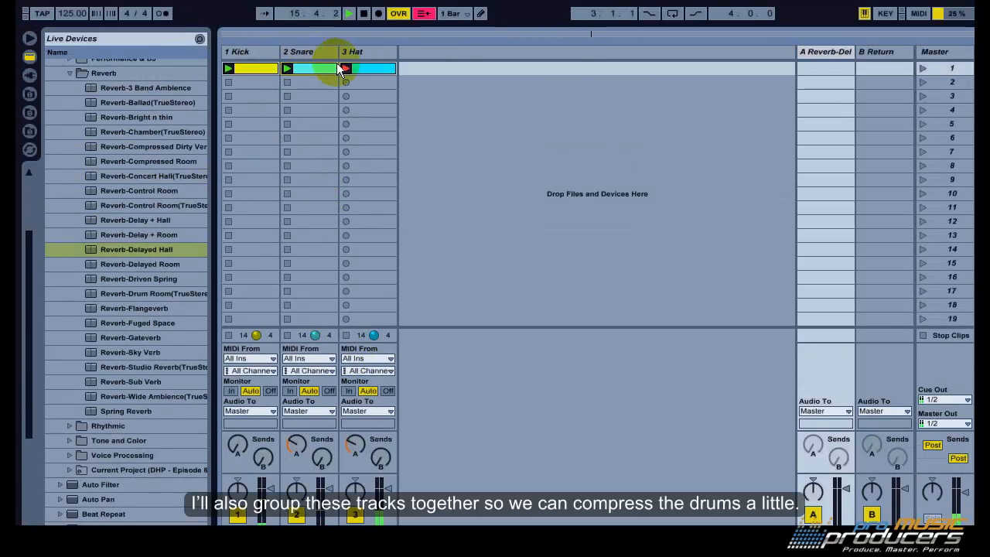
left_click(354, 51)
left_click(258, 51, "shift")
right_click(256, 51)
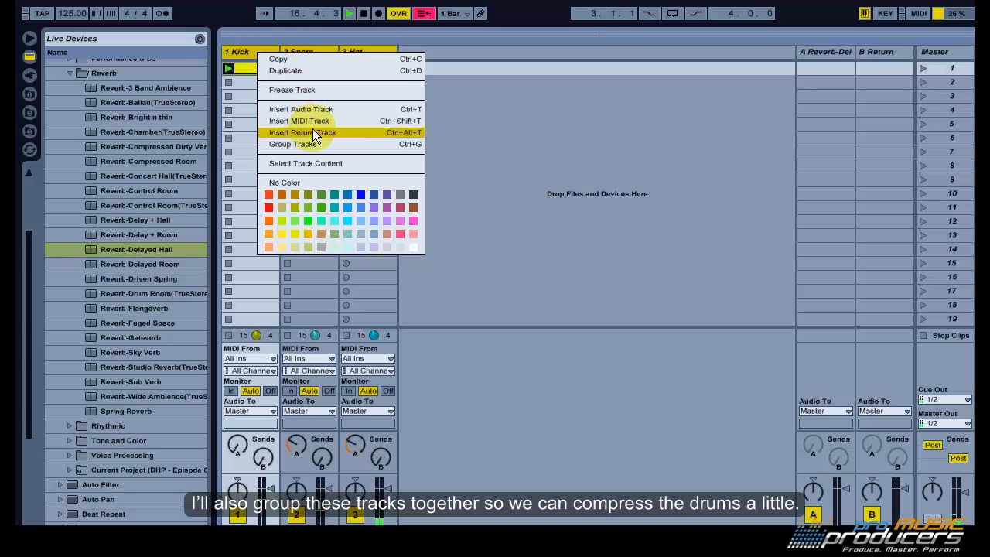
left_click(312, 143)
Rename the new group track DRUMS
right_click(258, 65)
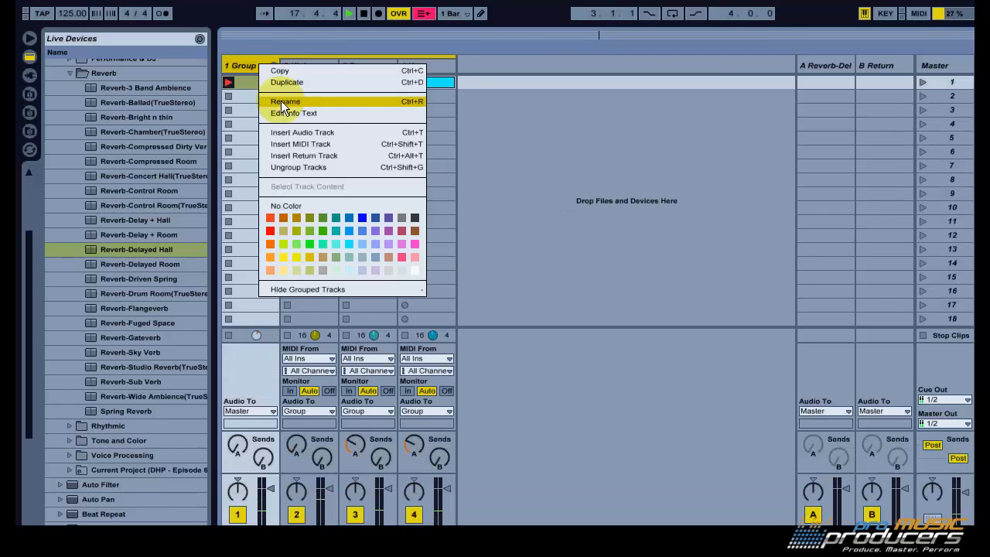
left_click(294, 103)
type("D")
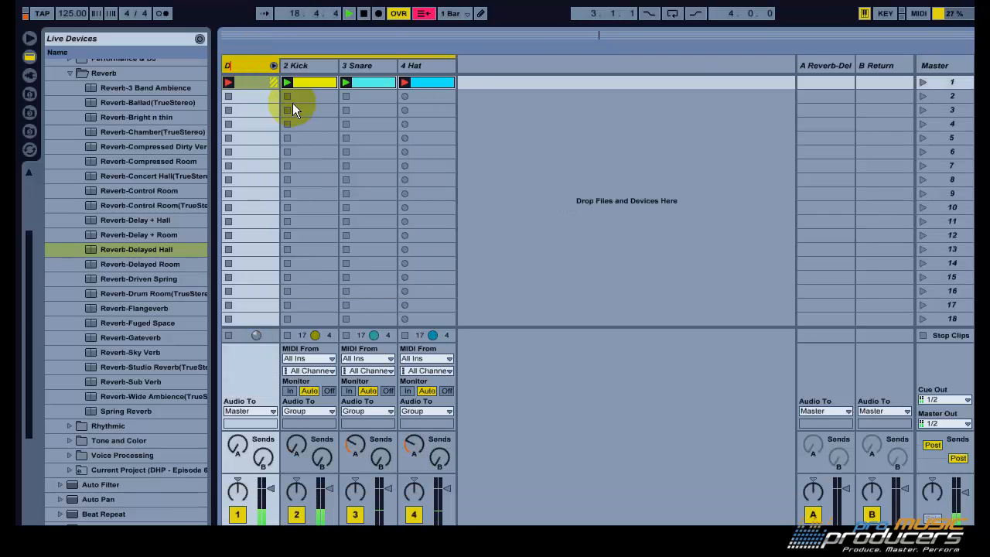
type("RUMS")
key("Return")
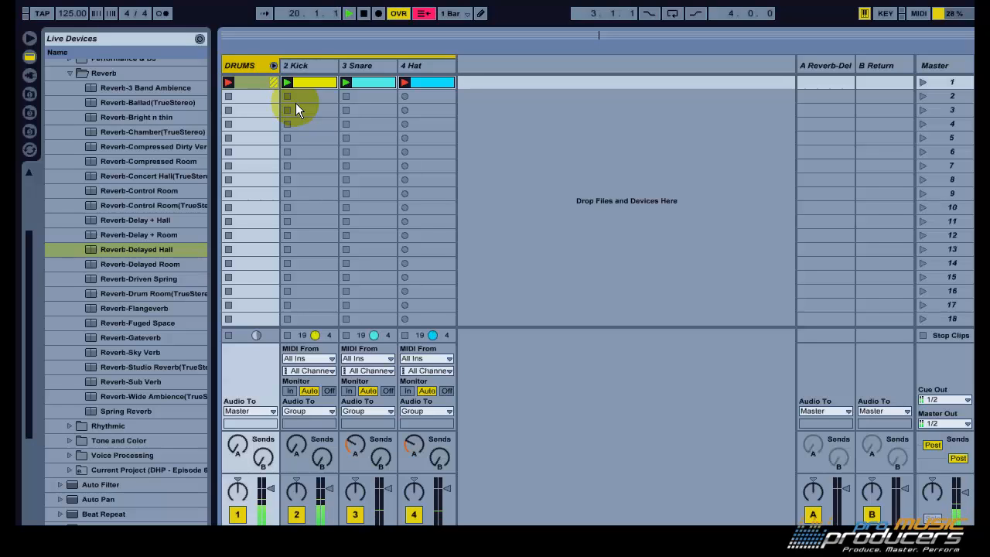
Add a Compressor from the Audio Effects to the DRUMS group and lower its threshold to about -2.5 dB
left_click(29, 58)
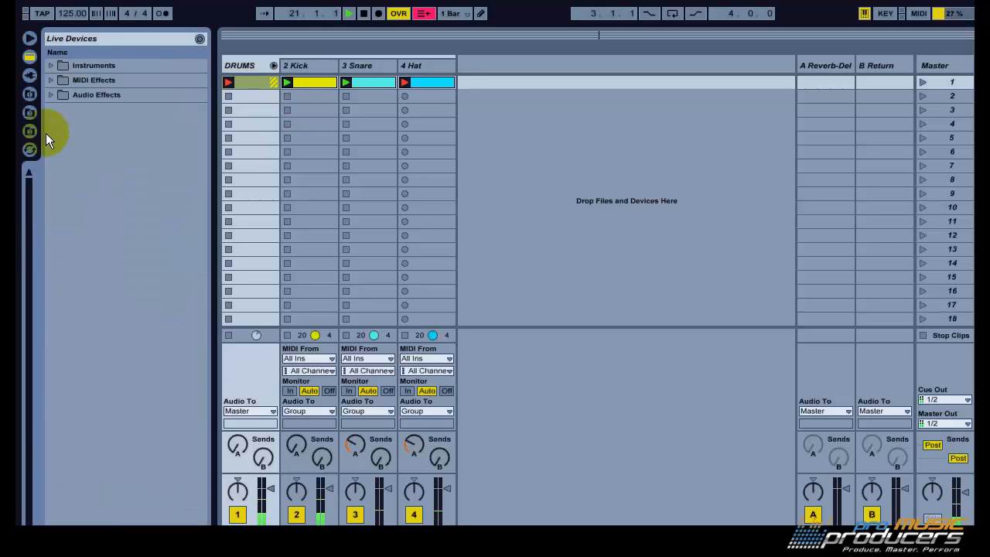
left_click(52, 98)
left_click(116, 186)
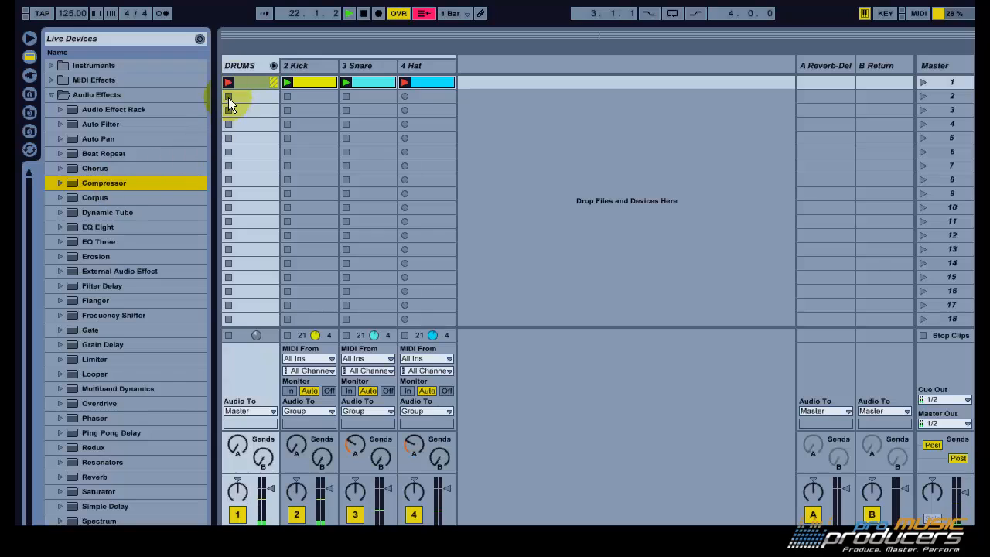
left_click_drag(244, 63, 242, 65)
left_click_drag(98, 420, 96, 430)
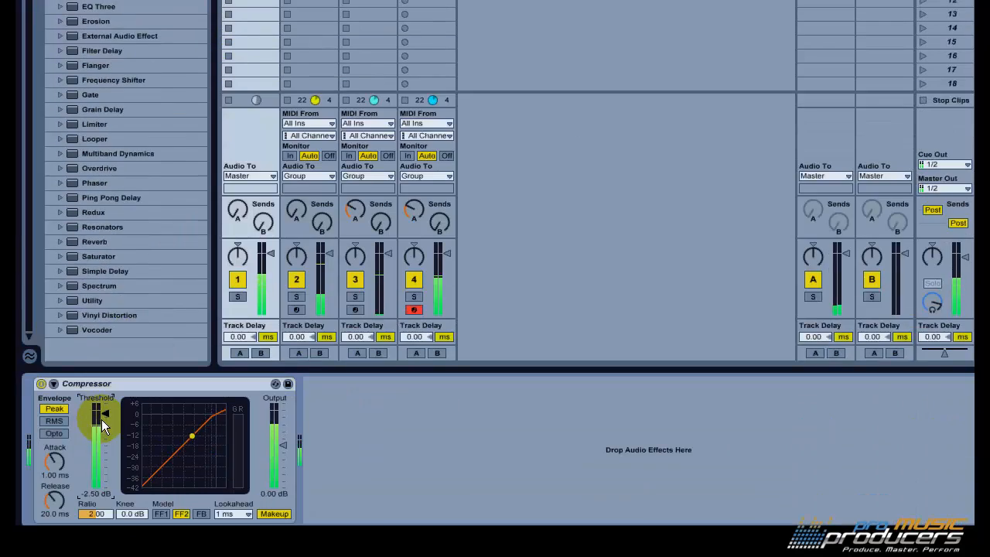
Shorten the DRUMS compressor's attack to about 0.06 ms and lower its threshold further
left_click_drag(53, 462, 53, 464)
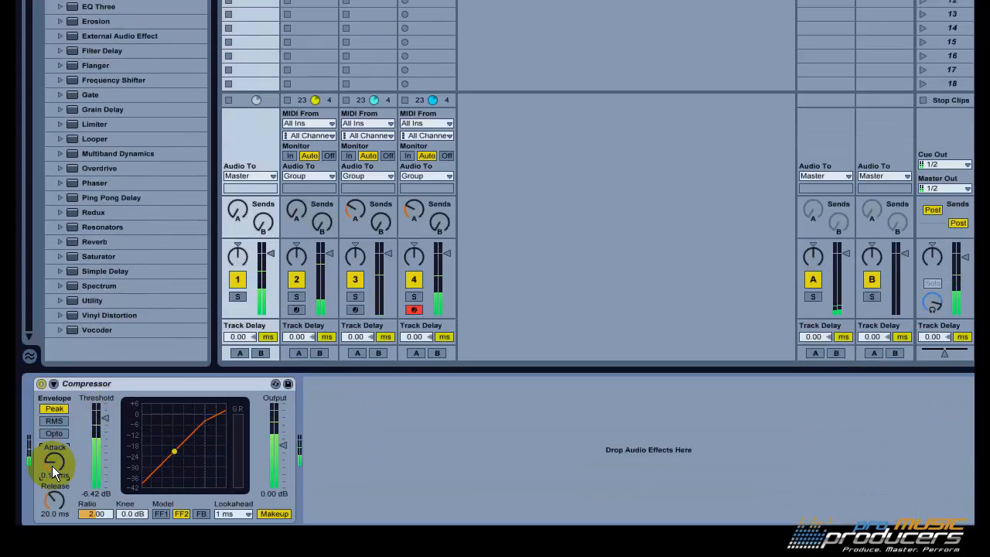
left_click_drag(101, 418, 101, 420)
left_click(48, 455)
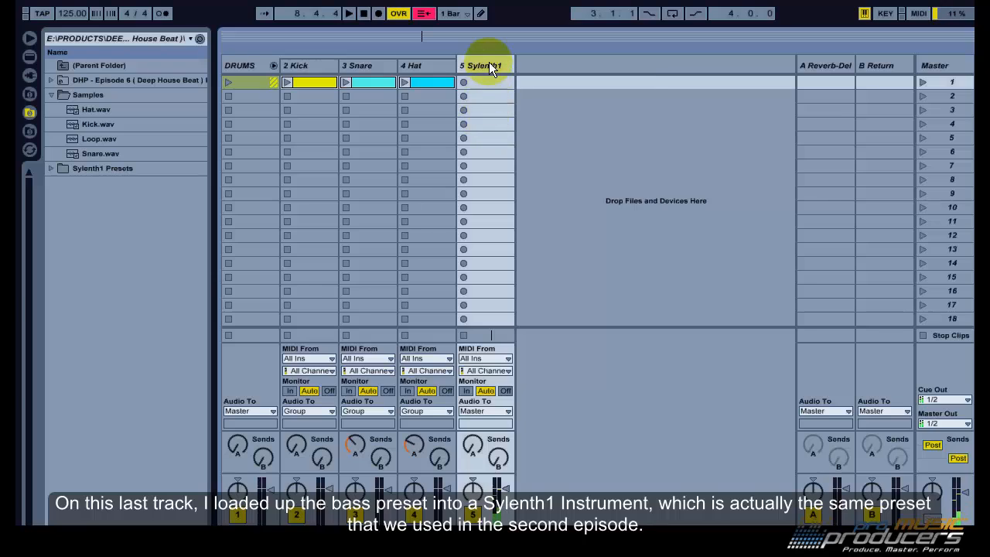
Rename the Sylenth1 track BASS
right_click(488, 65)
left_click(520, 126)
type("BASS")
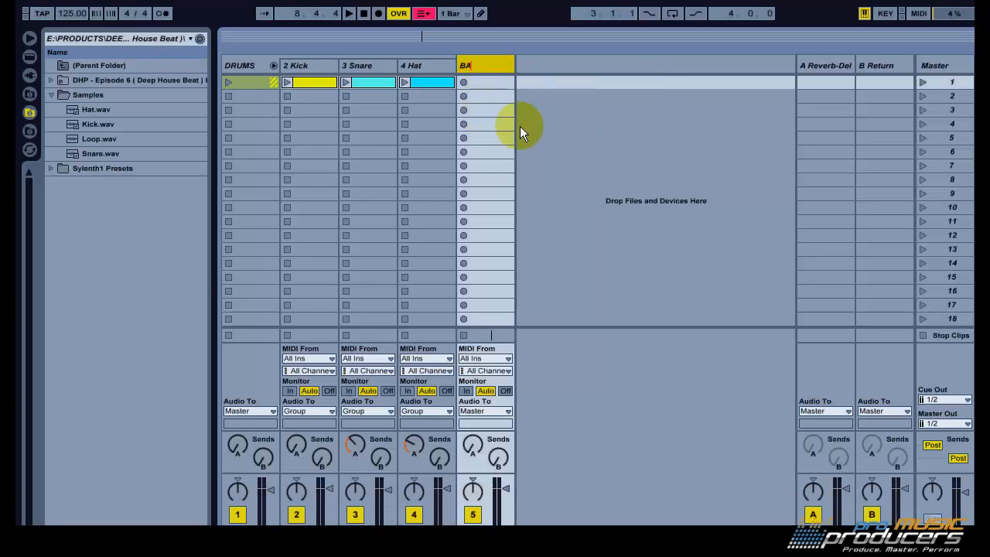
Lower the DRUMS compressor's threshold to around -12 dB while the drum clips play, and stop all clips
left_click(227, 81)
left_click(246, 60)
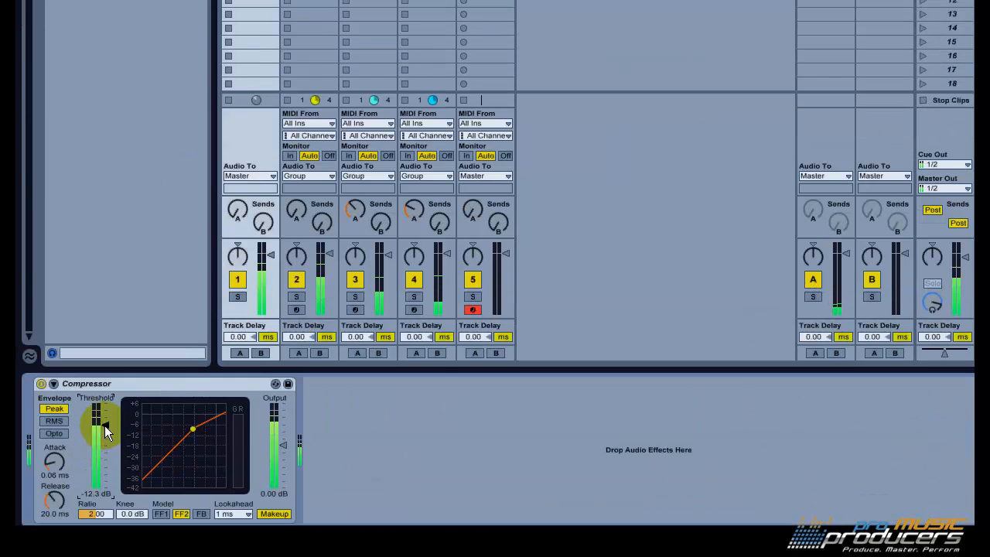
left_click_drag(104, 424, 102, 431)
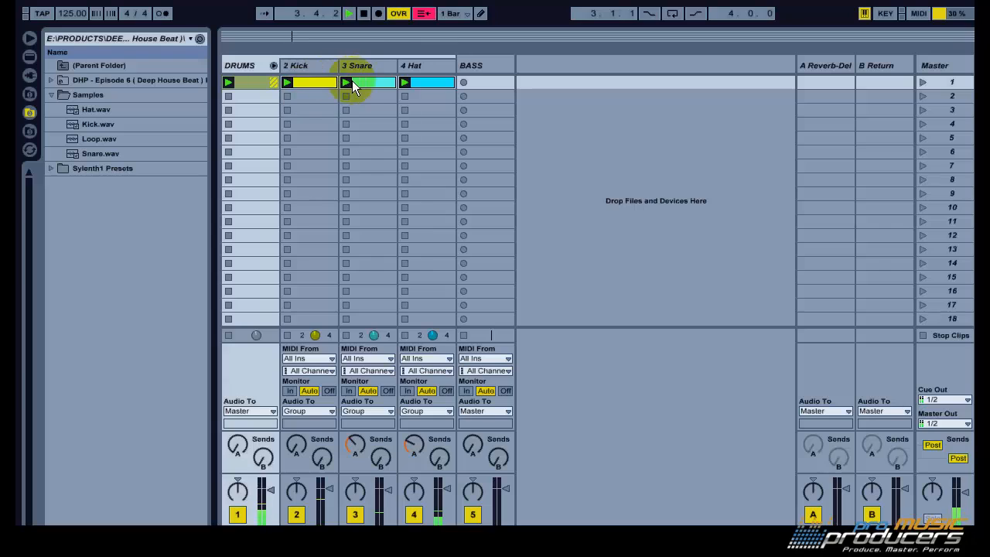
left_click(891, 336)
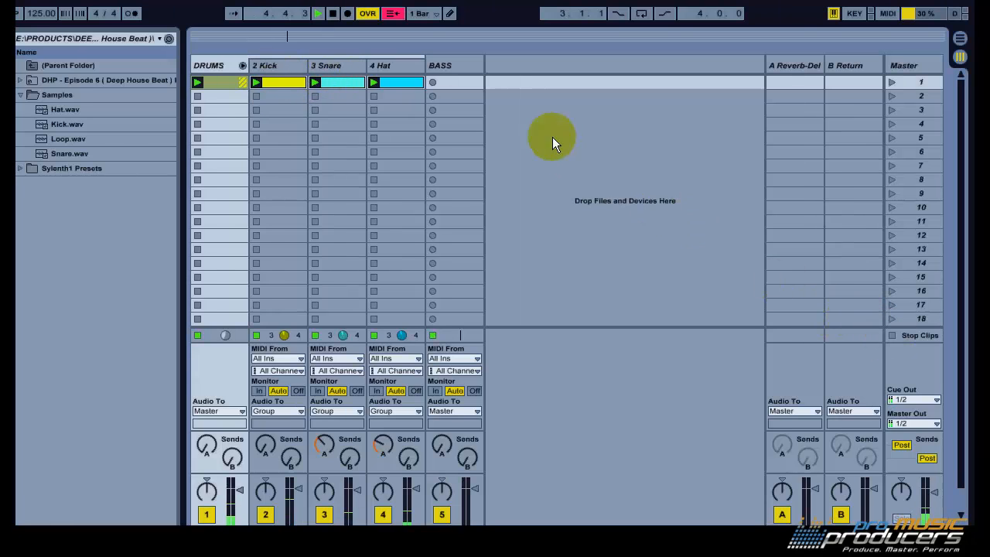
Create an empty MIDI clip in the first slot of the BASS track and show its lower octaves
left_click(468, 67)
double_click(461, 82)
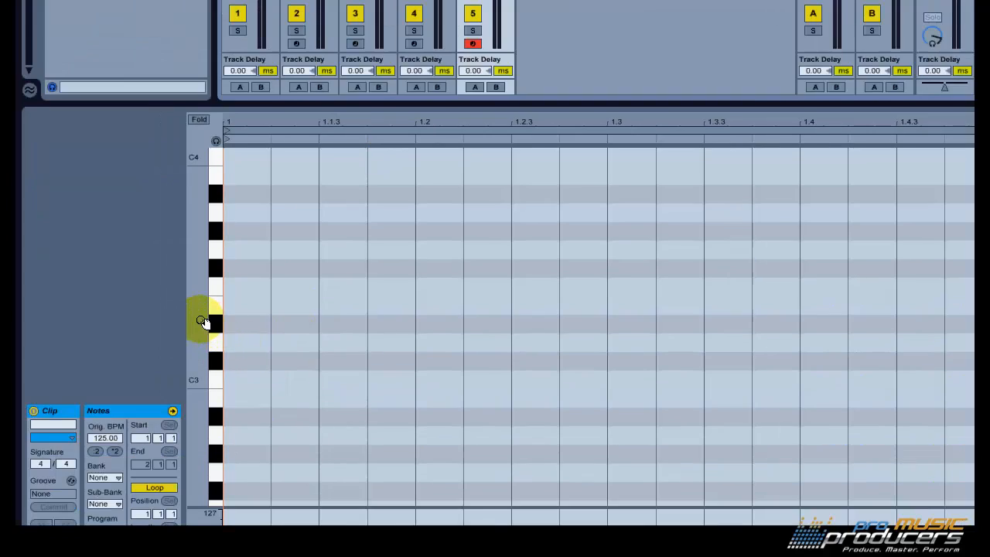
left_click_drag(203, 320, 203, 319)
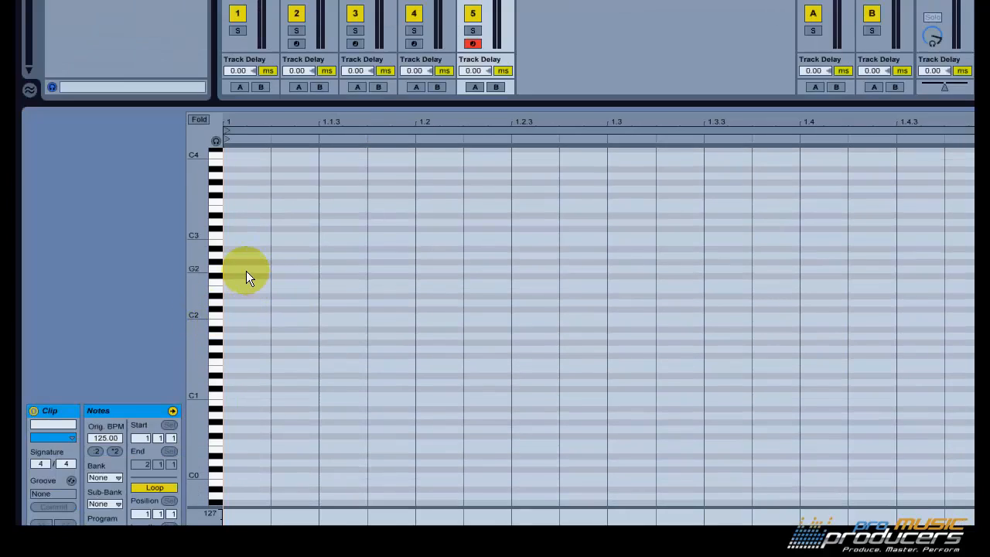
double_click(246, 269)
left_click(215, 209)
left_click(214, 302)
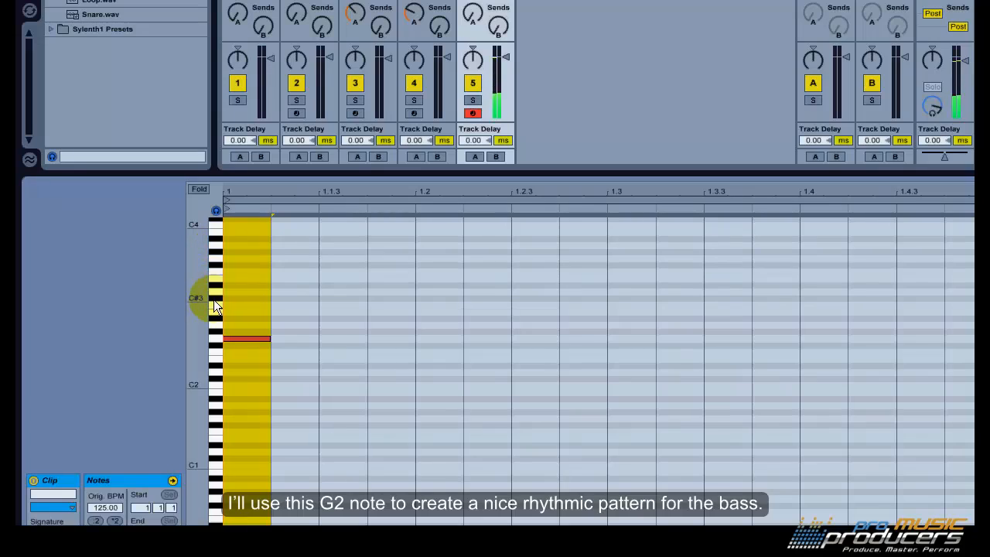
left_click(215, 341)
left_click(216, 350)
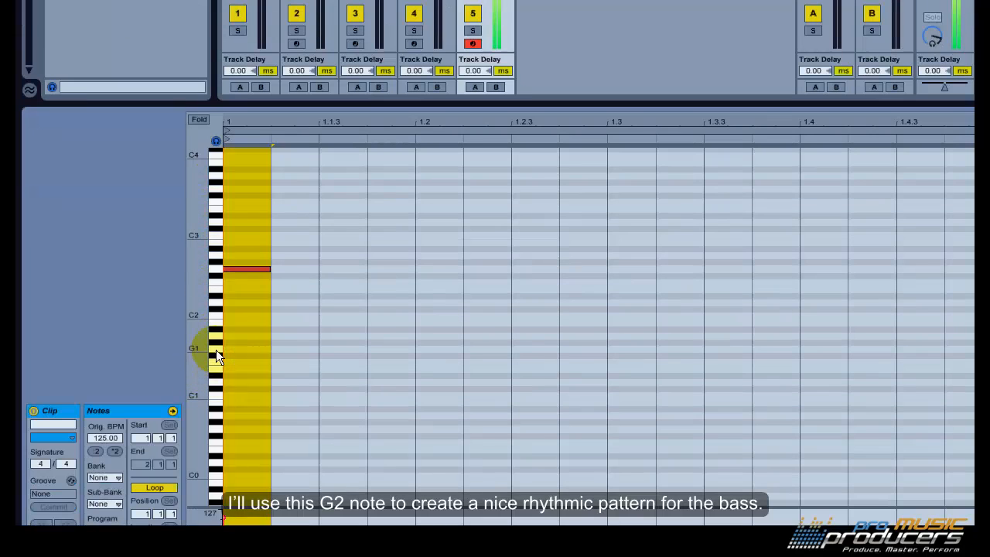
double_click(250, 269)
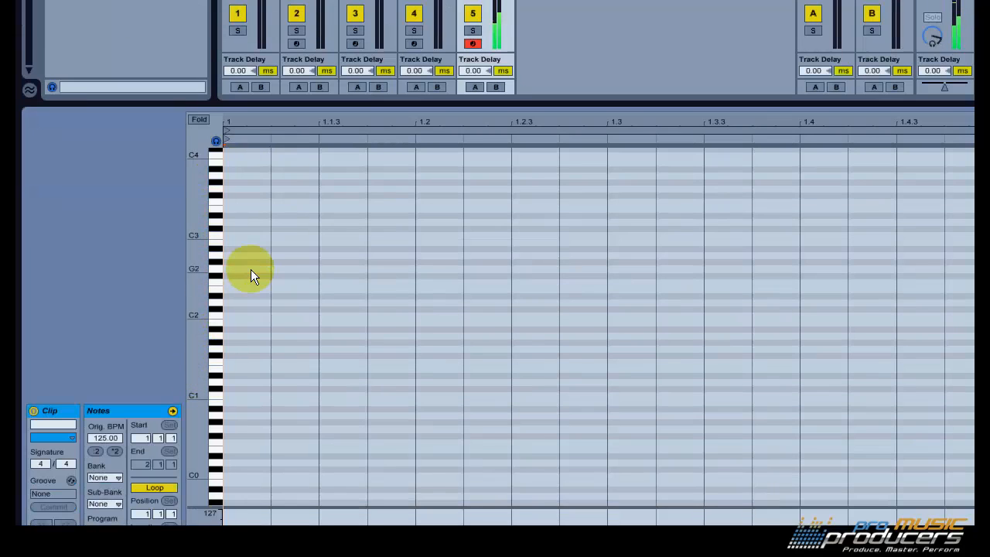
Place a G2 note on the second sixteenth of the bass clip and play the Kick and BASS clips together
double_click(292, 269)
left_click(219, 360)
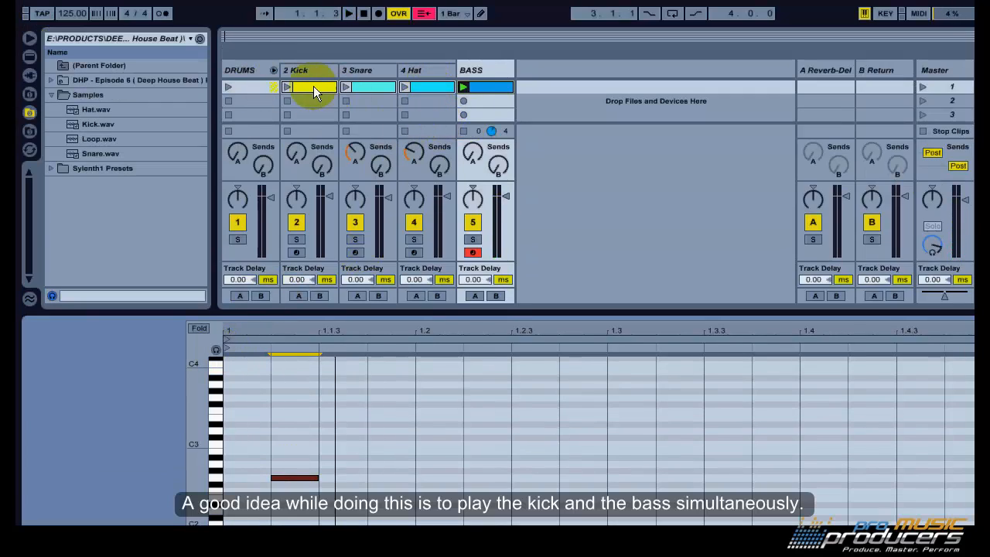
left_click(288, 88)
left_click(495, 90)
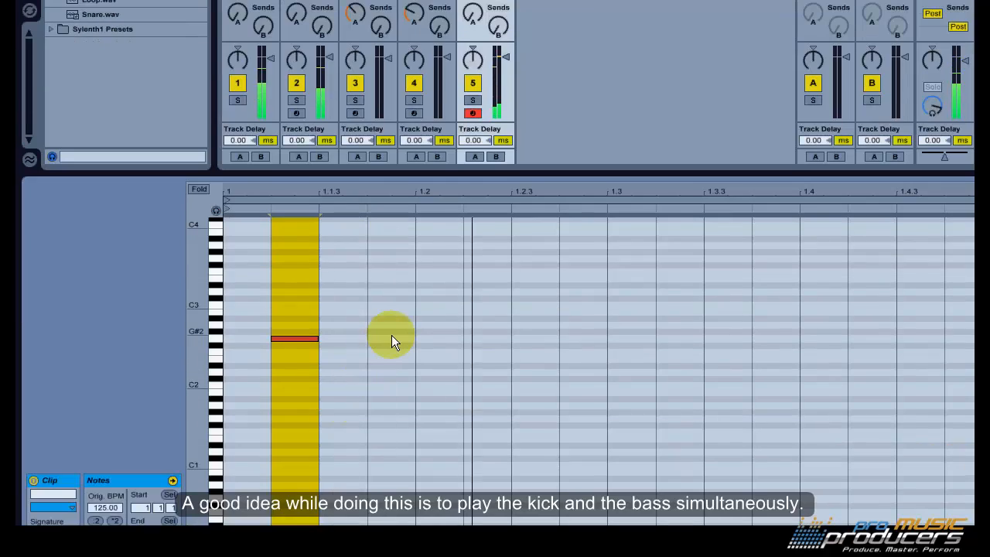
Add G2 notes at 1.1.4 and 1.2.3, lengthening the latter to an eighth note ending at 1.3
left_click(392, 337)
double_click(421, 338)
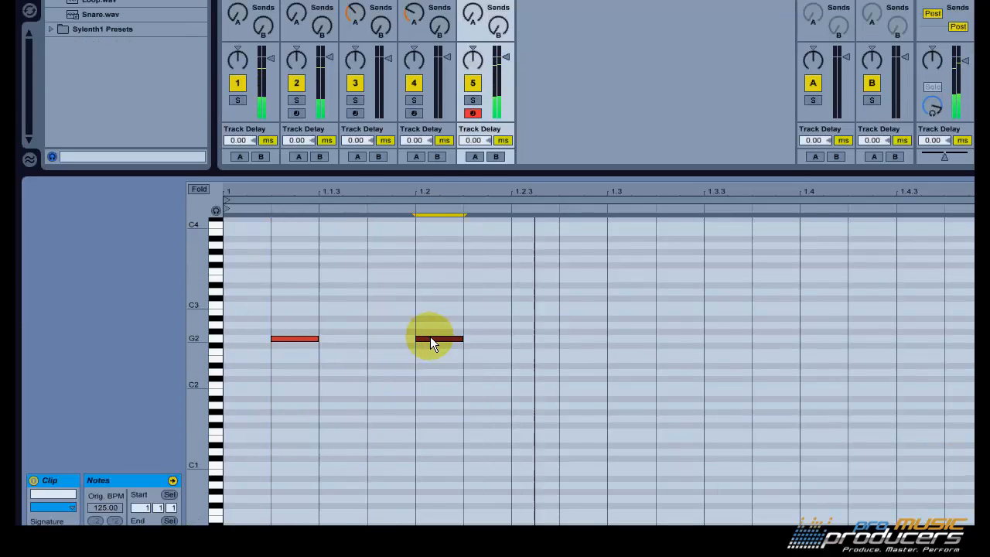
left_click_drag(431, 340, 379, 341)
double_click(522, 338)
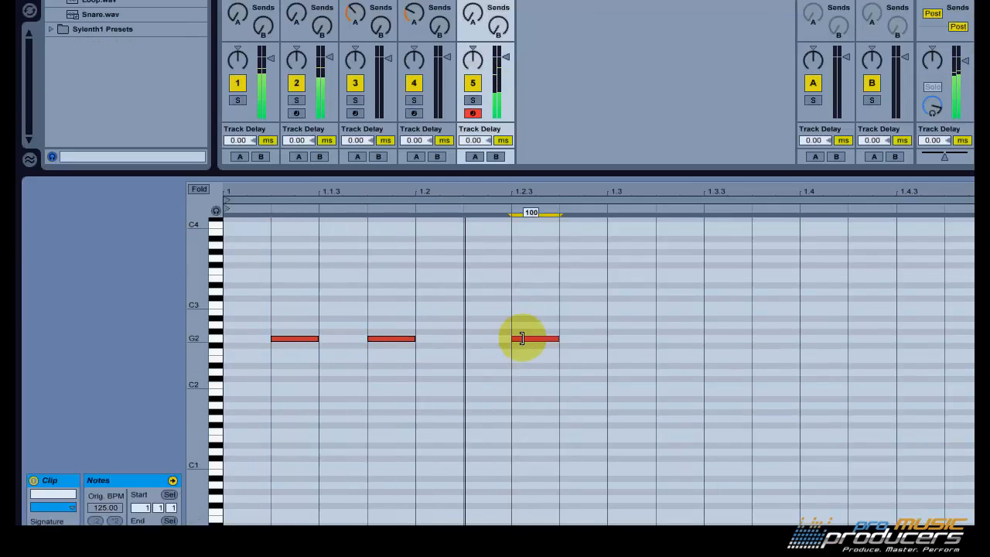
left_click_drag(557, 337, 605, 337)
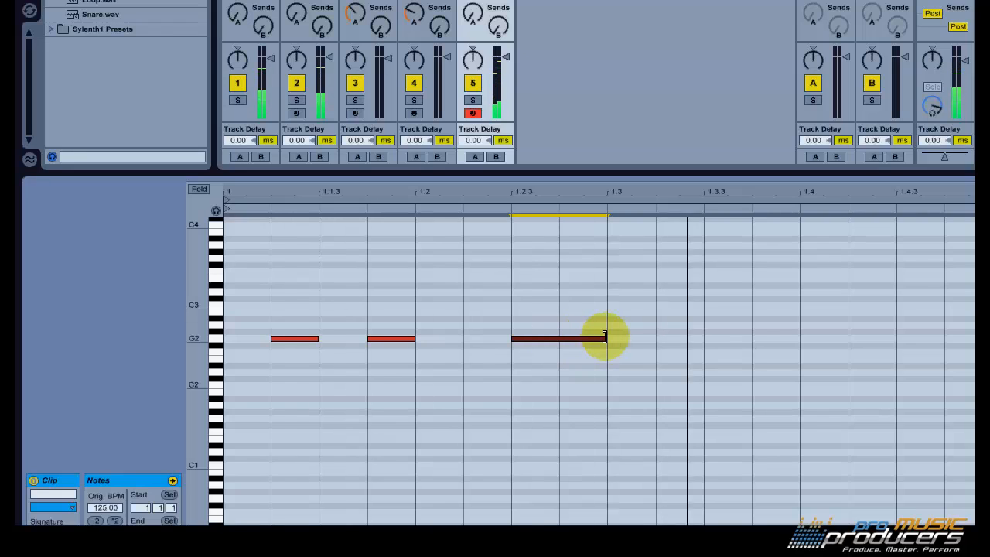
Add sixteenth G2 notes at 1.3.3 and 1.4 to the bass pattern and listen to it with the kick
double_click(714, 338)
double_click(815, 338)
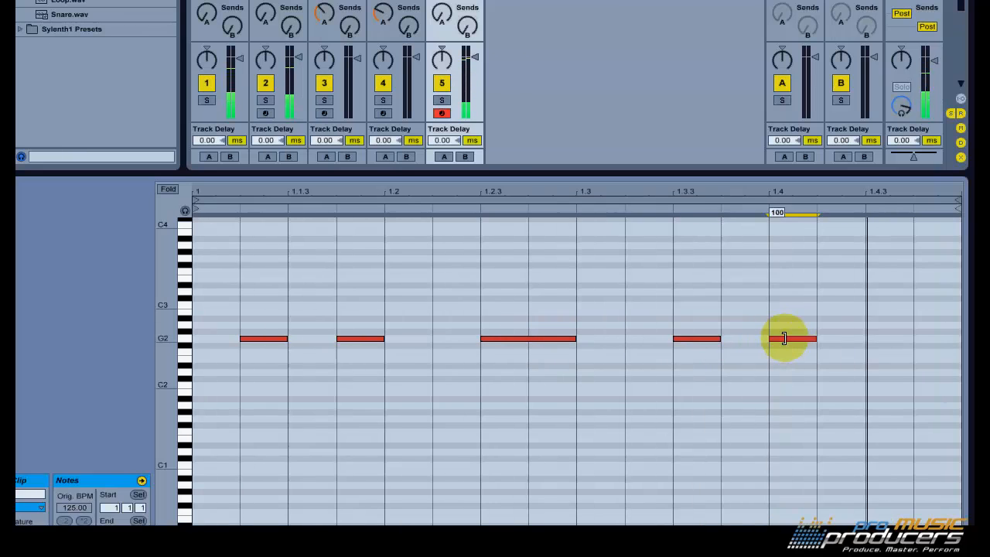
key("space")
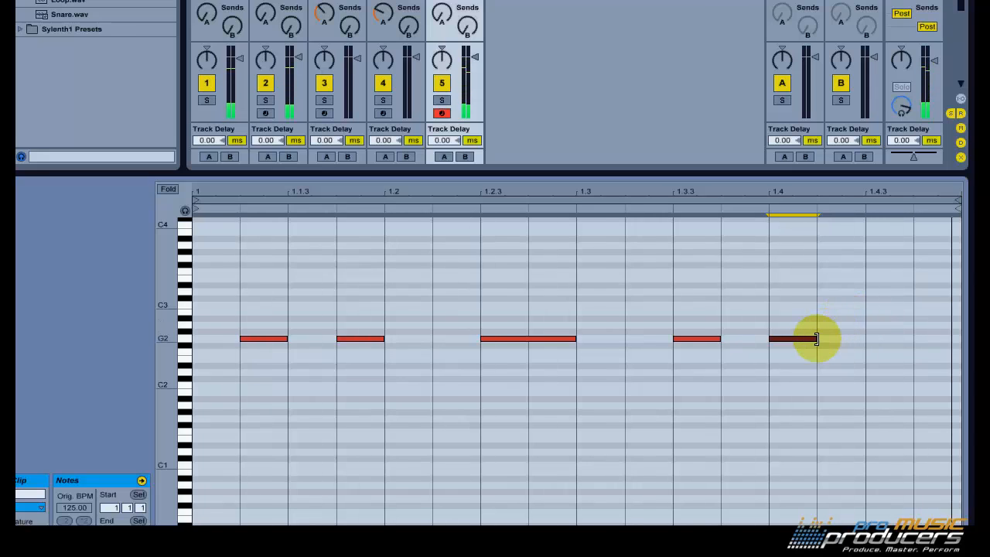
mouse_move(816, 338)
left_mouse_down()
mouse_move(853, 337)
mouse_move(824, 338)
left_mouse_up()
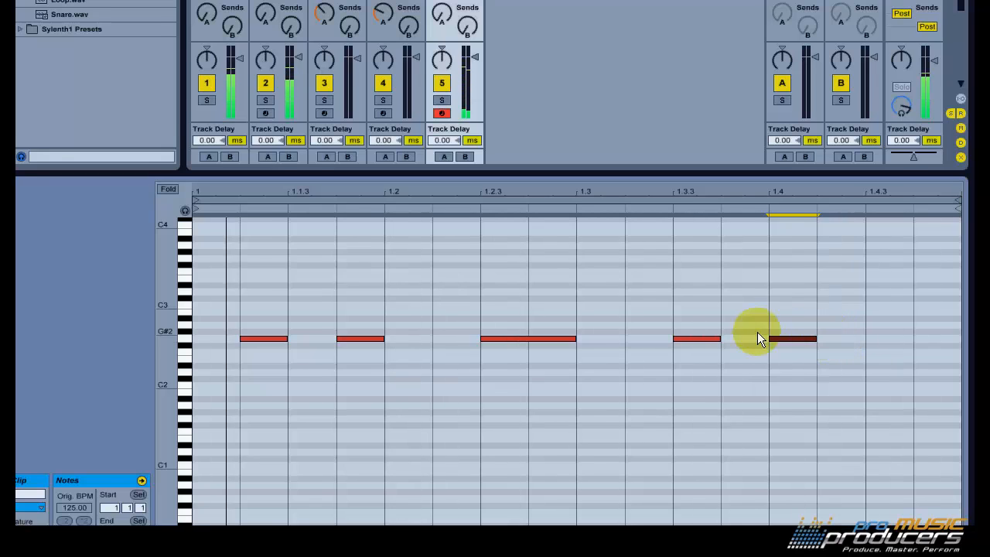
Fill the gap between the second and third bass hits with a D3 note from 1.2 to 1.2.3
scroll(172, 305, "up", 3)
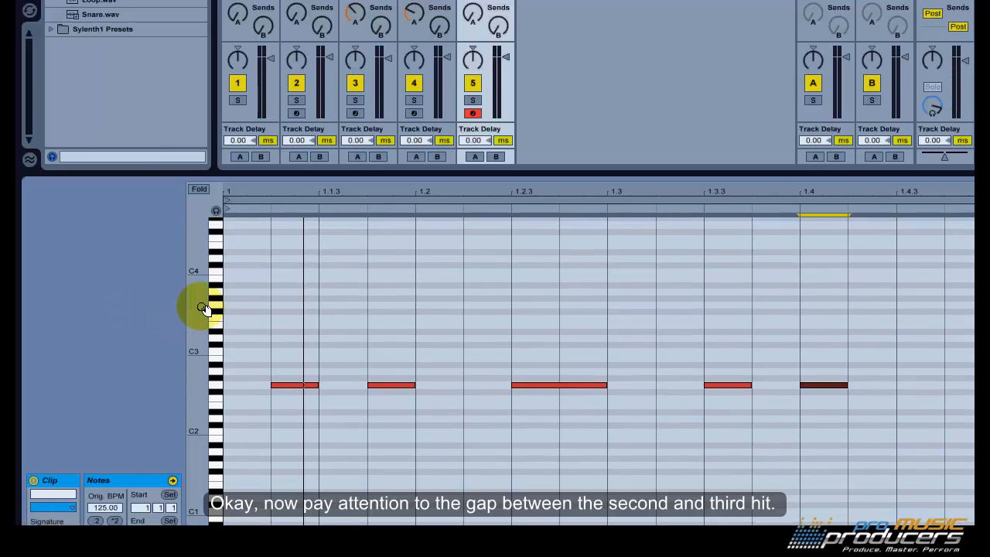
left_click_drag(456, 299, 484, 364)
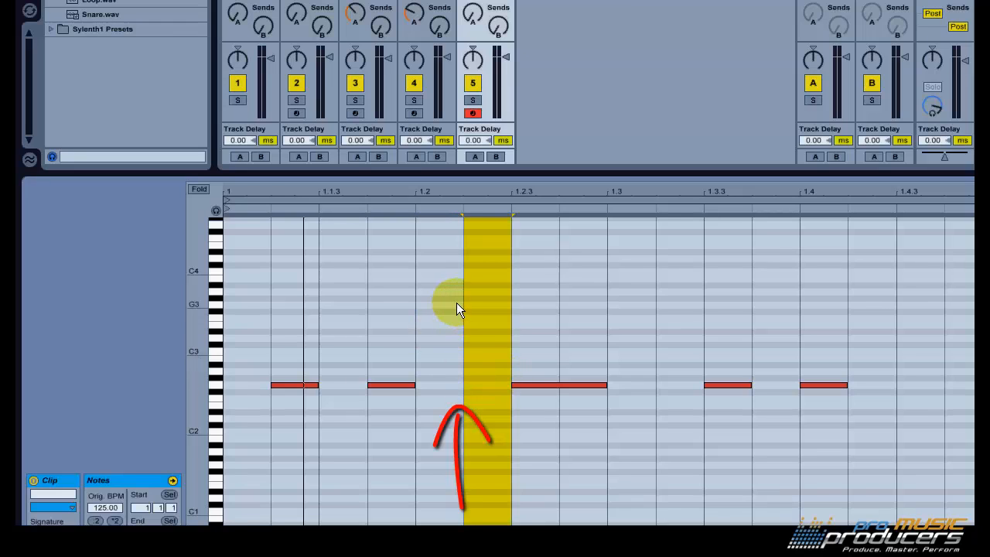
left_click(442, 318)
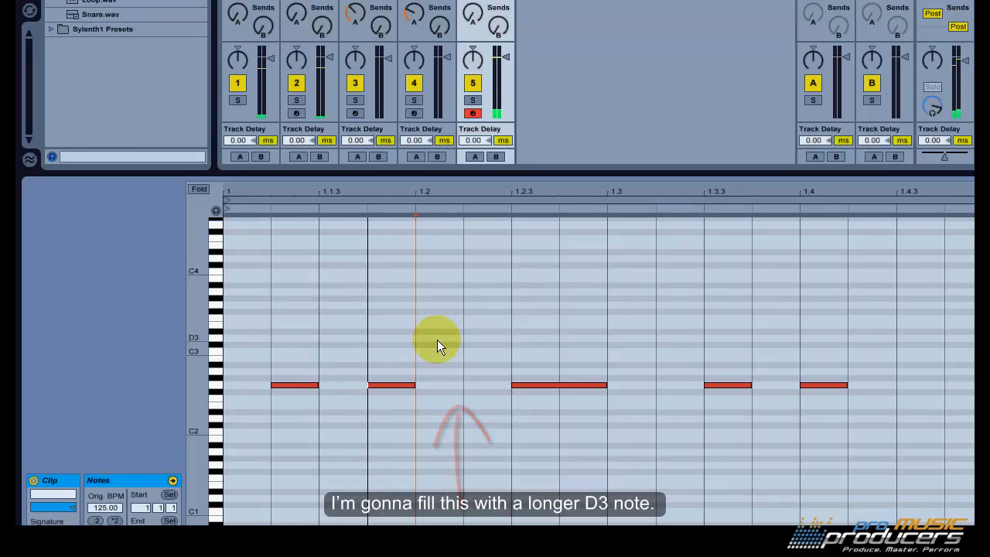
double_click(437, 339)
left_click_drag(461, 338, 490, 339)
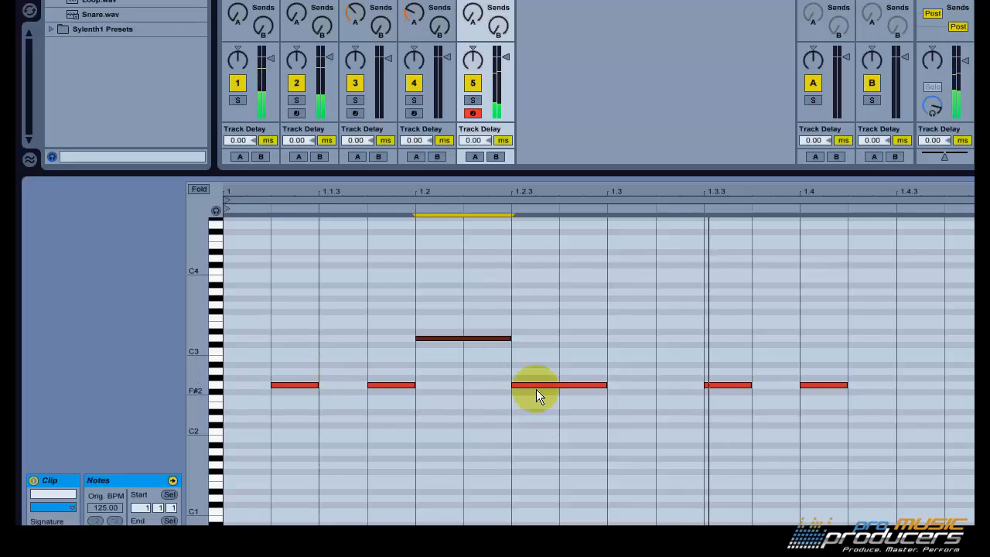
Move the last two G2 hits of the bass pattern down to D#2 and stop playback after listening
left_click_drag(858, 357, 750, 385)
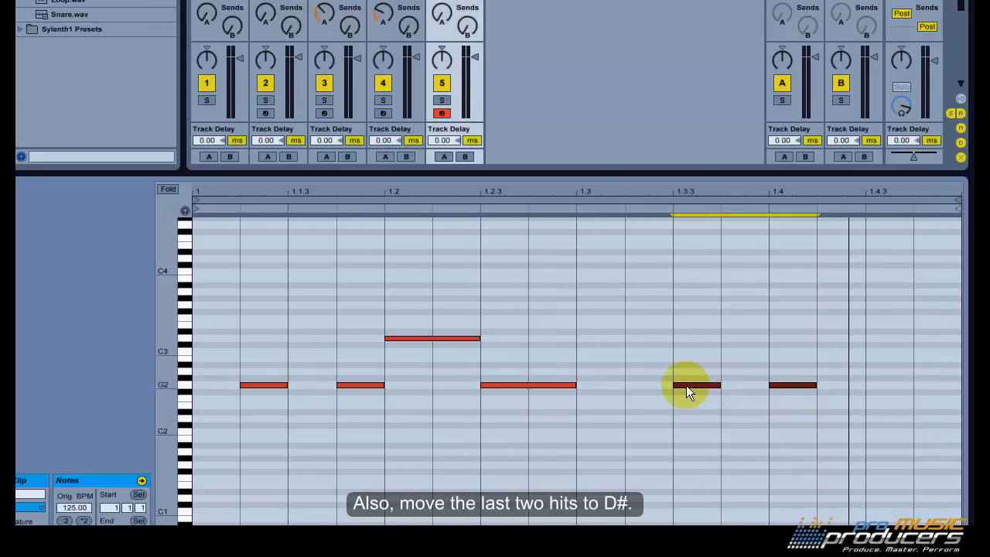
left_click_drag(686, 386, 684, 412)
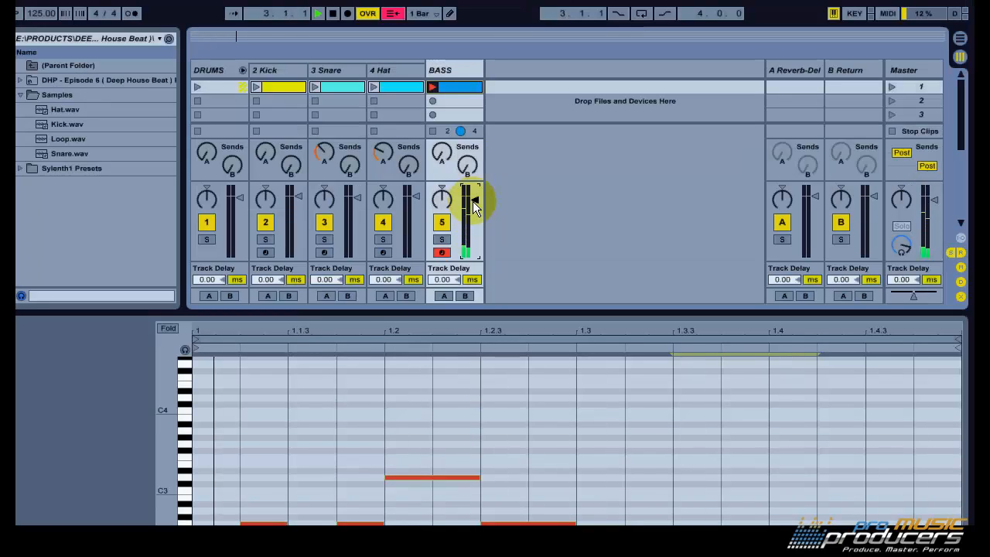
key("space")
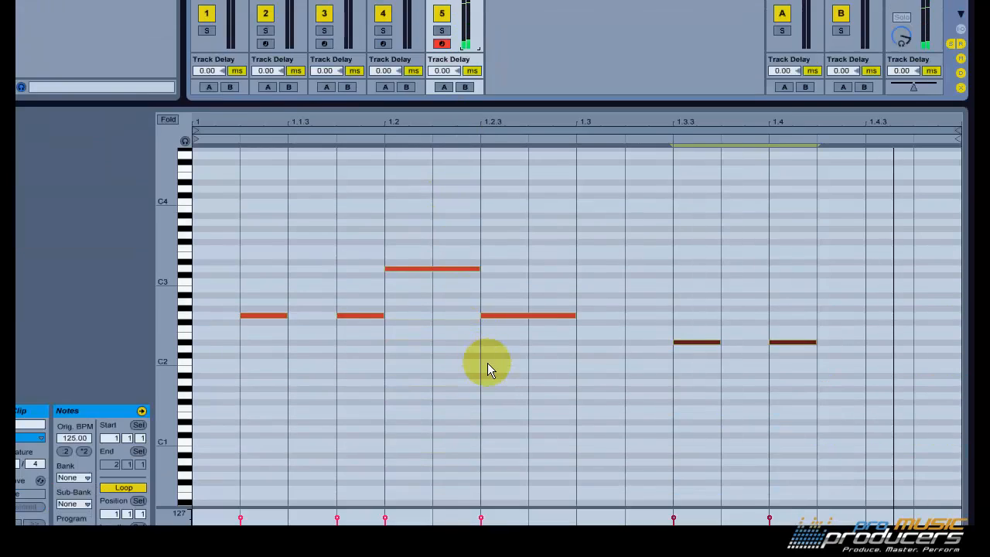
Duplicate the one-bar bass pattern into bar 2 and extend the clip's start and loop back to bar 1
left_click(487, 361)
left_click(504, 132)
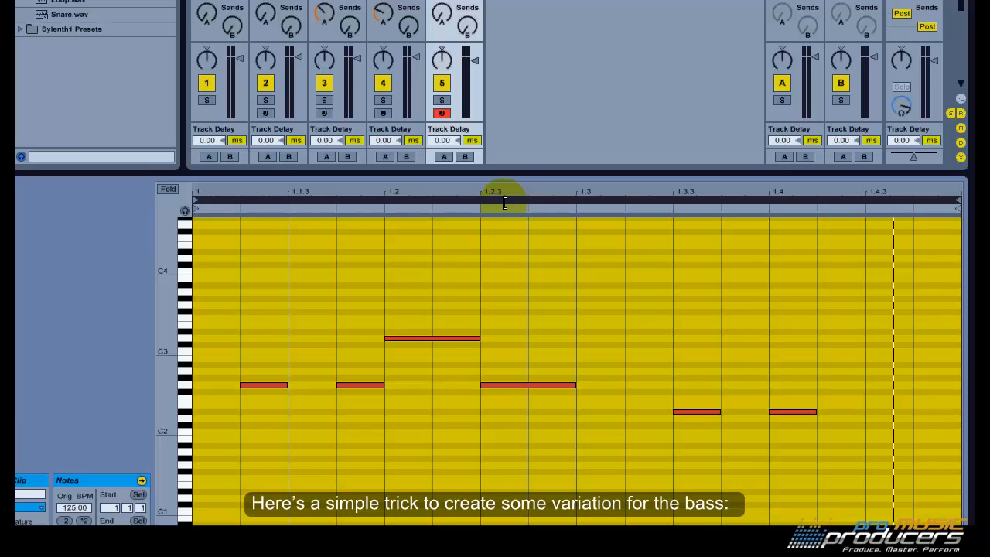
key("ctrl+d")
double_click(807, 531)
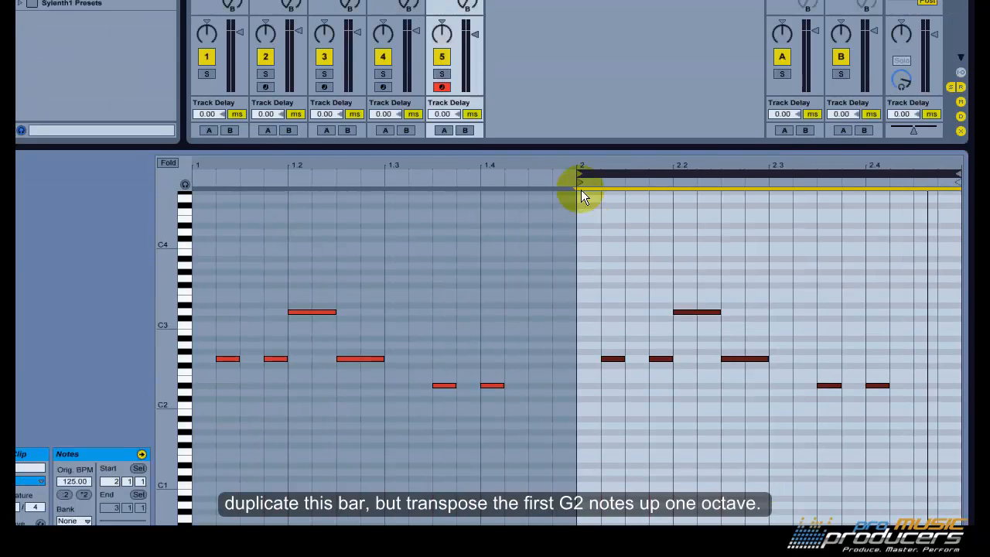
left_click_drag(577, 104, 186, 129)
left_click_drag(191, 307, 193, 306)
Transpose the first two G2 notes of bar 2 up one octave to G3 and play the clip
left_click(558, 338)
left_click_drag(637, 324, 707, 370)
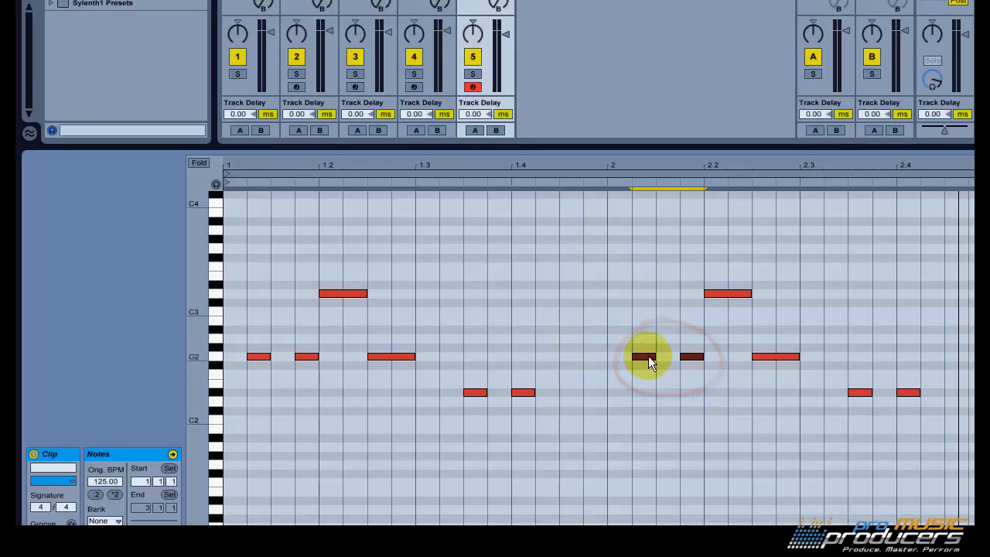
left_click_drag(648, 356, 645, 251)
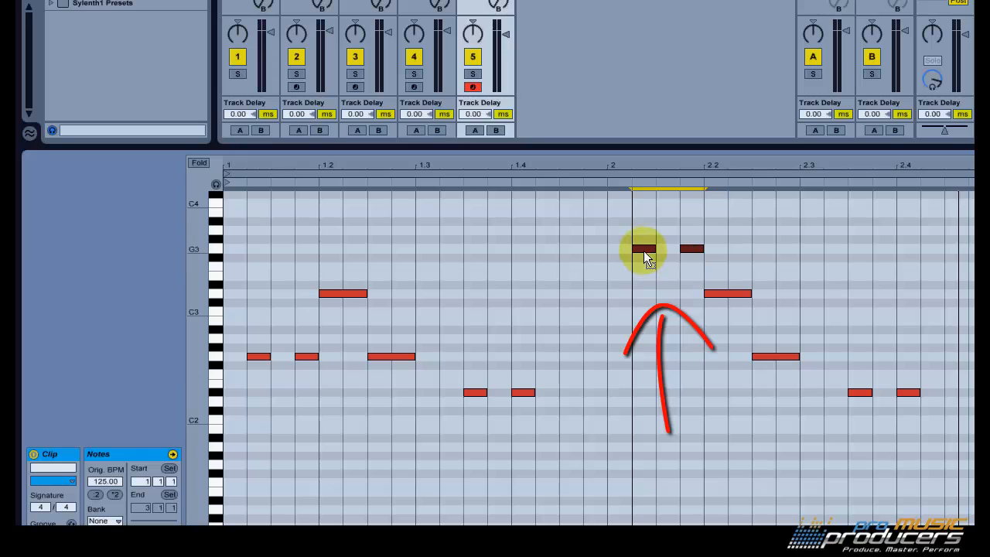
key("space")
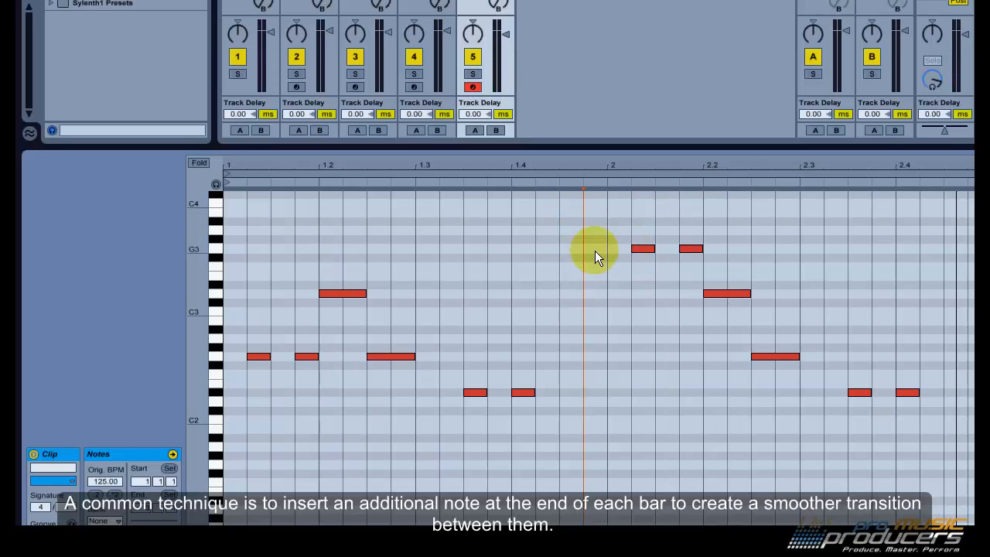
Insert a sixteenth D#3 transition note at the end of both bass bars and play the clip
double_click(594, 285)
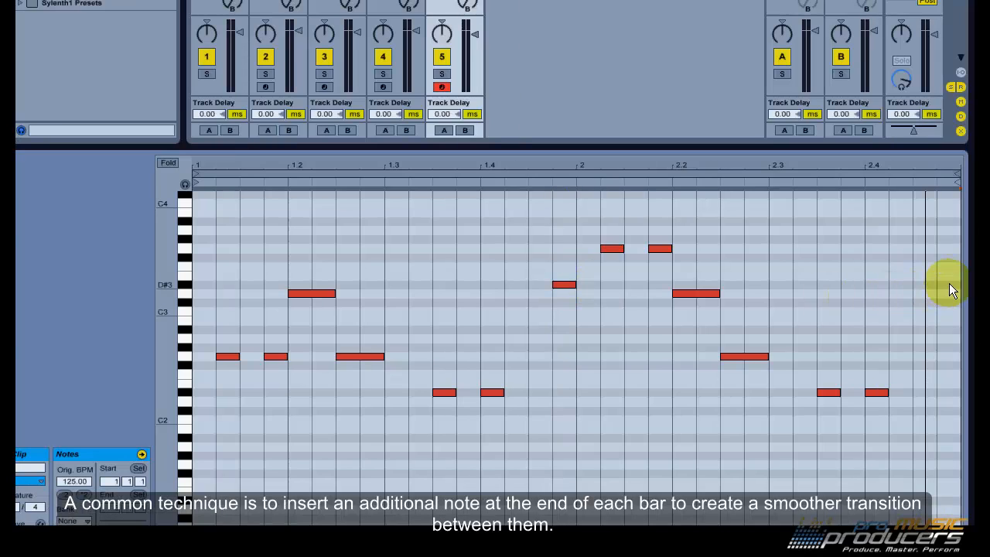
double_click(948, 285)
key("space")
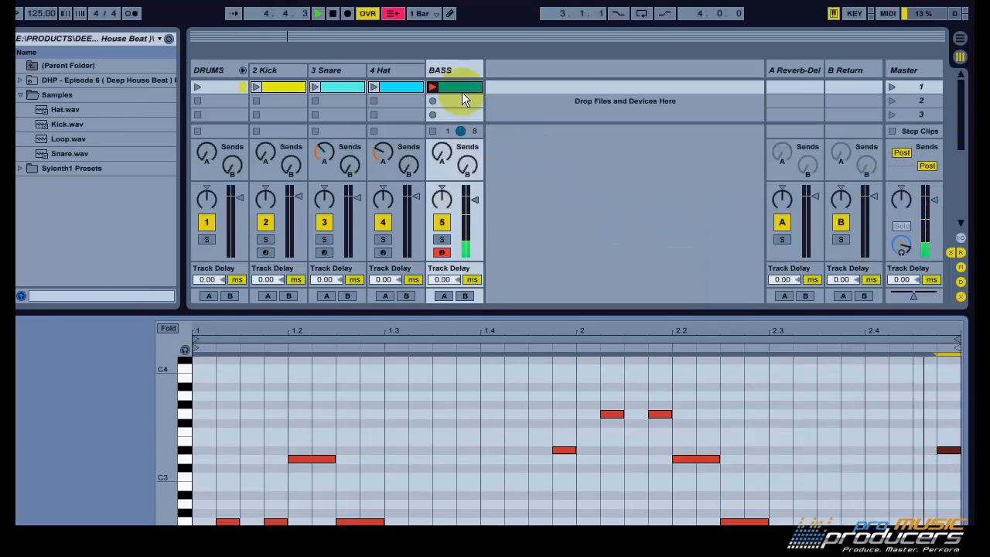
Add a Compressor audio effect after Sylenth1 on the BASS track
double_click(459, 70)
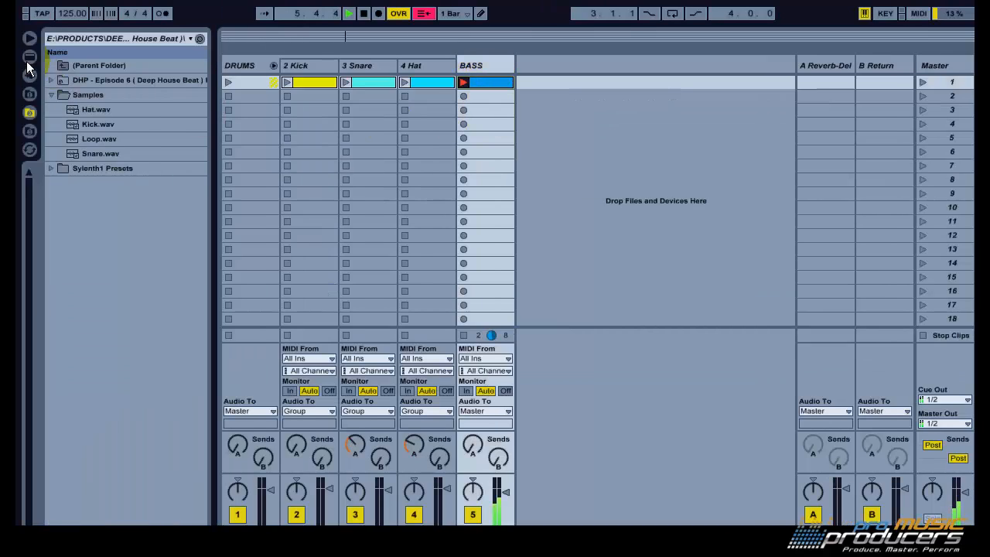
left_click(28, 57)
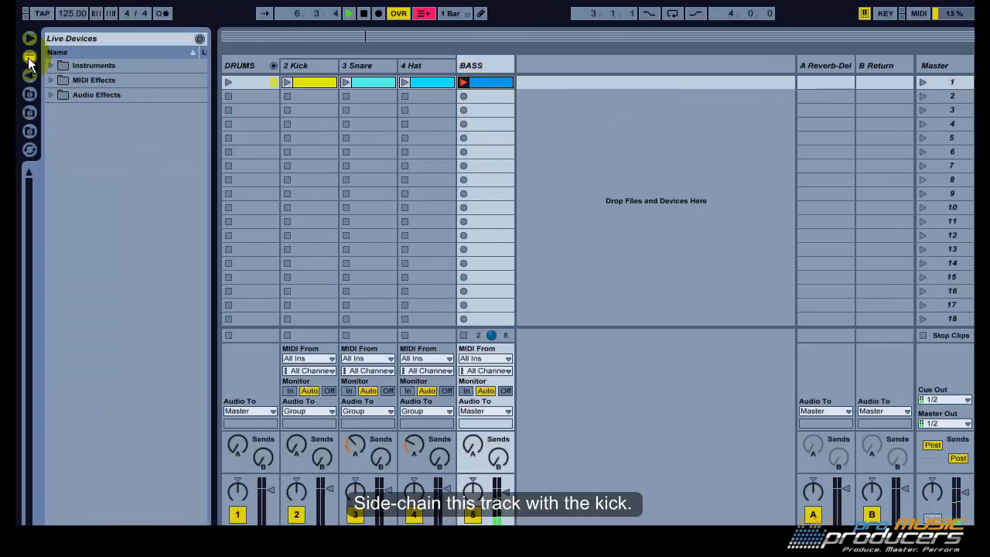
left_click(53, 95)
left_click(104, 184)
left_click_drag(104, 184, 225, 388)
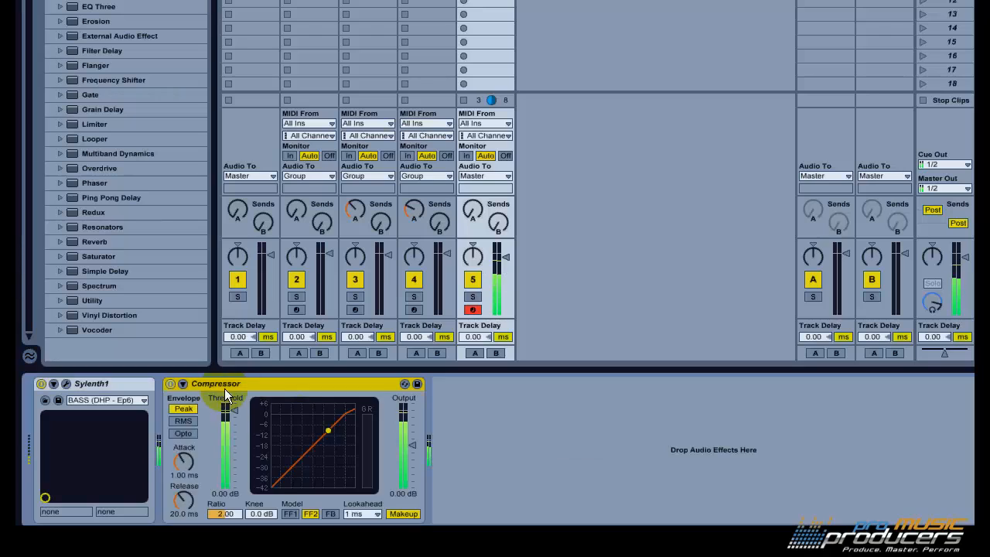
Side-chain the BASS compressor to the 2-Kick track and lower its threshold
left_click(186, 385)
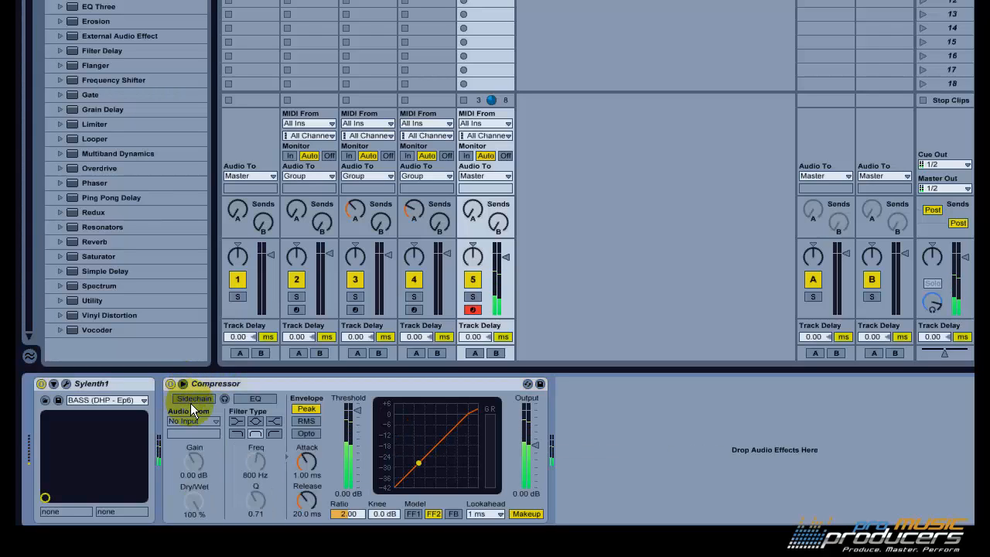
left_click(191, 400)
left_click(195, 421)
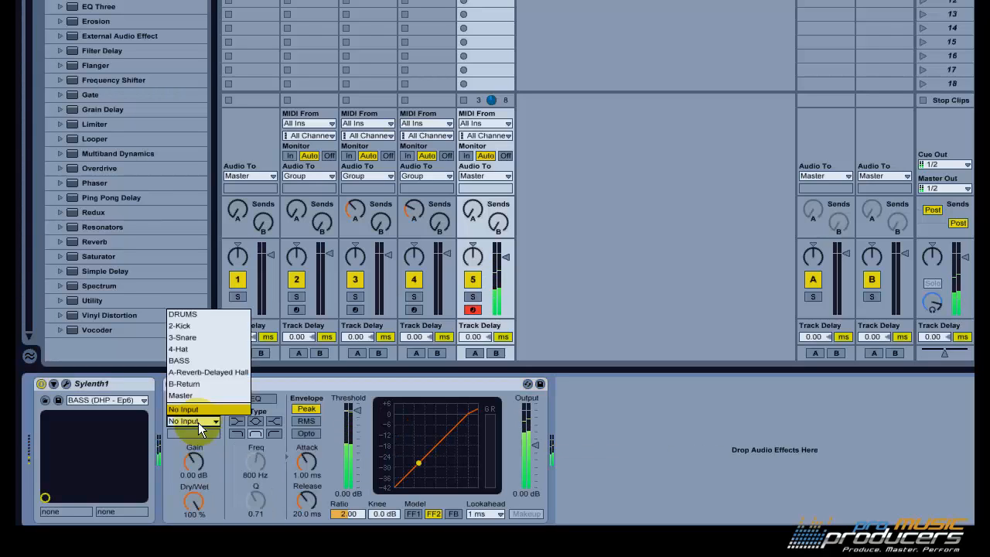
left_click(196, 324)
left_click(349, 414)
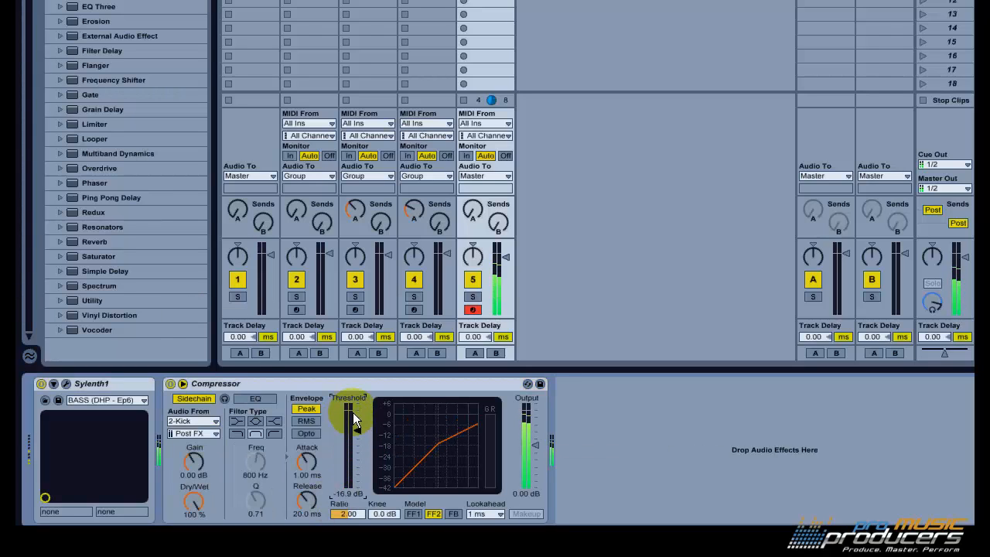
left_click_drag(353, 412, 304, 487)
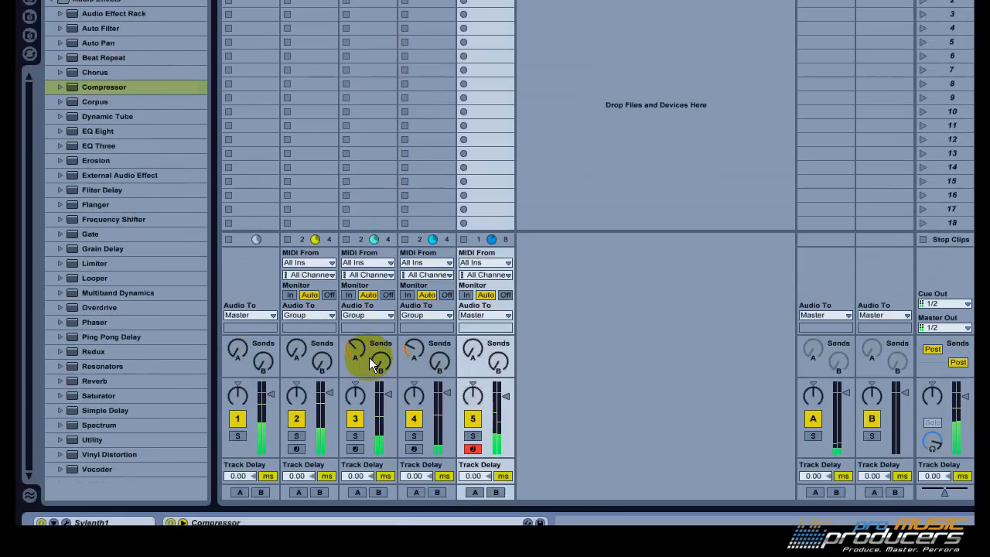
Slightly reduce the Snare track's send to the A reverb return
left_click_drag(354, 410, 353, 417)
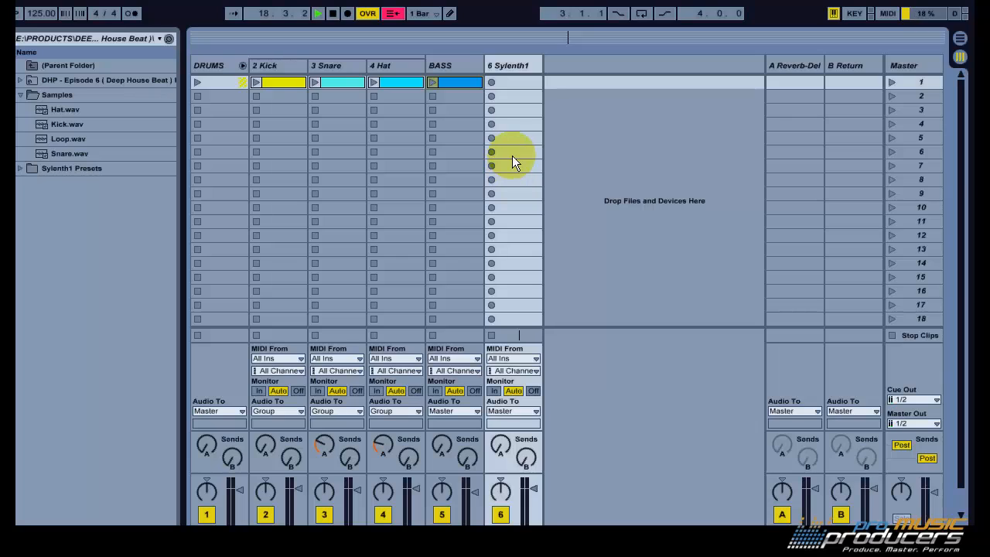
Rename the new Sylenth1 track as PAD 1
right_click(518, 65)
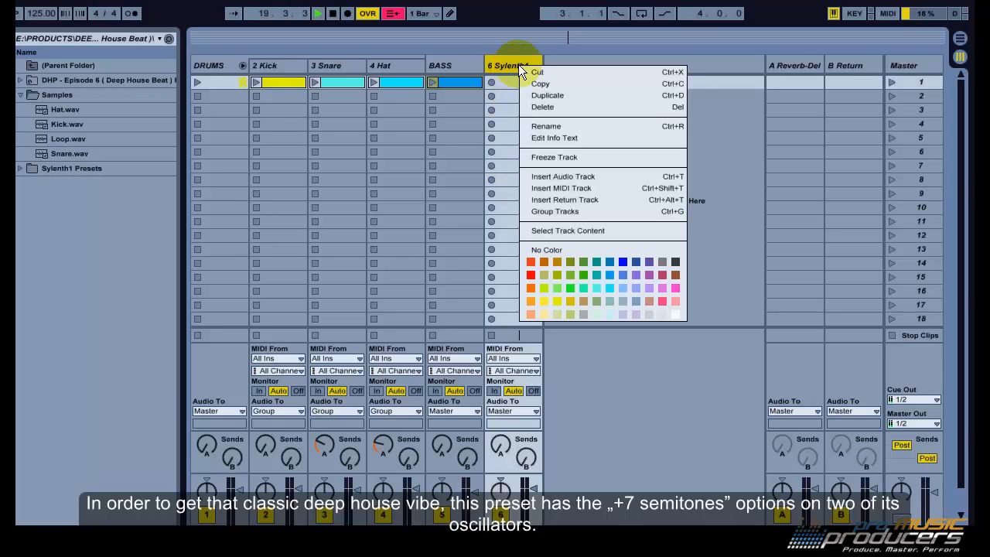
left_click(544, 124)
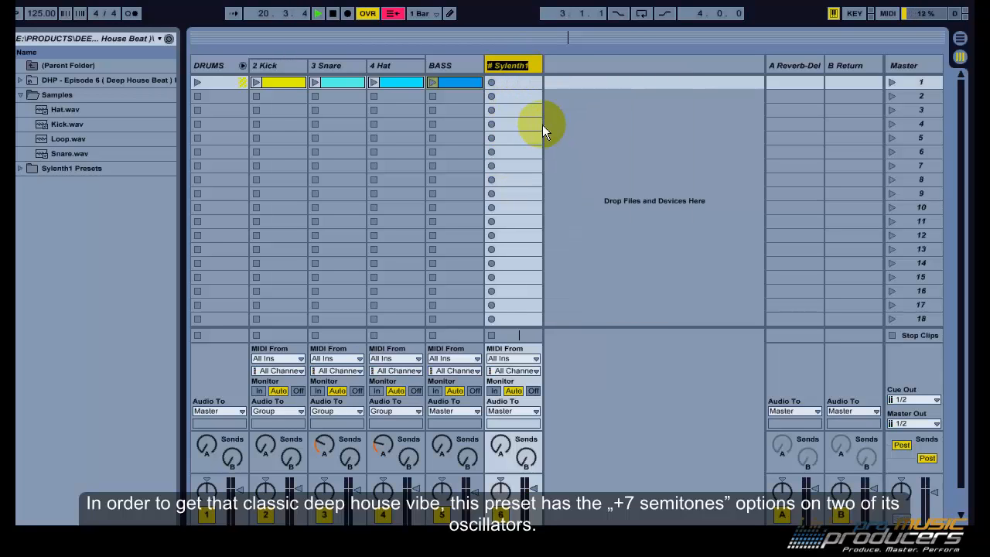
type("PAD 1")
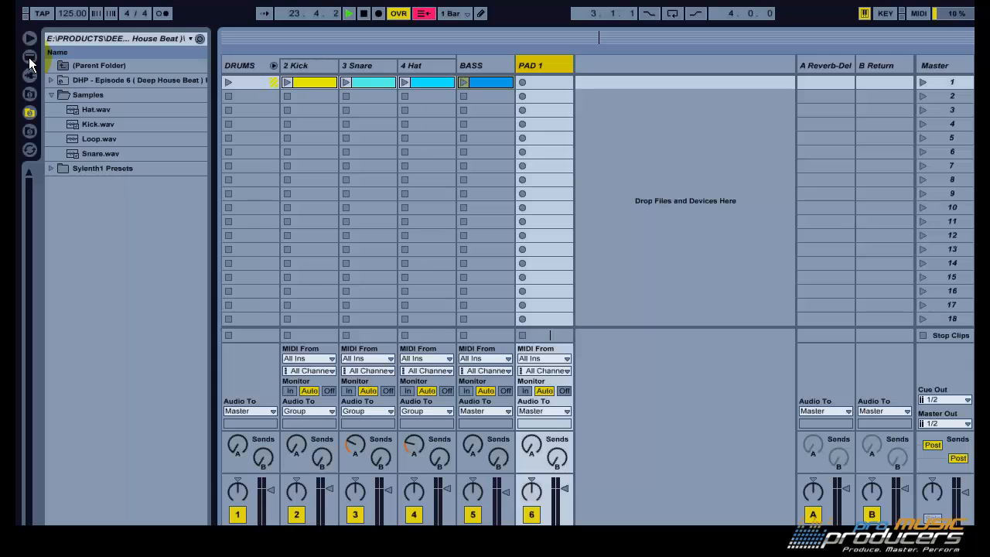
Insert the C Minor preset of the Scale MIDI effect before Sylenth1 on PAD 1 and set its base to G
left_click(30, 58)
left_click(52, 80)
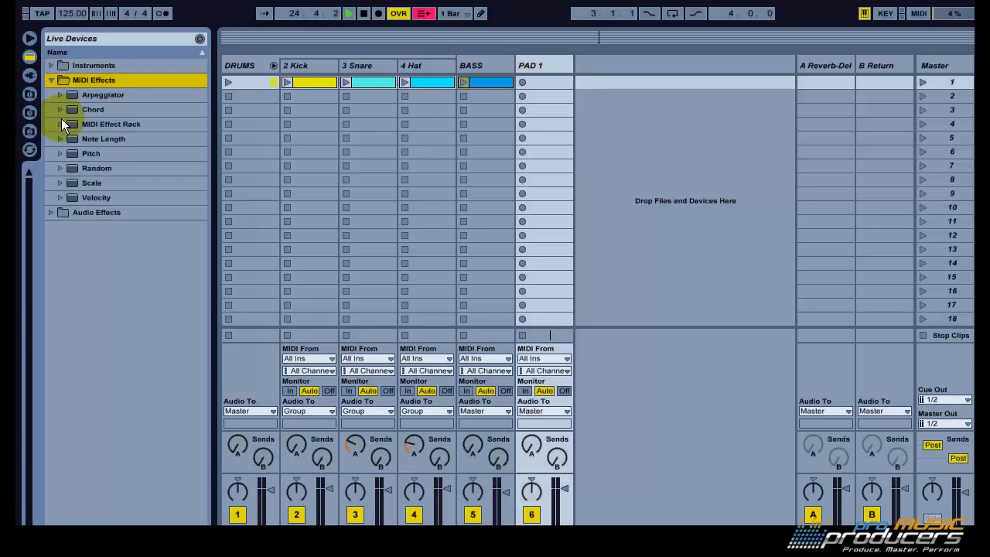
left_click(60, 182)
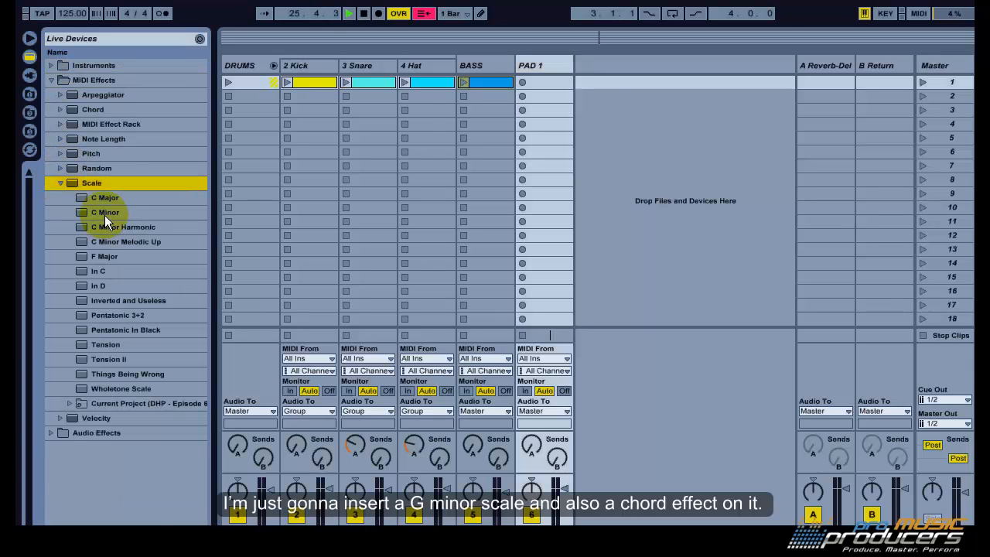
left_click_drag(105, 213, 107, 440)
left_click_drag(191, 423, 193, 417)
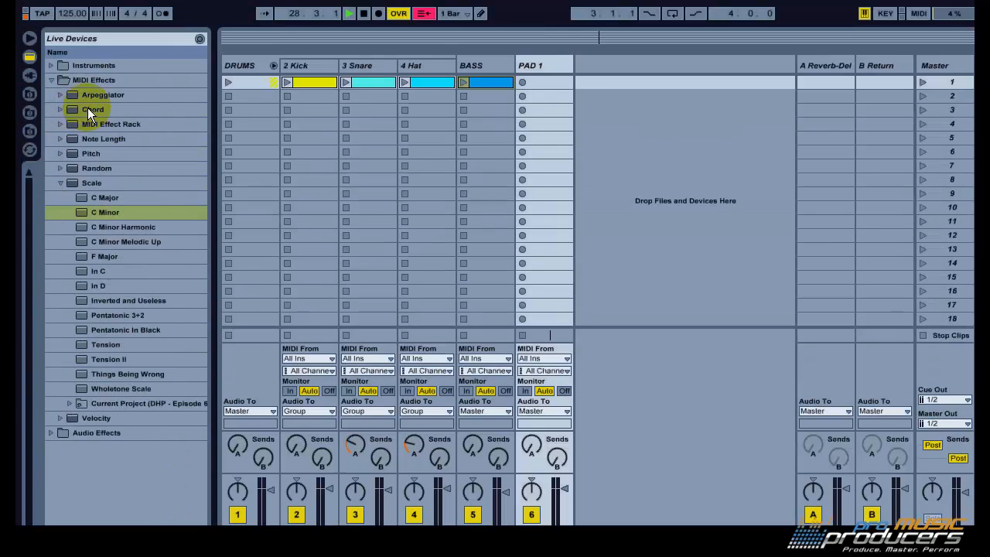
Add a Chord MIDI effect before the scale on PAD 1, with shifts 1 to 4 at +3, +7, +9 and -24 semitones
left_click(88, 109)
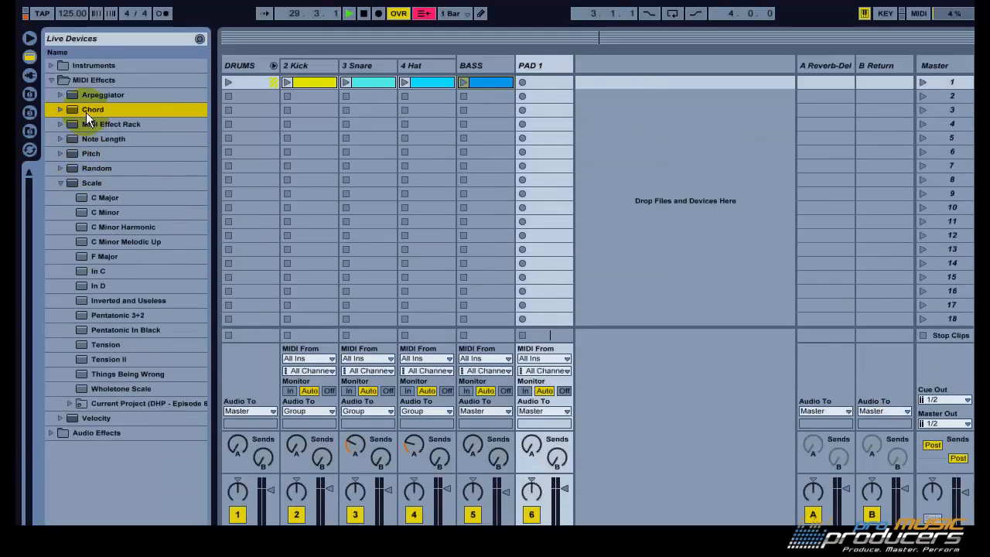
left_click_drag(86, 113, 70, 474)
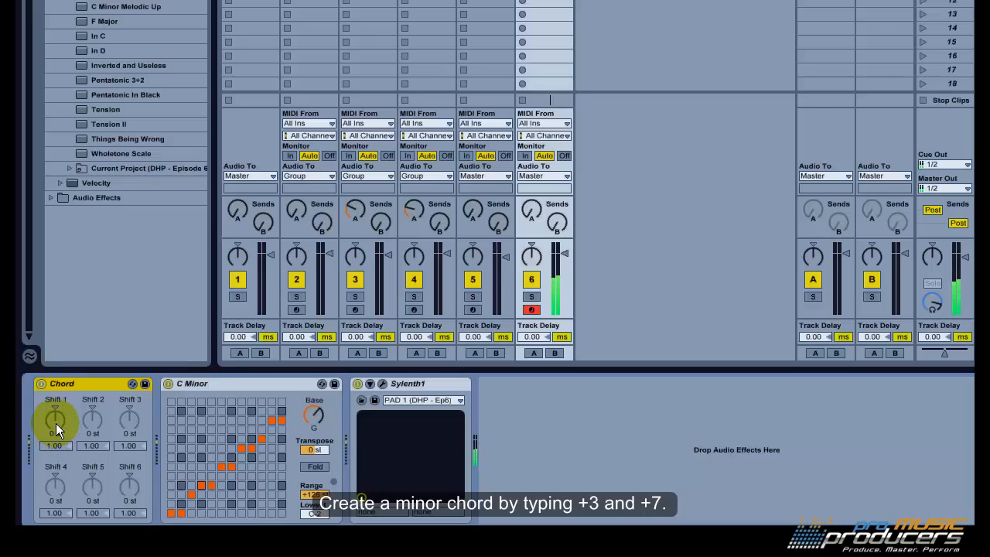
left_click_drag(56, 426, 58, 425)
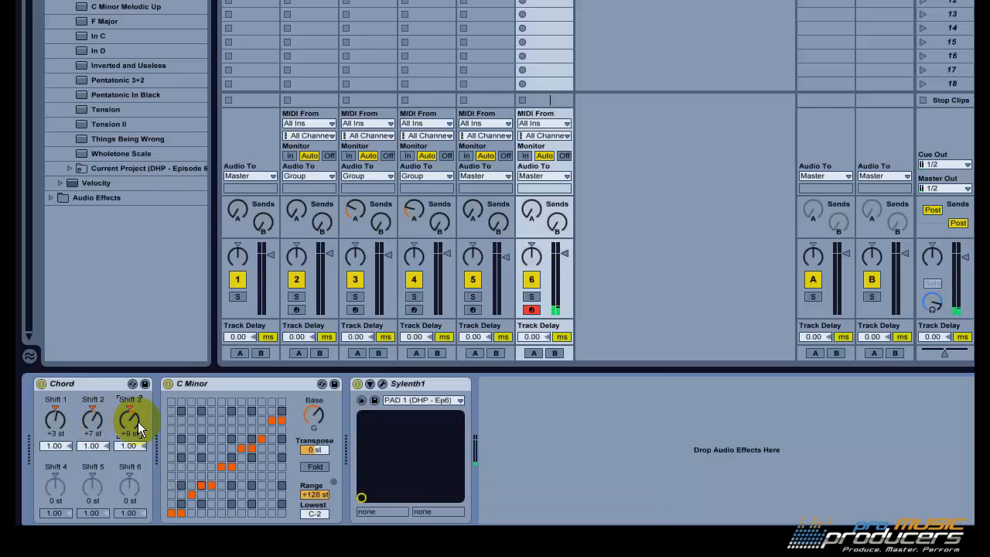
left_click_drag(138, 421, 120, 434)
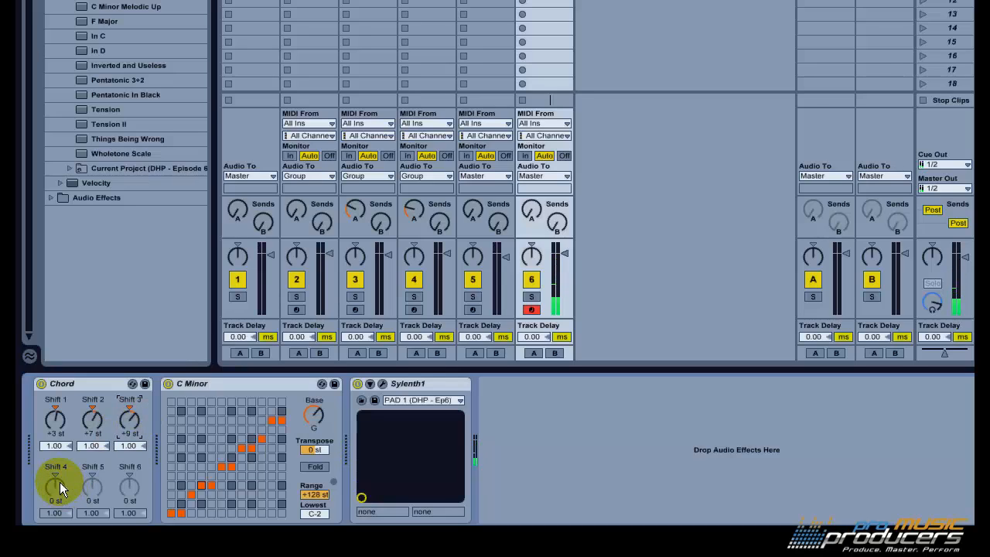
left_click_drag(59, 481, 61, 477)
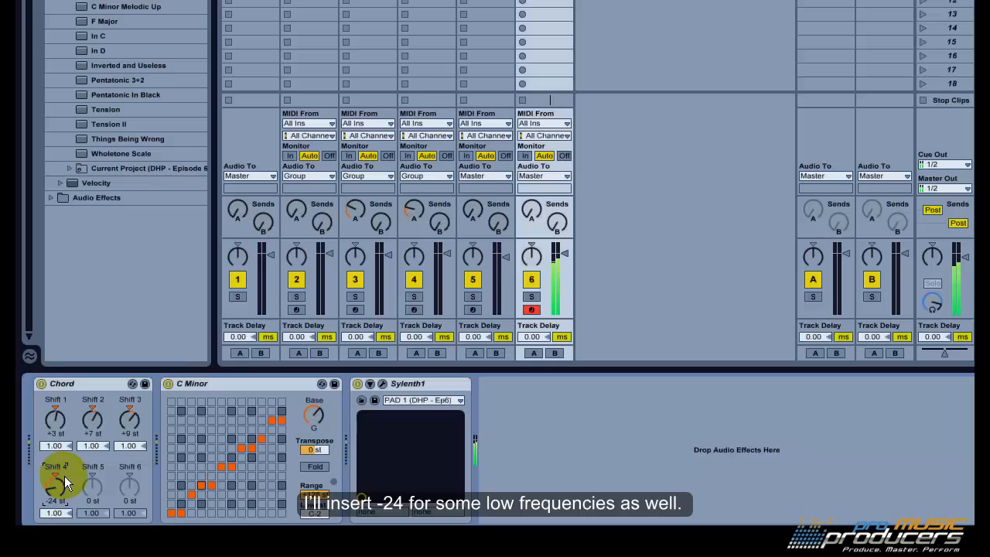
Lower PAD 1's volume slightly and create a four-bar MIDI clip in the track's first slot
left_click(559, 255)
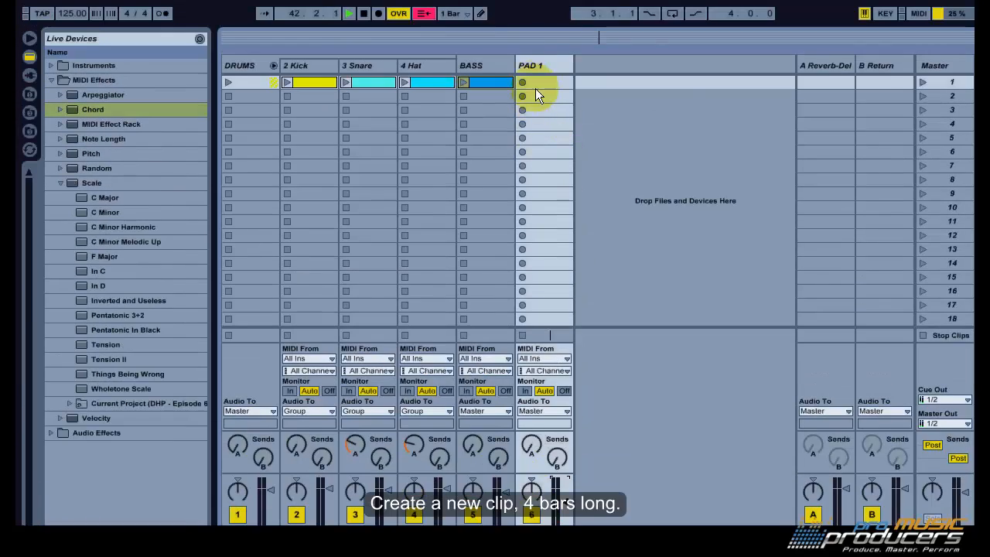
double_click(536, 87)
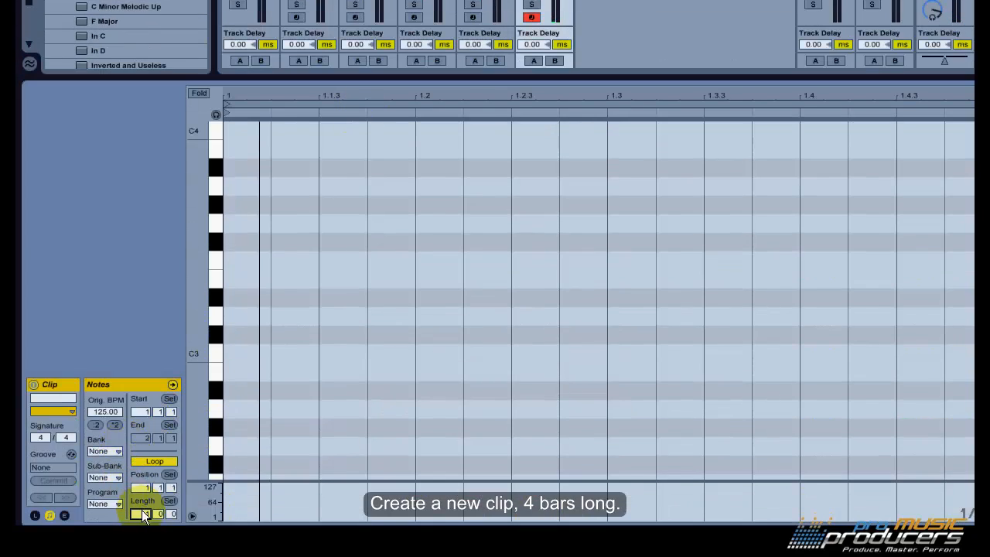
type("4")
key("Return")
Set the note grid to 1/2, insert a half-bar G3 note at the start of bar 1 and start playback
right_click(320, 322)
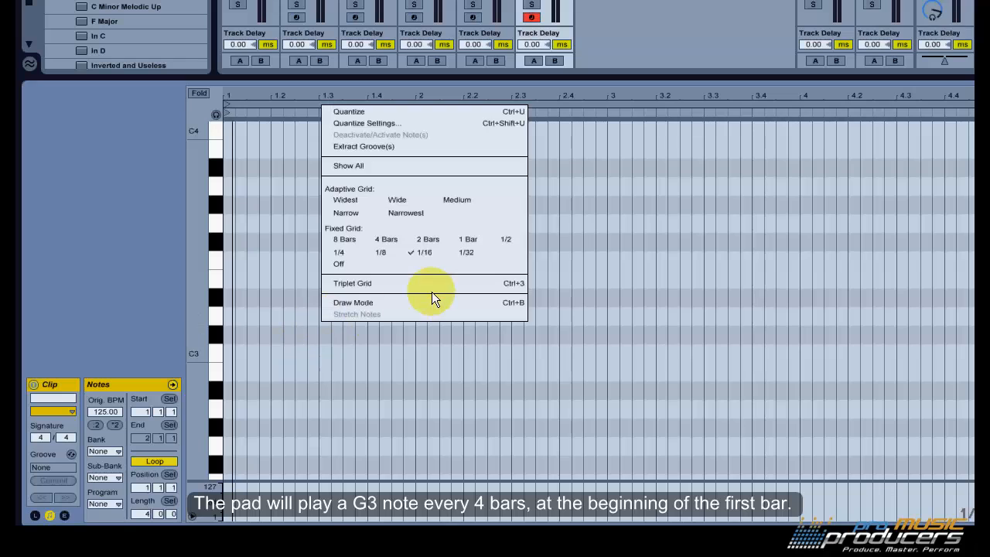
left_click(503, 239)
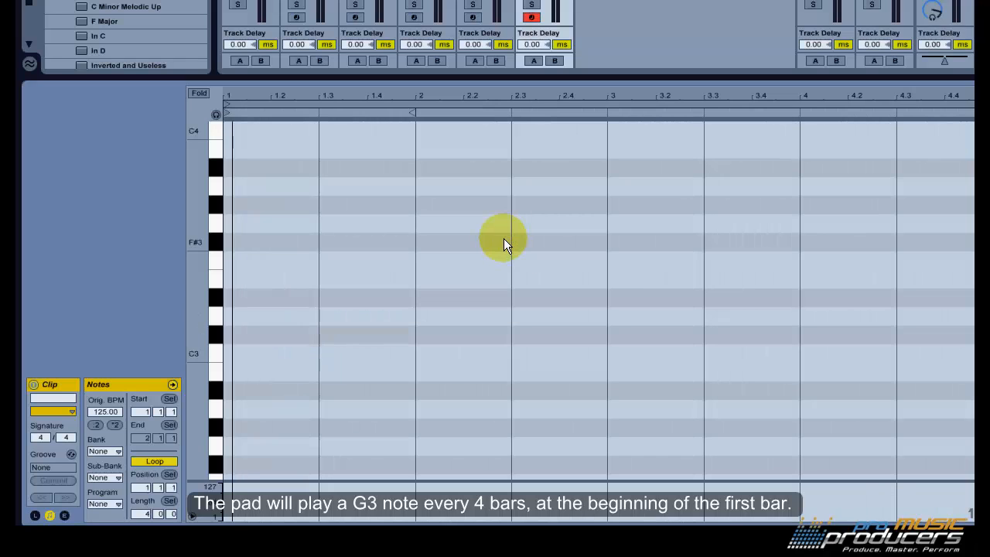
double_click(272, 221)
key("space")
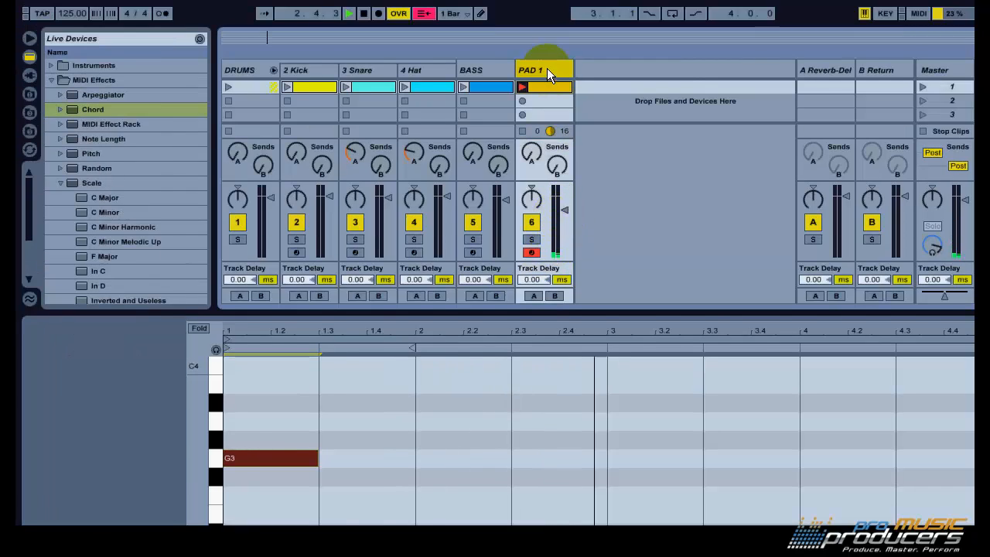
Add a Compressor audio effect after Sylenth1 on the PAD 1 track
double_click(547, 44)
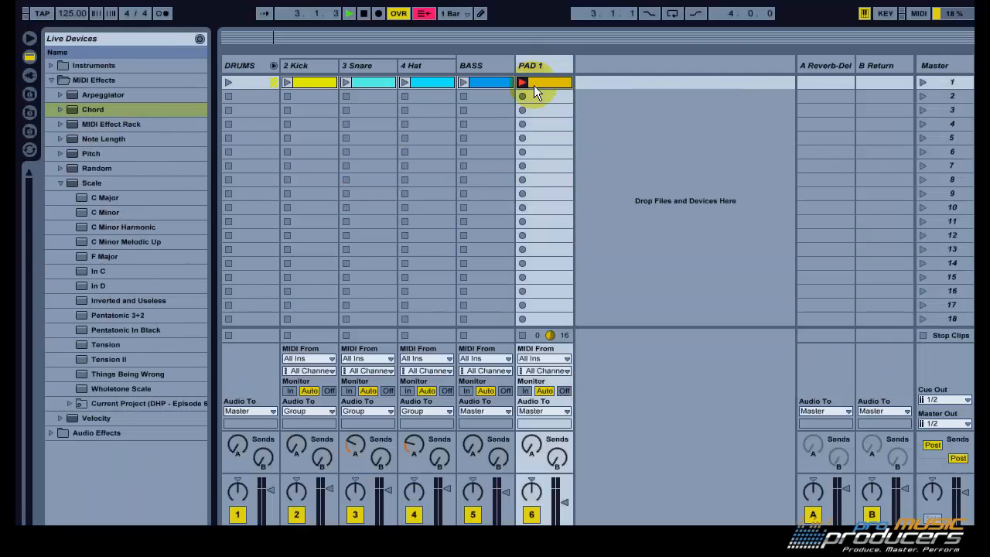
left_click(53, 82)
left_click(50, 95)
left_click_drag(90, 180, 444, 556)
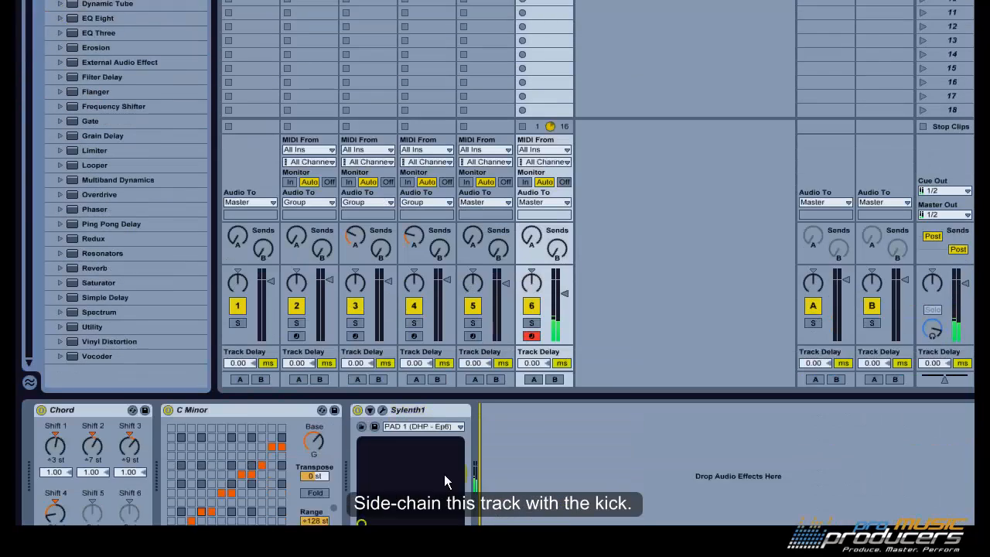
left_click_drag(445, 476, 464, 460)
Side-chain the PAD 1 compressor to 2-Kick, lower its threshold and shorten the attack to 0.06 ms
left_click(499, 383)
left_click(509, 398)
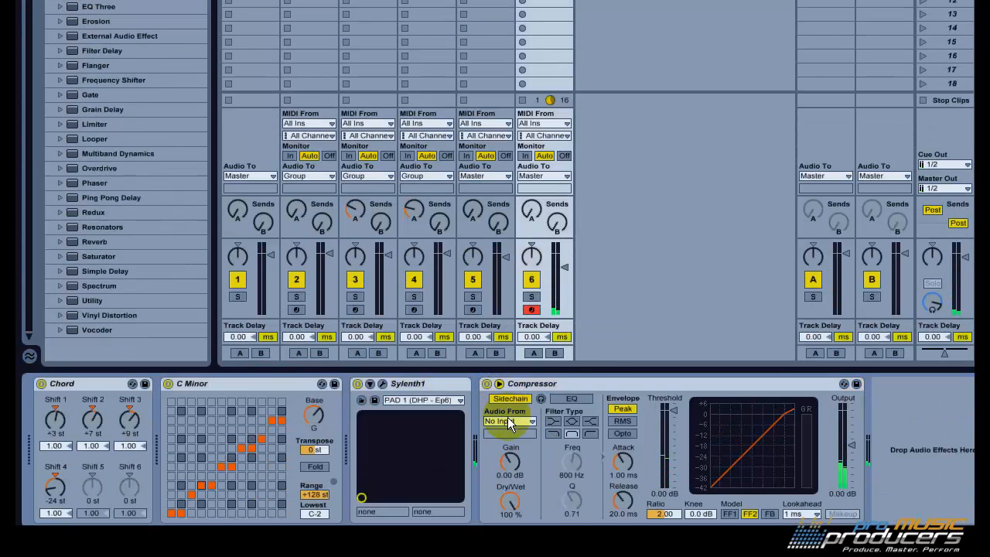
left_click(508, 420)
left_click(517, 315)
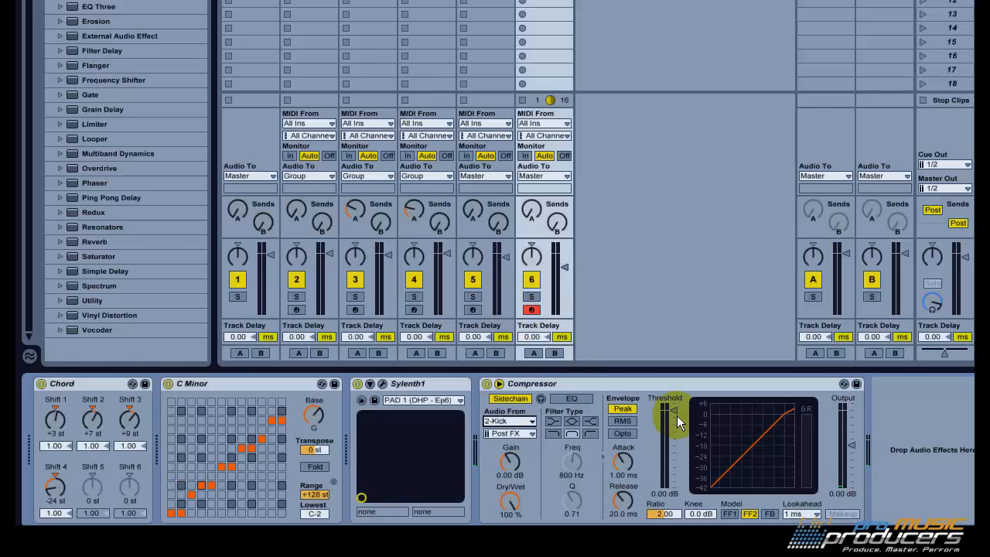
left_click_drag(678, 421, 622, 462)
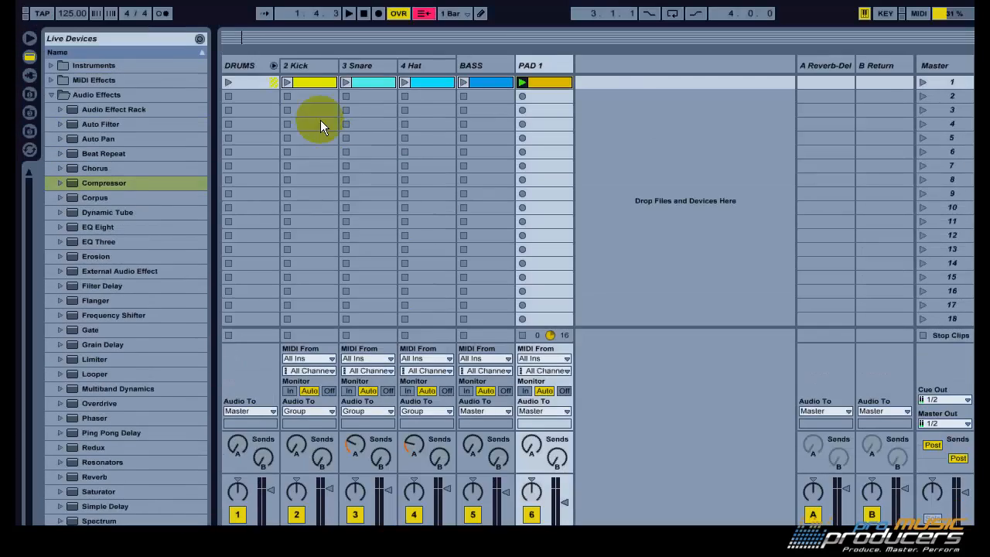
Launch the kick clip alongside the pad, set the PAD 1 compressor's threshold to -30 dB and trim the track volume slightly
left_click(287, 82)
left_click(542, 72)
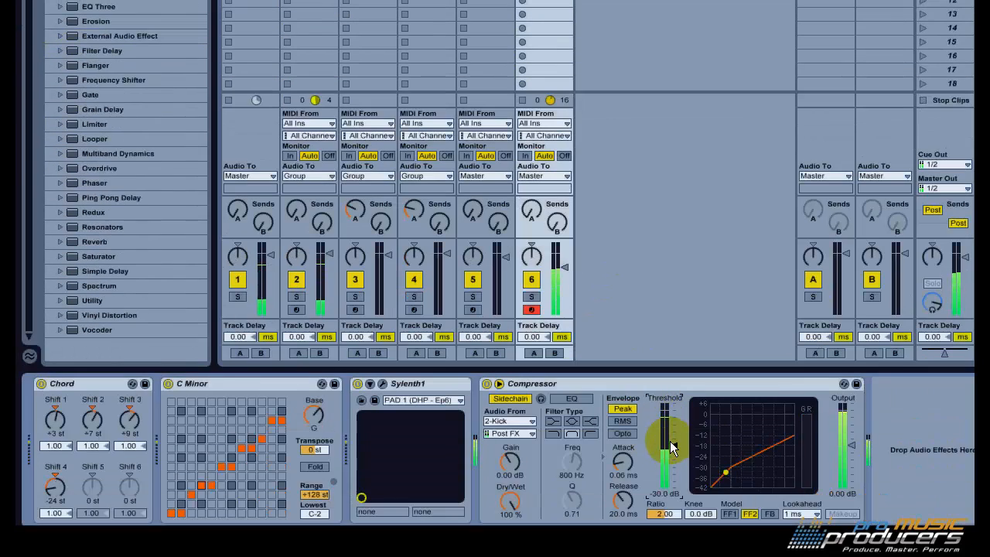
left_click(564, 266)
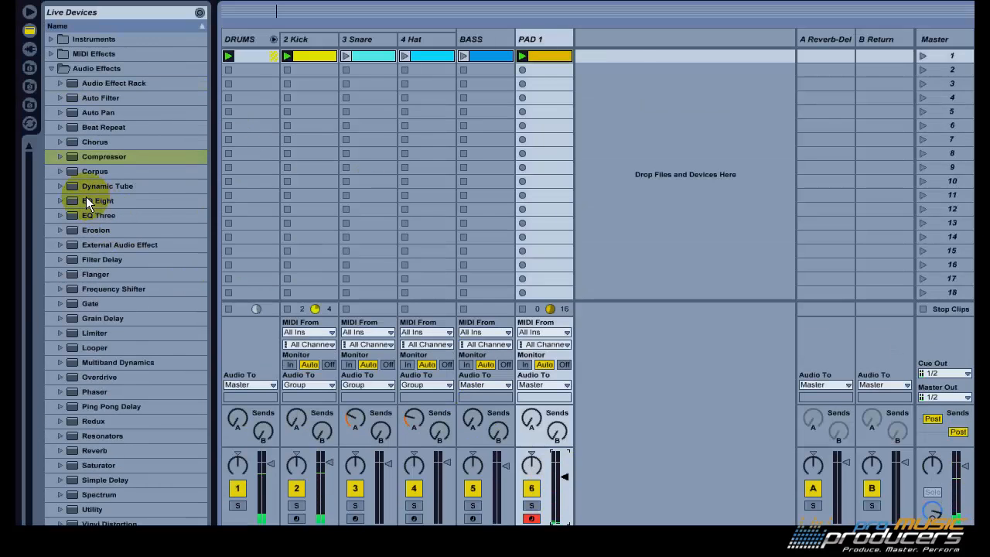
Add an EQ Eight after the compressor on PAD 1 and solo the track
left_click_drag(85, 201, 872, 453)
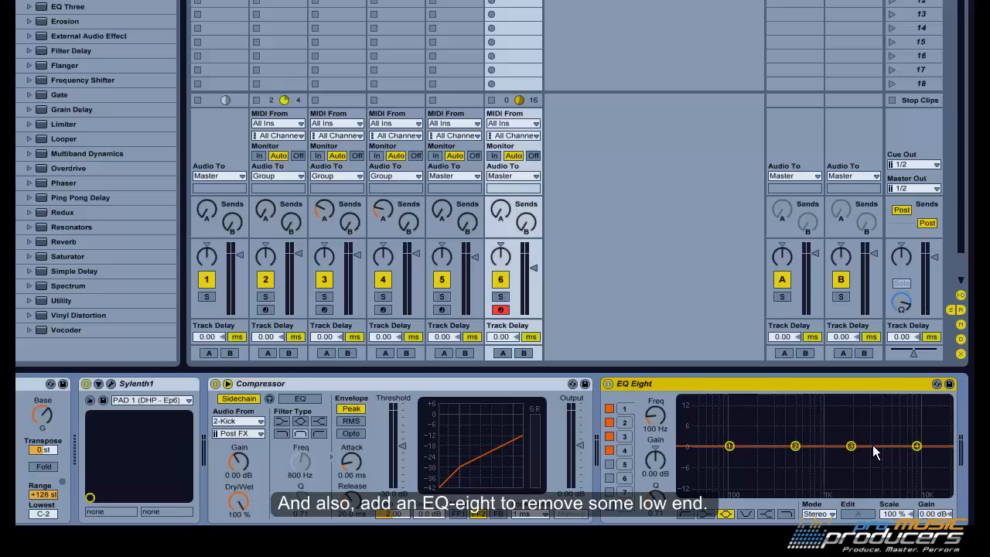
left_click(500, 296)
right_click(696, 382)
left_click(719, 371)
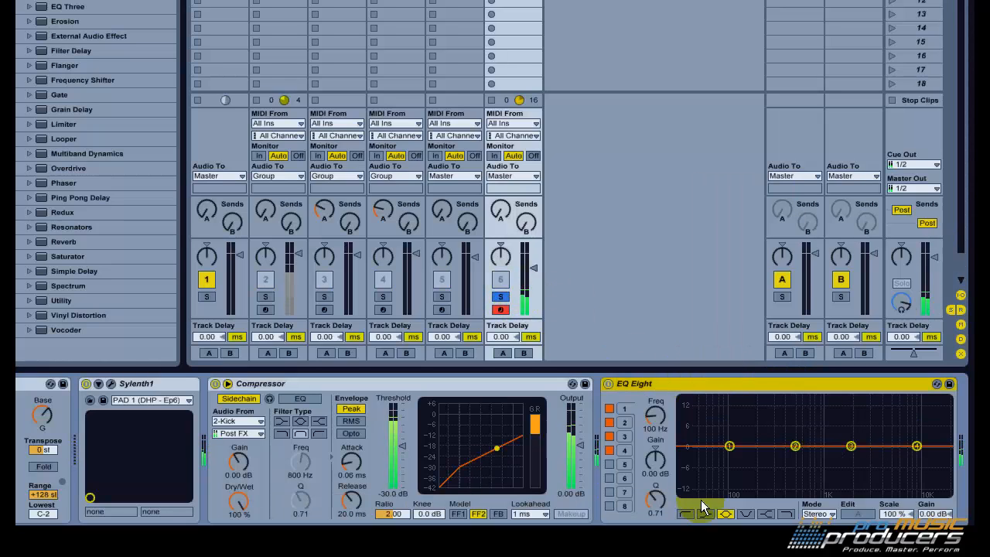
Make EQ Eight band 1 a low cut at about 797 Hz and adjust PAD 1's volume
left_click(685, 513)
left_click_drag(729, 457, 816, 462)
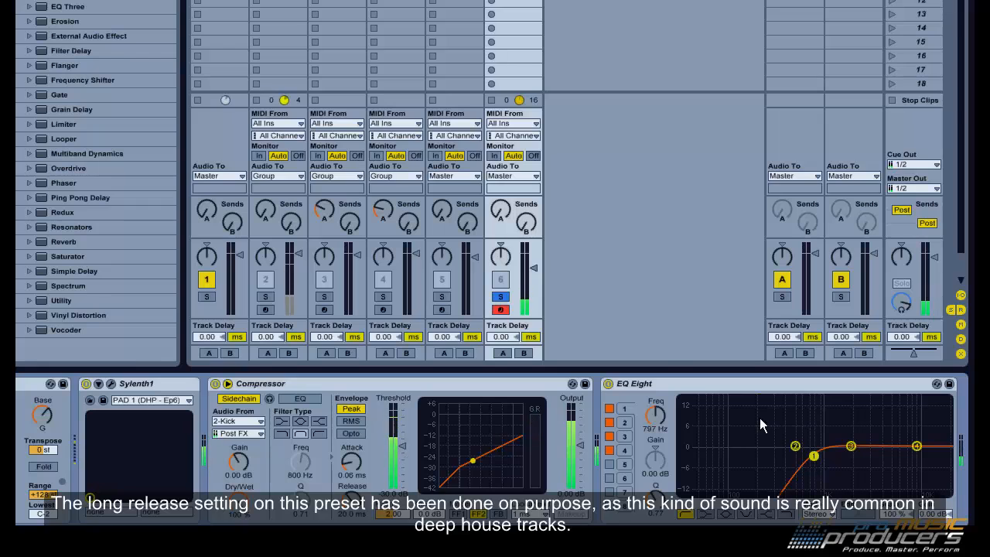
left_click(530, 269)
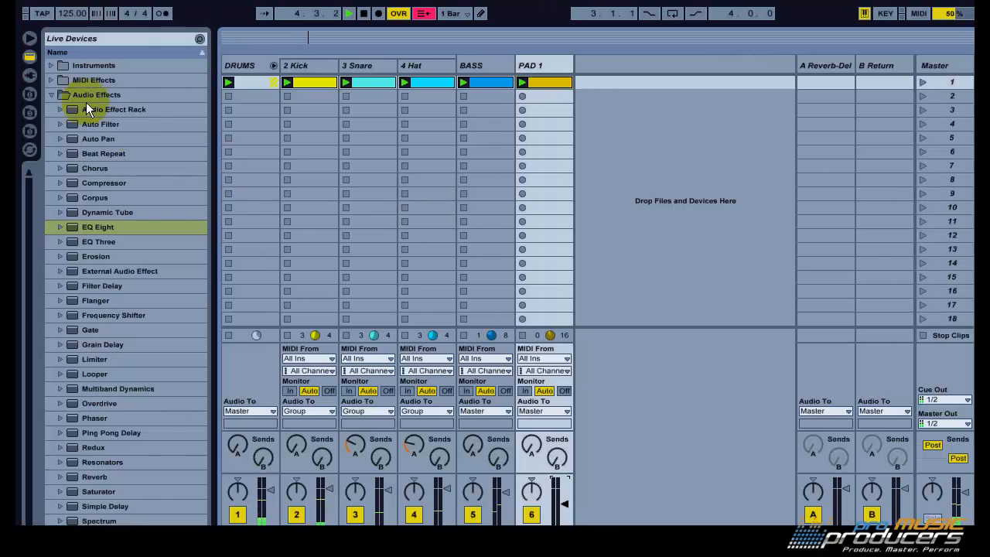
Rename the Sylenth1 track to PAD 2 and fine-tune its volume
left_click(90, 92)
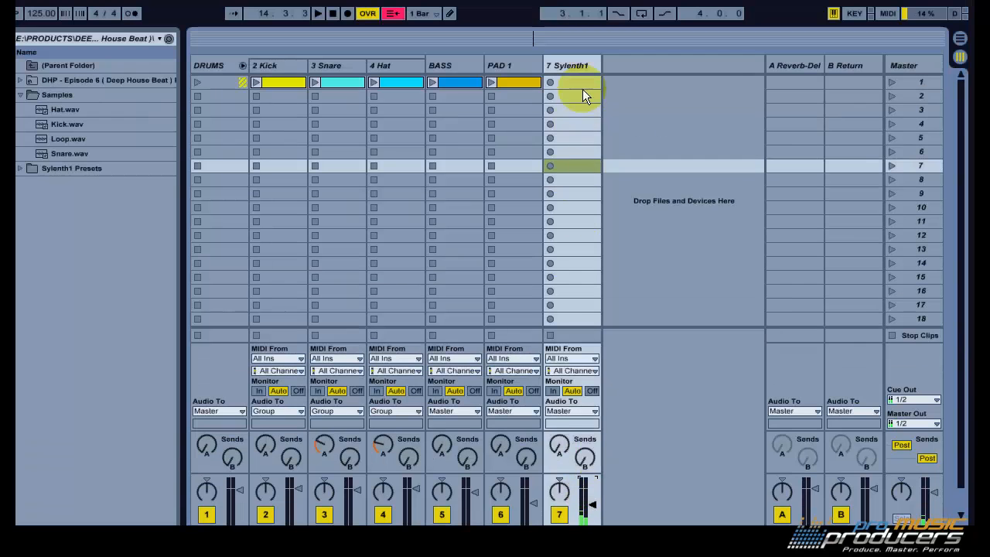
right_click(574, 65)
left_click(602, 127)
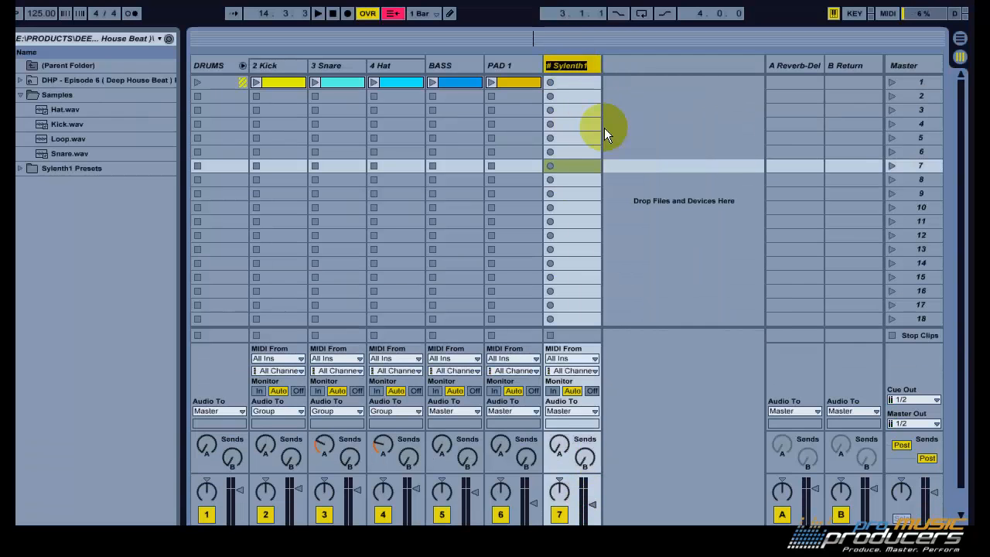
type("P")
type("D 2")
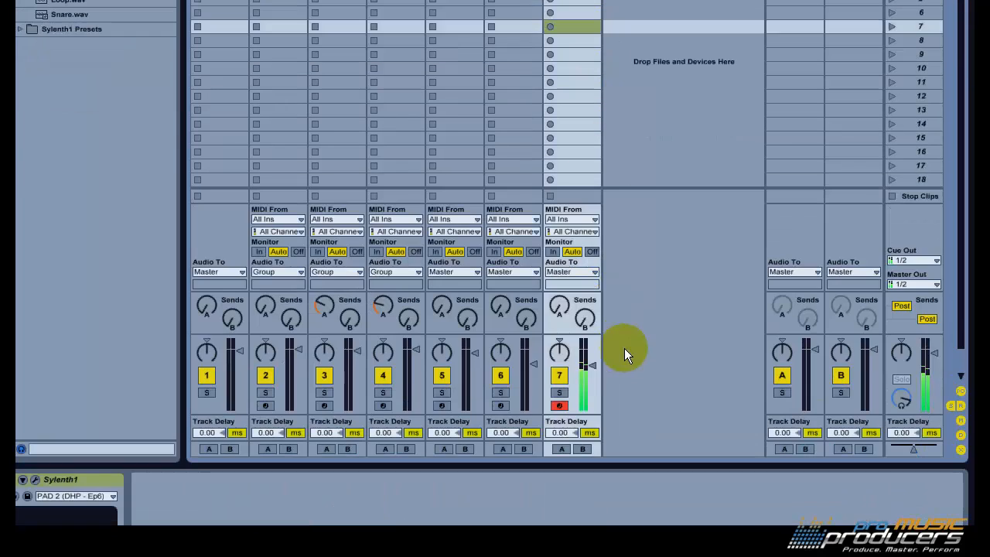
left_click(592, 365)
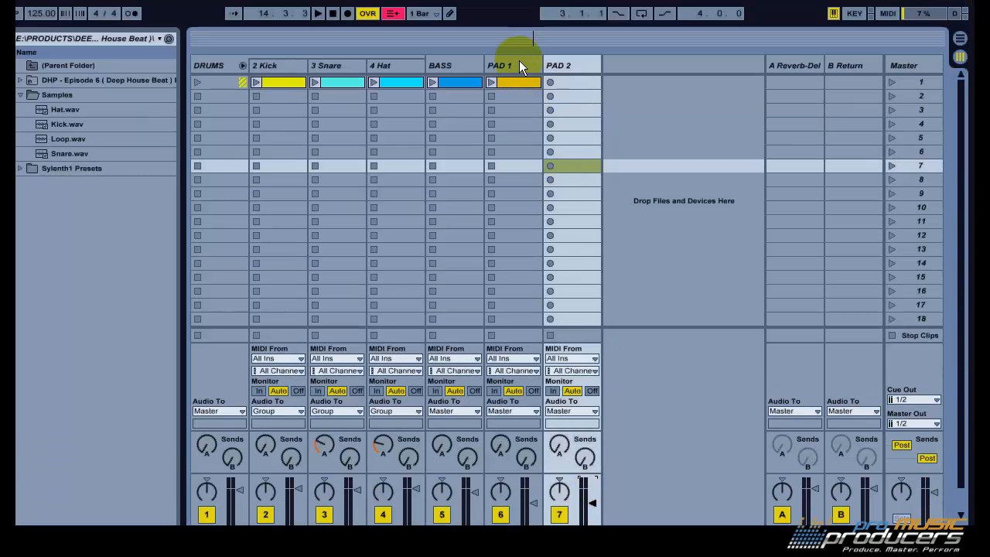
Copy the Chord, C Minor scale, Compressor and EQ Eight devices from PAD 1 to the PAD 2 track
left_click(519, 61)
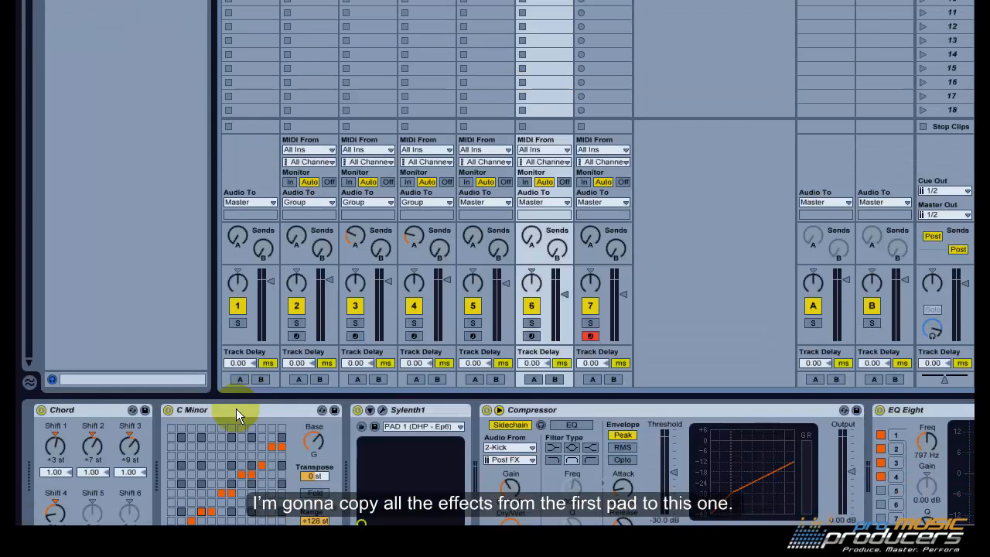
left_click(236, 408)
left_click(109, 408, "shift")
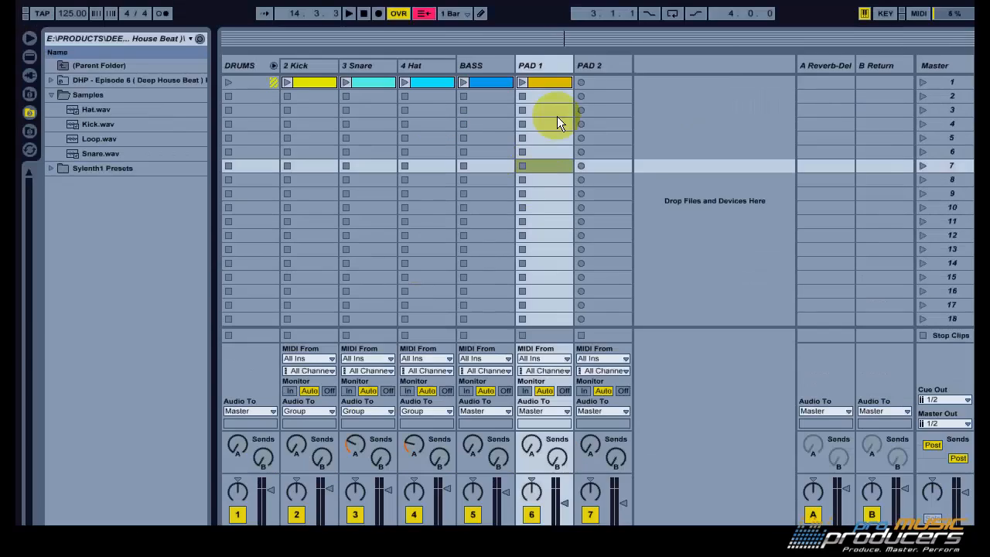
left_click(598, 67)
left_click(552, 69)
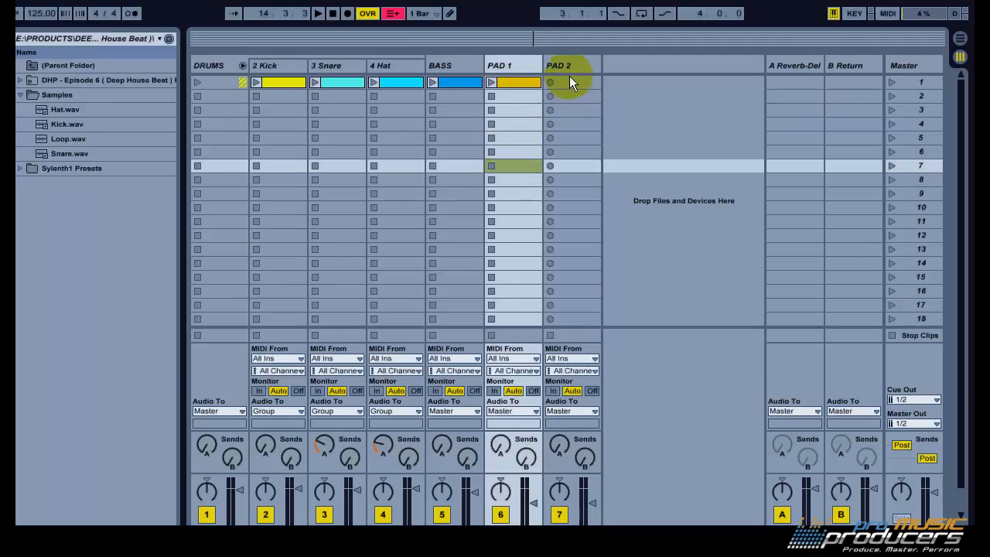
left_click(564, 68)
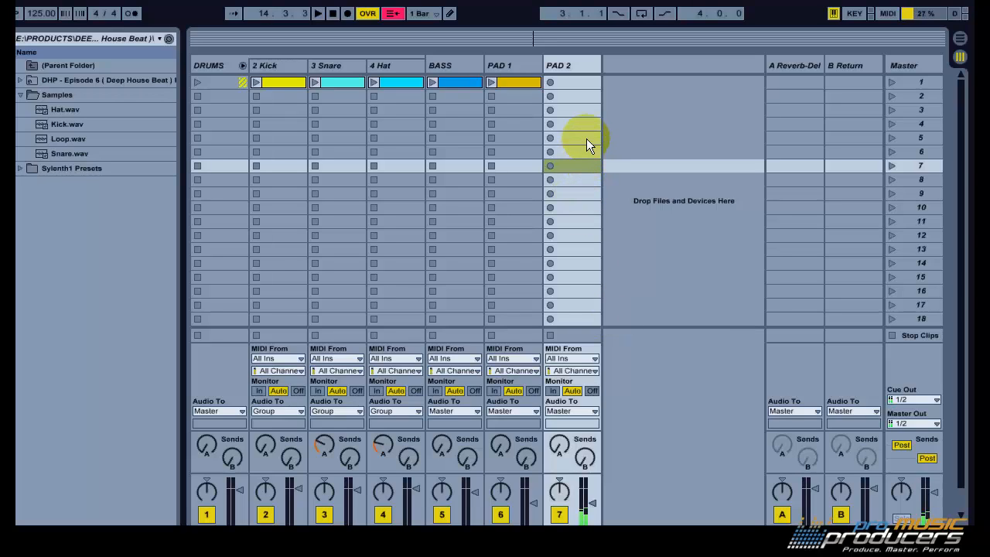
Create a clip in PAD 2's first slot and launch it alongside the PAD 1 clip with the metronome on
left_click(492, 82)
double_click(569, 81)
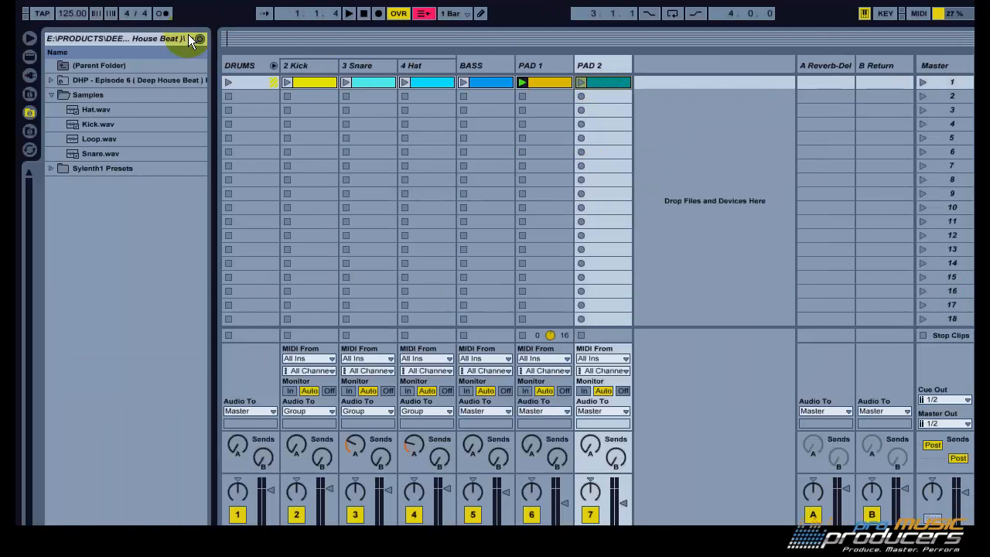
left_click(140, 14)
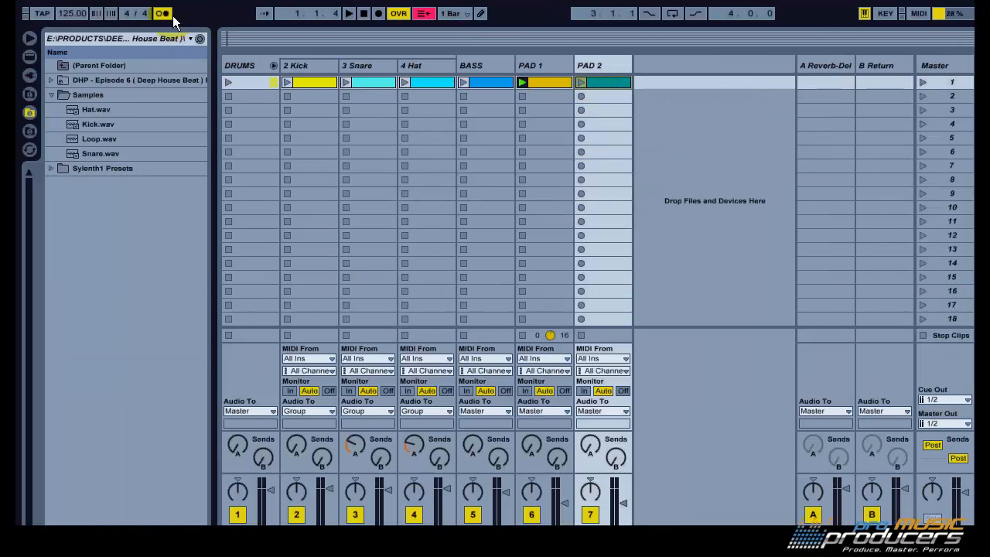
double_click(602, 83)
key("Return")
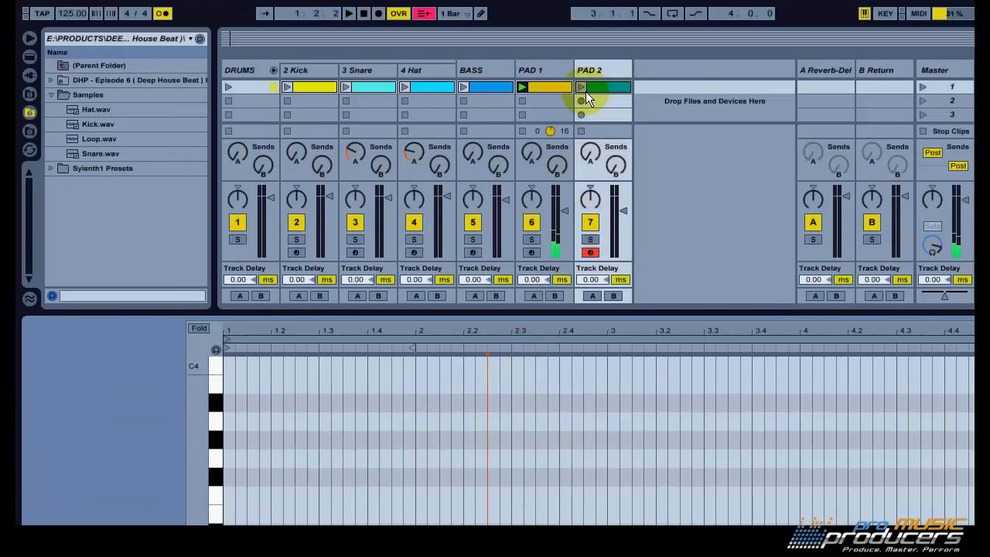
left_click(580, 60)
Audition pitches for PAD 2 and add a G3 note from 2.3 to 2.4 in its clip
left_click_drag(207, 399, 210, 376)
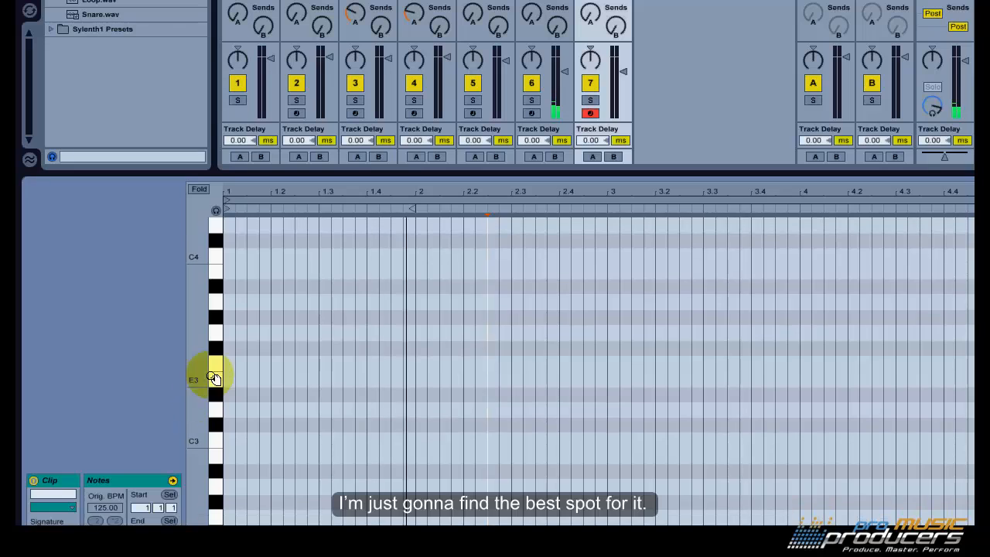
left_click(214, 333)
left_click(214, 333)
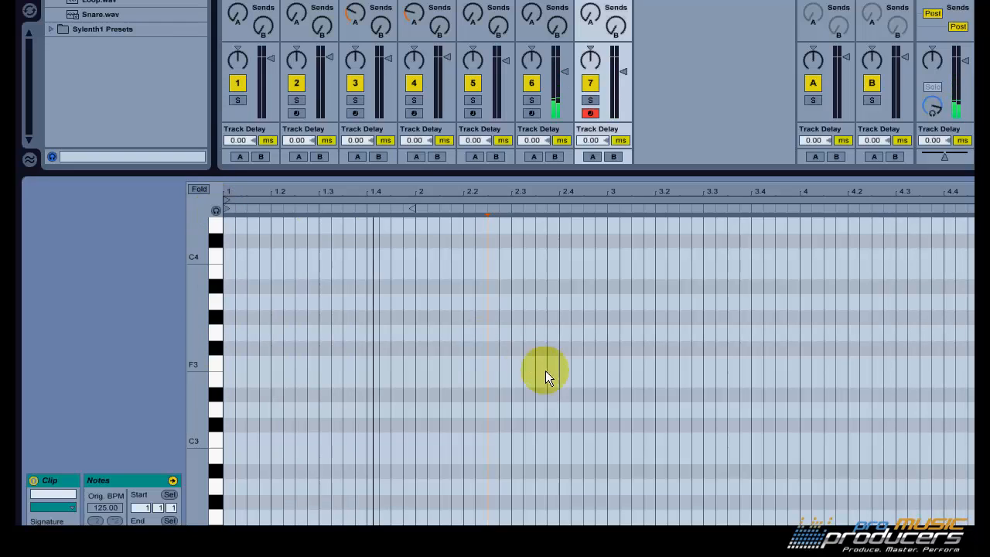
double_click(517, 333)
left_click_drag(526, 332, 562, 332)
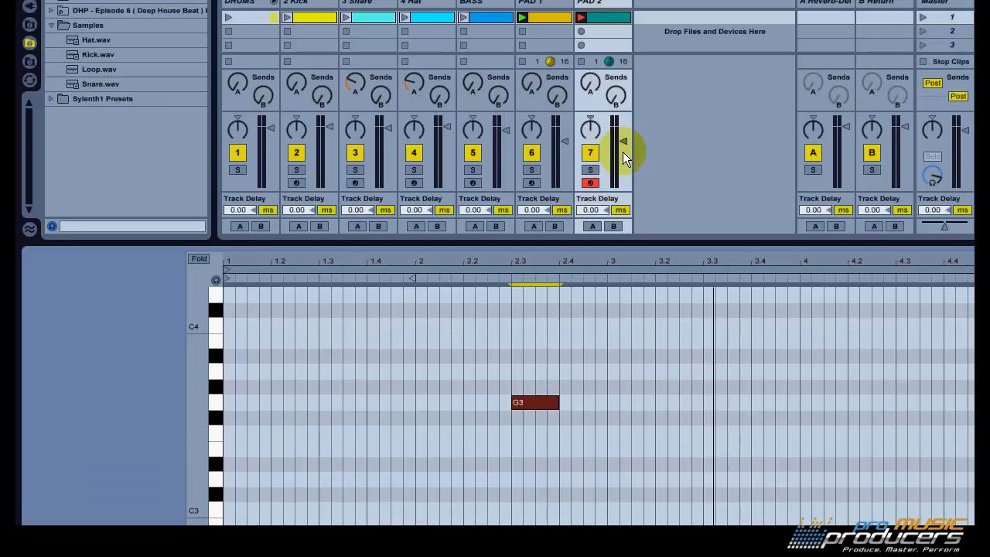
Launch the BASS clip along with both pads and balance PAD 2's volume against them
left_click(622, 146)
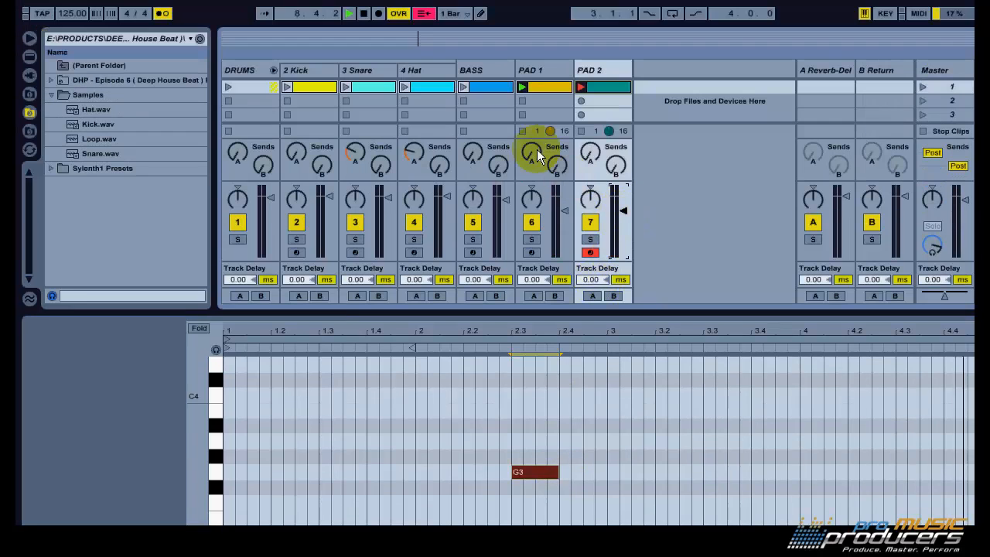
left_click(463, 17)
left_click(607, 85)
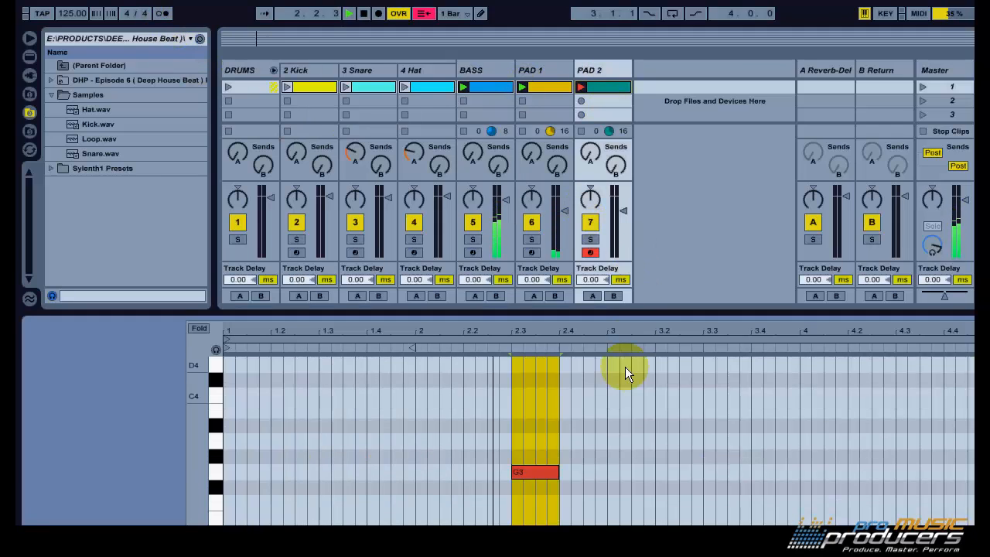
left_click(627, 212)
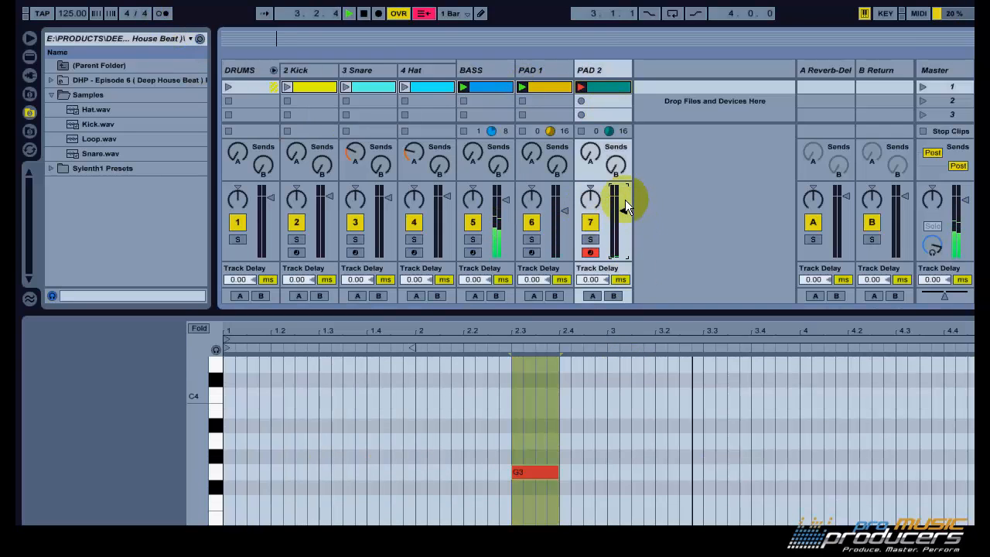
Try a full send A from PAD 2 while tweaking the Reverb-Delayed Hall on the return, and take the send back to zero
left_click(590, 151)
left_click_drag(590, 150, 590, 72)
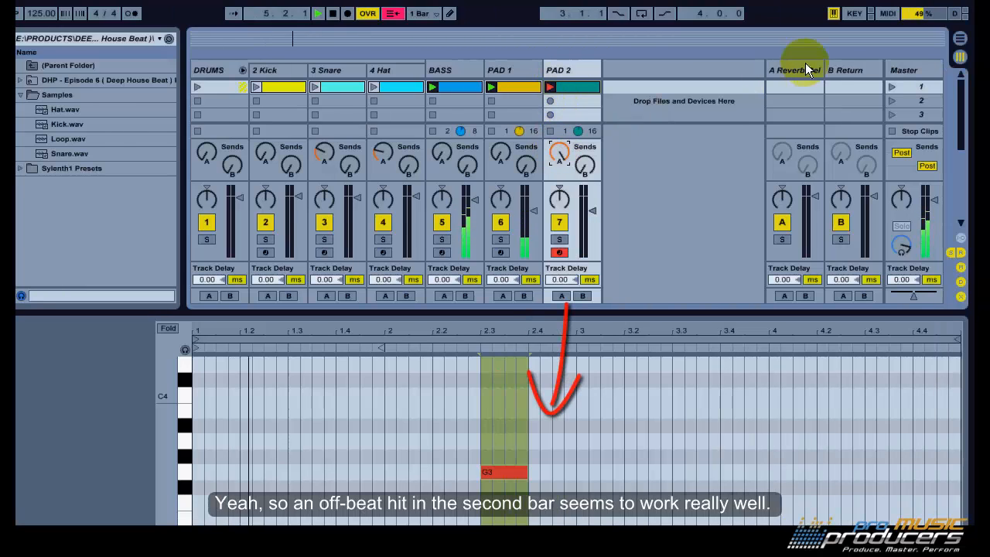
left_click(805, 69)
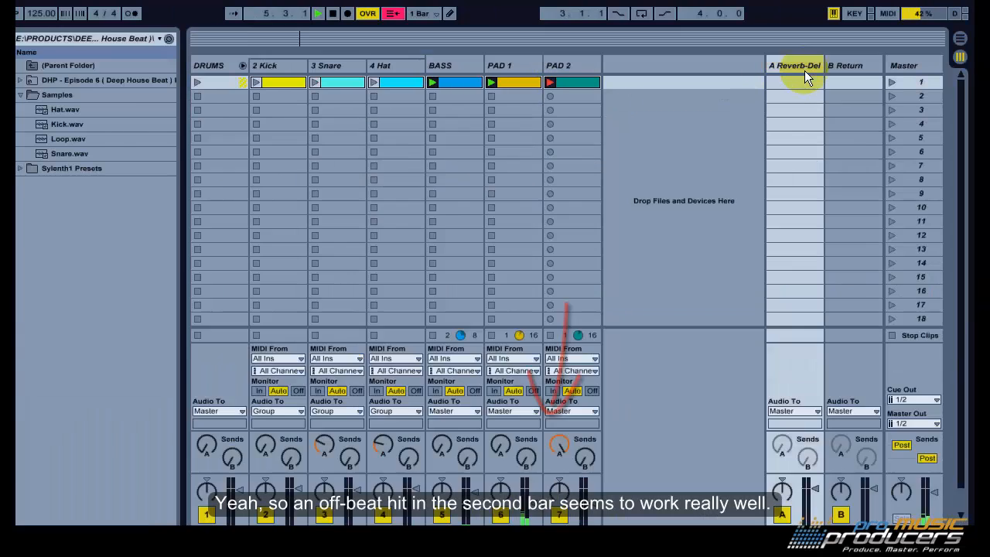
left_click(185, 496)
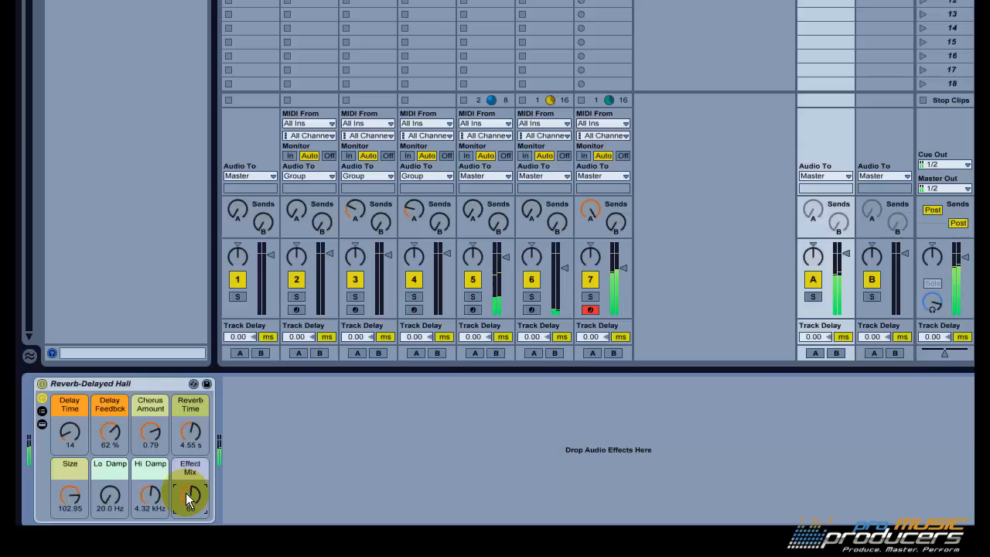
left_click_drag(183, 444, 186, 448)
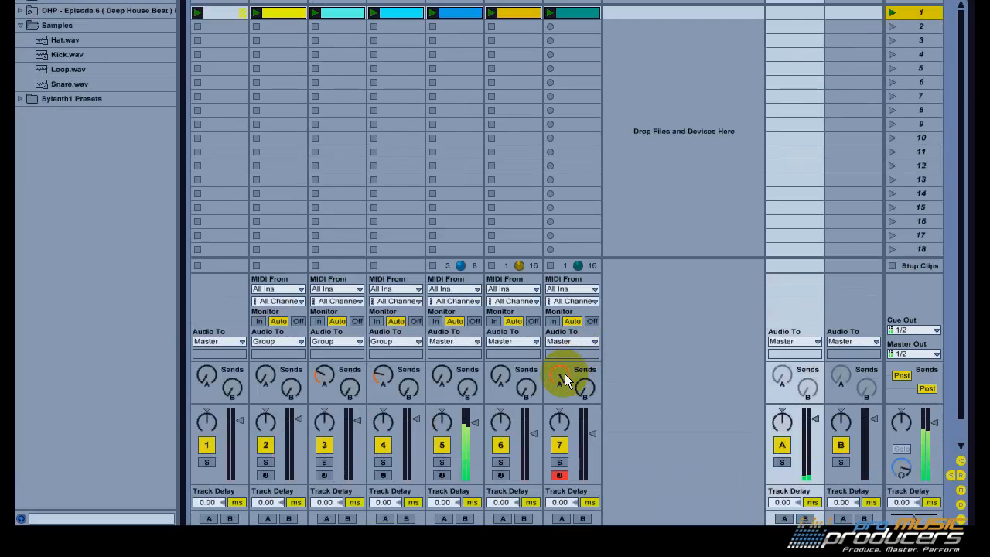
left_click_drag(564, 376, 571, 482)
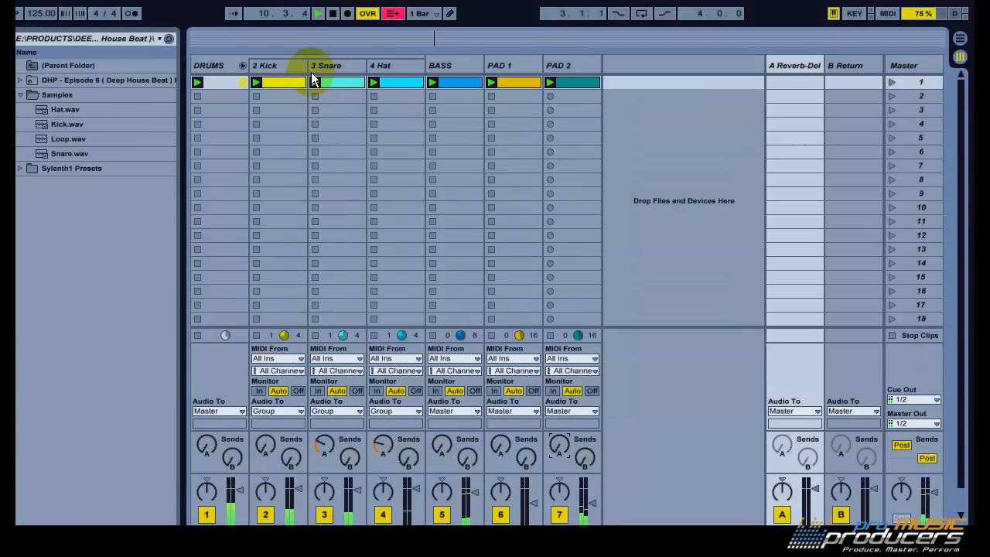
left_click(576, 67)
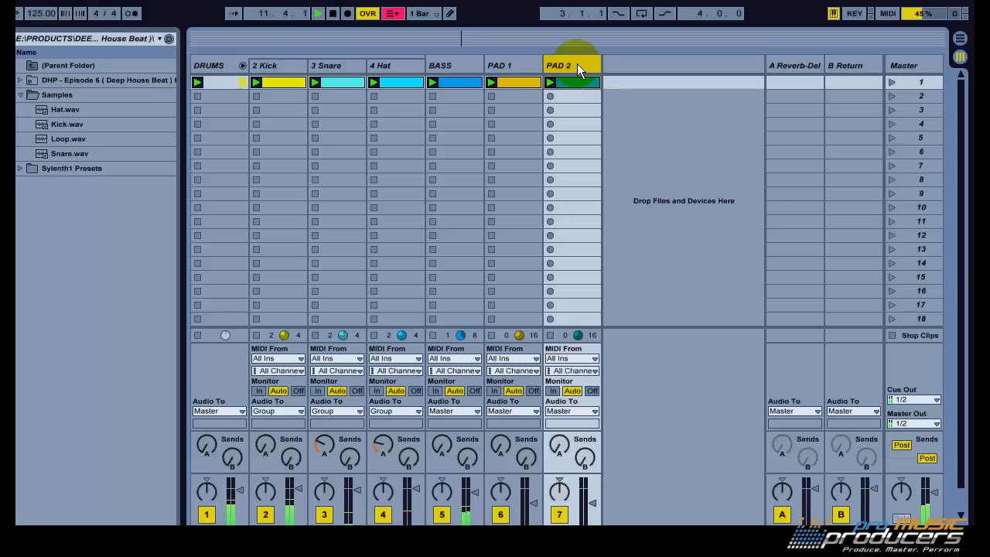
left_click(511, 66)
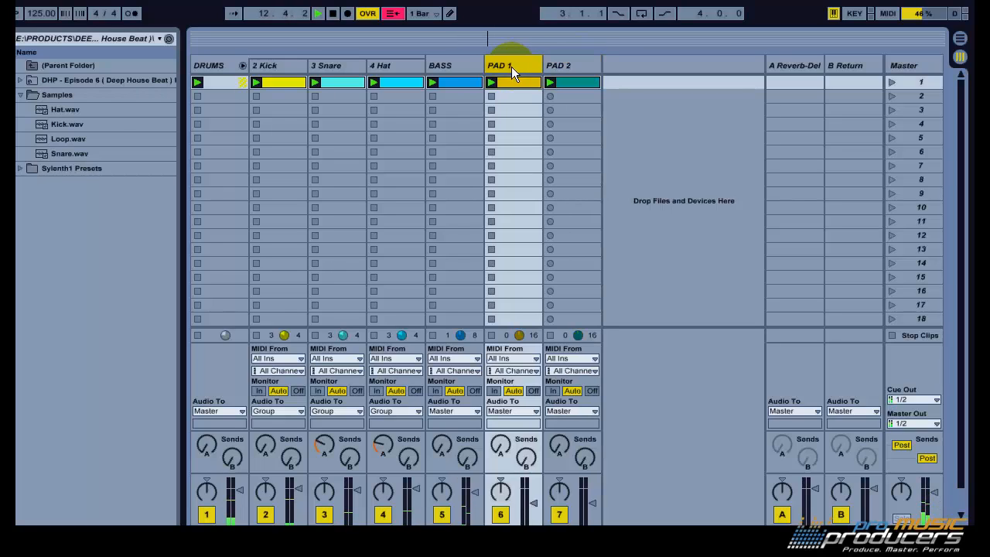
left_click(446, 70)
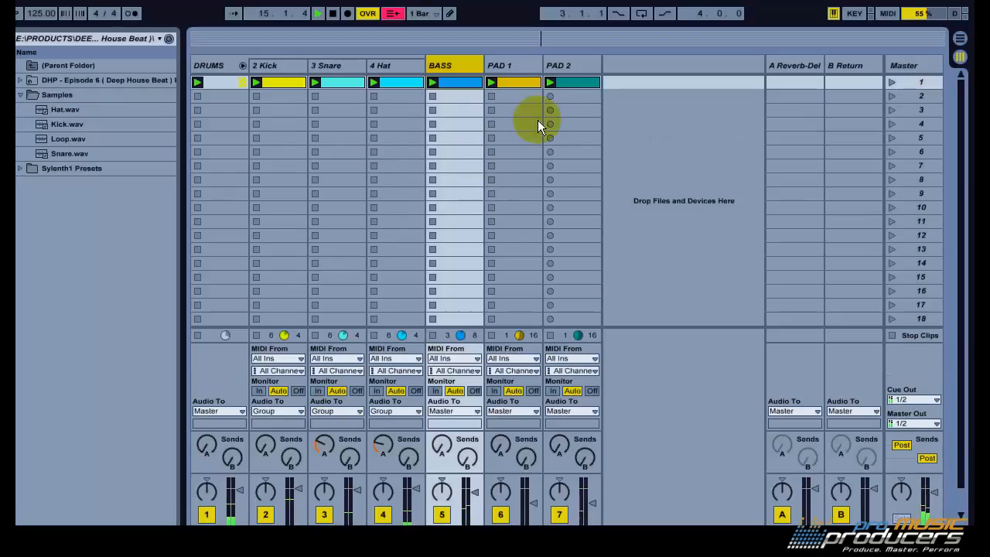
left_click(572, 69)
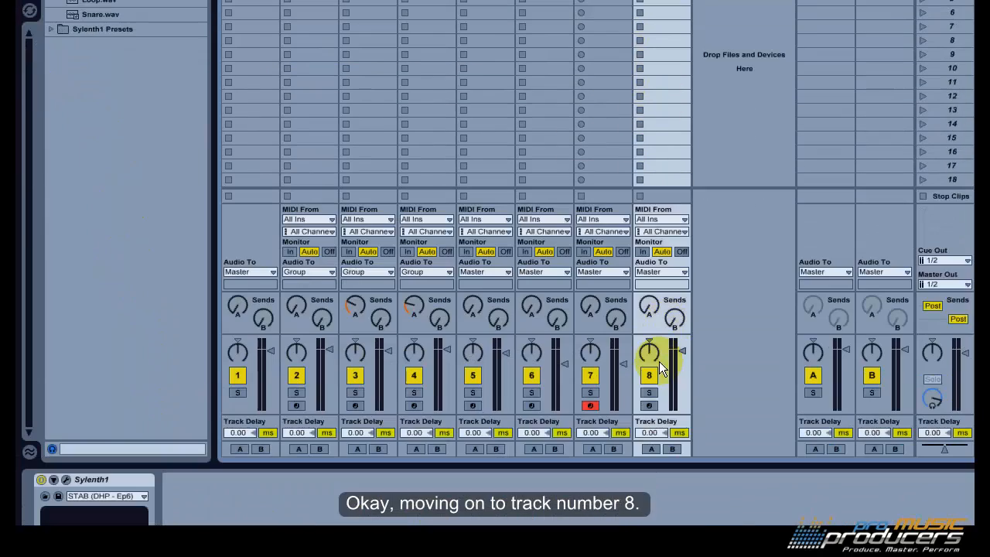
Arm the Sylenth1 track number 8 for recording and rename it STABS
left_click(653, 405)
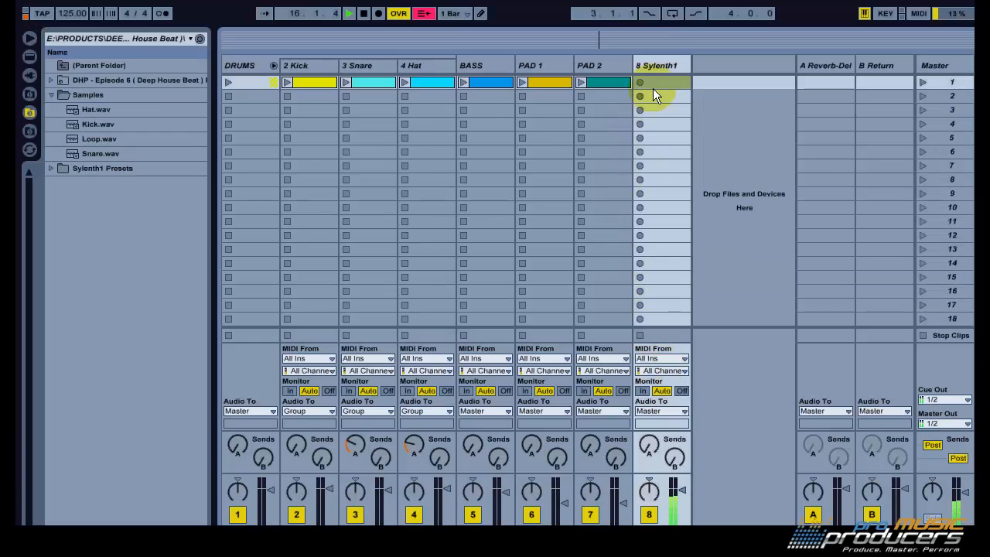
right_click(663, 65)
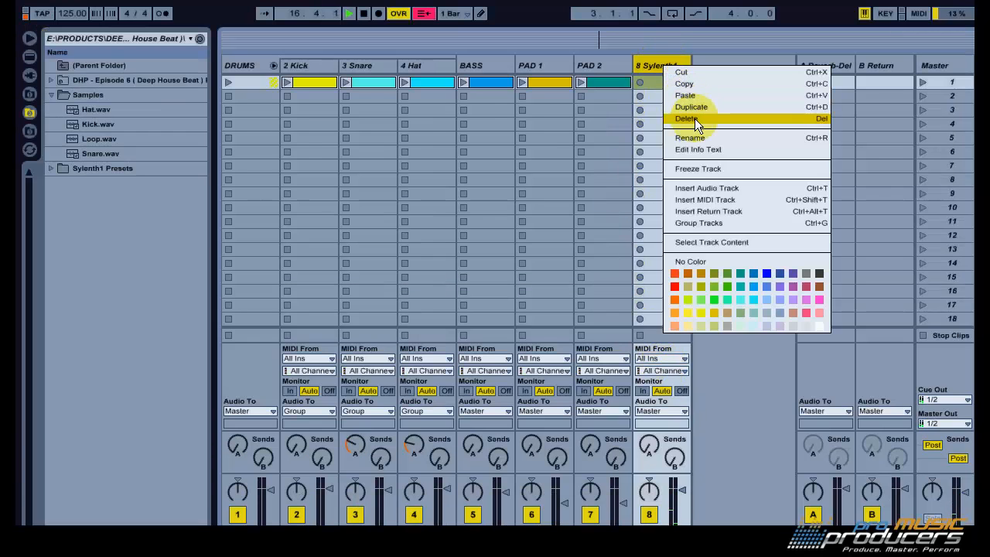
left_click(696, 138)
type("STABS")
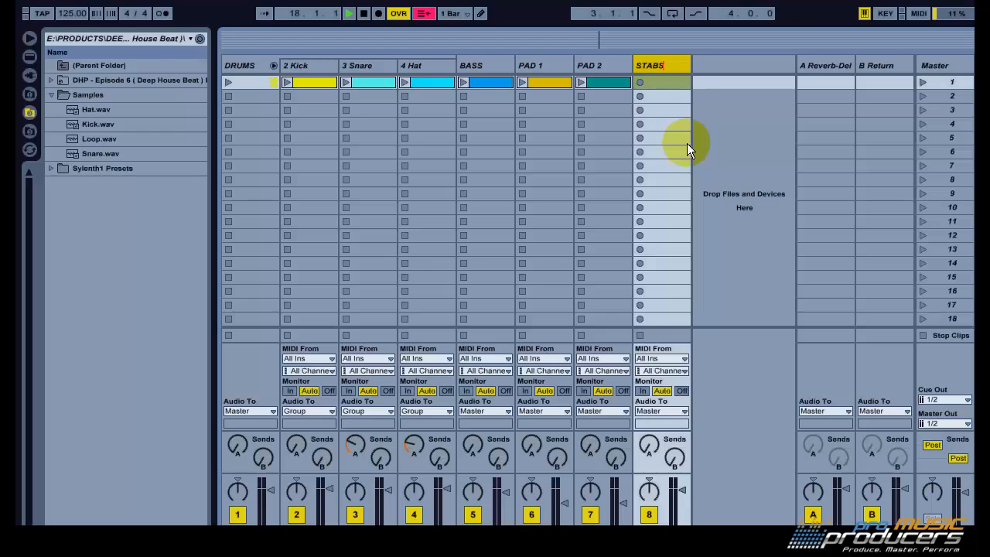
key("Return")
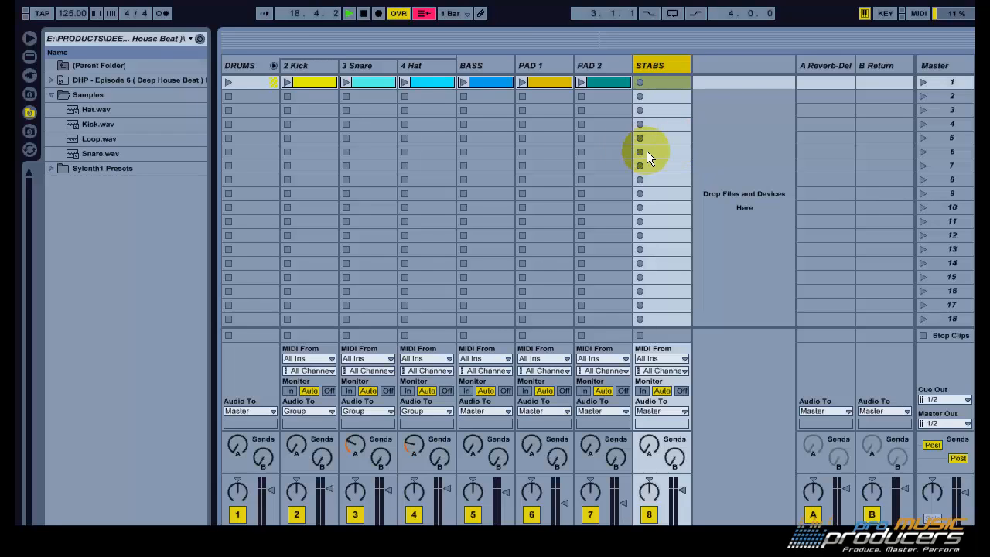
Create a clip in the STABS track's first slot with the metronome on and bring the G2 range of its piano roll into reach
double_click(667, 83)
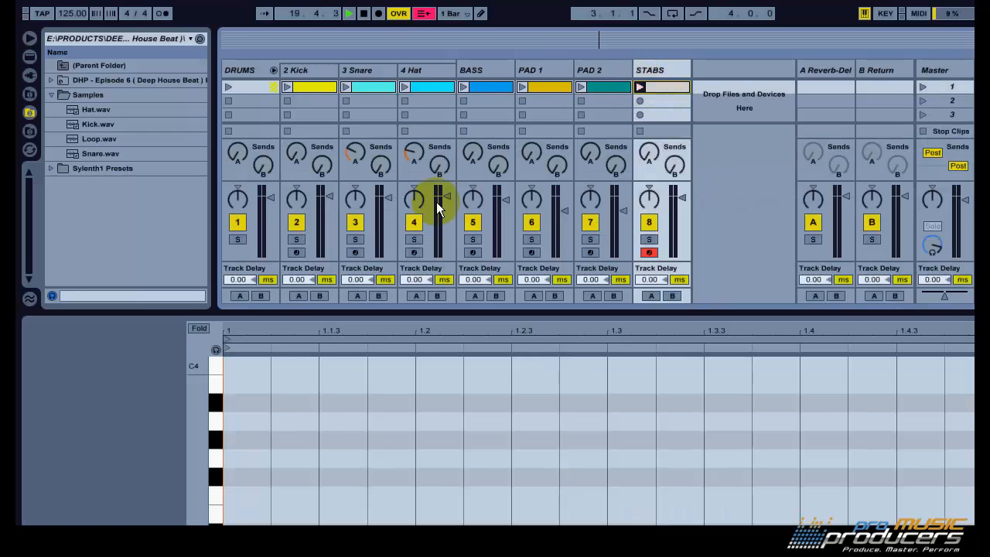
left_click(162, 14)
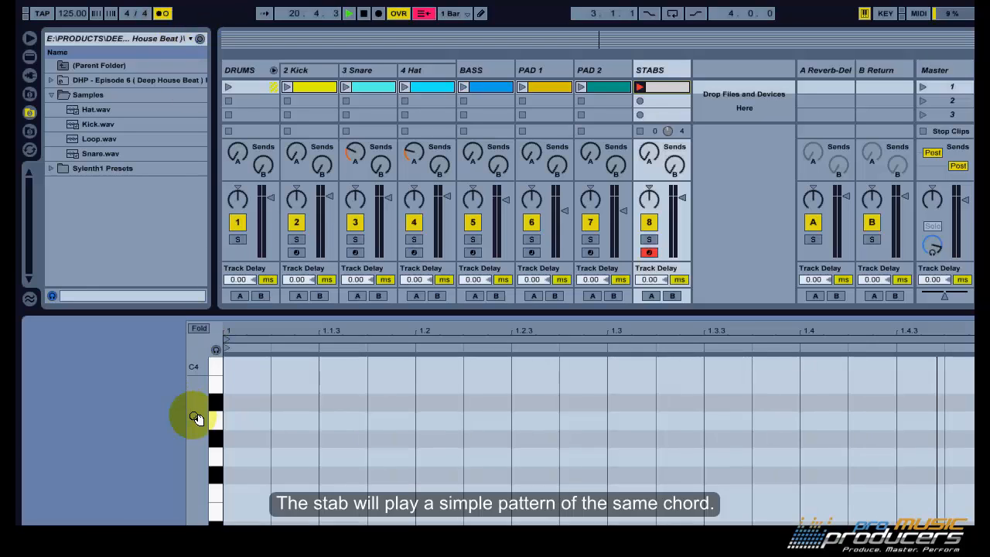
left_click_drag(194, 416, 194, 416)
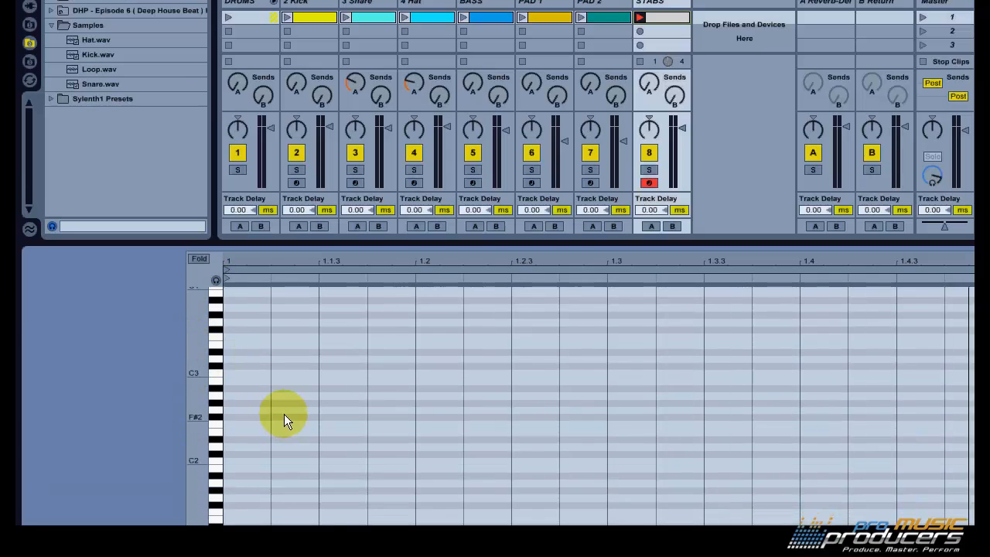
Add sixteenth-long G2 stabs at 1.1.3, 1.2 and 1.2.4 in the STABS clip and layer matching A#2 notes above them
double_click(356, 410)
double_click(444, 409)
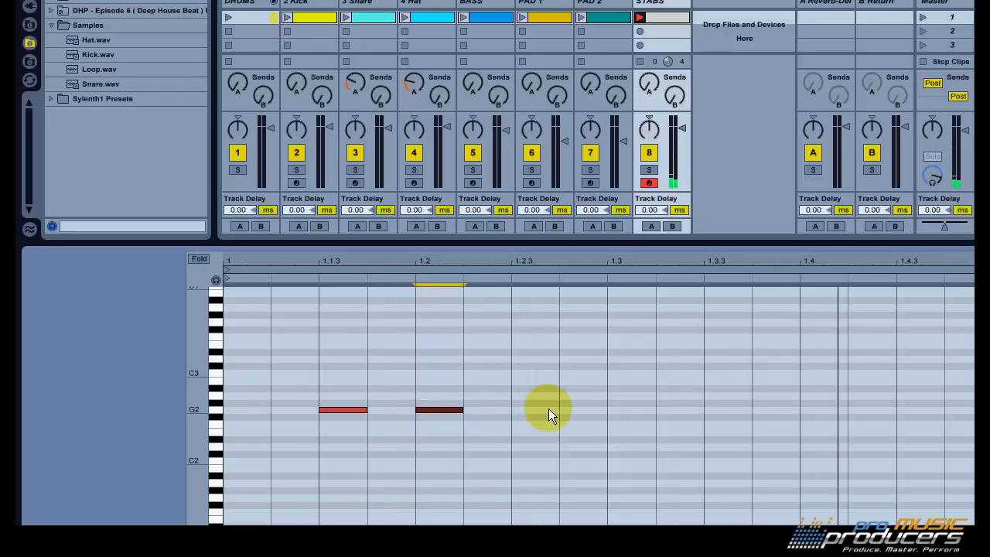
double_click(572, 409)
left_click_drag(629, 387, 337, 391)
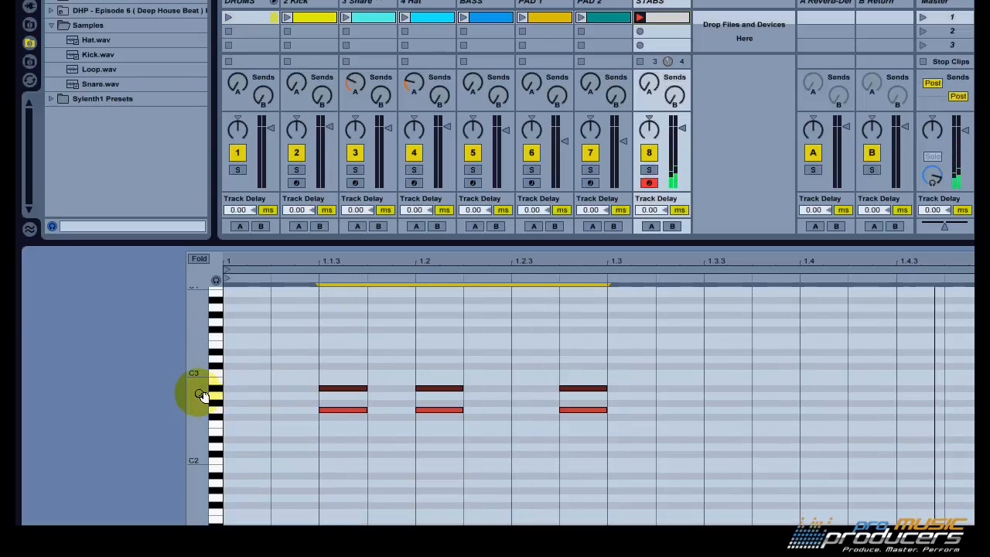
Copy the three STABS notes upward to D3 and F3, above the existing G2 and A#2 notes
left_click_drag(200, 395, 201, 391)
left_click_drag(347, 385, 333, 295)
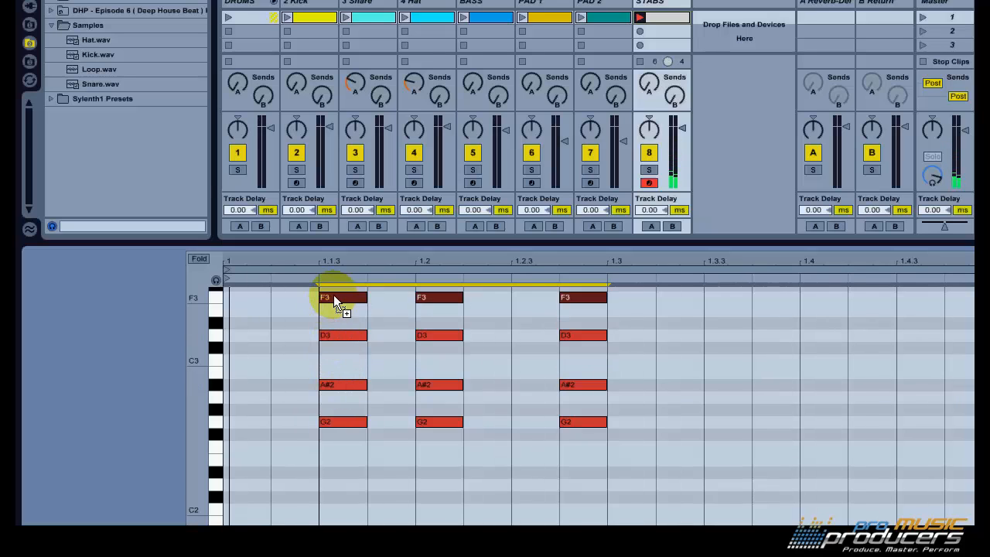
left_click_drag(198, 333, 199, 343)
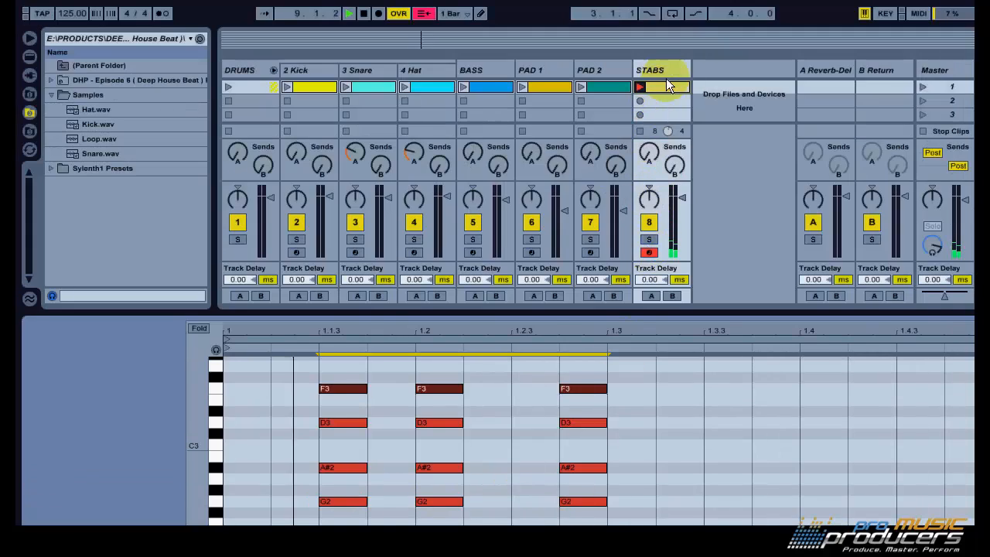
Launch scene 1 with all clips, stop the STABS clip and reactivate the STABS track
double_click(669, 71)
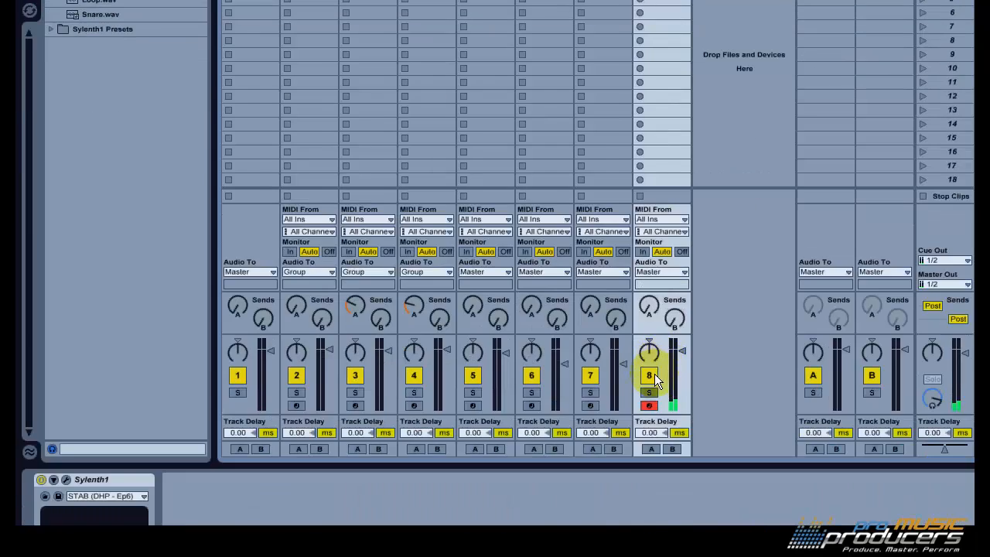
left_click(894, 83)
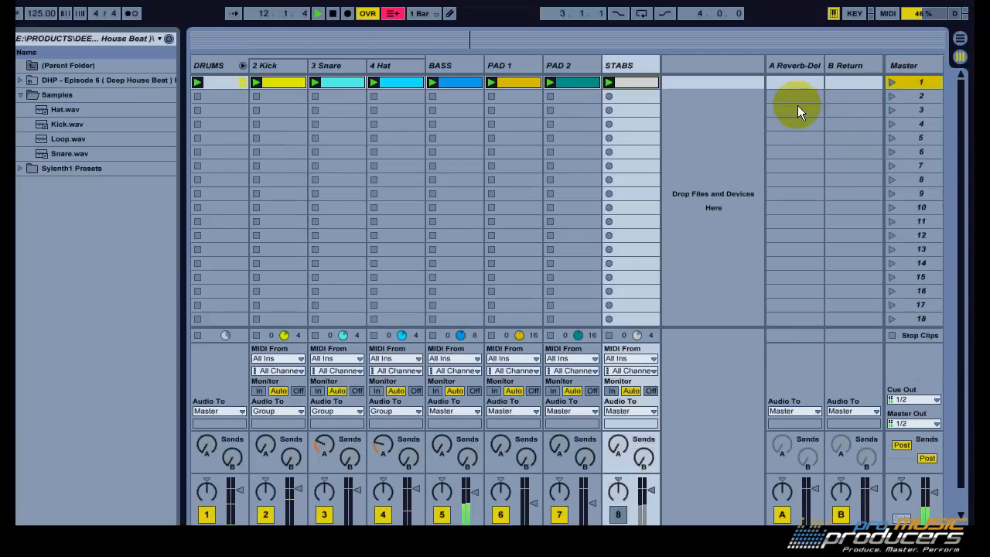
left_click(608, 335)
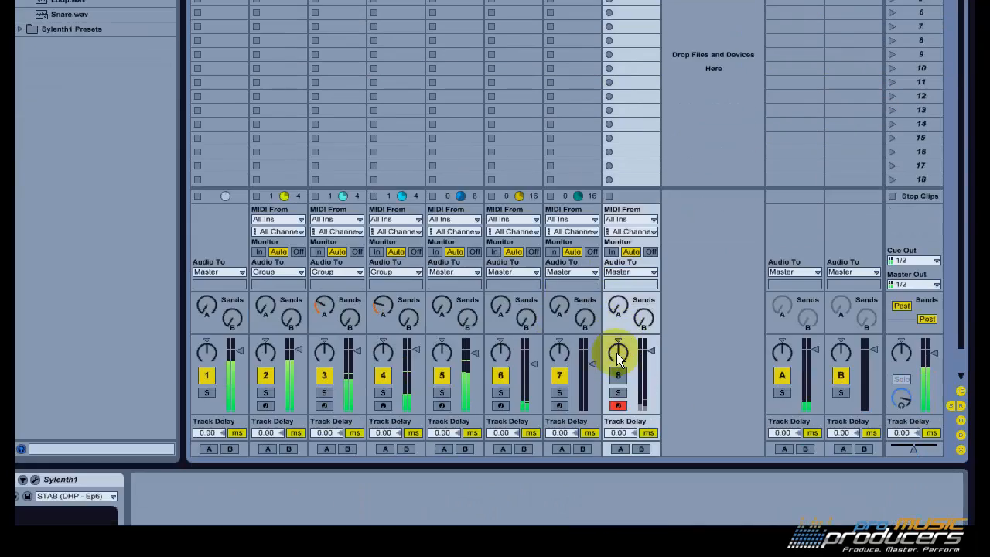
left_click(617, 373)
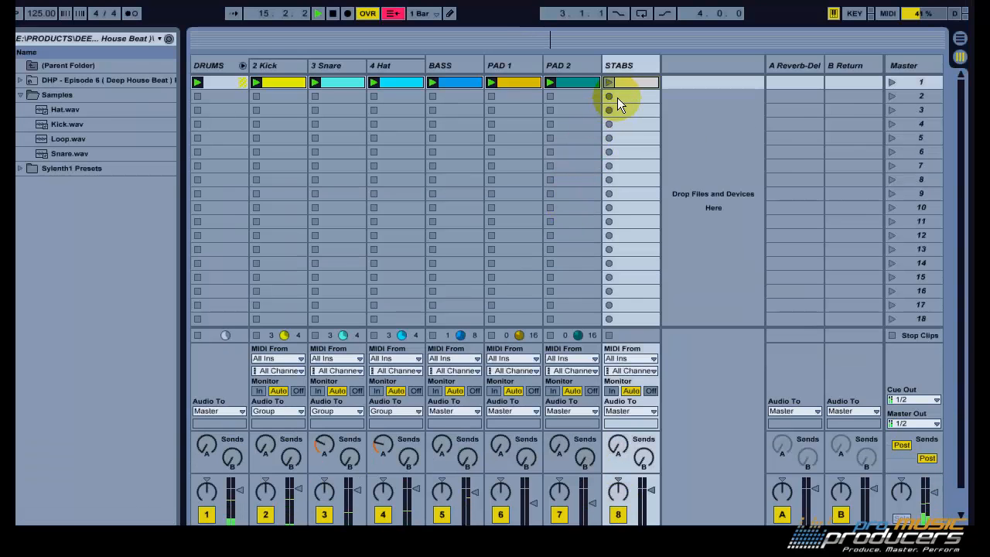
Stop the Kick clip, and relaunch scene 1 to hear the full beat together with the stabs
left_click(281, 69)
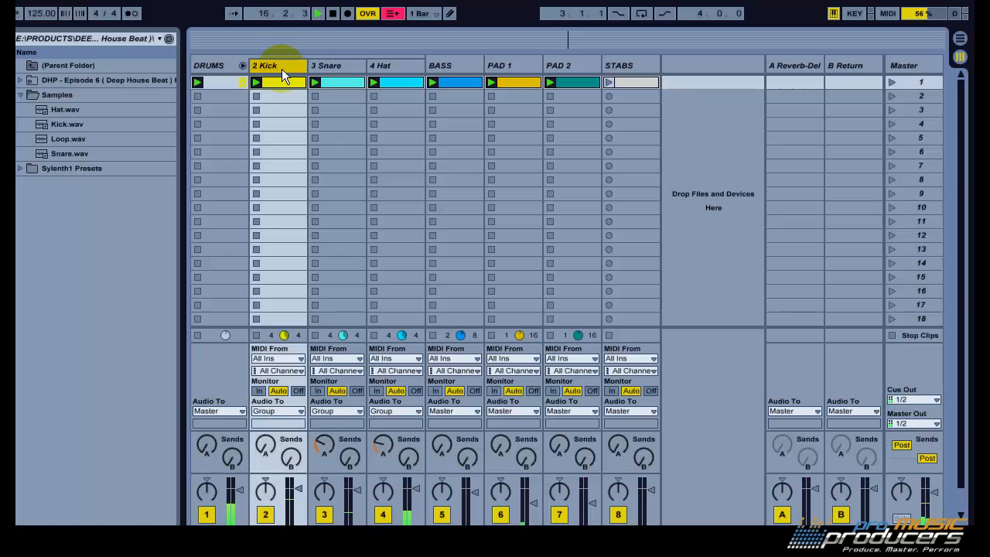
left_click(257, 335)
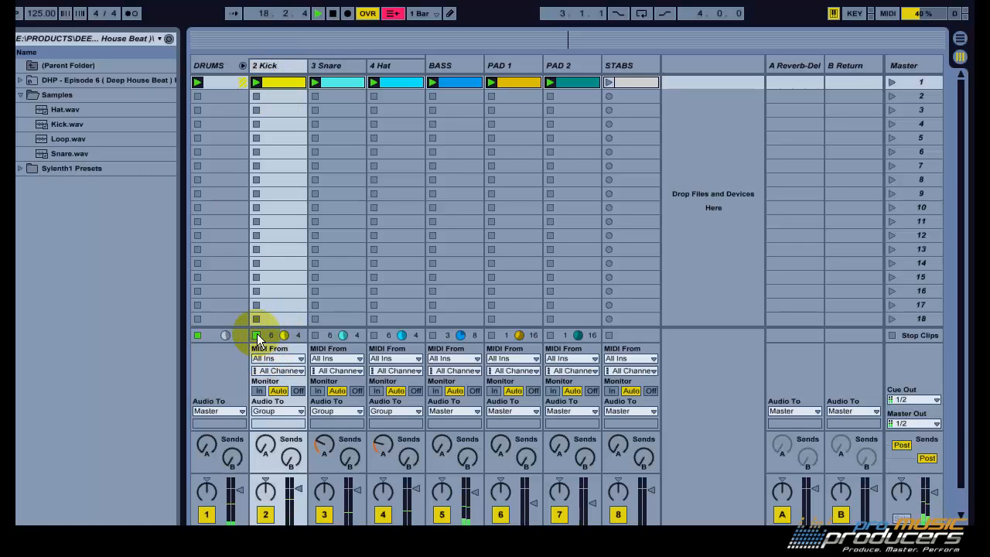
left_click(892, 80)
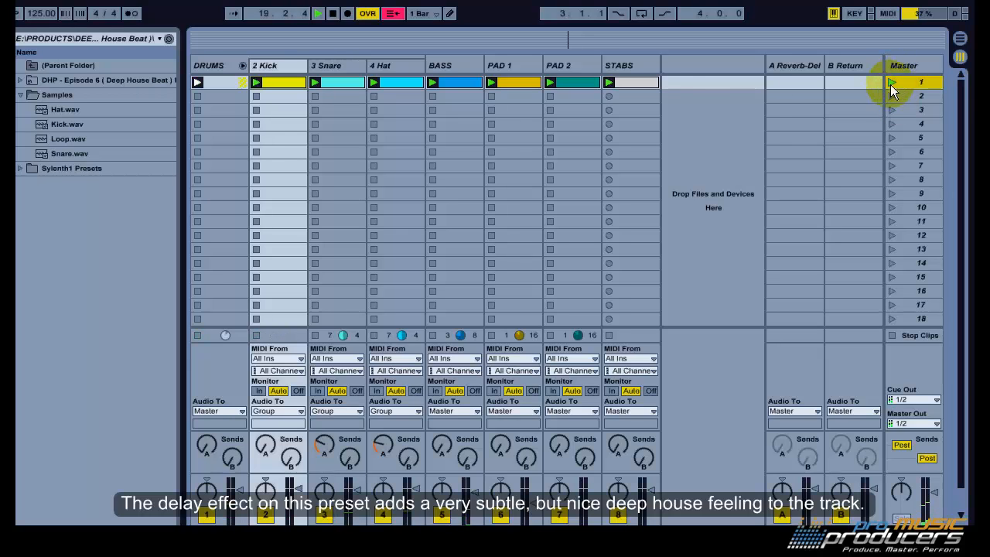
left_click(631, 66)
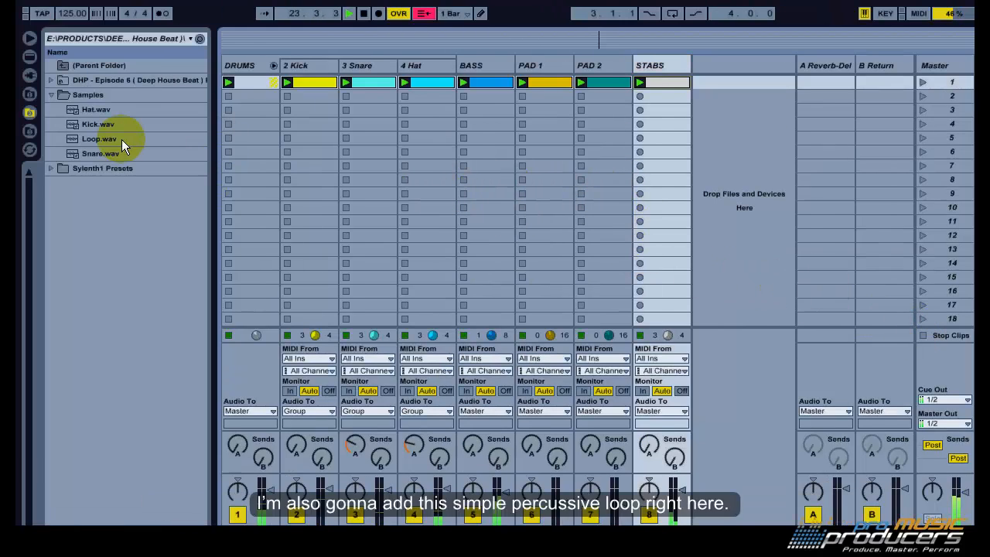
Add Loop.wav as a clip on a new audio track and load an EQ Eight on that track
left_click_drag(87, 139, 698, 94)
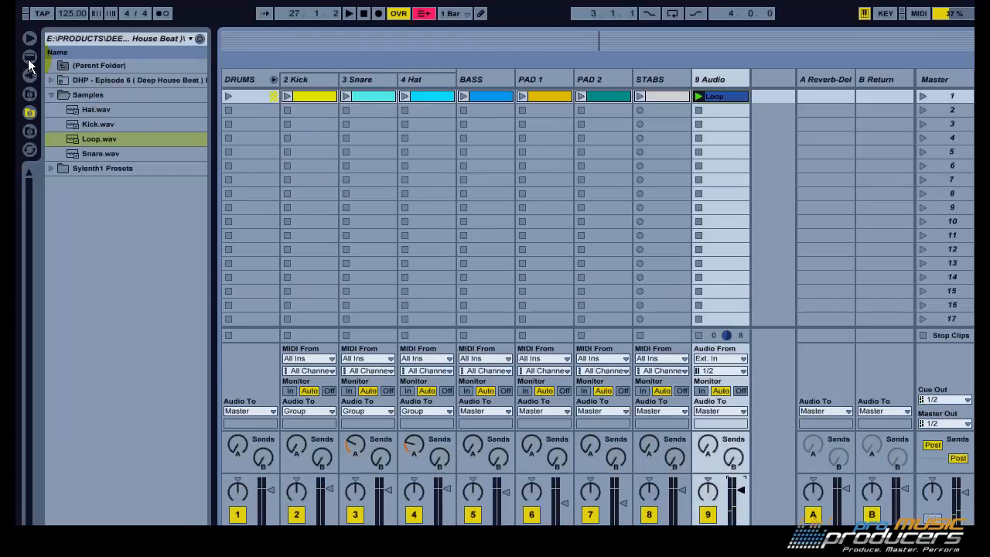
left_click(28, 57)
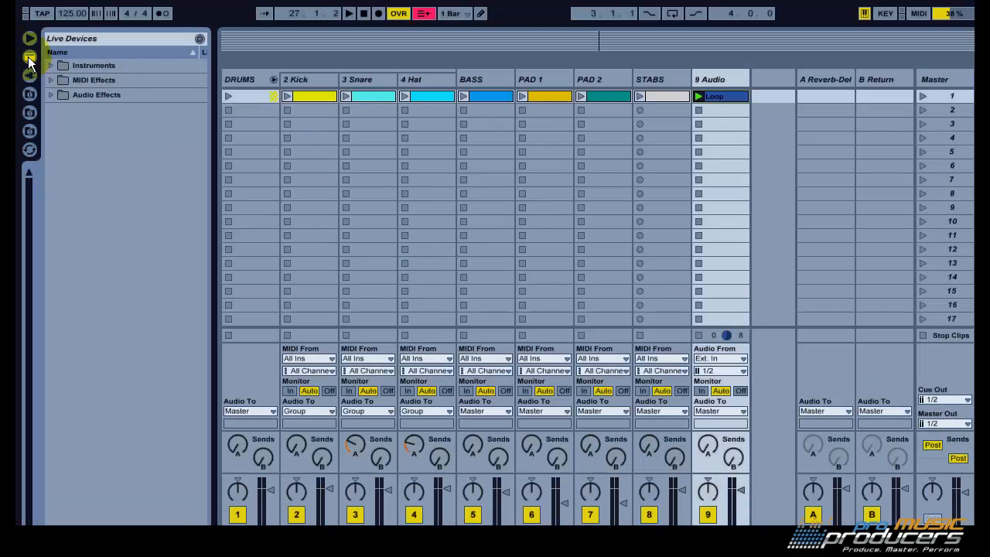
left_click(51, 97)
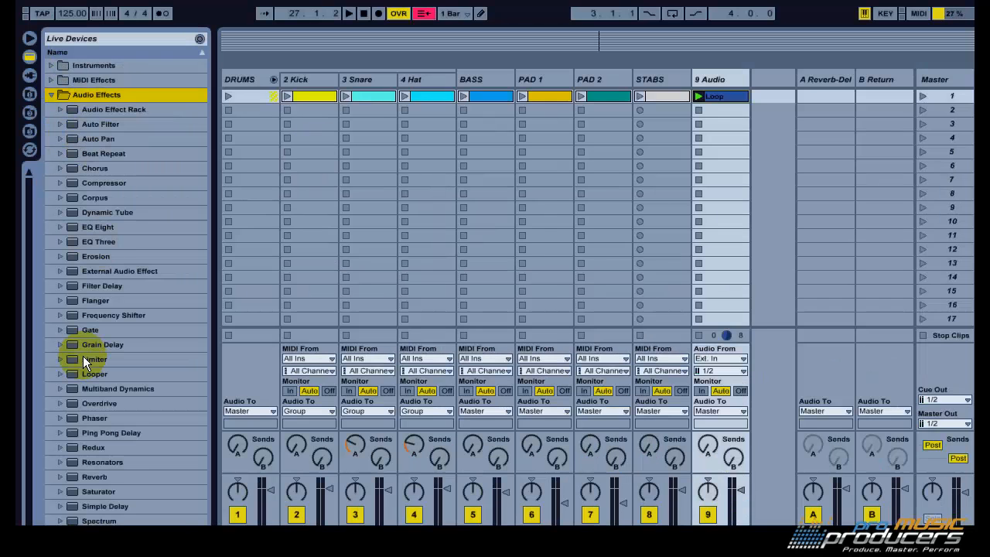
left_click_drag(101, 227, 310, 556)
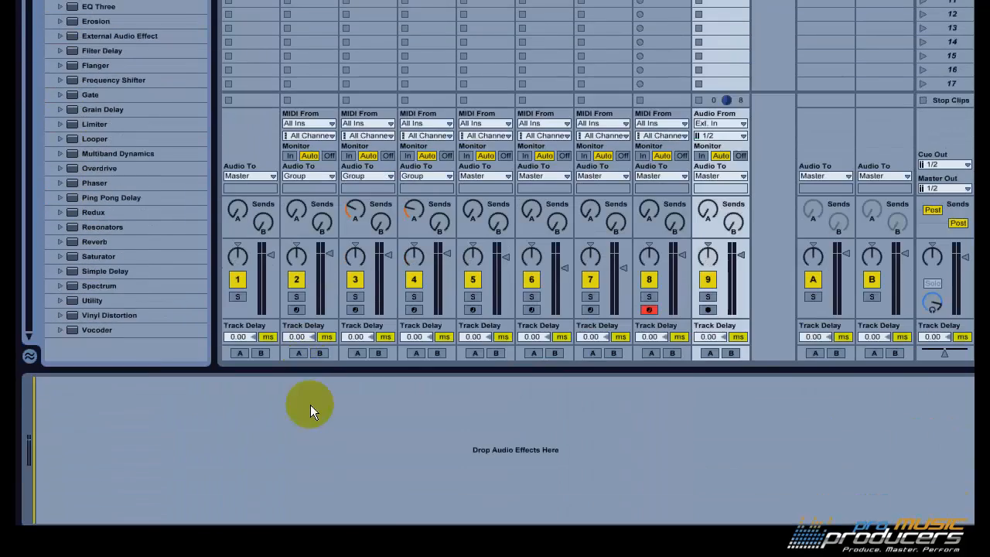
left_click_drag(310, 404, 306, 405)
Set band 1 of the loop's EQ Eight to a low-cut filter and raise its cutoff frequency
left_click(117, 513)
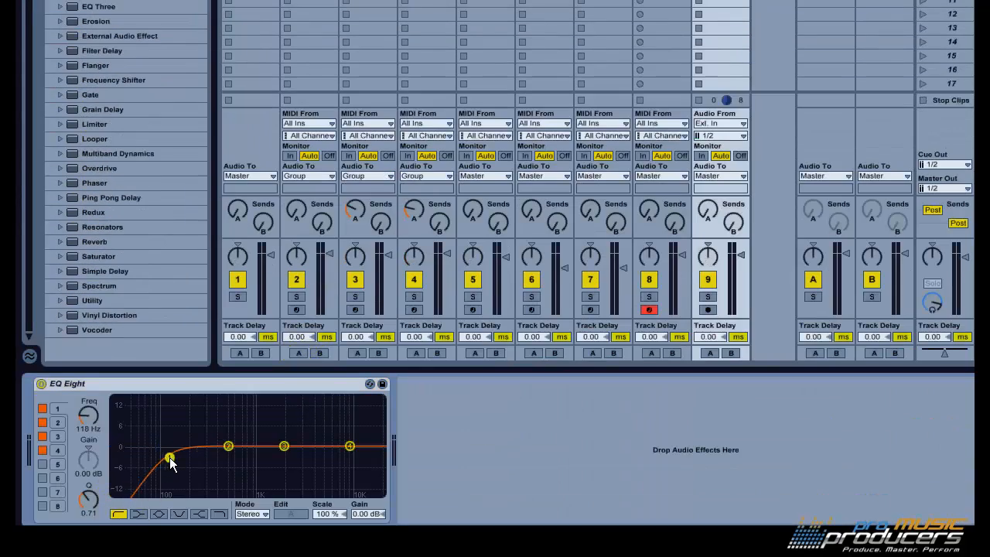
left_click_drag(169, 457, 214, 461)
left_click(224, 384)
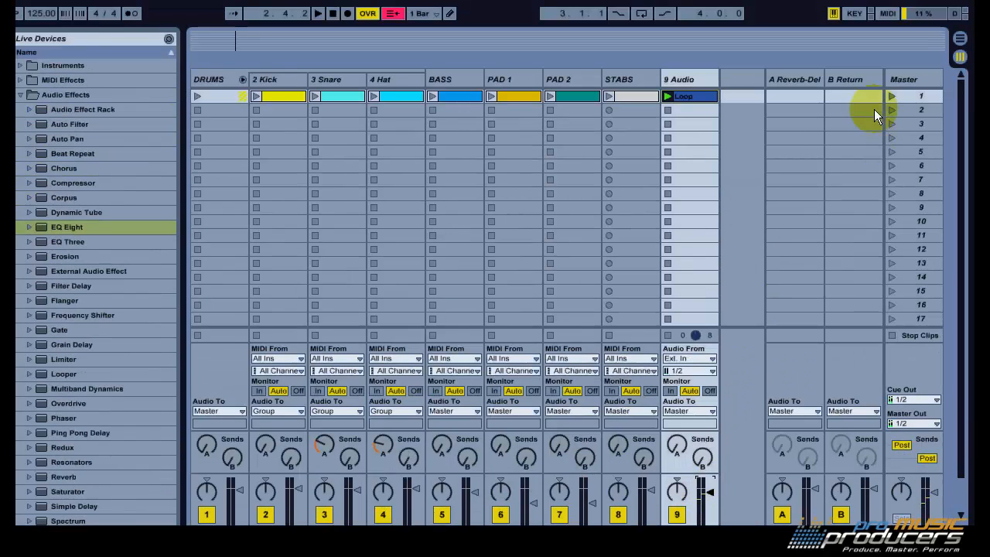
Launch scene 1 and rename the new audio track as Loop
left_click(893, 2)
right_click(690, 81)
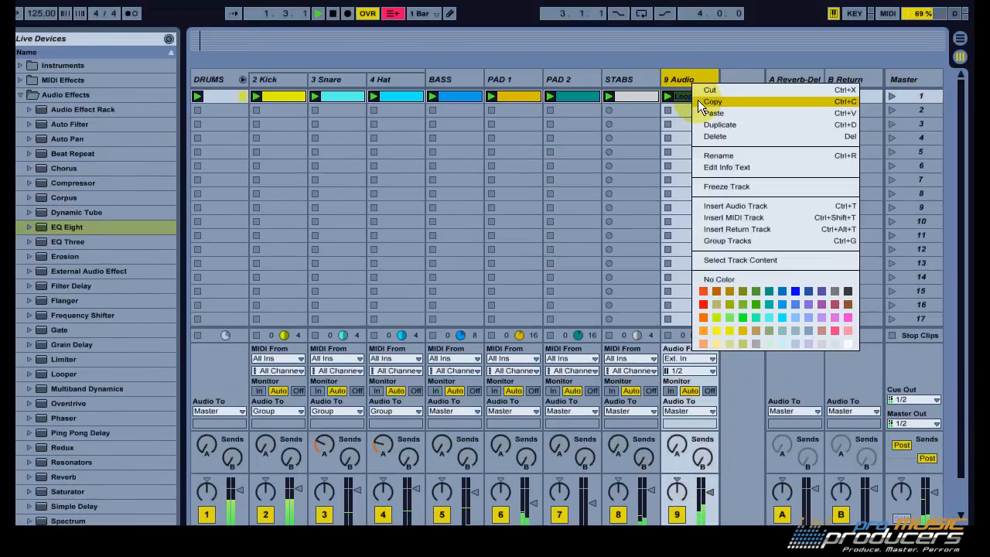
left_click(713, 151)
type("Loop")
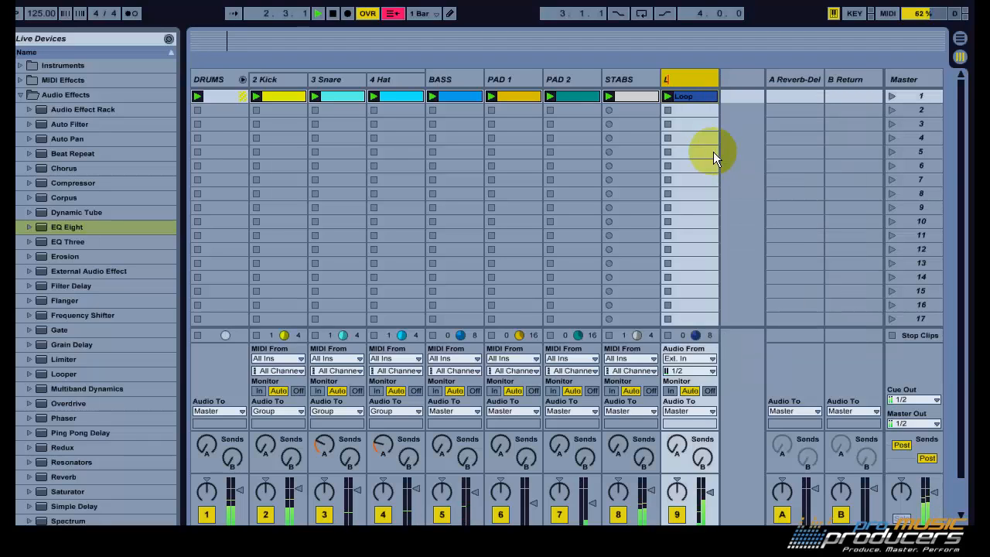
key("Return")
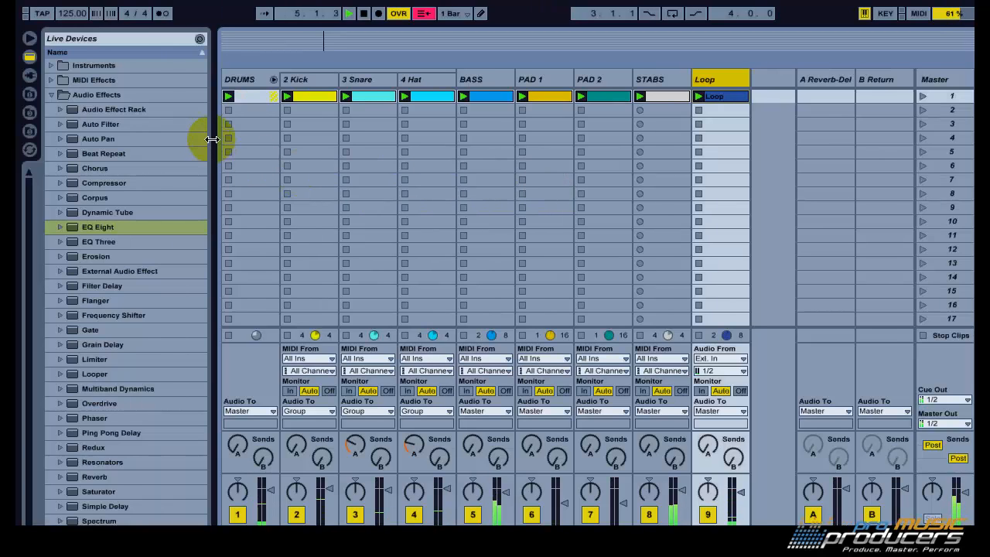
left_click_drag(211, 140, 188, 133)
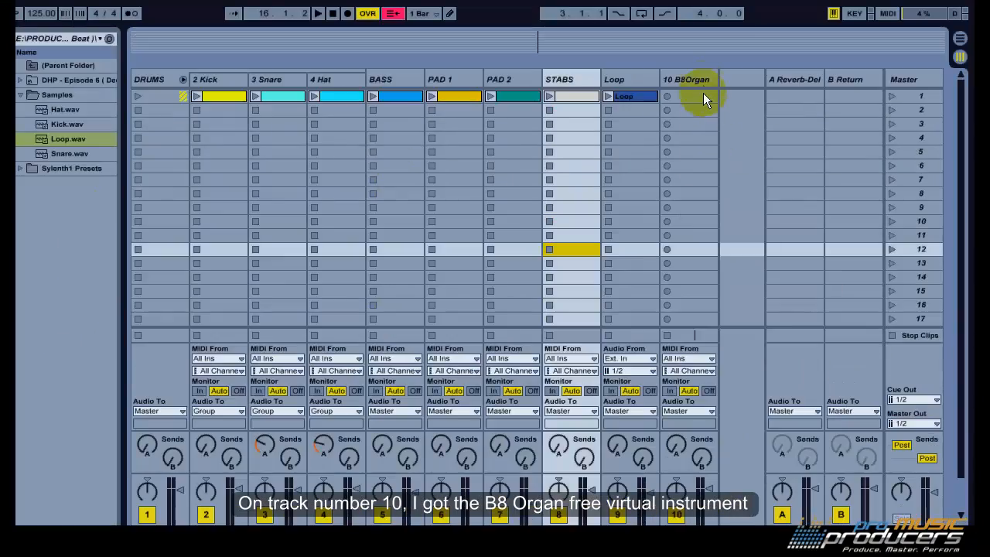
View the B8Organ instrument's interface on track 10 and load its Fast & Clicky preset
left_click(703, 82)
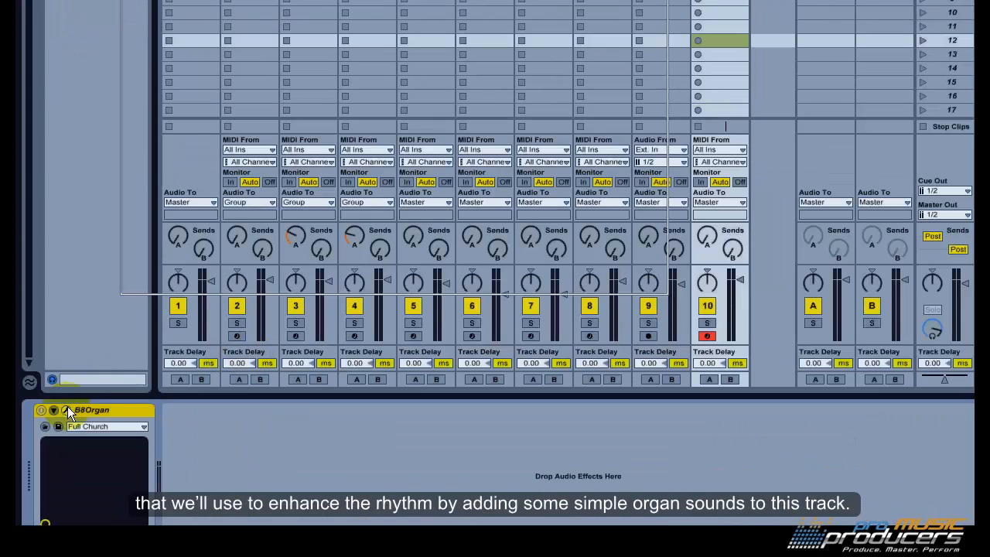
left_click(66, 408)
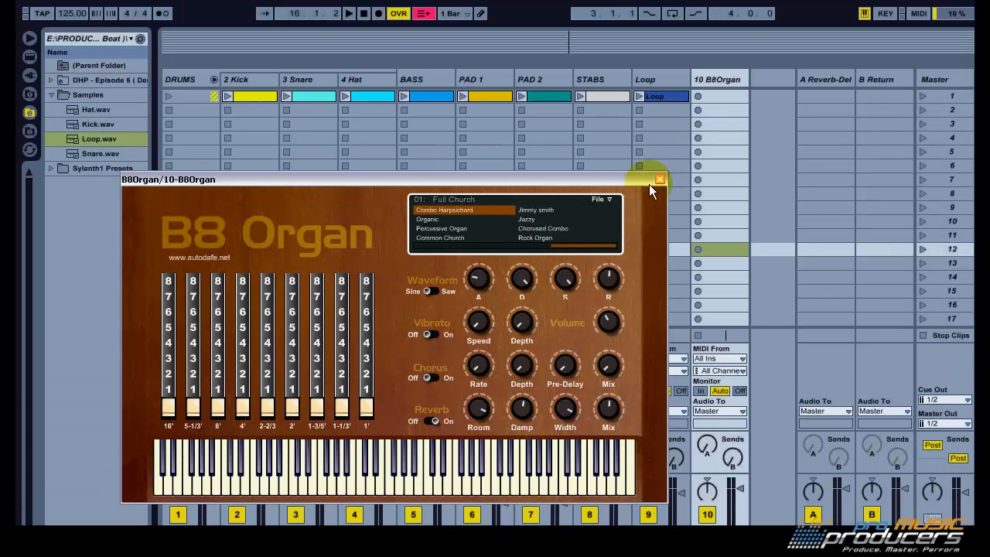
left_click(659, 179)
left_click(116, 400)
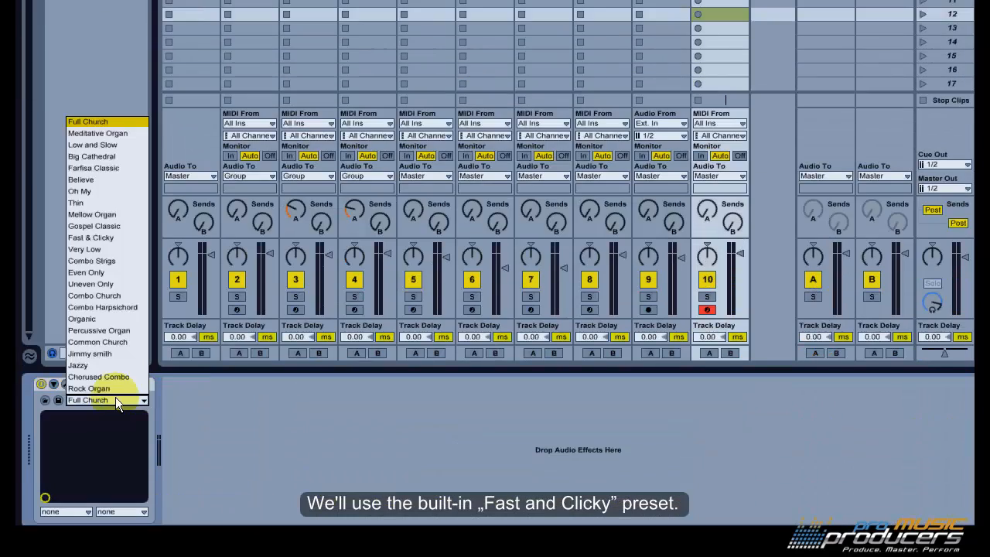
left_click(83, 238)
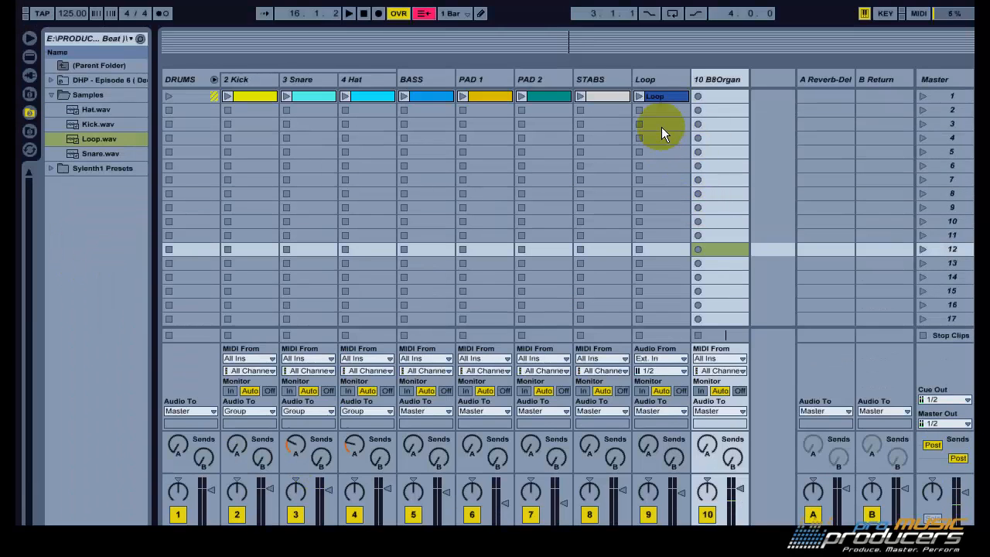
Add an EQ Eight to the B8Organ track to remove some of its low frequencies
left_click(658, 78)
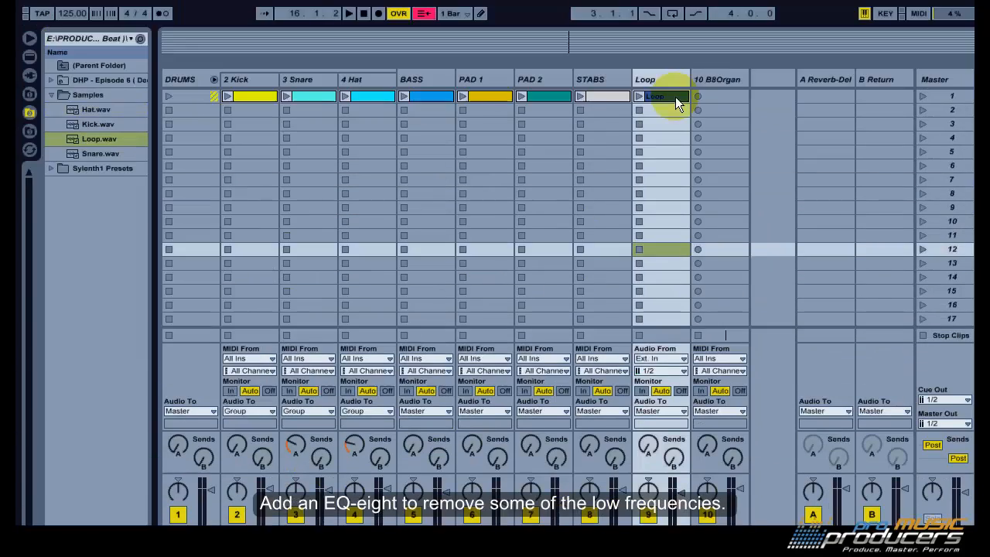
left_click(710, 81)
left_click_drag(344, 461, 341, 456)
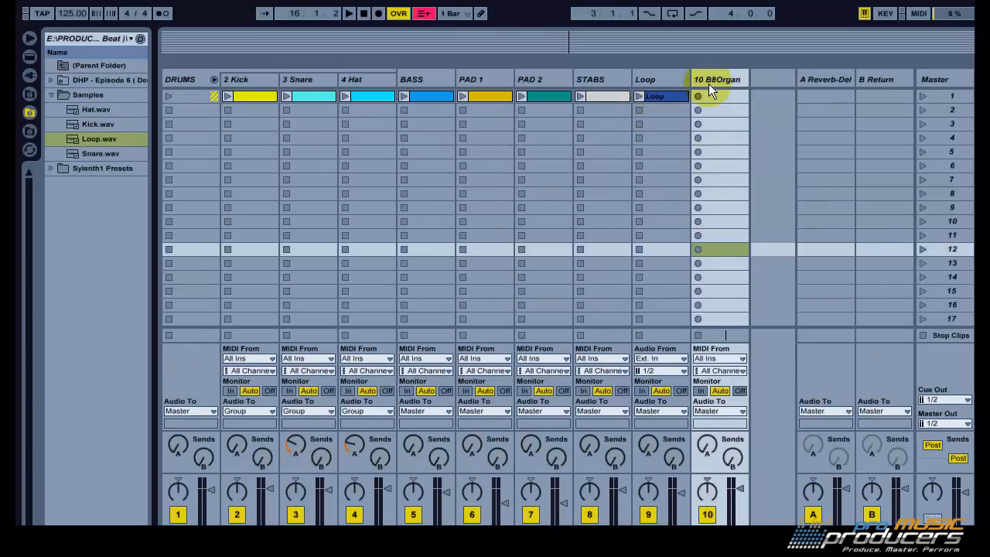
Rename the B8Organ track as Organ
right_click(710, 82)
left_click(711, 131)
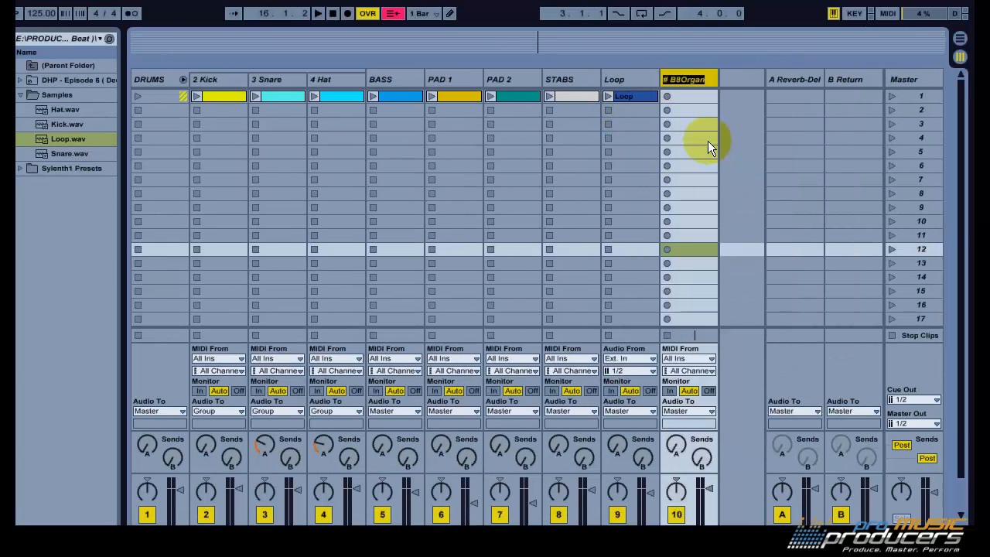
type("Organ")
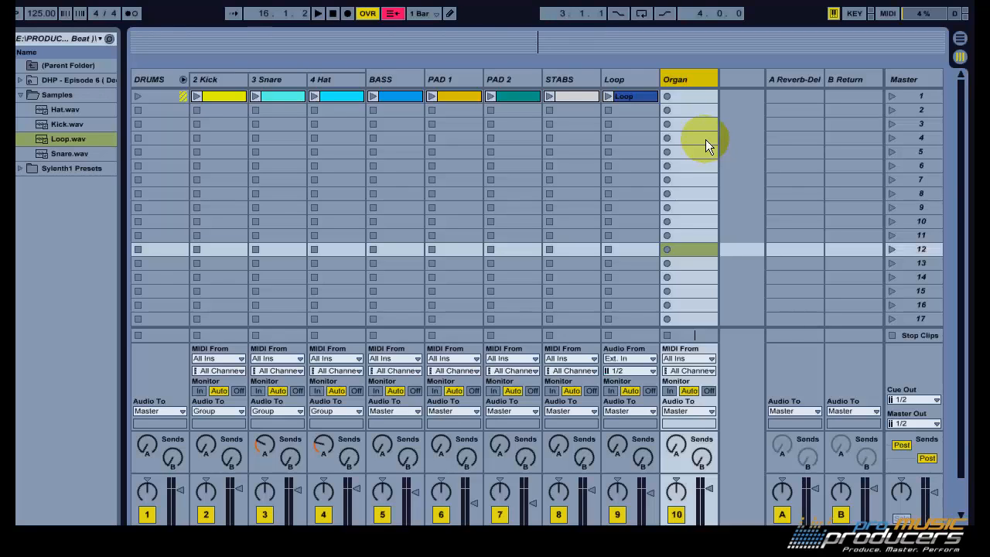
Create an empty MIDI clip in the Organ track's first slot and launch it together with the Loop clip
double_click(689, 97)
left_click(667, 88)
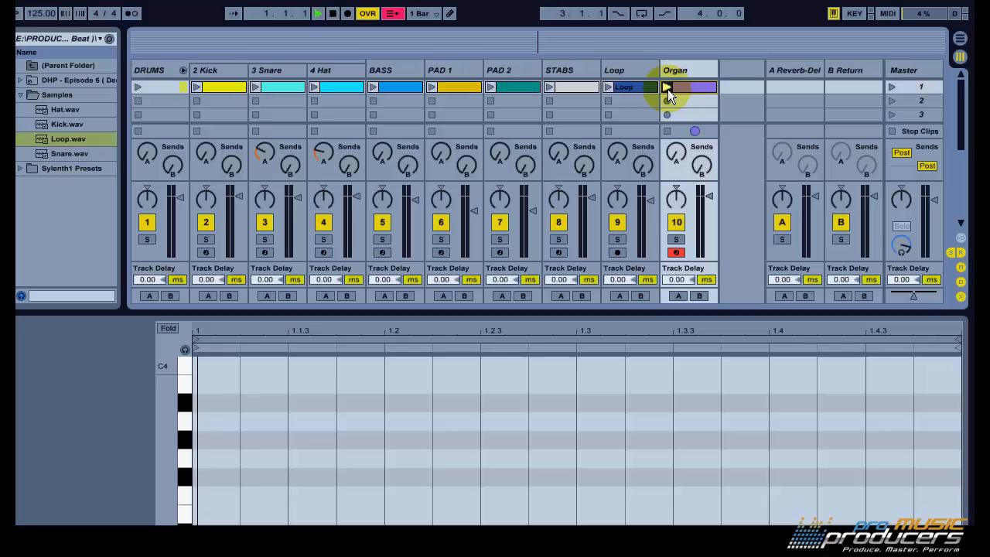
left_click(609, 87)
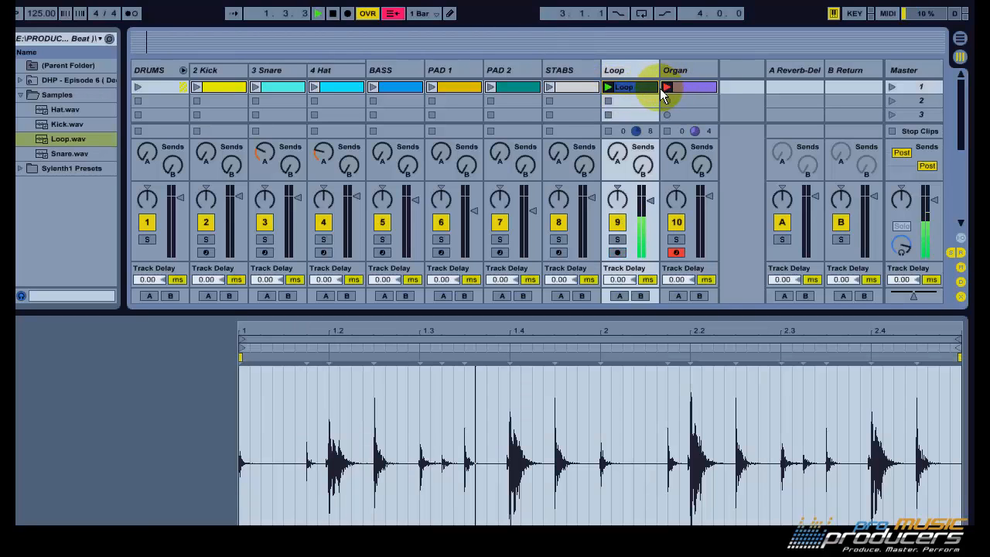
Insert a G2 minor chord in the Organ clip at 1.1.4, using sixteenth notes on G2, A#2 and D3
left_click(687, 84)
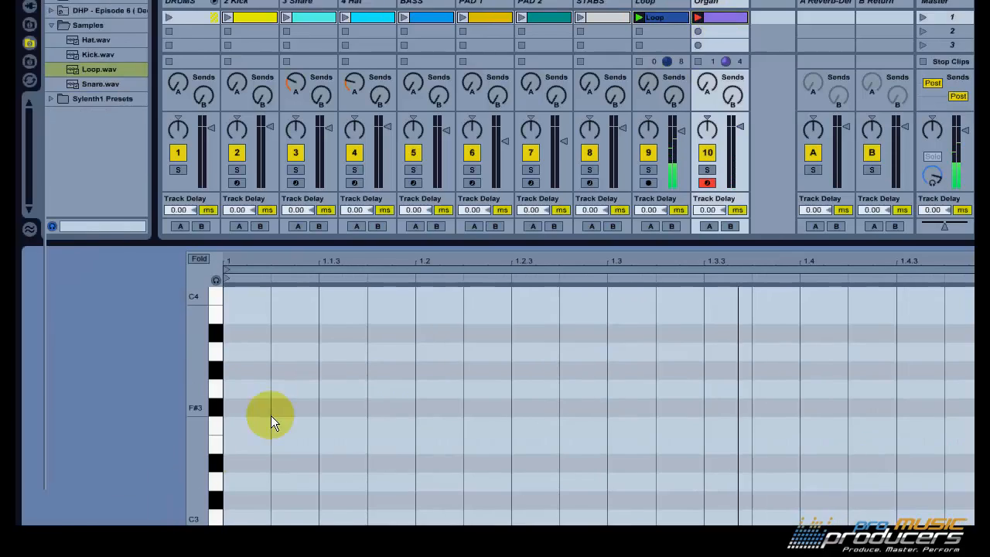
scroll(203, 385, "down", 5)
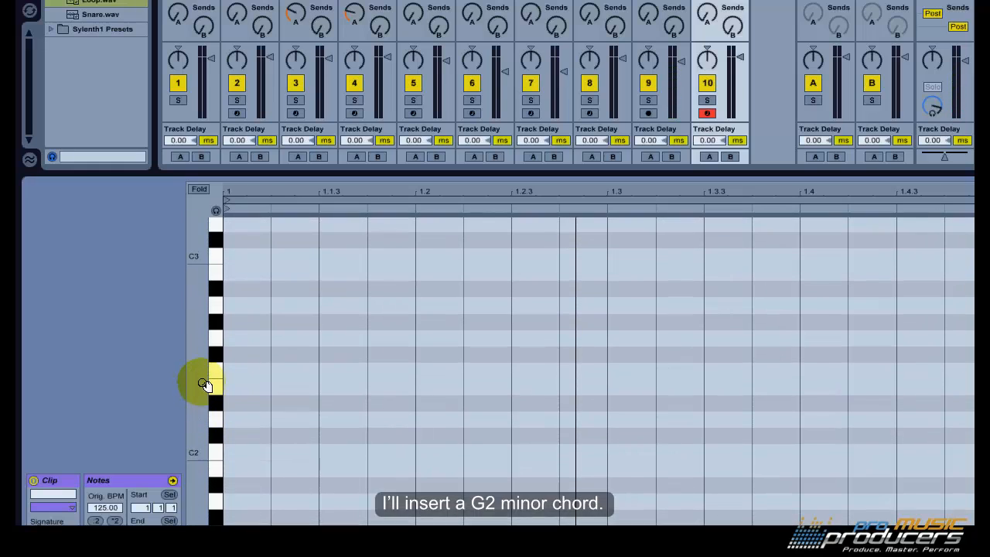
scroll(203, 384, "up", 1)
double_click(403, 375)
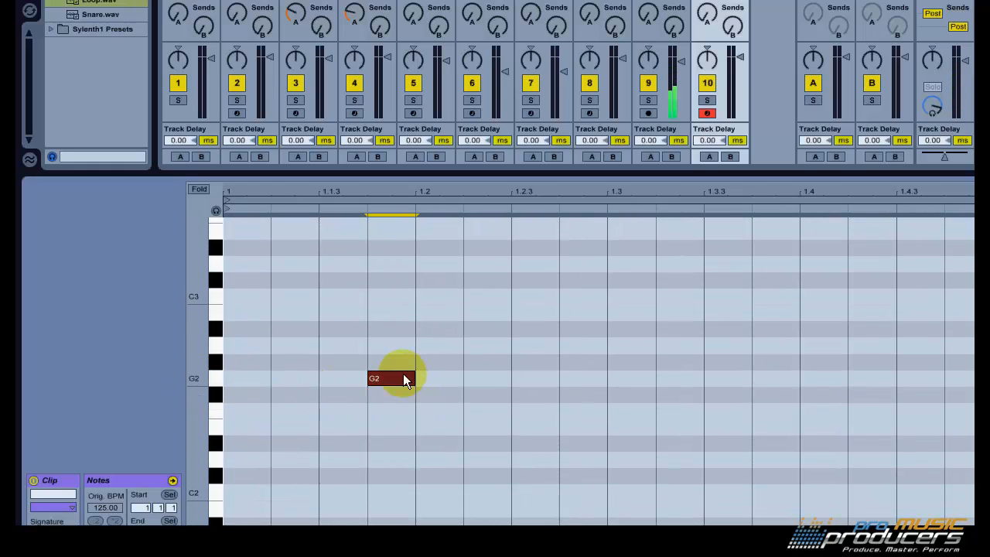
double_click(394, 330)
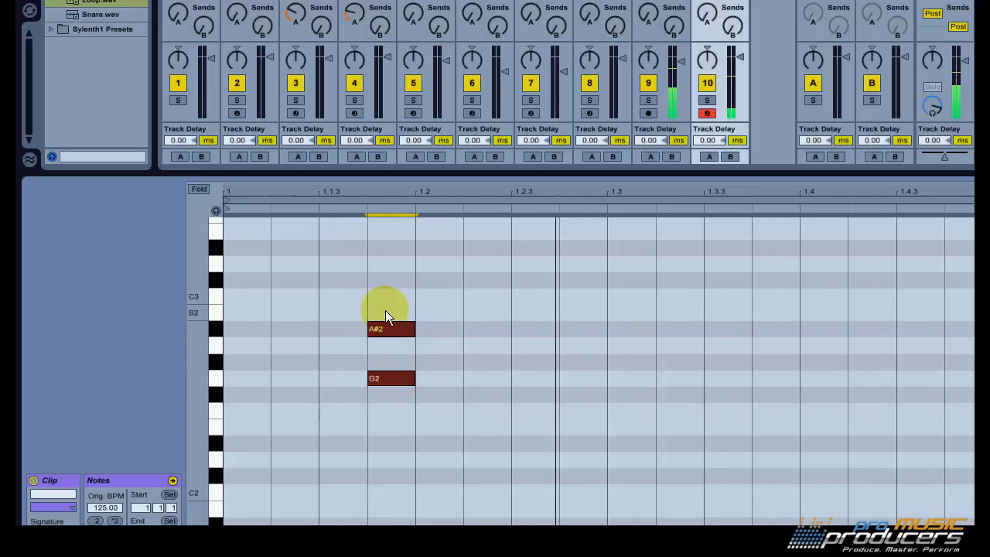
double_click(390, 265)
scroll(205, 315, "up", 1)
scroll(206, 315, "up", 2)
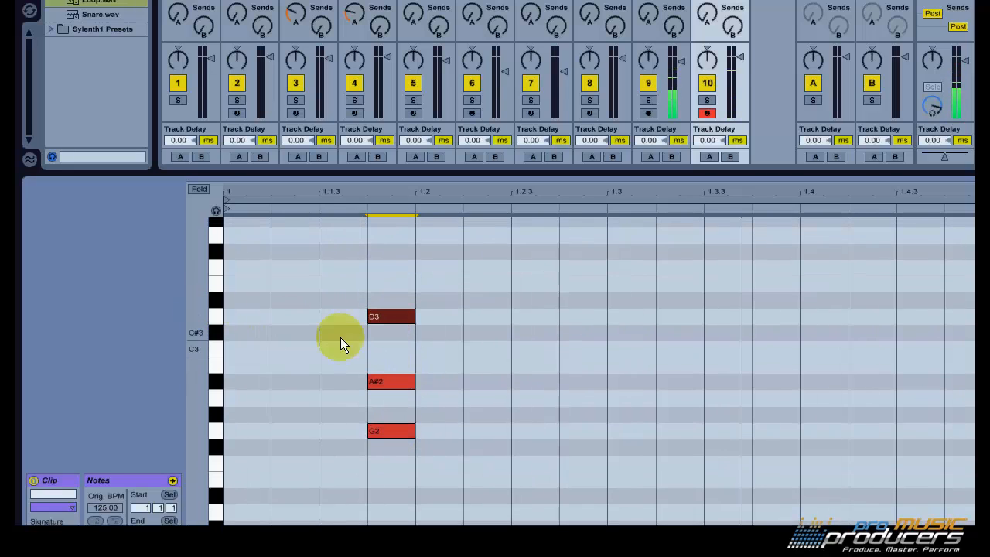
Transpose the D3 note at 1.1.4 in the Organ clip up one octave to D4, and insert a sixteenth-note G3 in the same chord
left_click(424, 342)
left_click(380, 317)
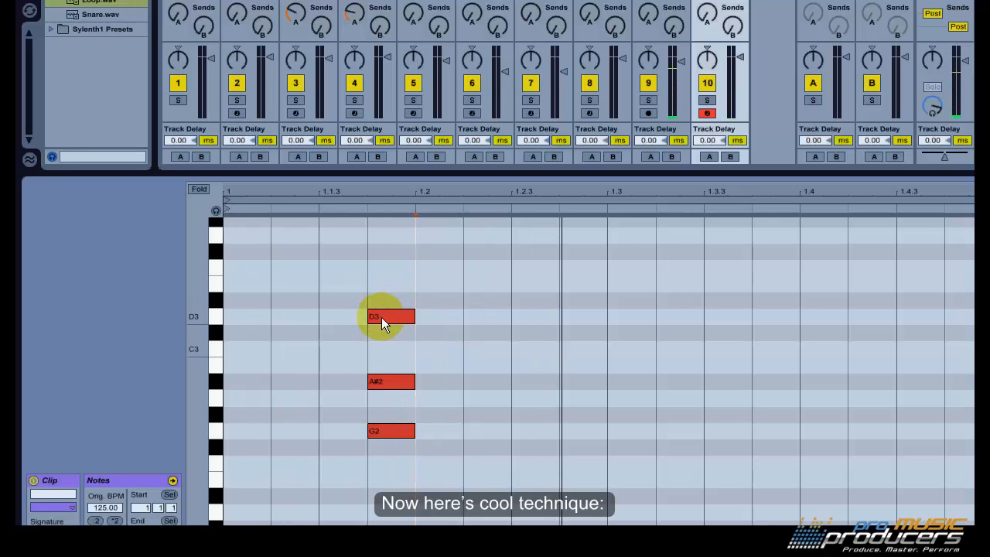
scroll(259, 314, "up", 3)
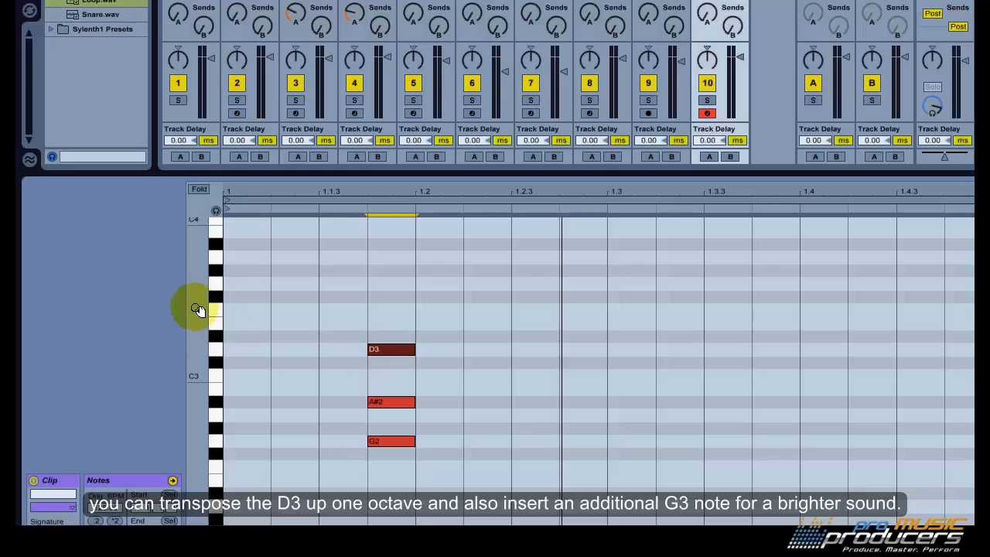
left_click_drag(194, 309, 266, 321)
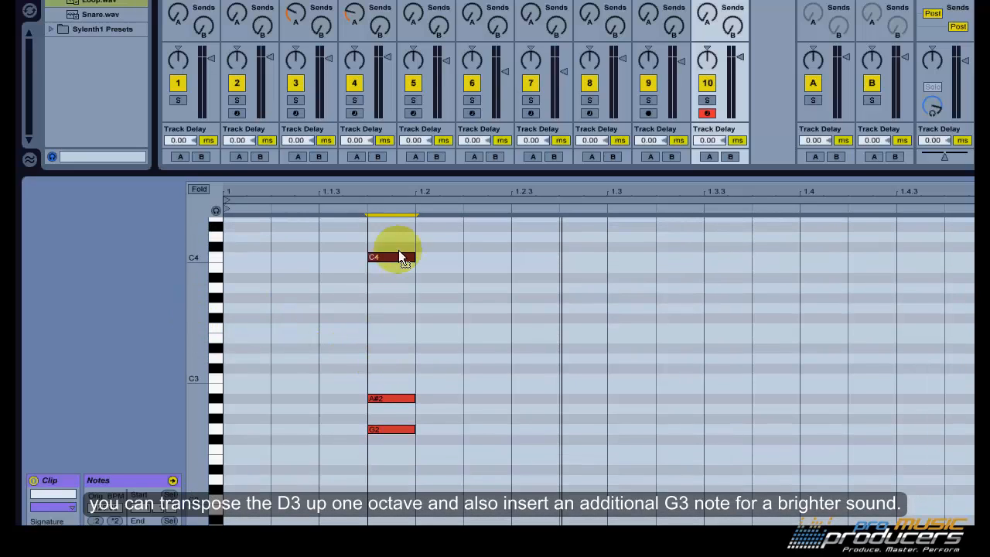
left_click_drag(399, 251, 405, 236)
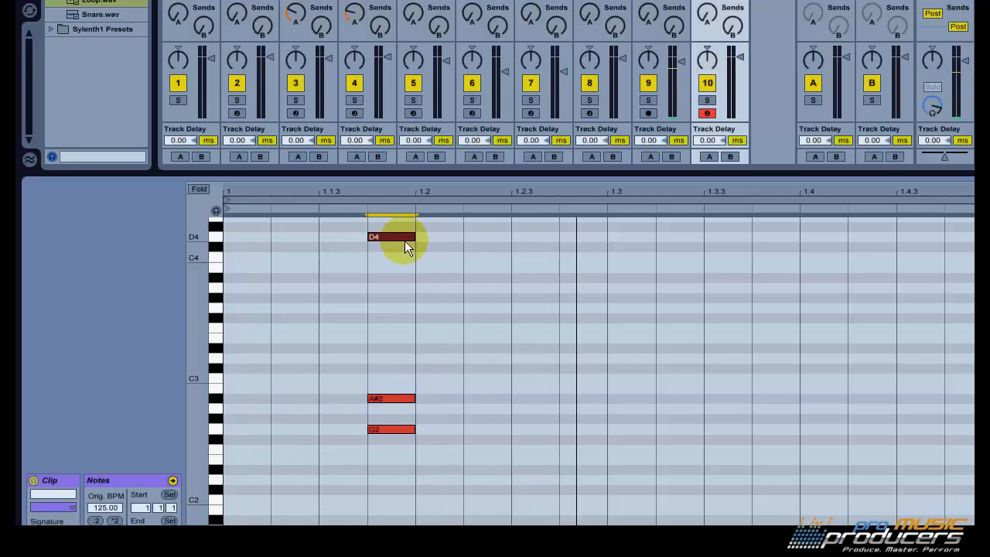
double_click(389, 308)
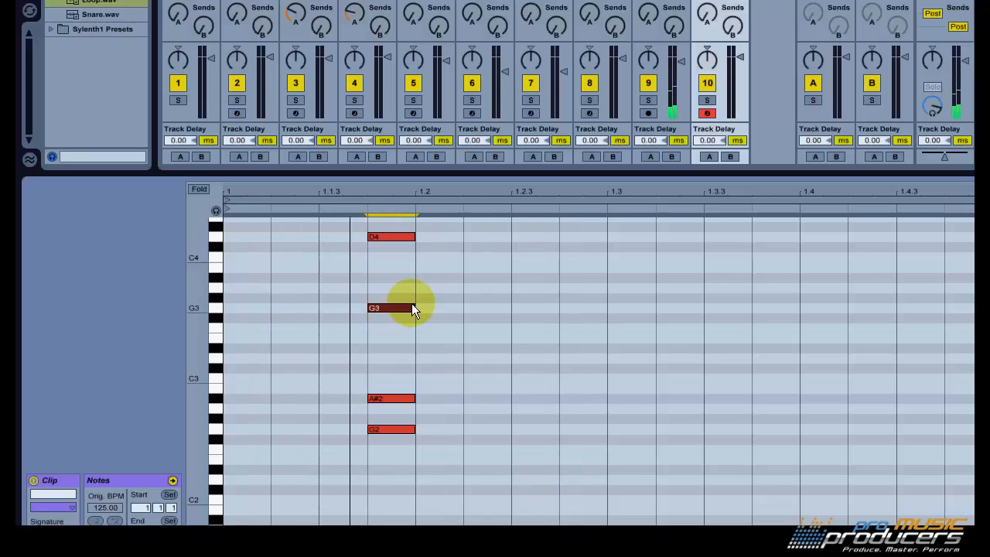
Copy the four-note Organ chord (G2, A#2, G3, D4) to 1.3.3 as sixteenth notes
left_click_drag(409, 223, 392, 431)
left_click_drag(392, 358, 888, 356)
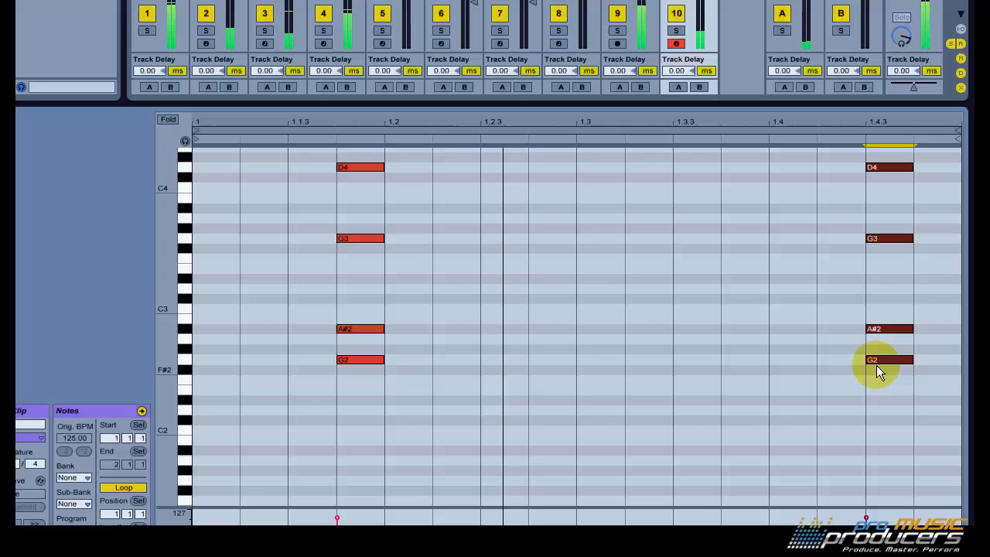
left_click_drag(876, 365, 763, 358)
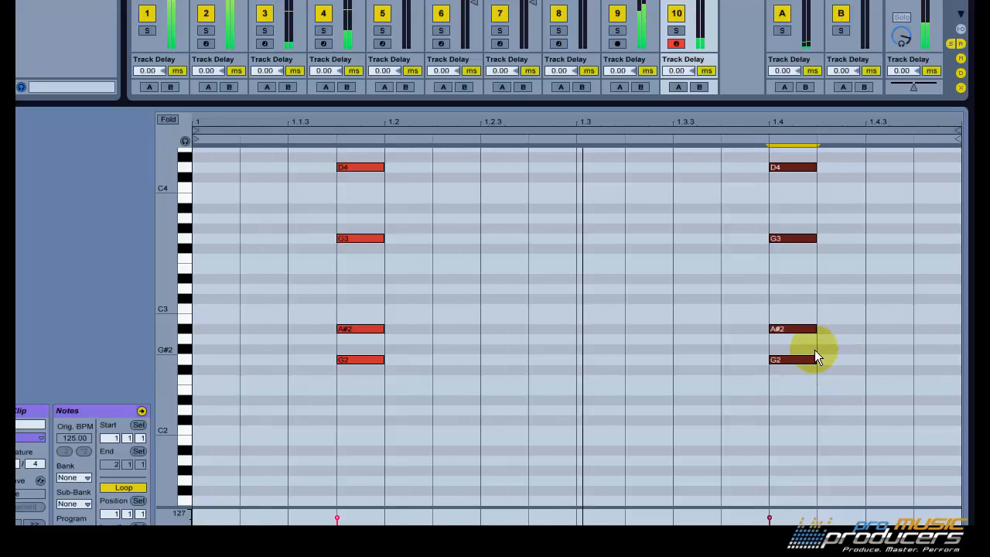
left_click_drag(813, 355, 945, 355)
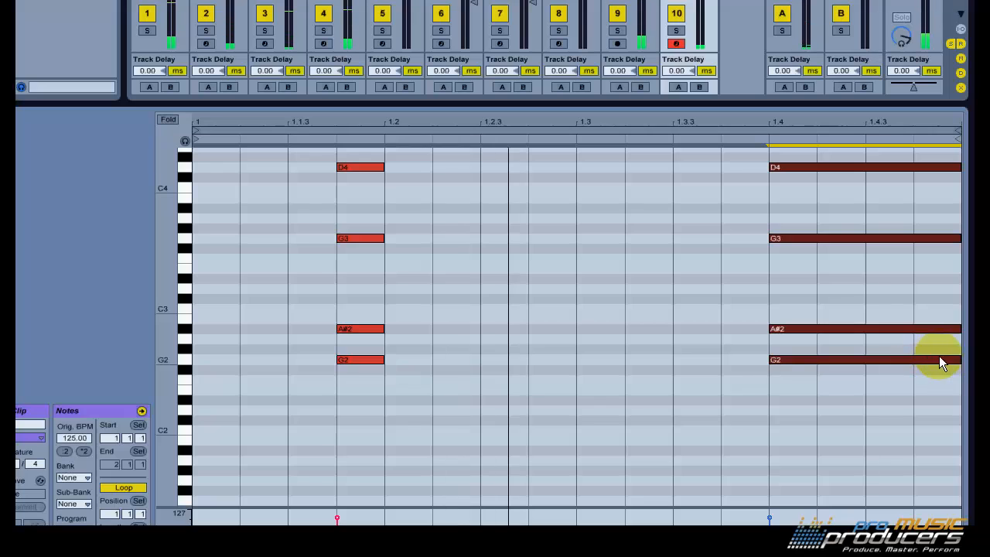
left_click_drag(959, 363, 713, 360)
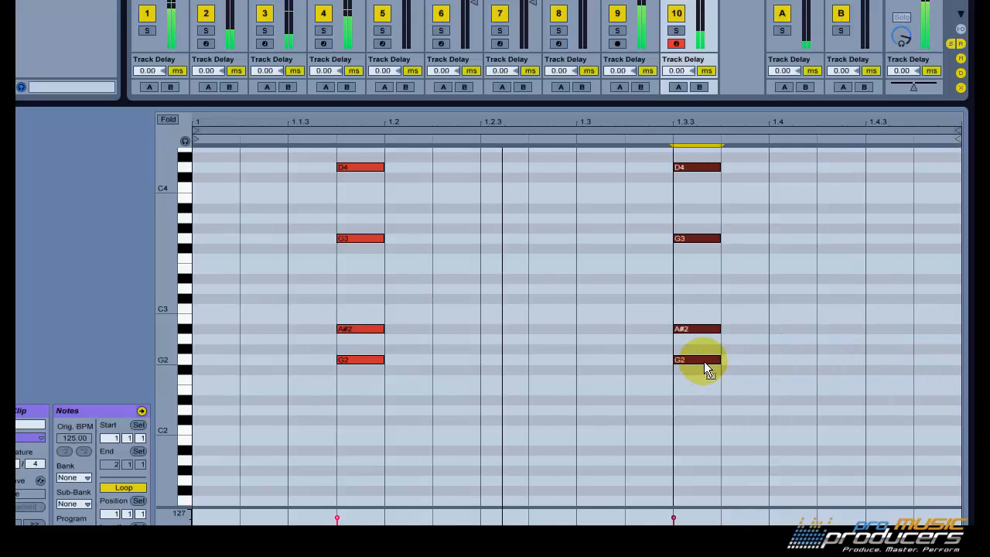
left_click(642, 258)
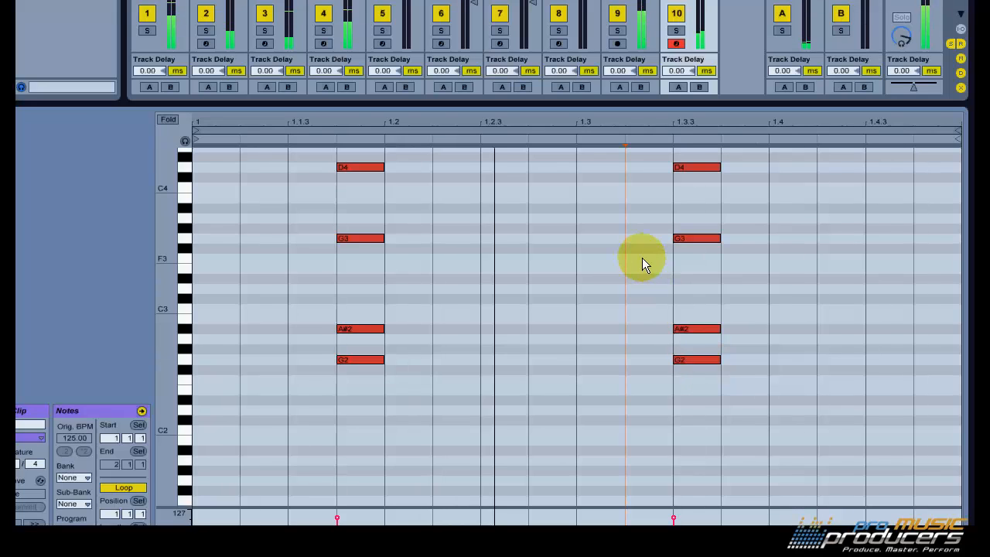
Try an eighth-note grid in the Organ clip and restore the sixteenth-note grid
right_click(557, 216)
left_click(616, 360)
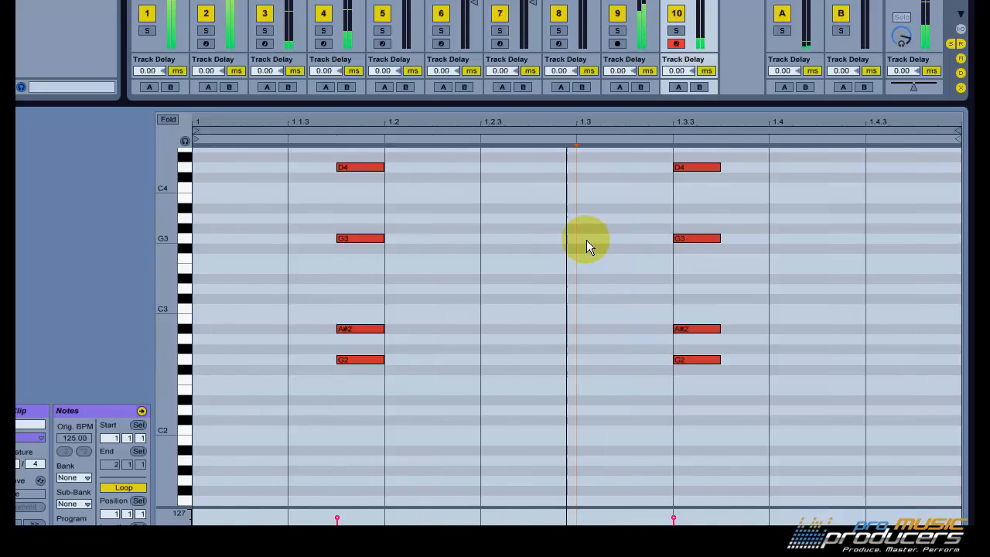
left_click(573, 222)
right_click(574, 222)
left_click(663, 360)
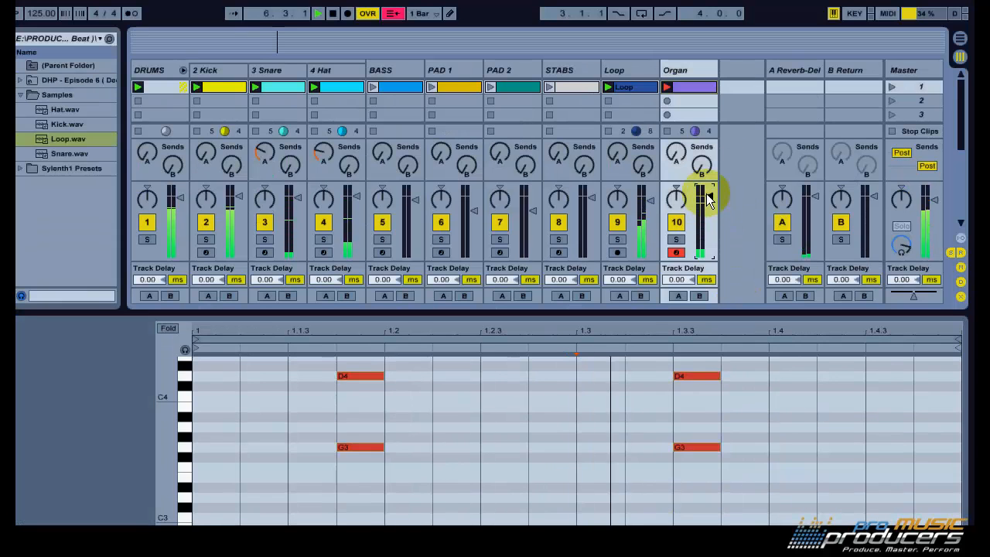
Play the STABS and Organ clips together from the start to check how their rhythms fit
key("space")
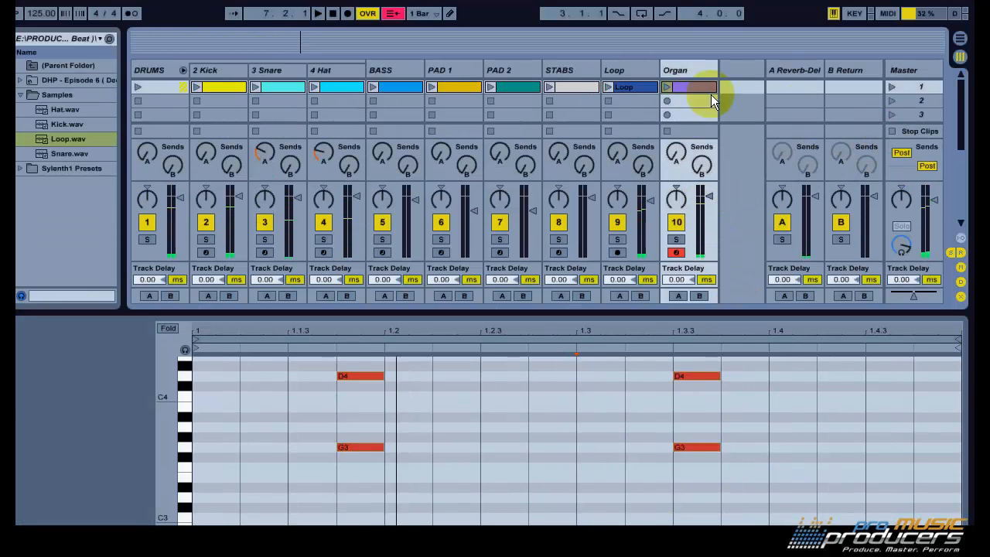
left_click(667, 86)
left_click(549, 86)
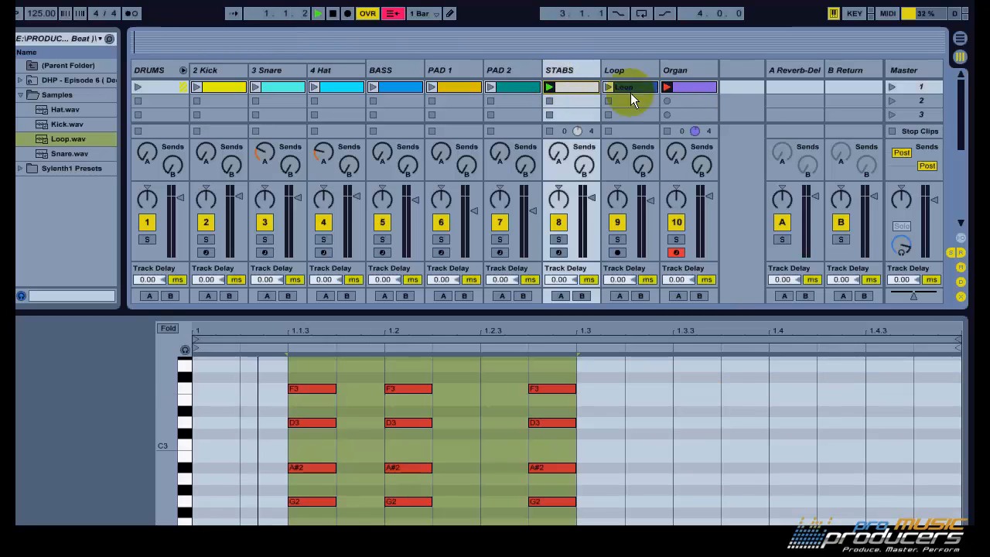
left_click(682, 87)
left_click_drag(671, 391, 716, 163)
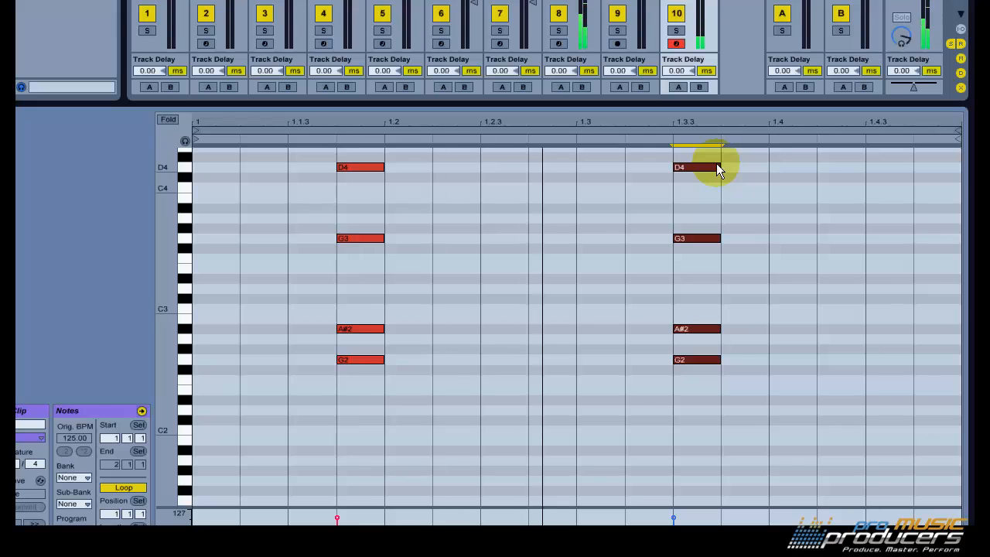
key("space")
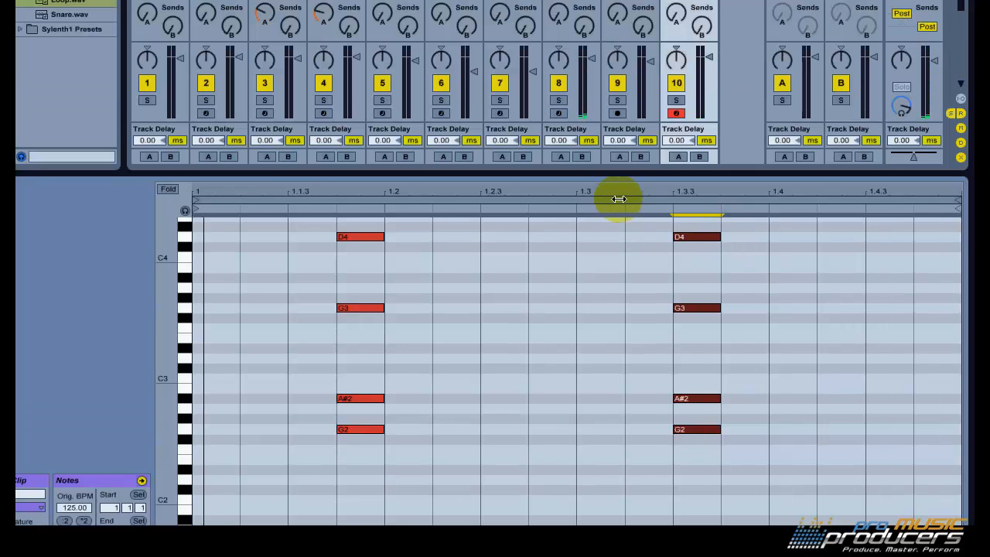
Duplicate the Organ clip's one-bar loop until the pattern fills four bars, and extend the loop to cover bars 1 to 4
left_click(619, 130)
key("ctrl+d")
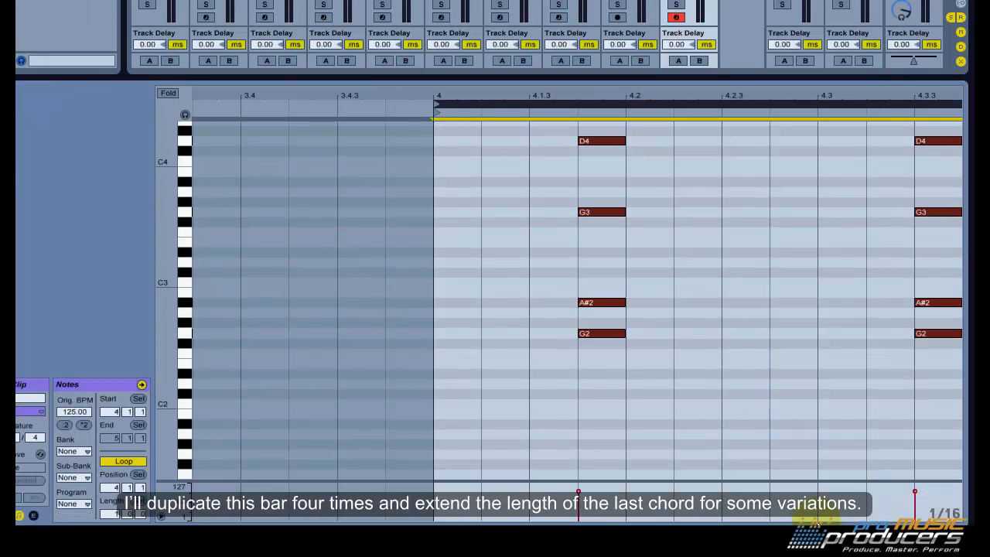
key("ctrl+d")
key("ctrl+d")
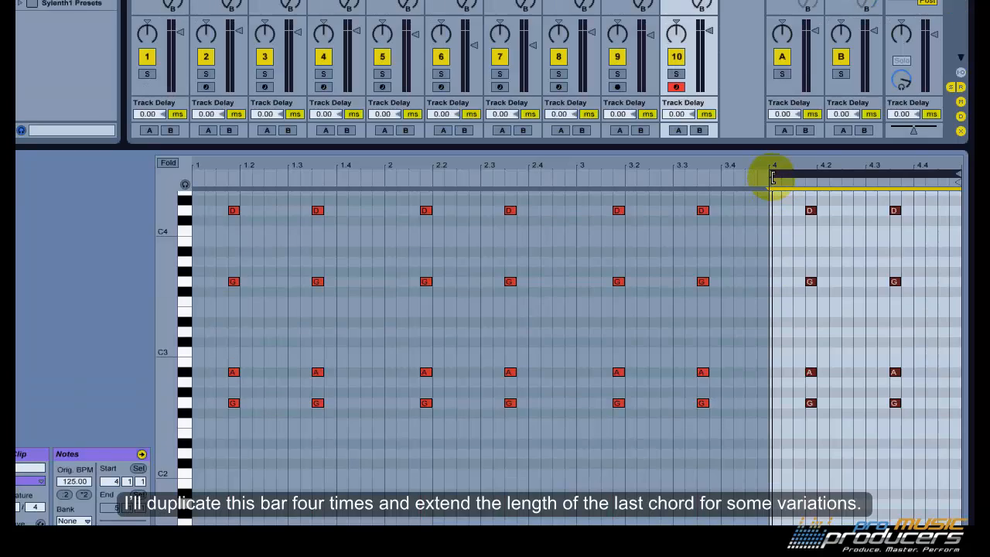
left_click_drag(771, 104, 191, 105)
Lengthen all four notes of the last chord in bar 4 up to the end of the Organ clip
right_click(364, 259)
left_click(425, 239)
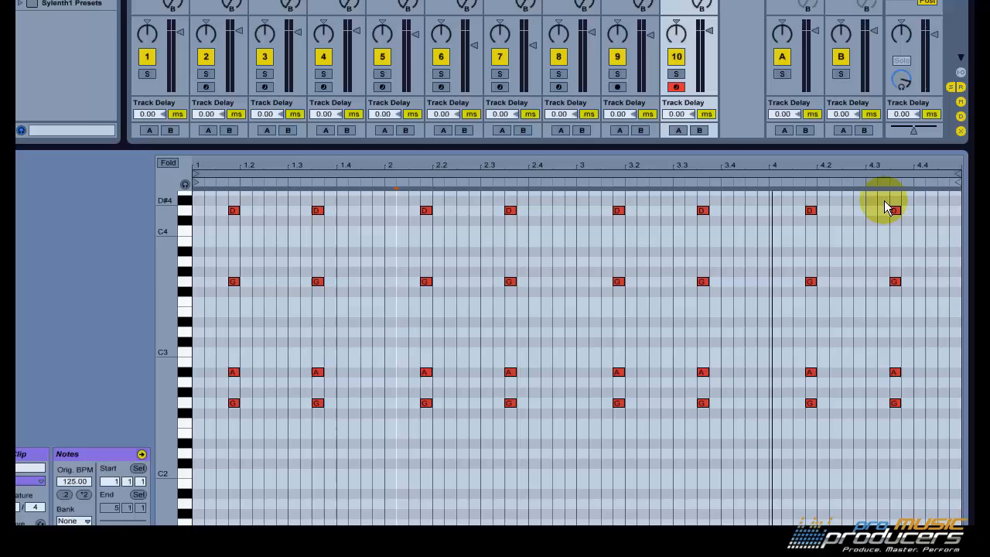
left_click_drag(914, 202, 945, 402)
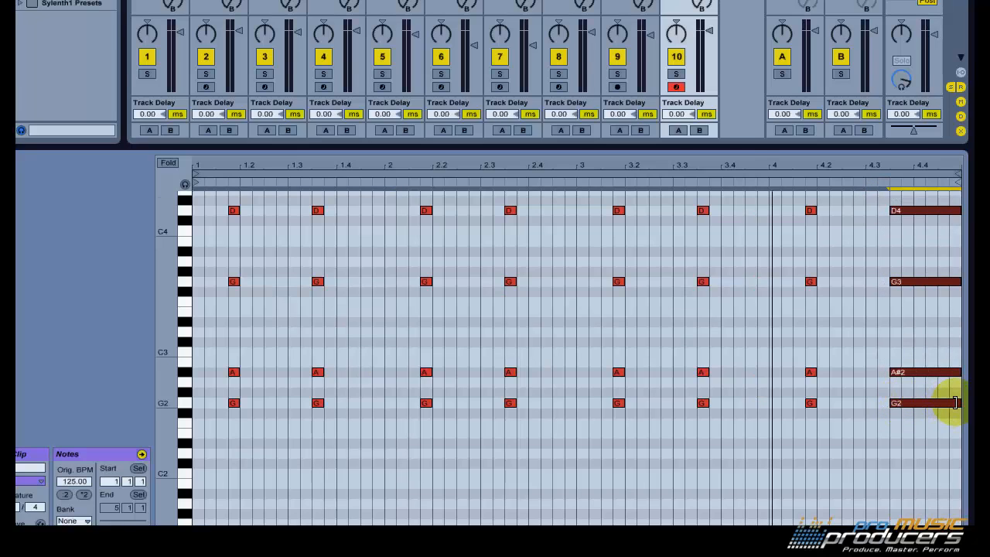
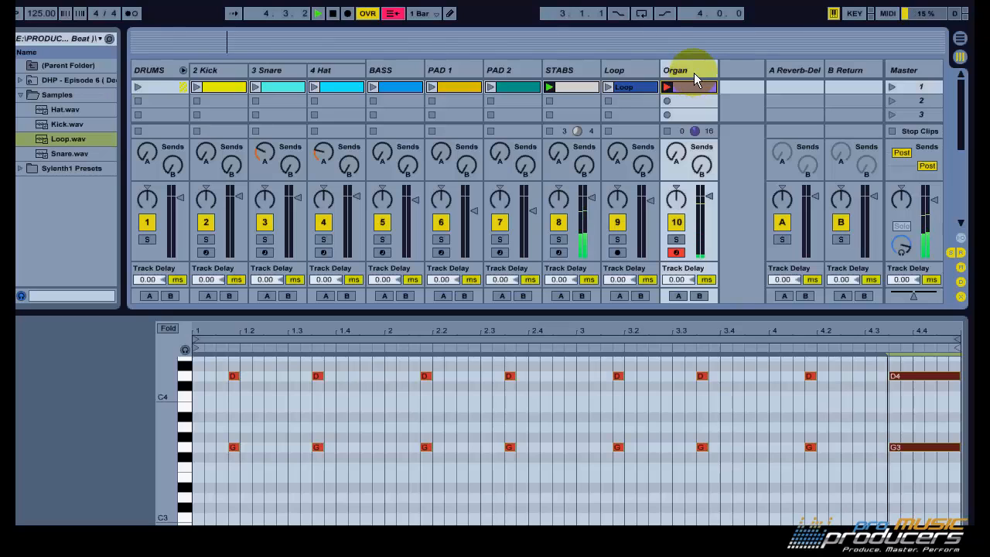
Play the Organ clip together with the drums, bass and stabs to judge it in the mix
double_click(695, 71)
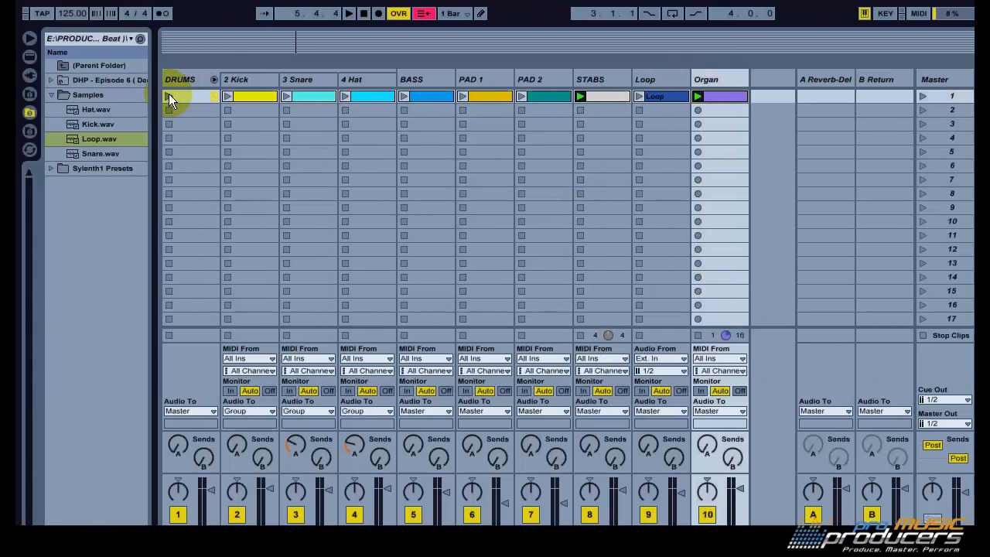
left_click(169, 95)
left_click(412, 94)
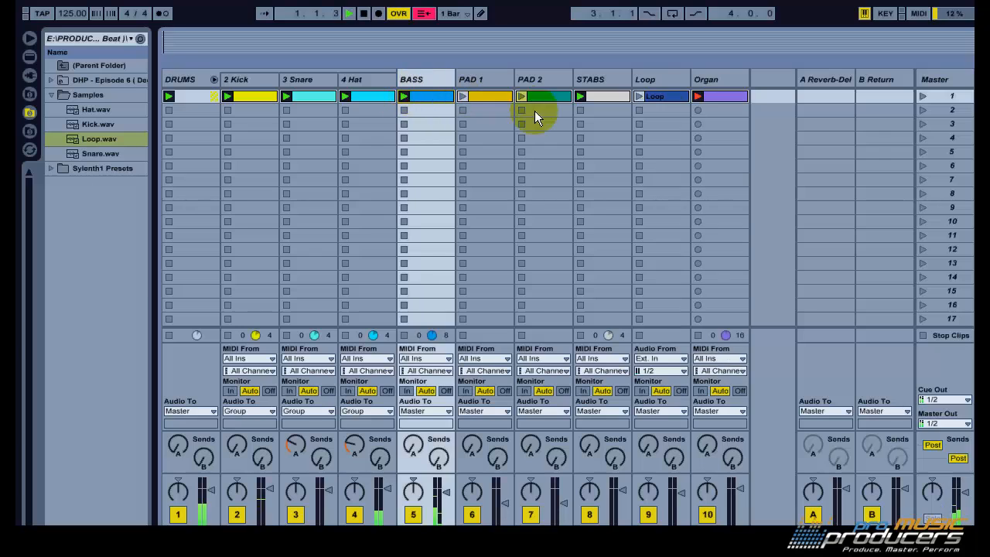
double_click(723, 96)
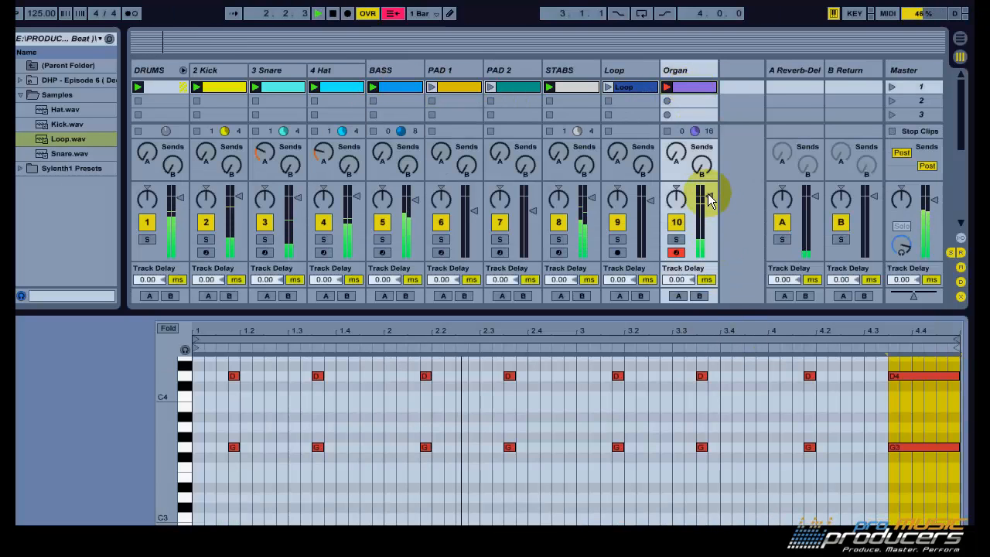
left_click(709, 200)
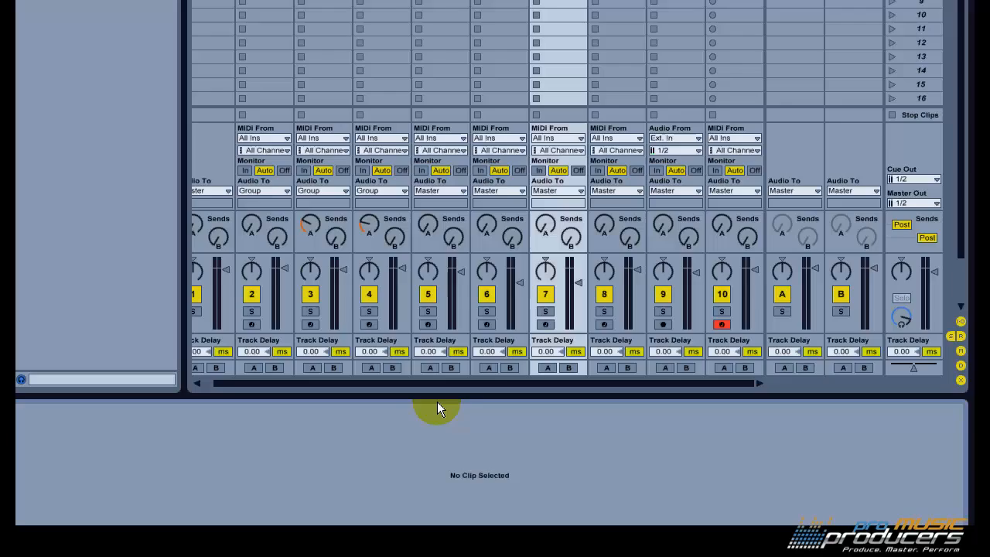
Fold the DRUMS group so that its kick, snare and hat tracks are hidden in Session View
left_click(438, 402)
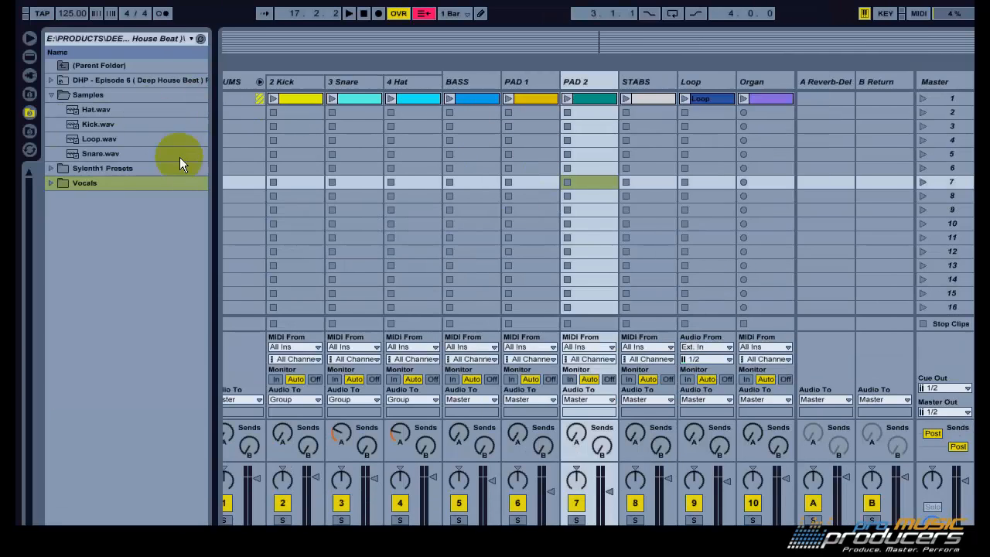
left_click(228, 81)
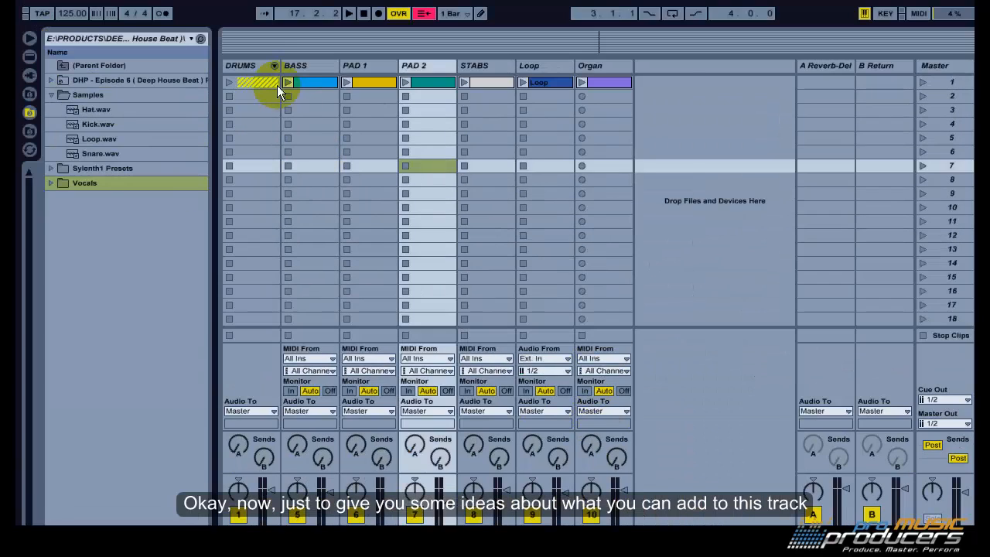
left_click(274, 80)
left_click(273, 77)
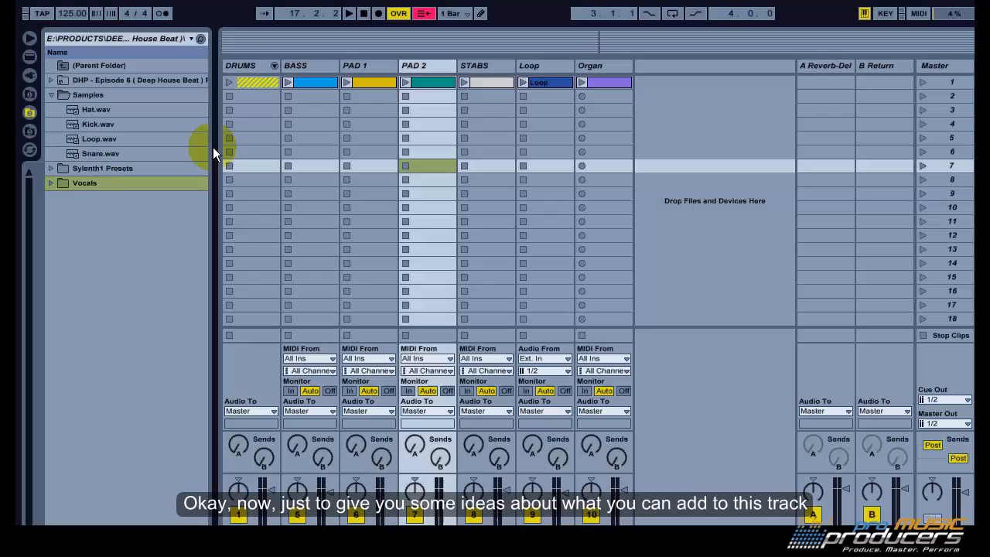
Preview vocal samples from the Vocoder folder of the Hy2rogen Glitch & Tech Vocals 6 pack
left_click(30, 132)
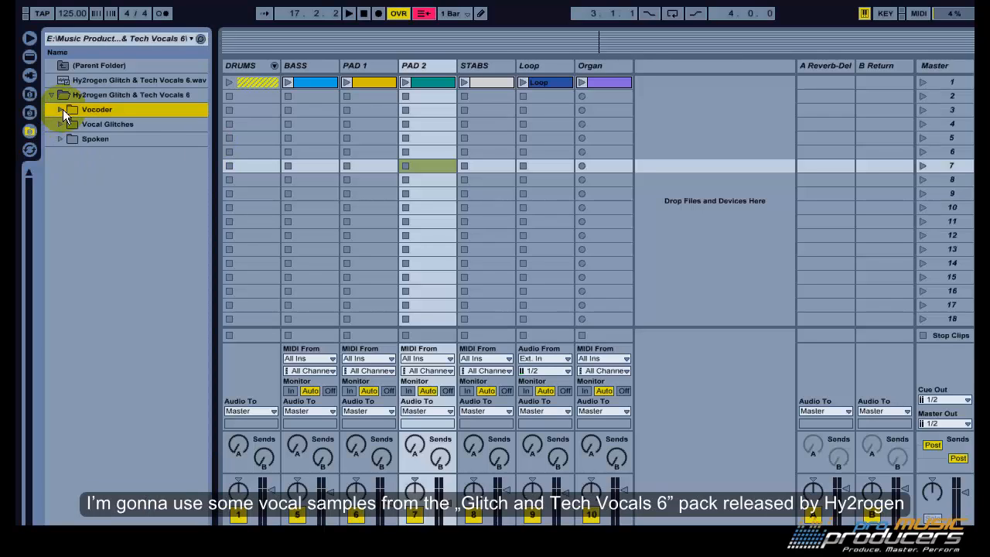
left_click(64, 113)
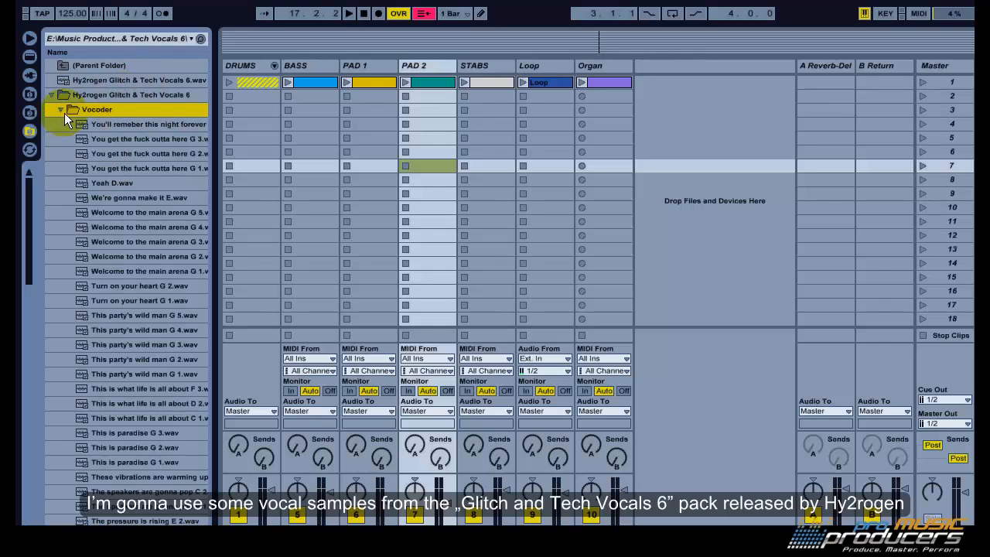
left_click(128, 151)
left_click(131, 243)
scroll(147, 247, "down", 5)
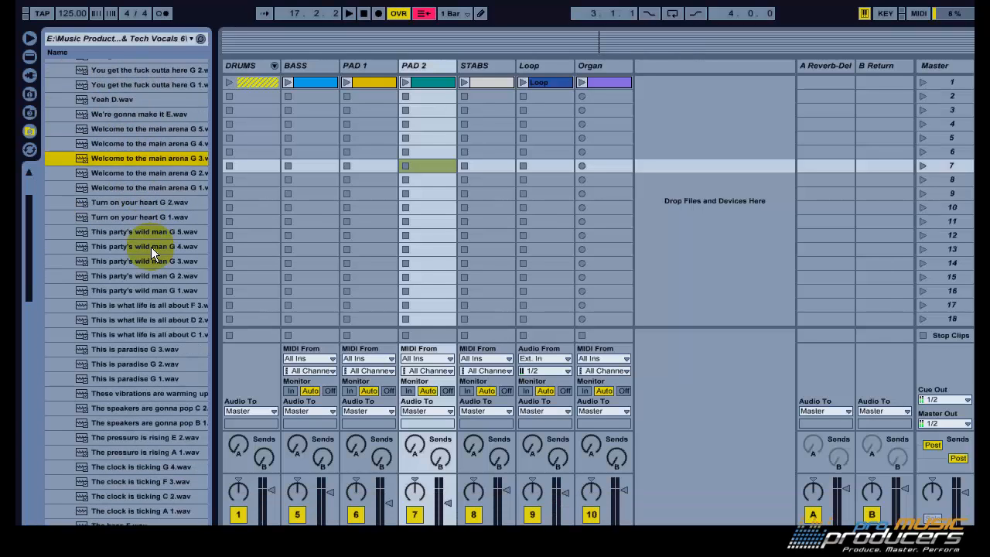
left_click(125, 453)
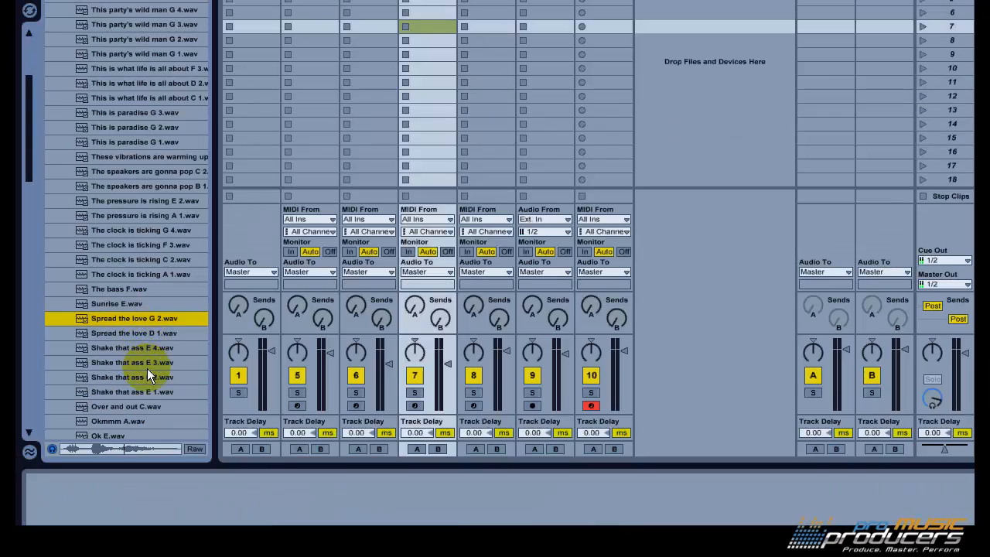
left_click(144, 446)
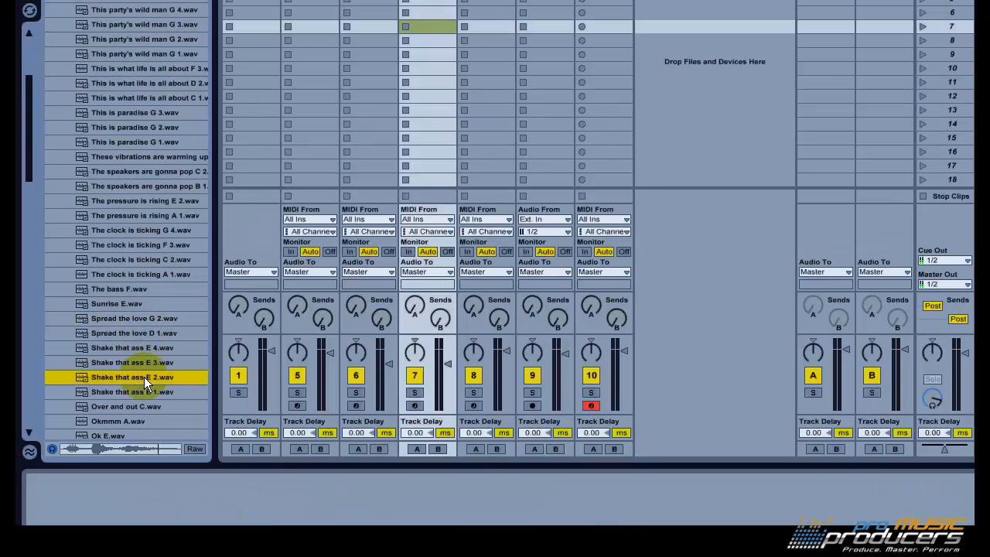
left_click(148, 217)
scroll(160, 361, "down", 3)
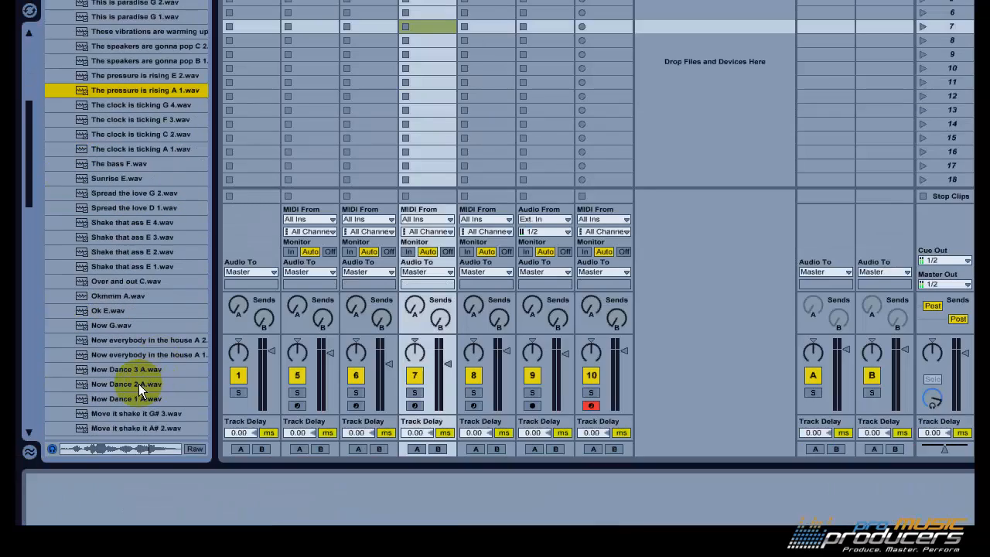
left_click(138, 384)
left_click_drag(27, 205, 27, 145)
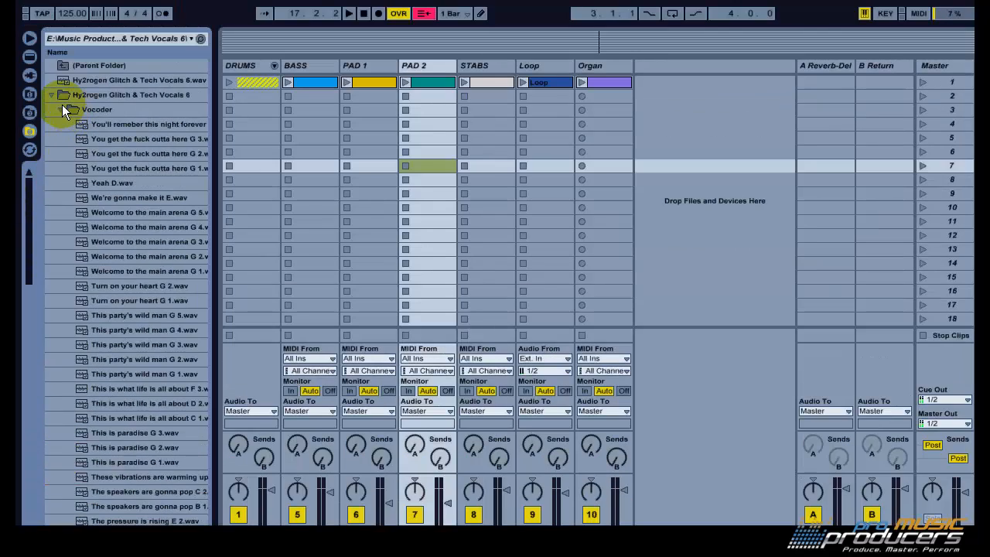
Collapse the Vocoder folder and open the Vocals folder inside the deep house beat project's folder in the browser
left_click(62, 108)
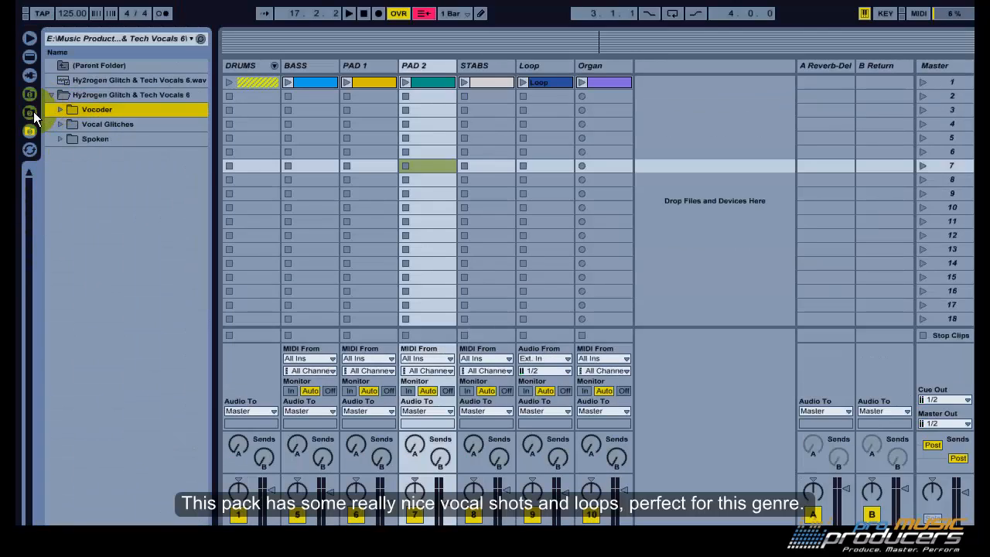
left_click(32, 112)
left_click(50, 182)
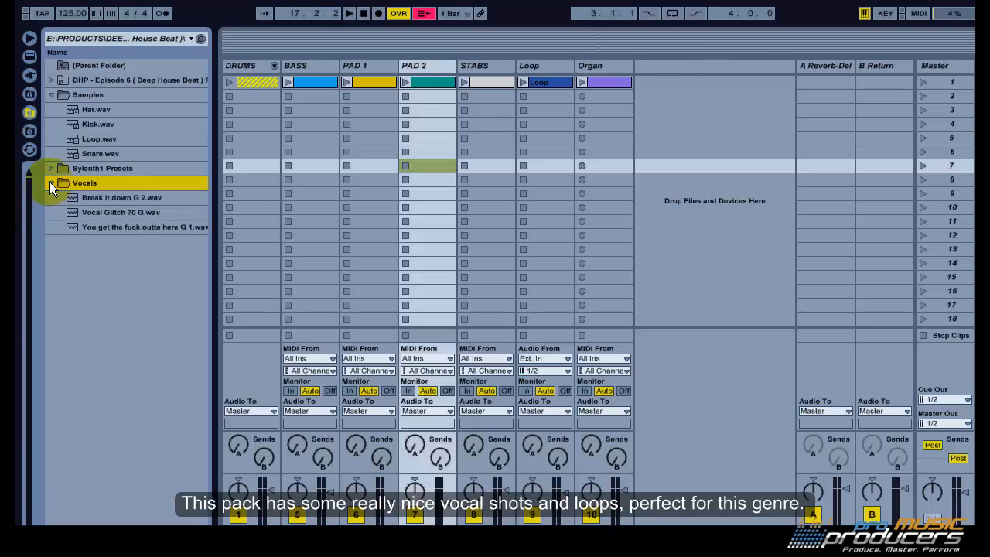
Insert an empty Drum Rack instrument as a new track after the Organ track
left_click(30, 57)
left_click(51, 66)
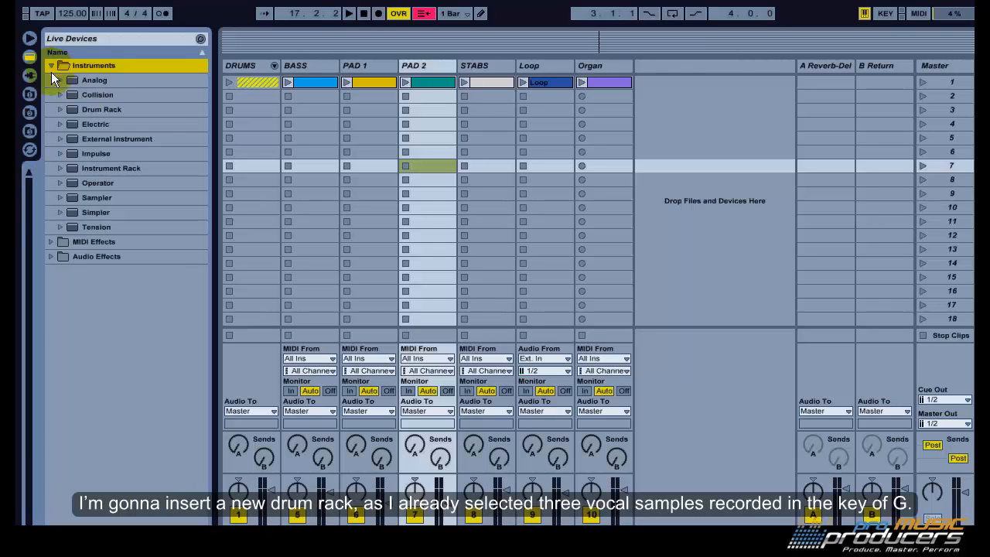
left_click(133, 114)
left_click_drag(682, 177, 677, 154)
Rename the new Drum Rack track as "Vocals"
right_click(662, 82)
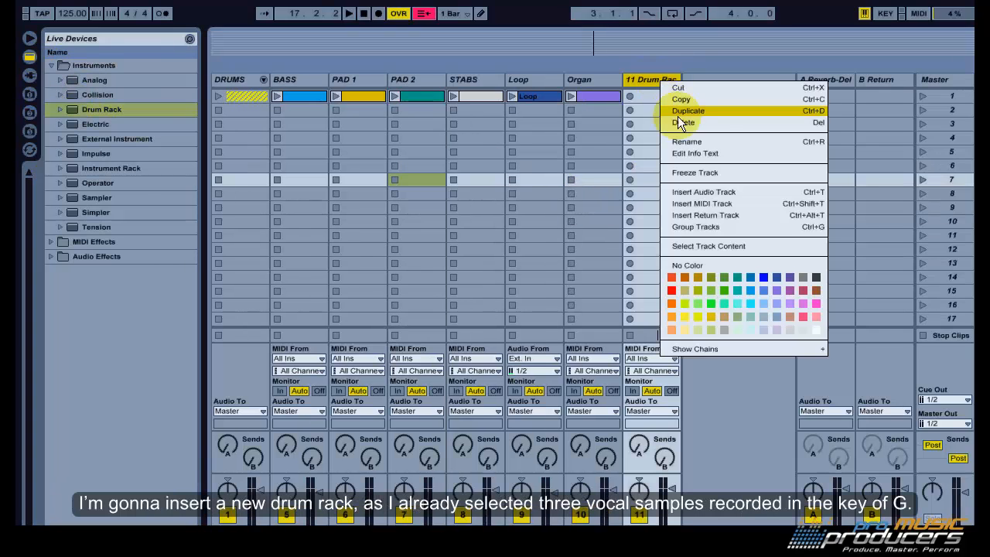
left_click(690, 138)
type("VOA")
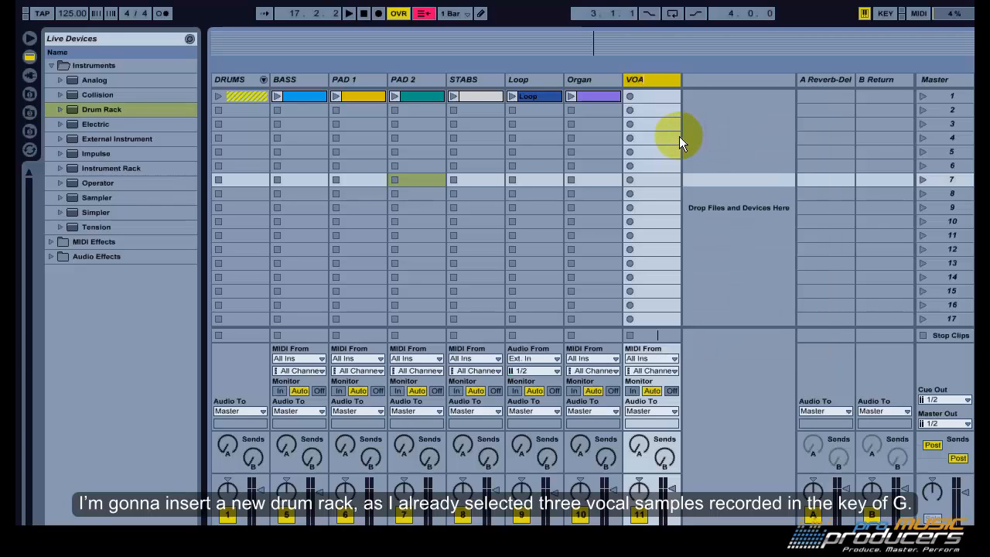
key("BackSpace")
type("c")
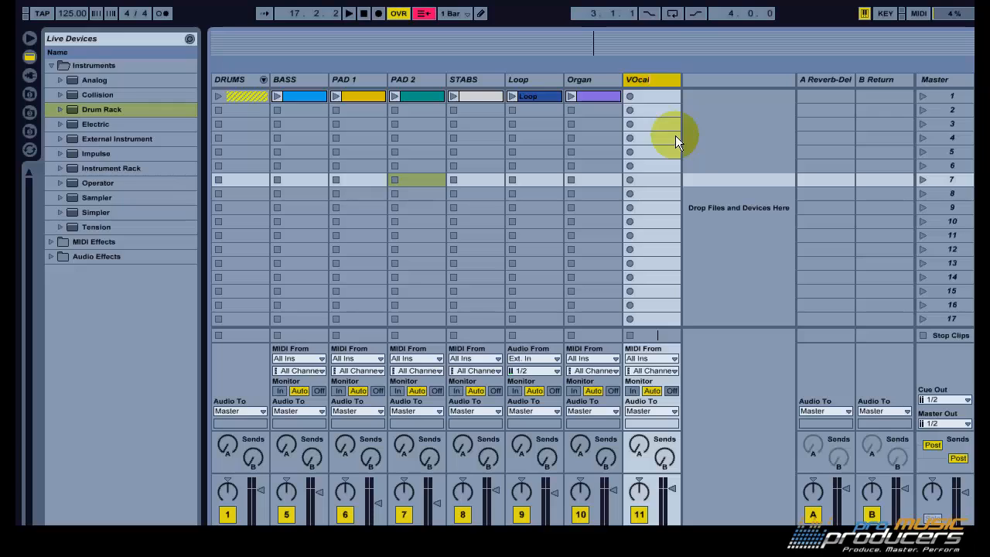
type("al")
key("BackSpace")
key("BackSpace")
key("BackSpace")
key("BackSpace")
key("BackSpace")
type("Vocals")
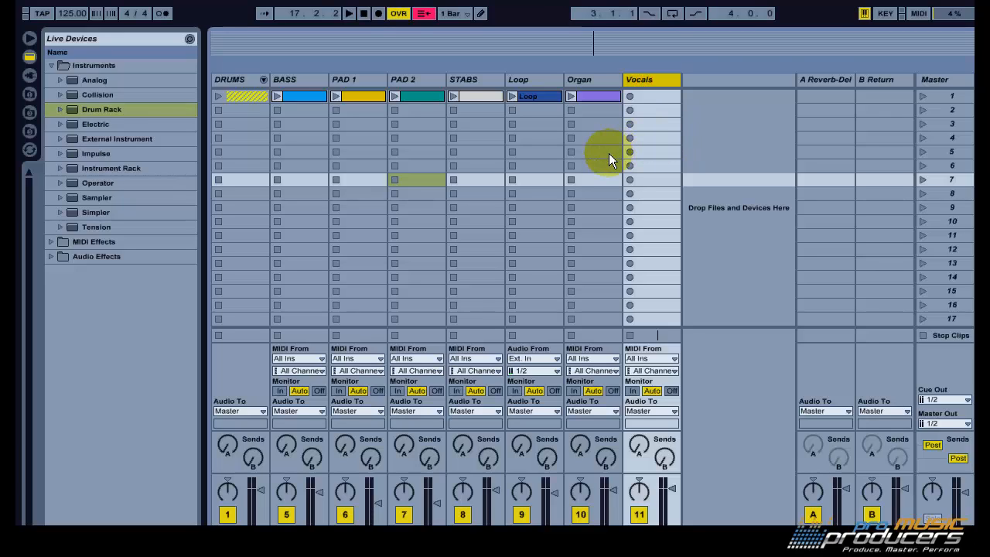
Load Break it down G 2, Vocal Glitch 70 G and You get the fuck outta here G 1 onto the three Drum Rack pads before D#2
left_click(29, 111)
left_click_drag(108, 235, 100, 197)
left_click_drag(102, 199, 82, 399)
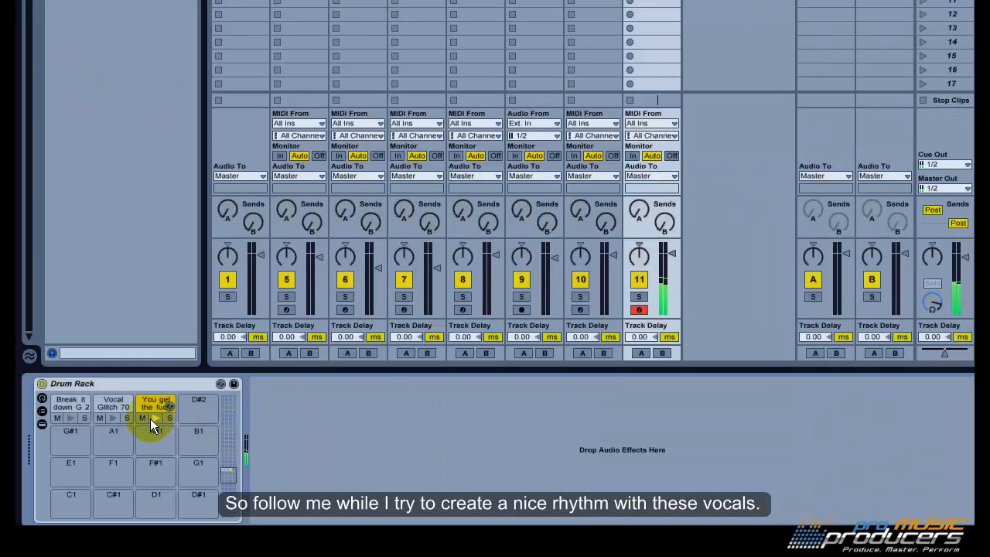
Audition the vocal samples on the Vocals track's Drum Rack pads
left_click(111, 416)
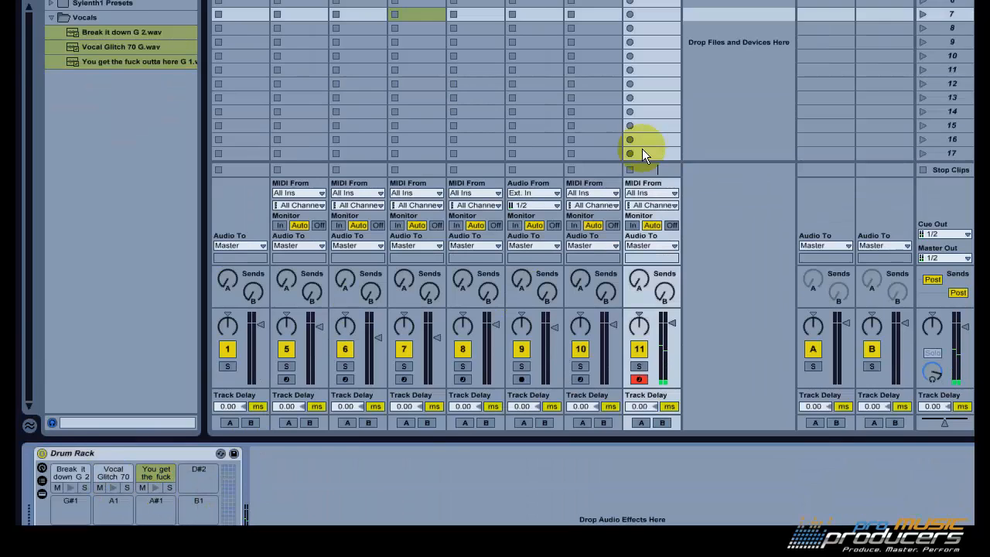
left_click(70, 418)
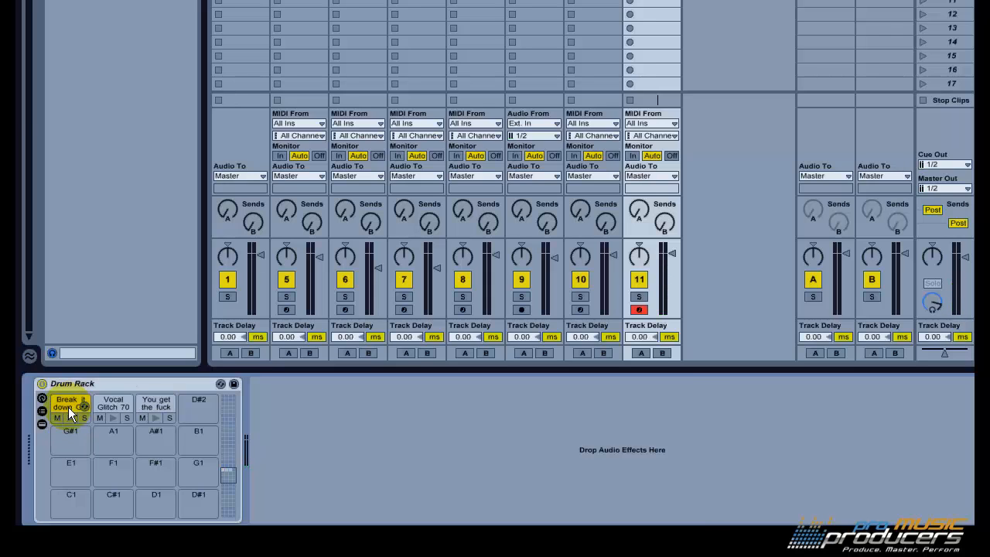
left_click(68, 406)
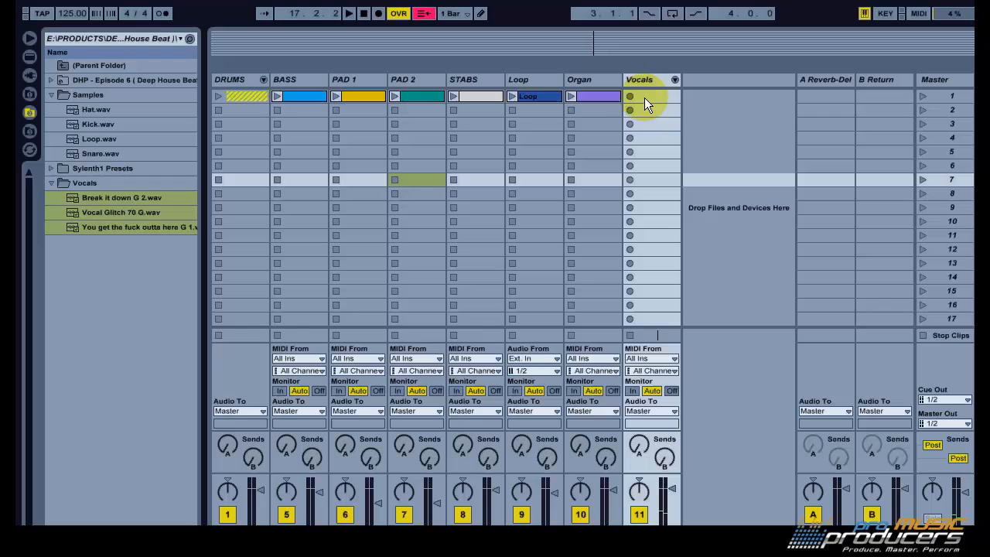
Create a MIDI clip in the first slot of the Vocals track, launch it and set its loop length to 2 bars
double_click(651, 95)
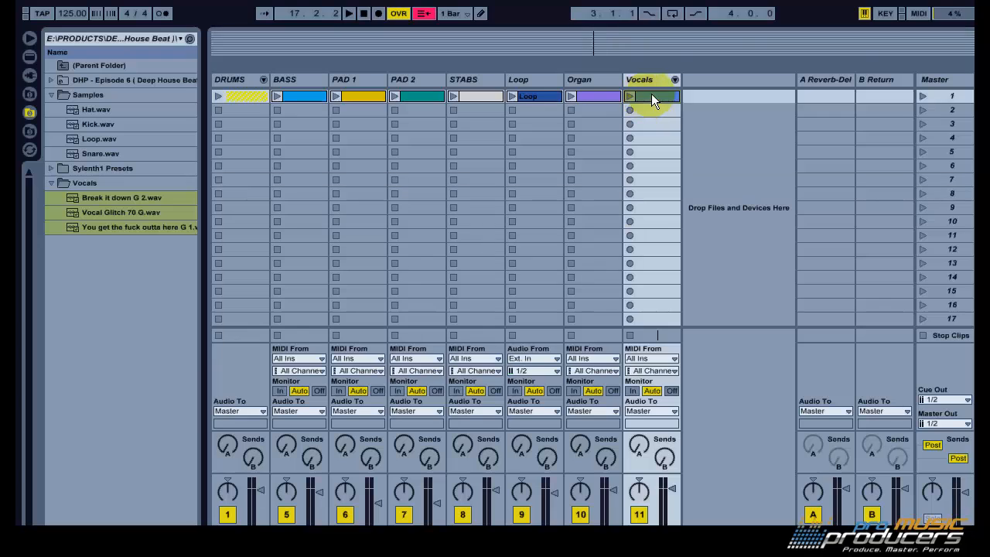
left_click(629, 97)
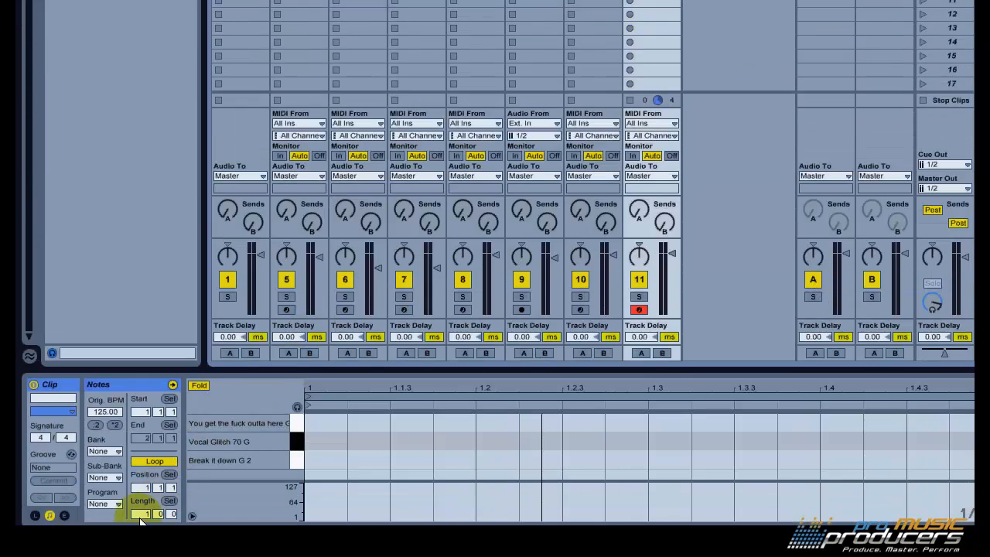
key("Return")
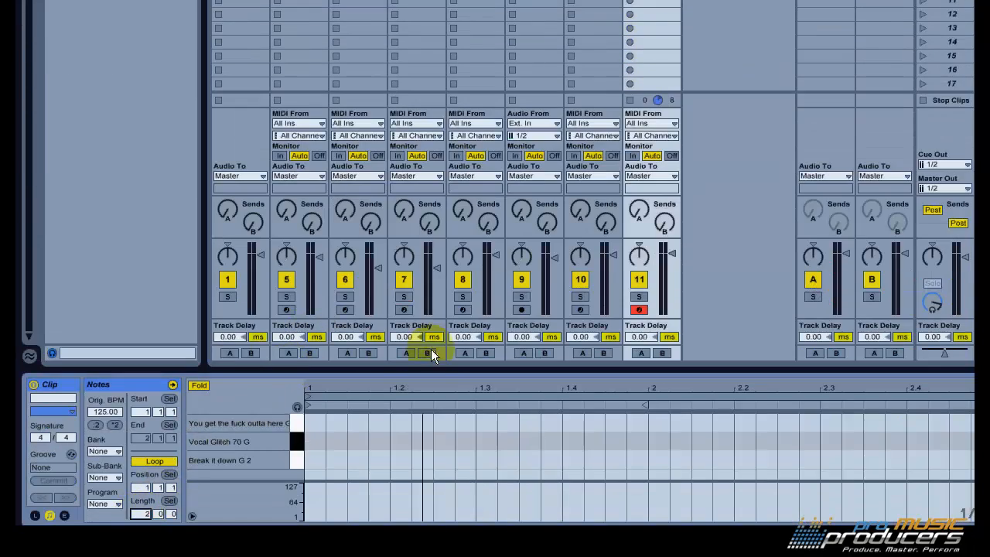
Enlarge the note editor and add a You get the fuck outta here G 1 note from the clip's start up to beat 1.3
left_click_drag(435, 371, 426, 181)
left_click(317, 222)
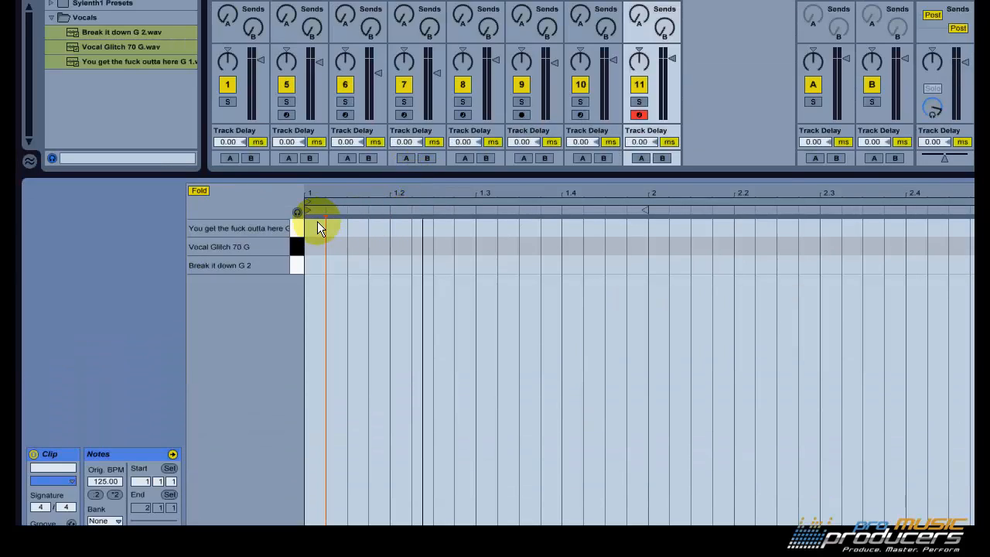
double_click(317, 224)
left_click_drag(322, 224, 481, 220)
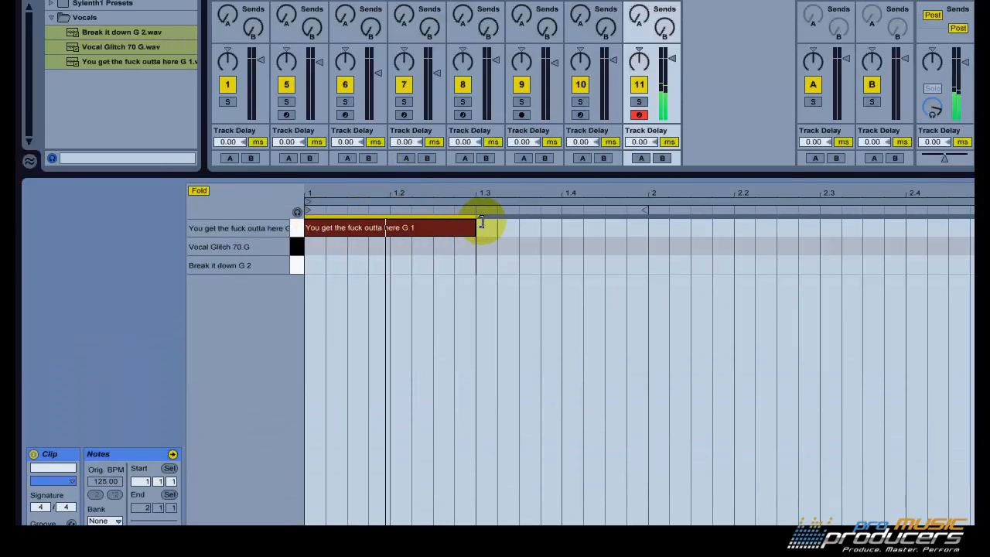
Add a Vocal Glitch 70 G note over the last eighth of bar 1, from 1.4.3 to bar 2
left_click(585, 245)
double_click(616, 244)
mouse_move(625, 245)
left_mouse_down()
mouse_move(669, 245)
mouse_move(641, 246)
left_mouse_up()
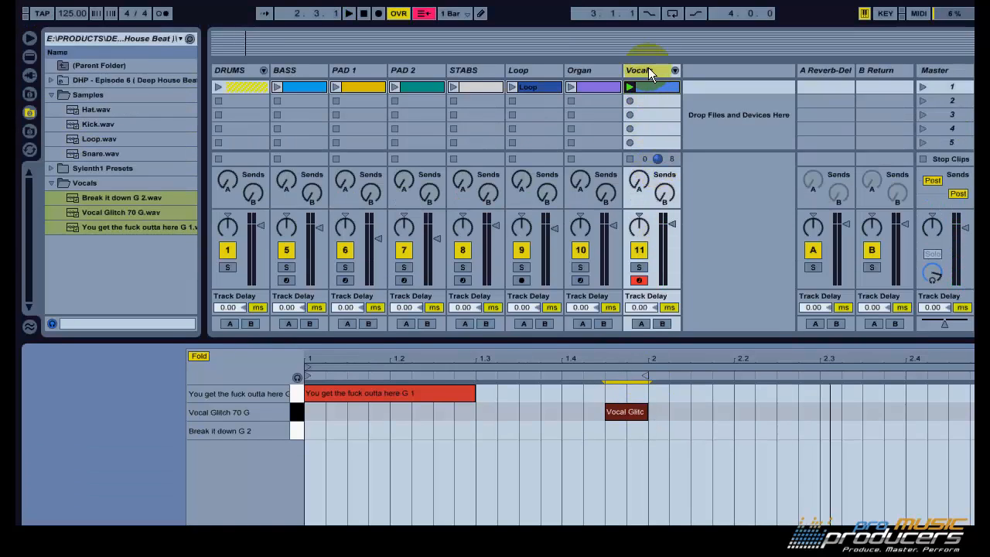
Move the start point of the Break it down G 2 sample to about two thirds of its length, auditioning the pad between adjustments
left_click(647, 69)
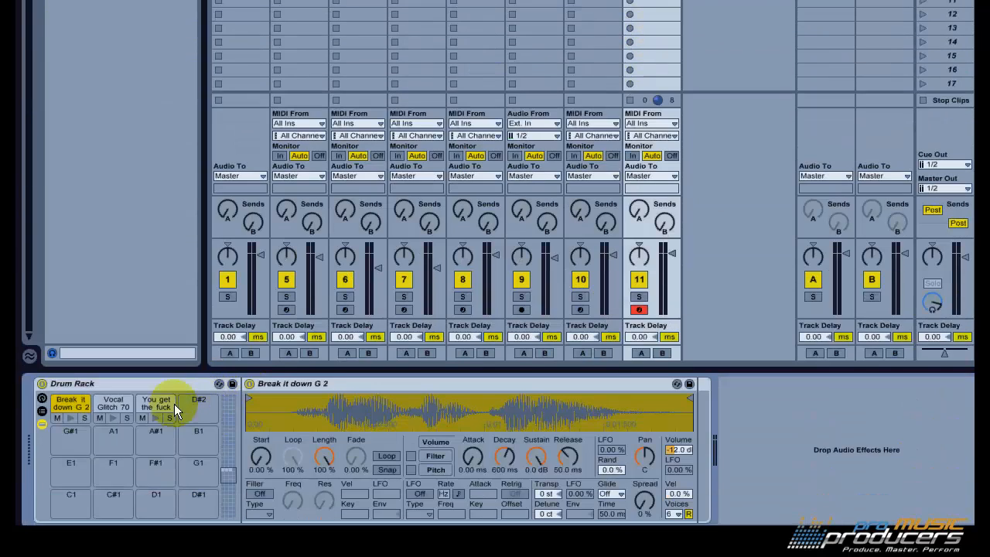
left_click(110, 404)
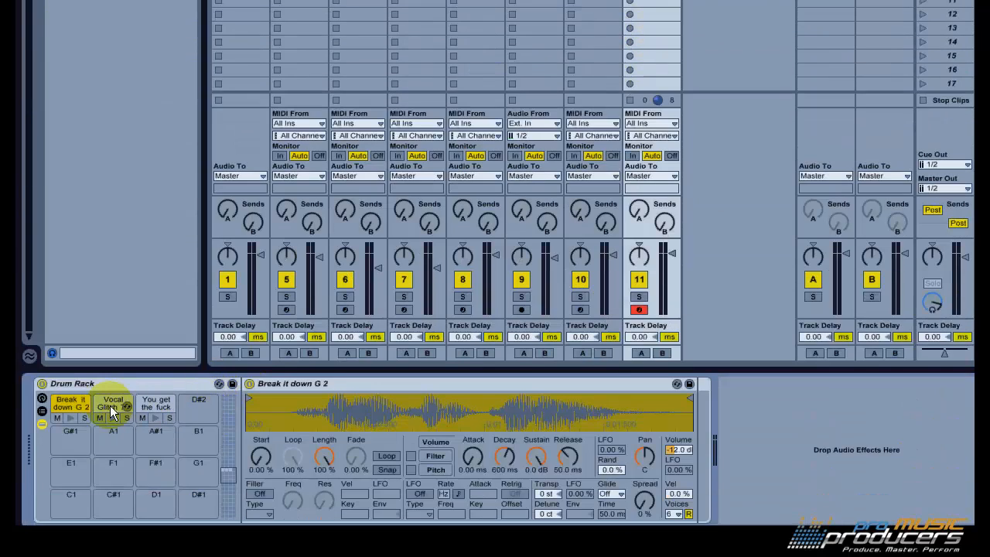
left_click(71, 403)
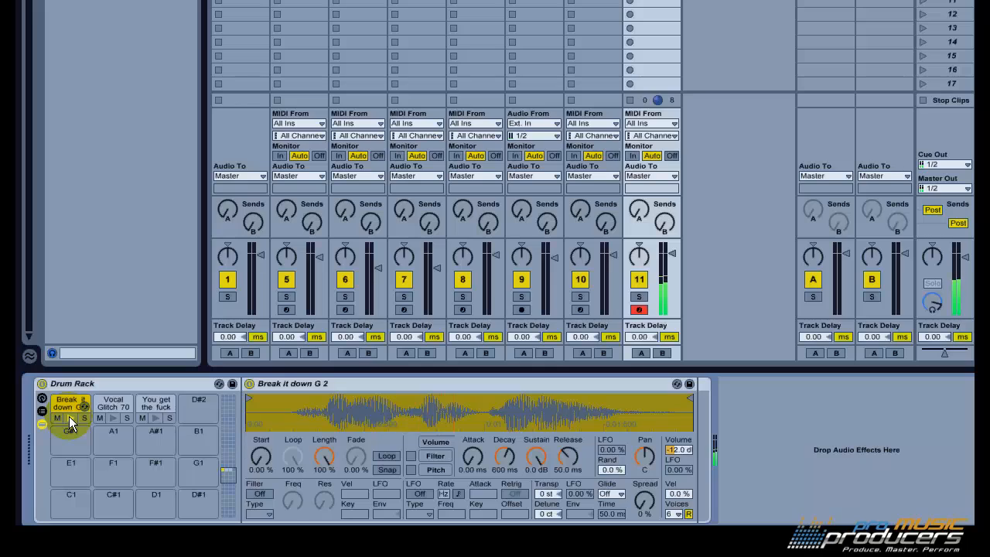
left_click_drag(261, 464, 261, 472)
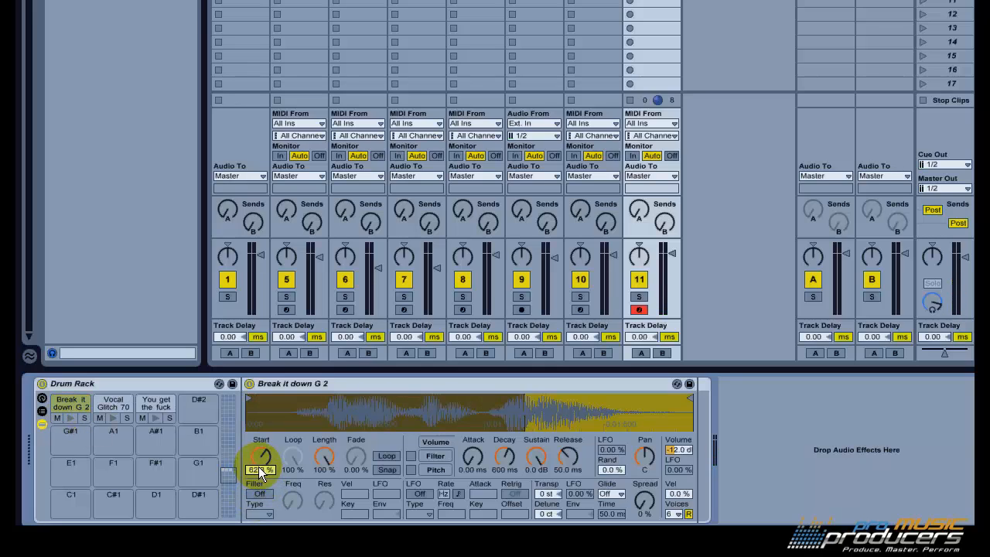
left_click(69, 418)
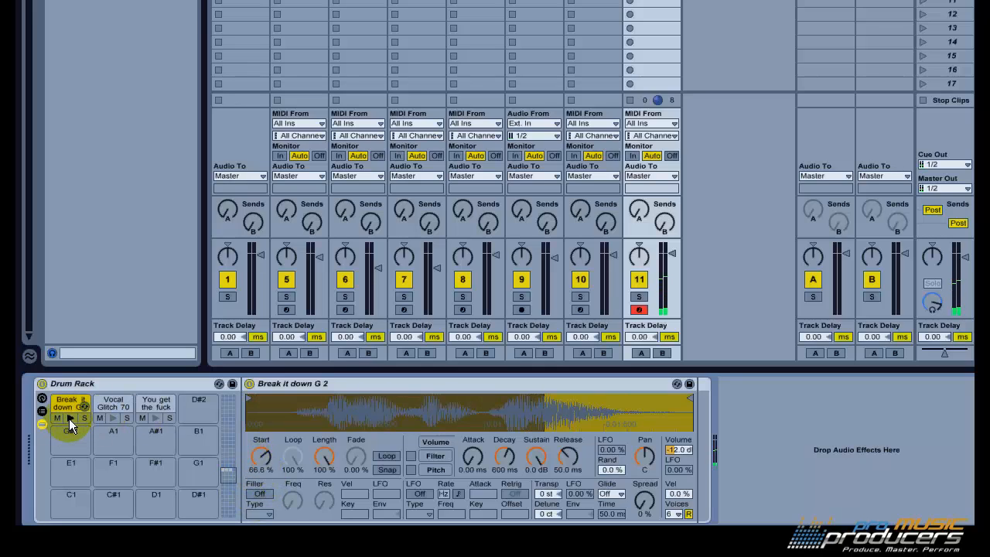
left_click_drag(262, 467, 262, 464)
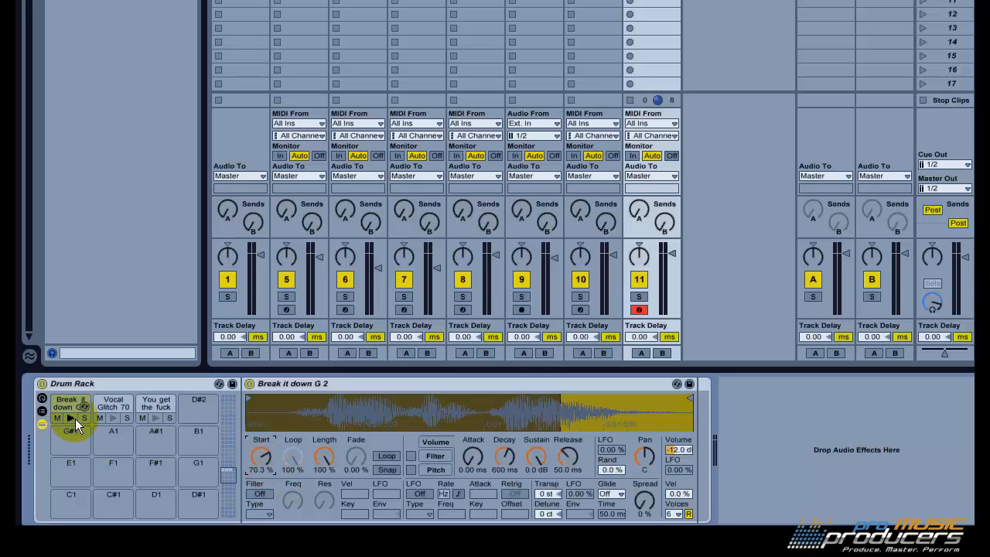
left_click_drag(255, 452, 258, 453)
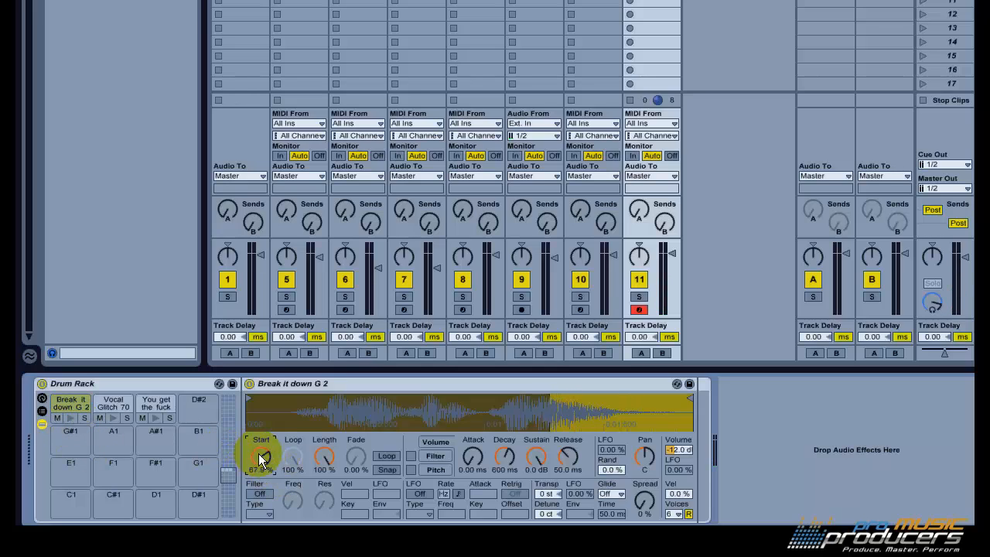
left_click(70, 417)
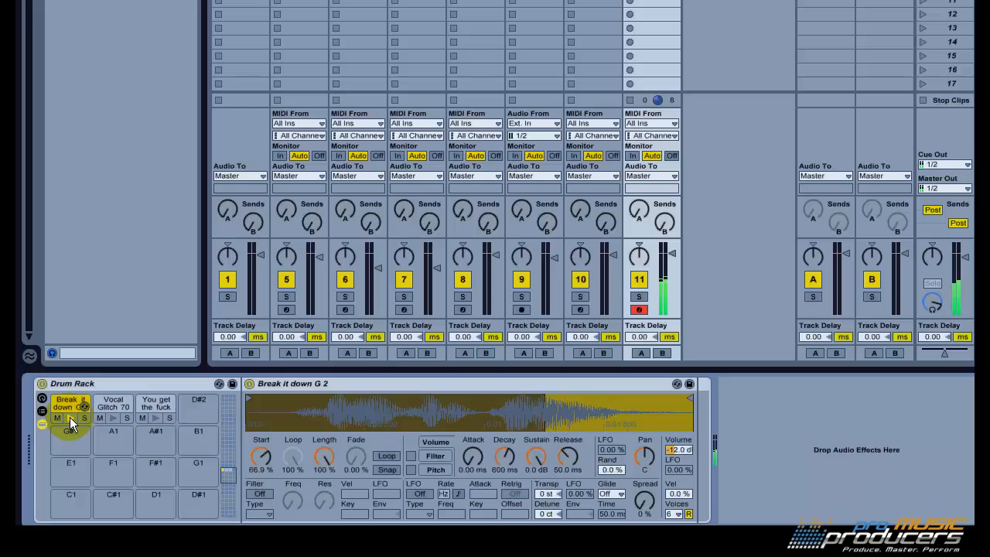
left_click_drag(274, 452, 268, 453)
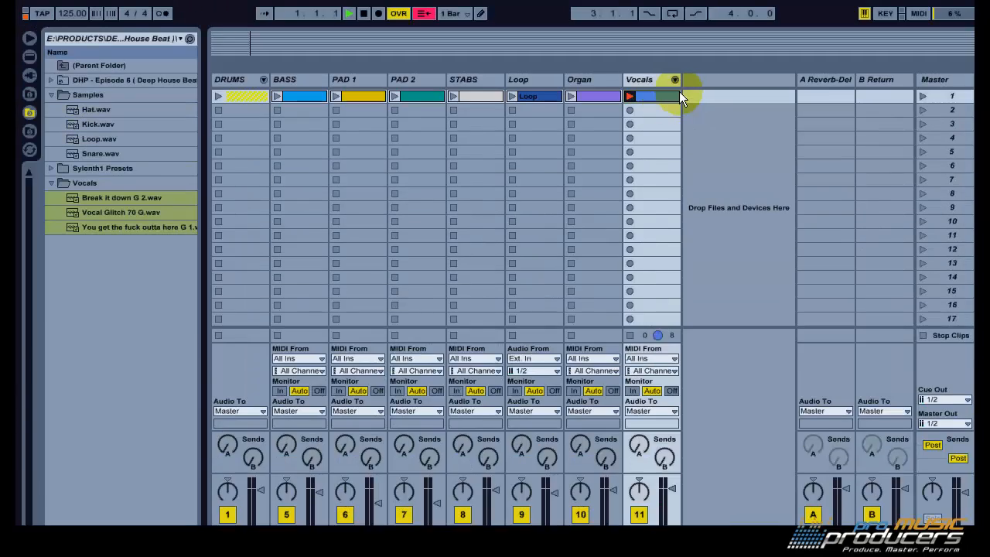
Add a Break it down G 2 note from 2.2.3 to 2.3 and fine-tune its sample start to about 64 %
left_click(672, 92)
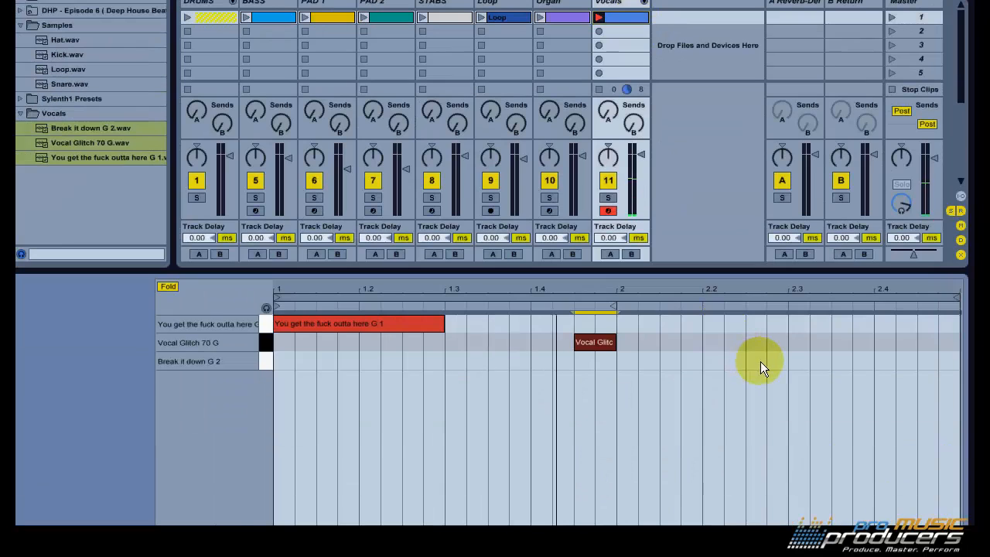
double_click(760, 431)
left_click_drag(770, 431, 777, 431)
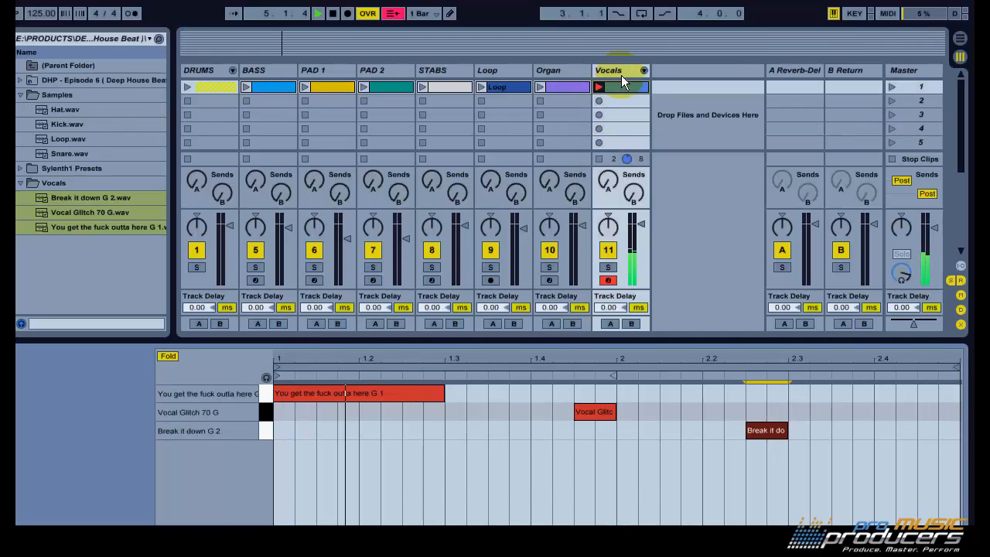
double_click(621, 3)
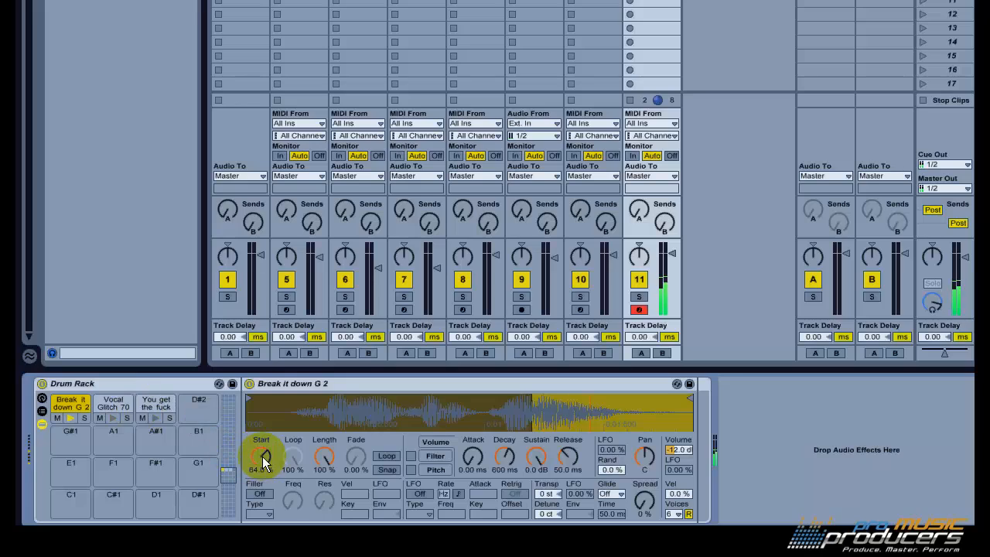
left_click_drag(262, 457, 262, 458)
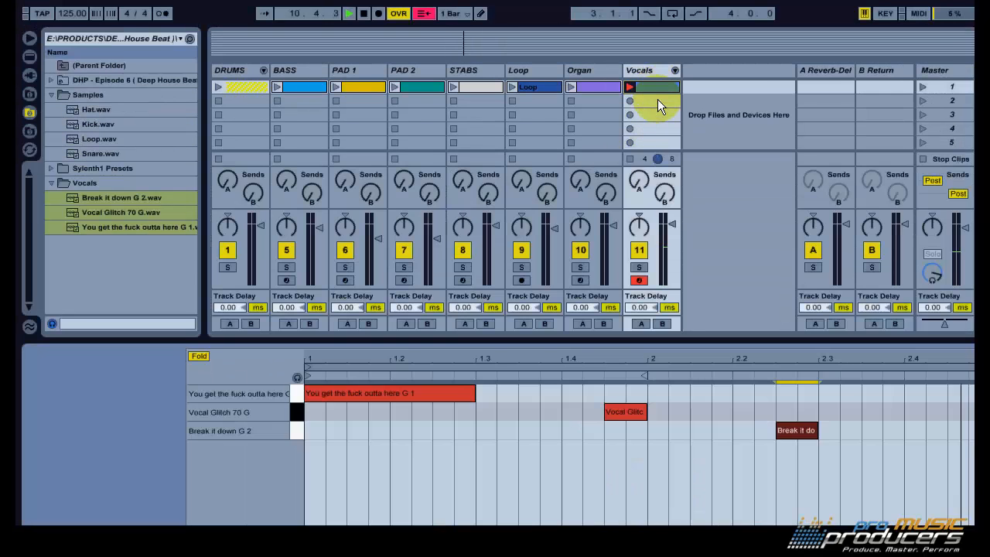
Try extending the Break it down G 2 note by a sixteenth past beat 2.3
left_click_drag(819, 428, 830, 427)
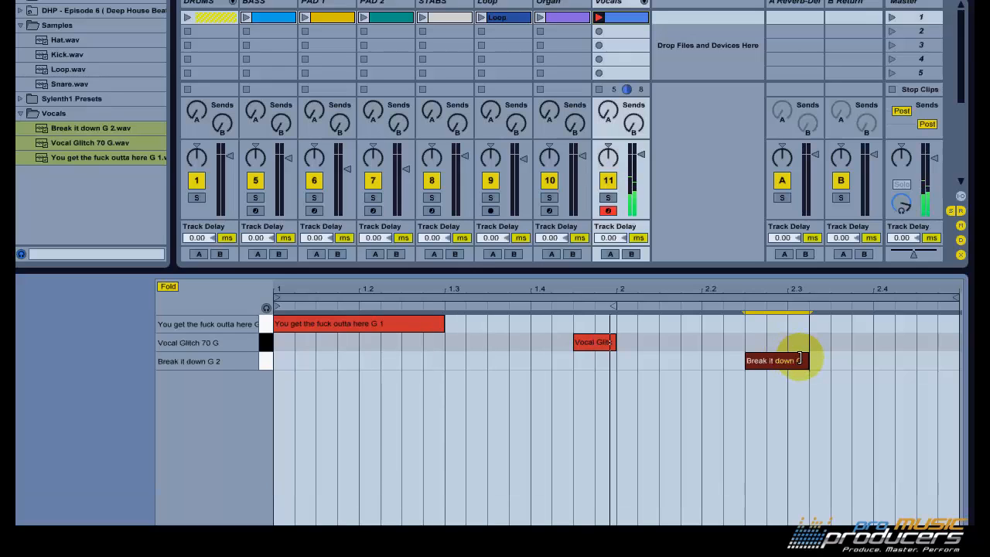
left_click_drag(799, 357, 791, 363)
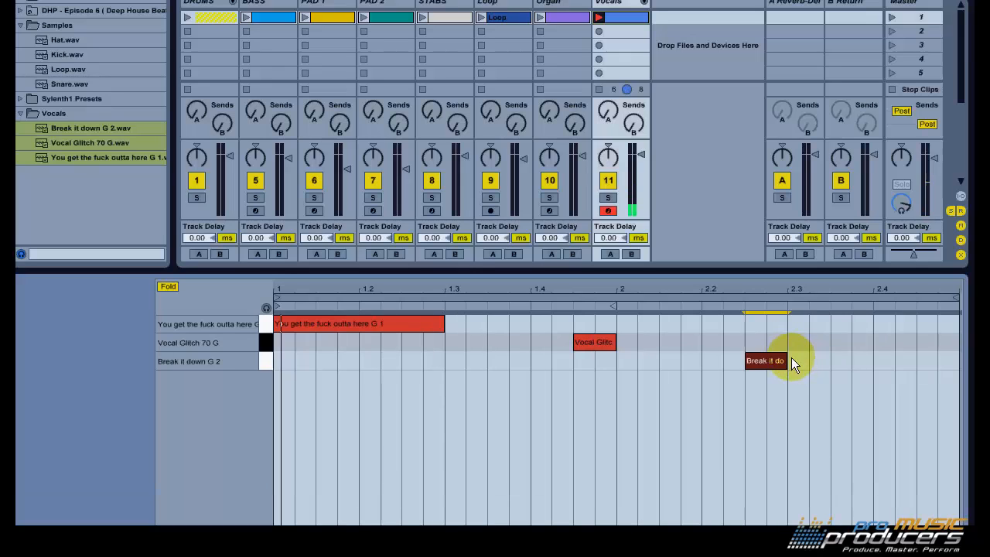
left_click(749, 330)
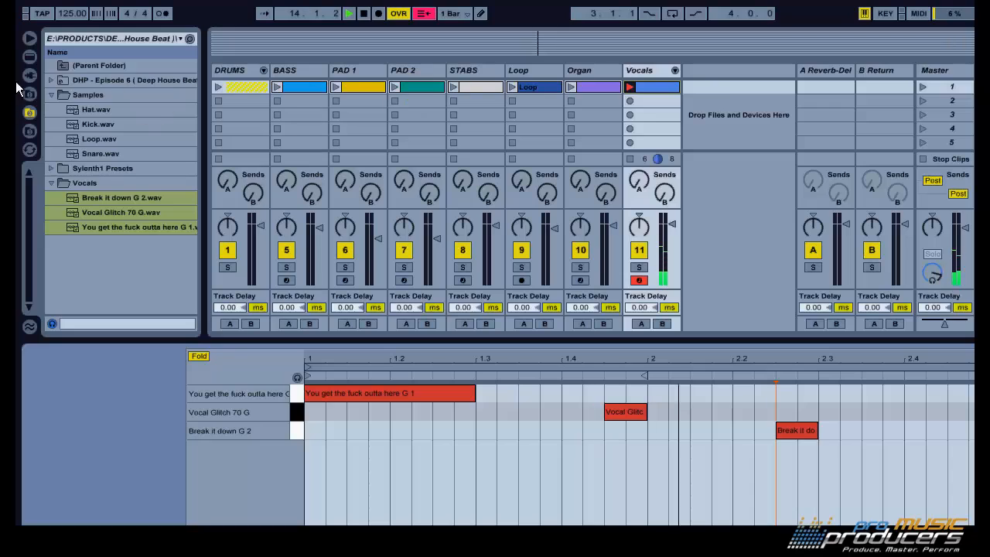
Add an EQ Eight to the Vocals track and raise its first band's low-cut frequency to 249 Hz
left_click(29, 57)
left_click(51, 65)
left_click(50, 95)
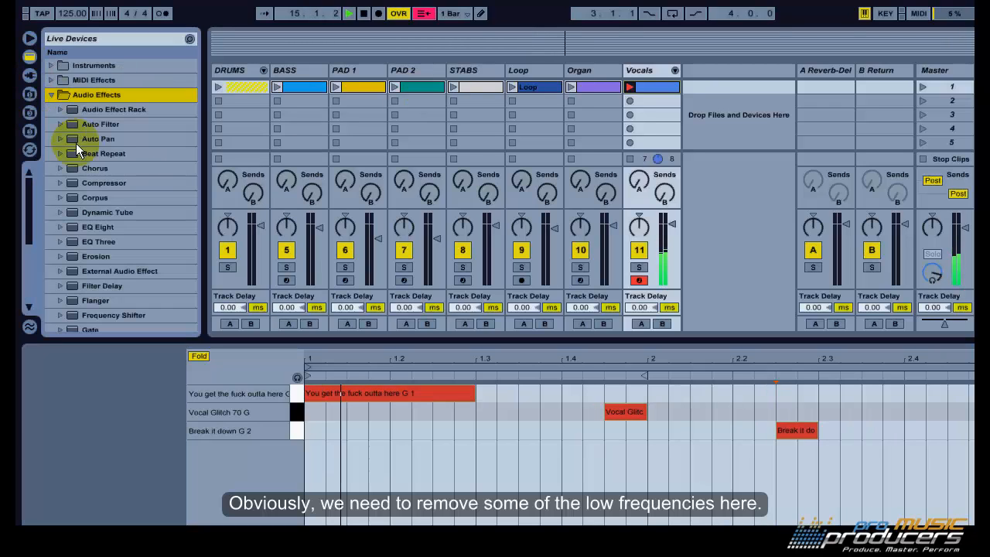
left_click(109, 228)
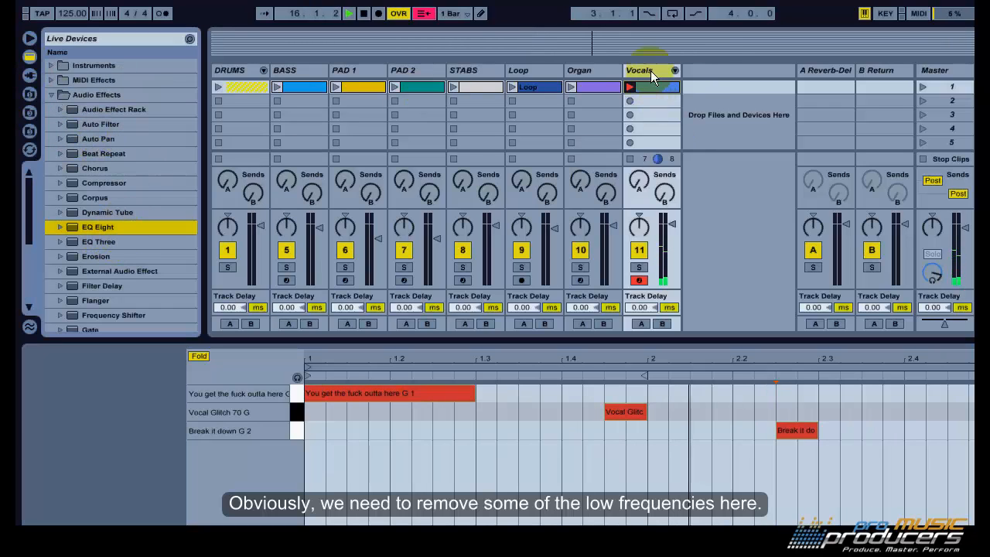
left_click_drag(82, 226, 647, 76)
left_click_drag(727, 460, 766, 458)
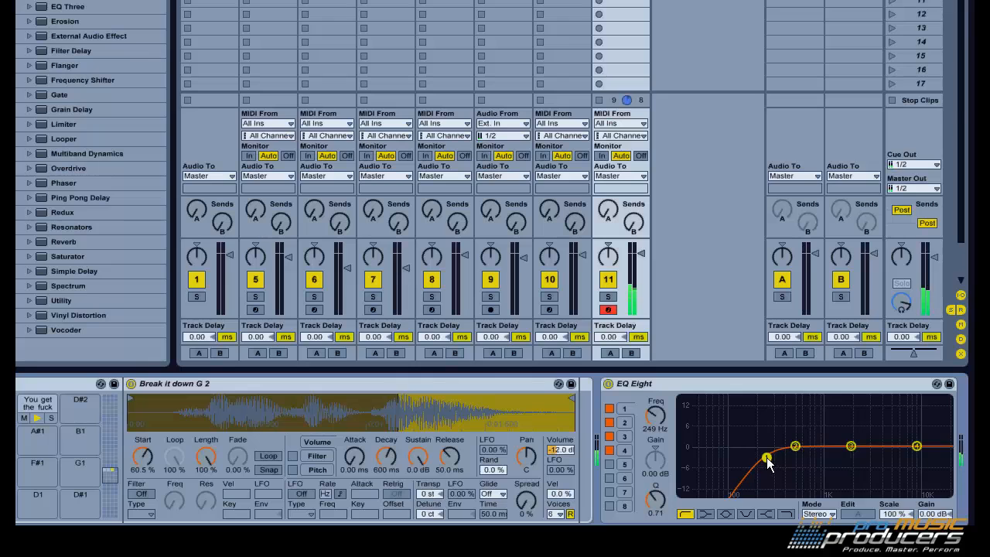
right_click(740, 383)
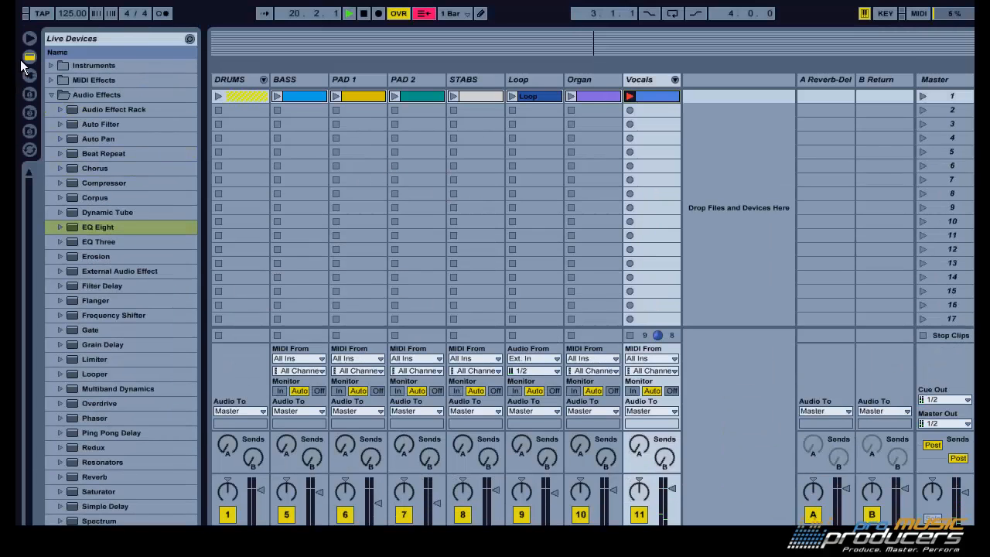
Hide the browser, unfold the DRUMS group, and raise the Vocals track's send A to the reverb return
left_click(29, 38)
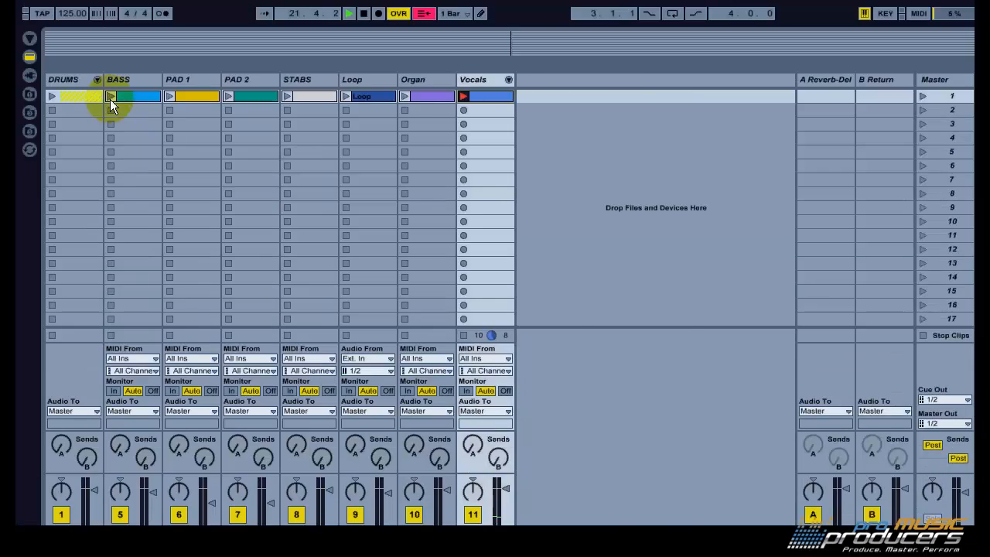
left_click(94, 82)
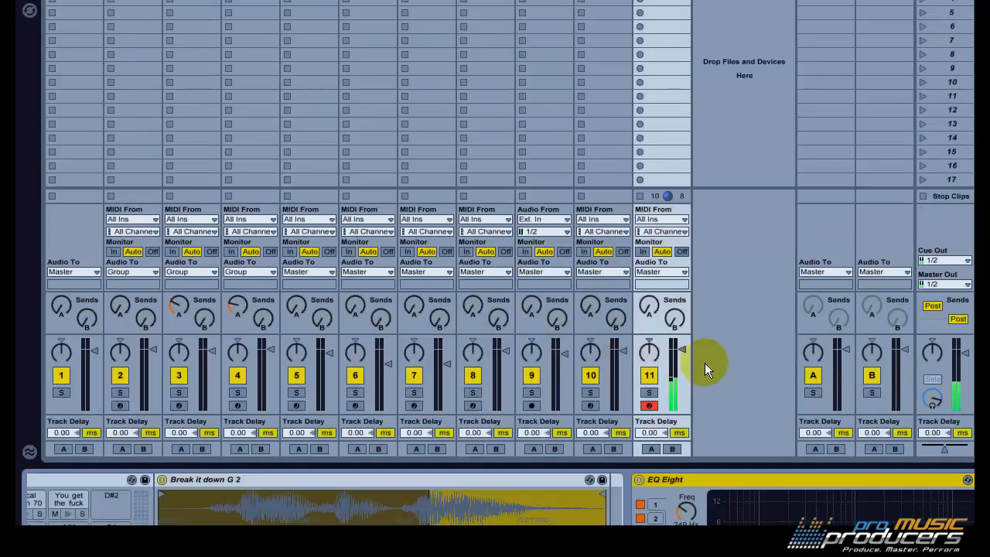
left_click(682, 350)
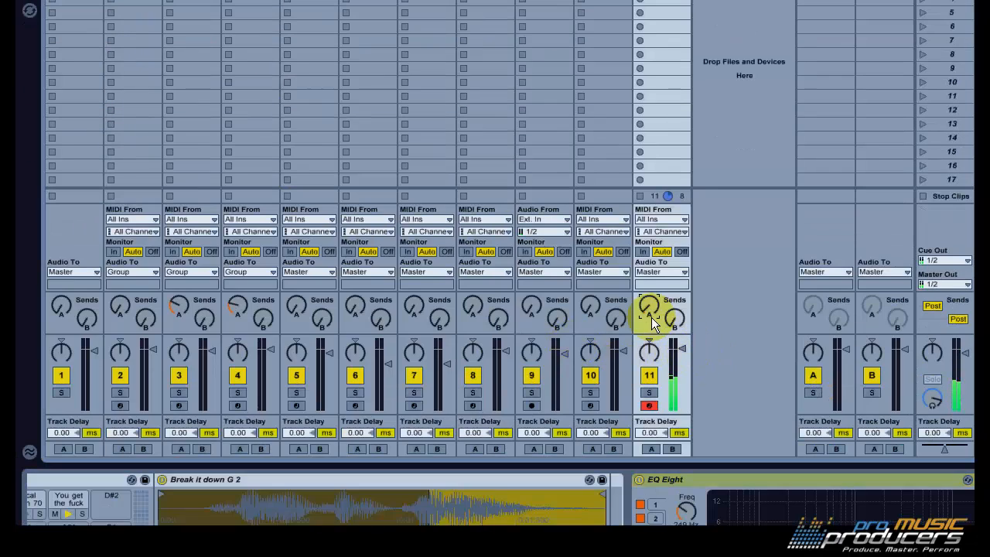
left_click_drag(651, 317, 651, 274)
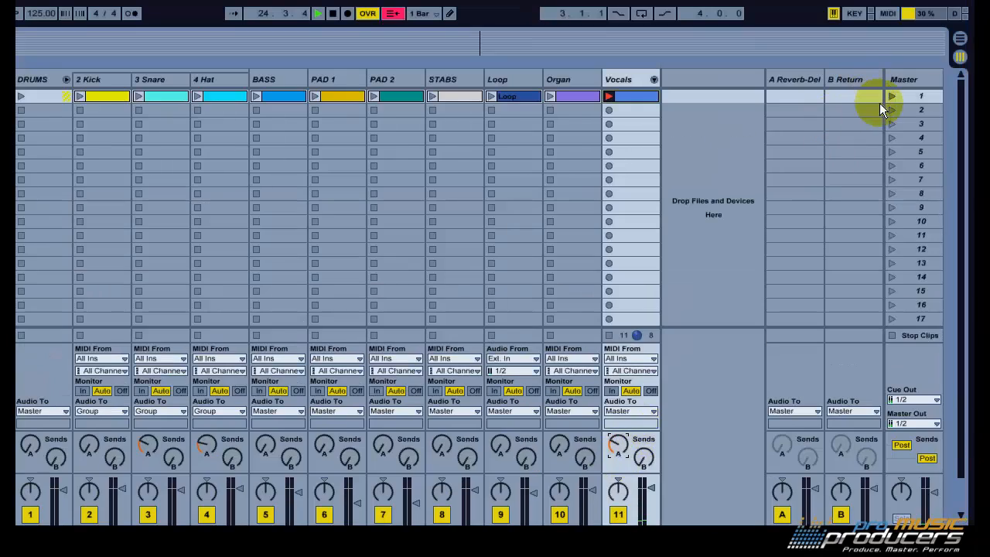
Play scene 1 and check the Vocals clip's notes and the track's devices against the full beat
left_click(889, 97)
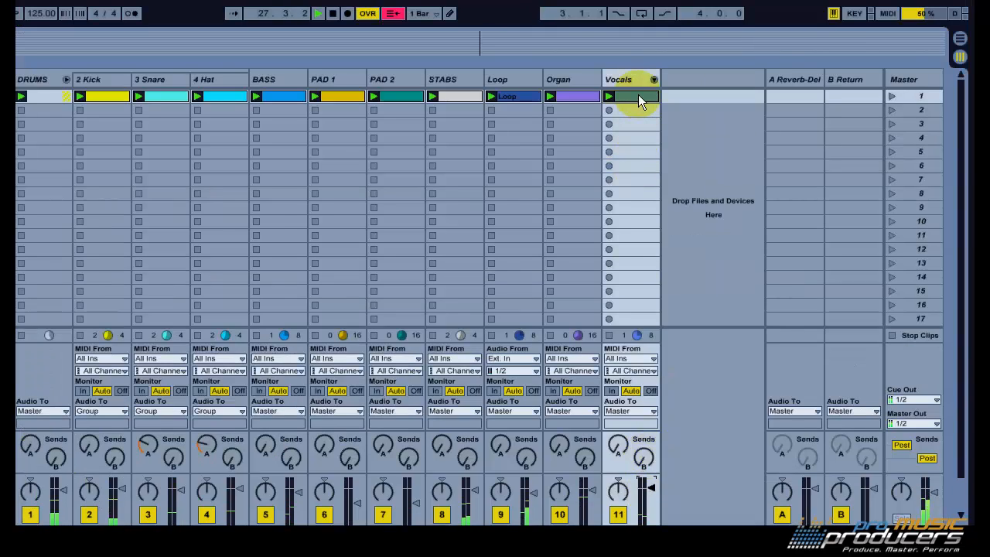
double_click(638, 94)
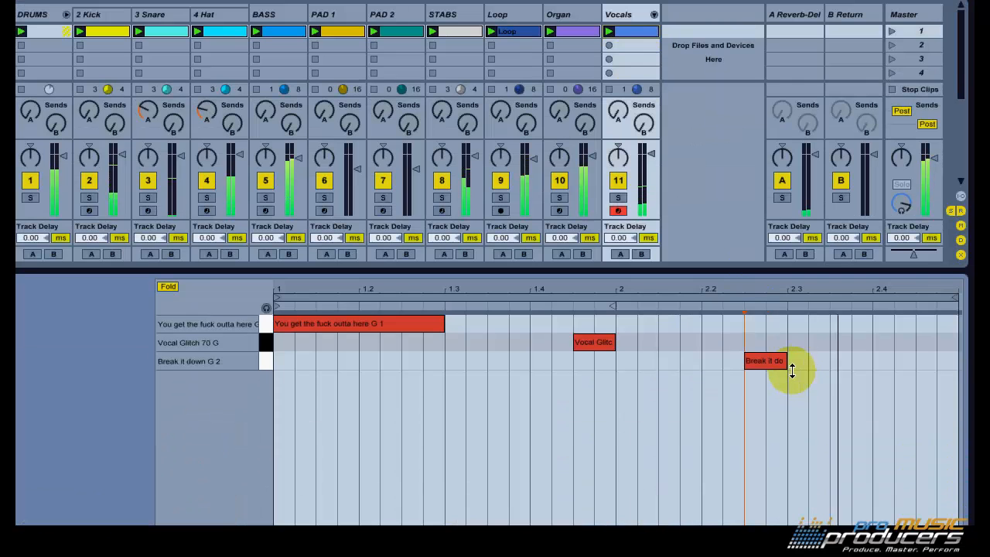
left_click(777, 361)
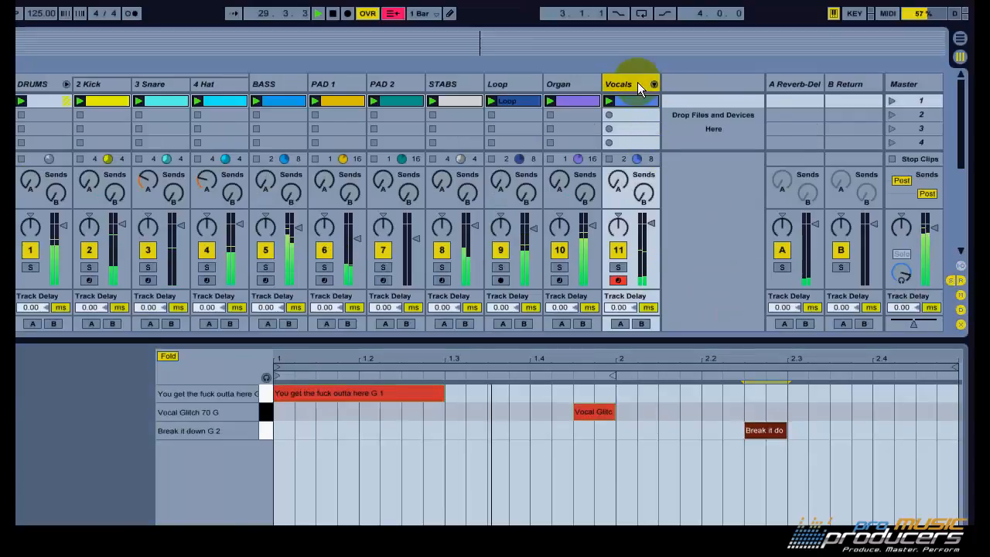
double_click(638, 14)
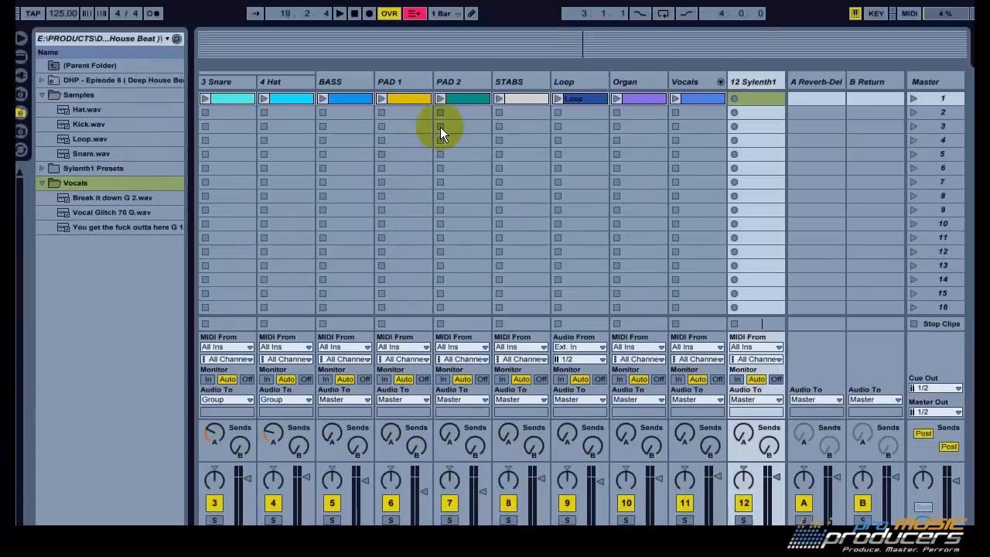
Fold the DRUMS group and select the 12 Sylenth1 track, leaving the browser shown
left_click(448, 81)
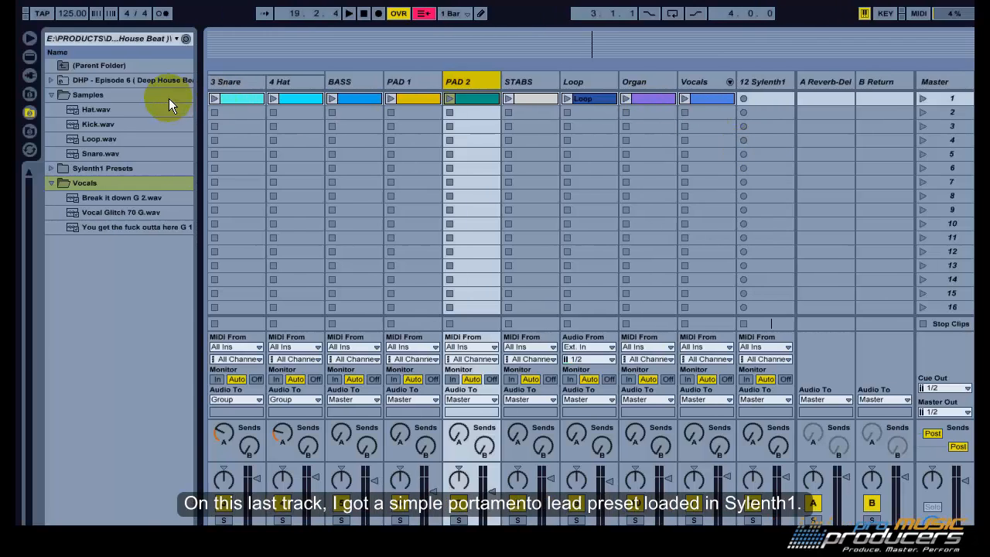
left_click(31, 40)
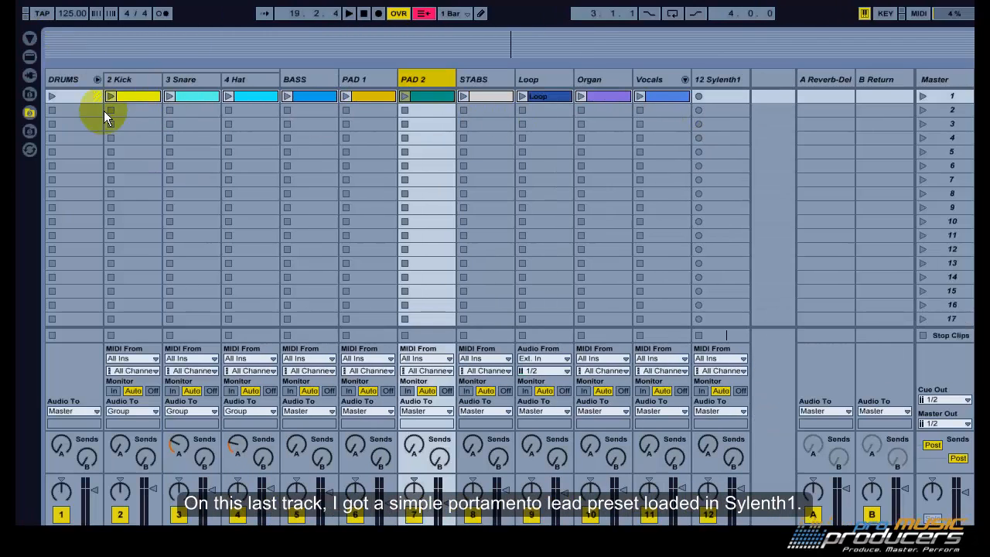
left_click(97, 81)
left_click(546, 80)
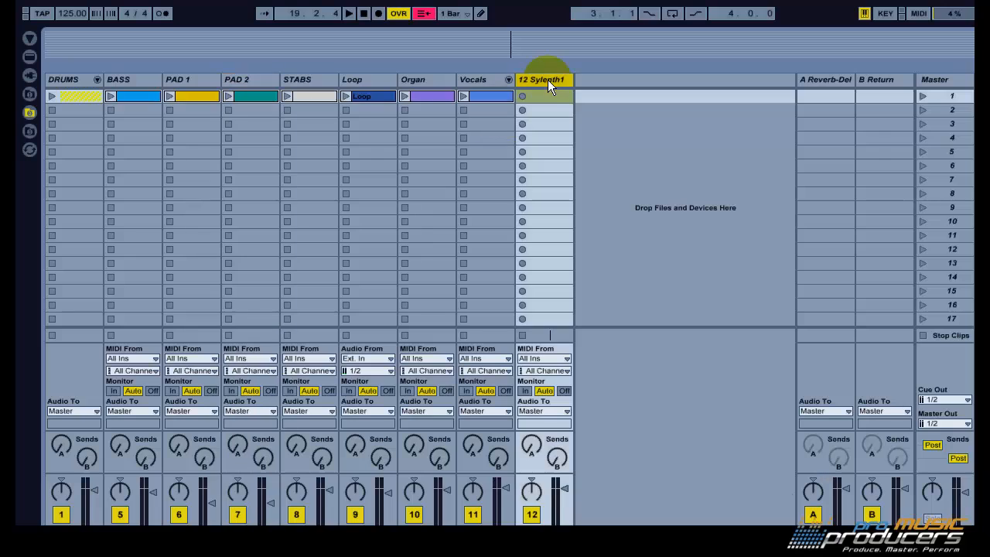
left_click(32, 43)
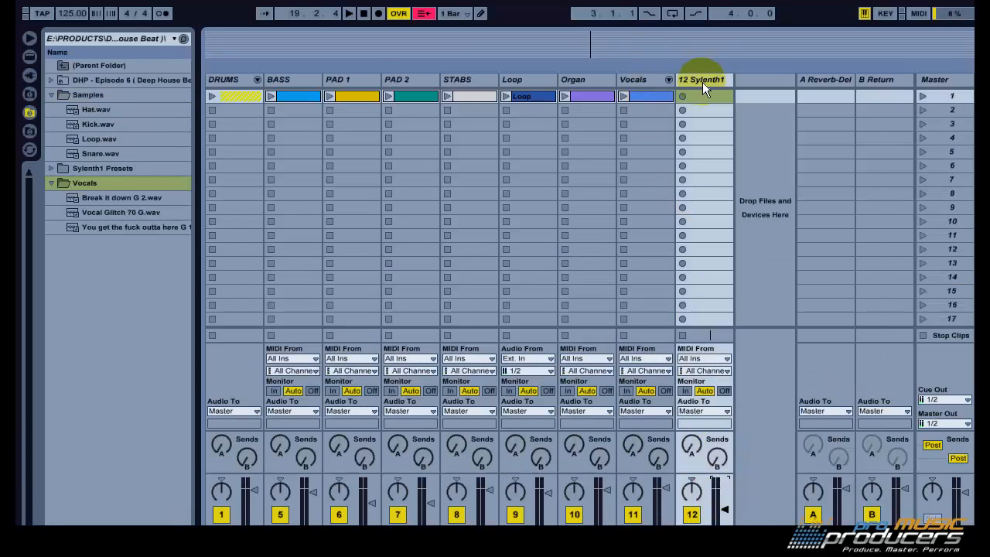
Rename the 12 Sylenth1 track to LEAD
right_click(702, 82)
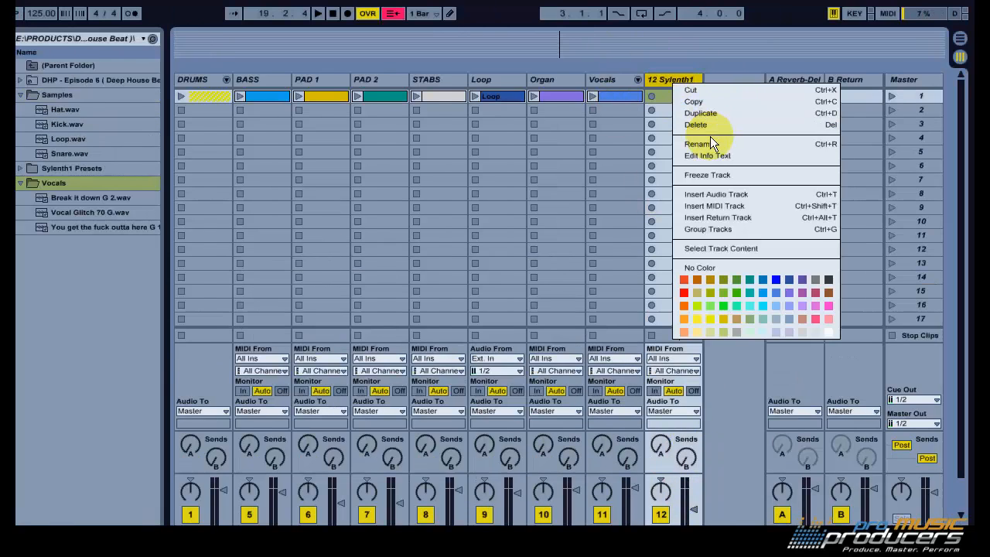
left_click(710, 141)
type("LEAD")
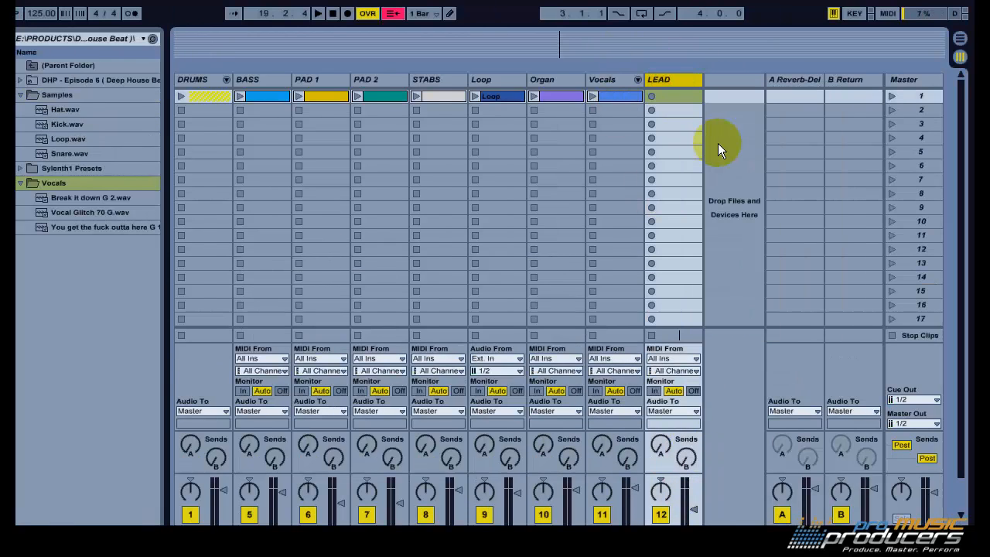
key("Return")
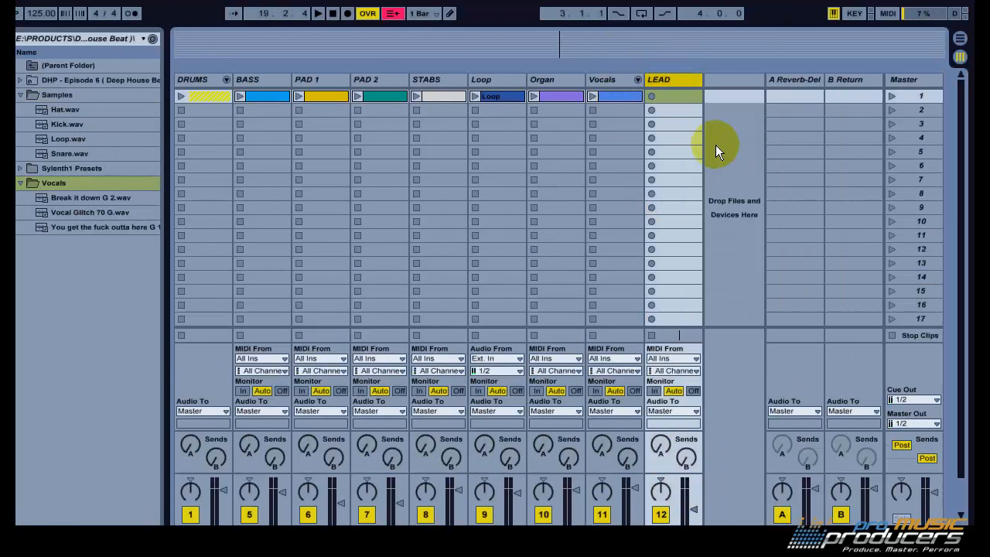
Create a MIDI clip in the LEAD track's first slot and set its loop length to 4 bars
double_click(682, 99)
left_click(114, 513)
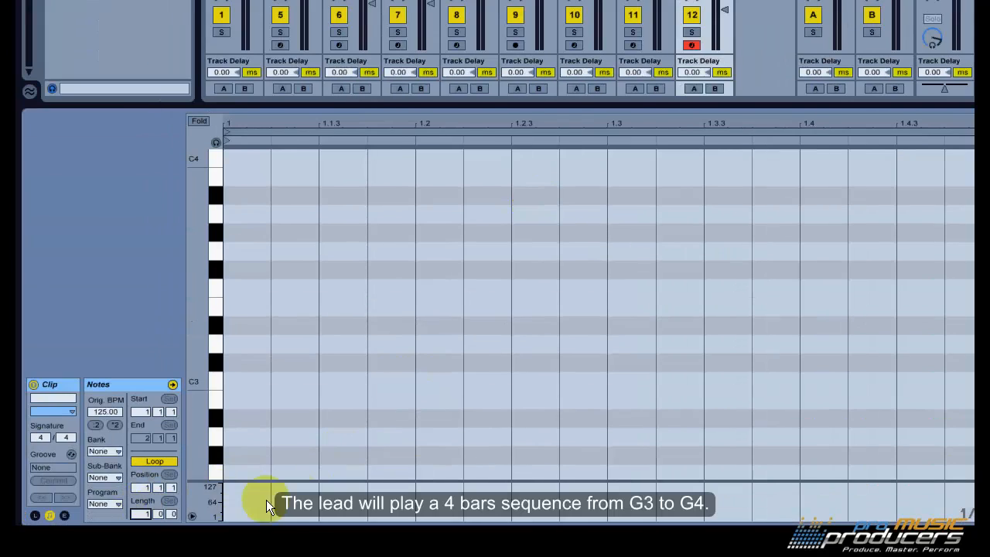
type("4")
key("Return")
Set the note grid to 2 Bars and add a G3 note from bar 1 to bar 3
right_click(492, 336)
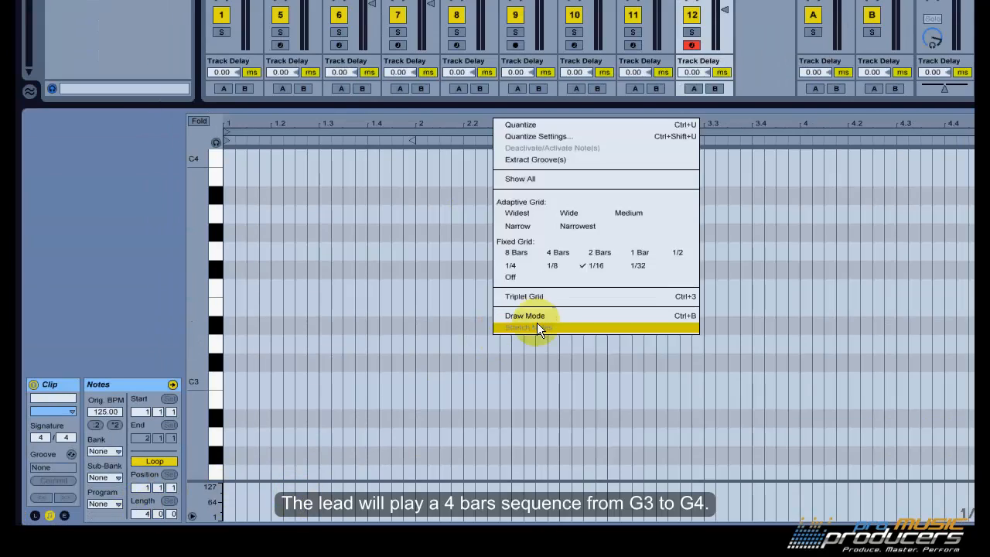
left_click(599, 252)
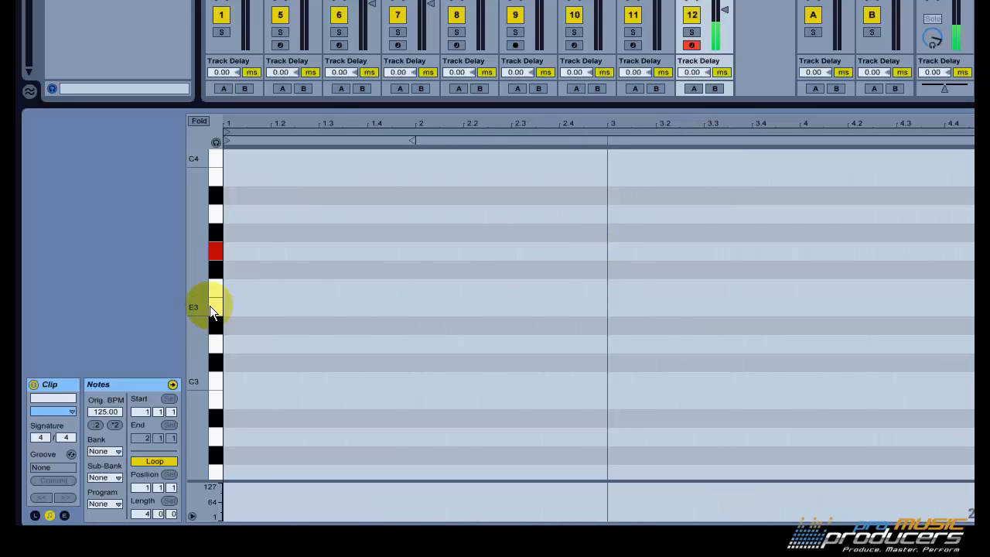
double_click(251, 253)
left_click_drag(197, 266, 192, 270)
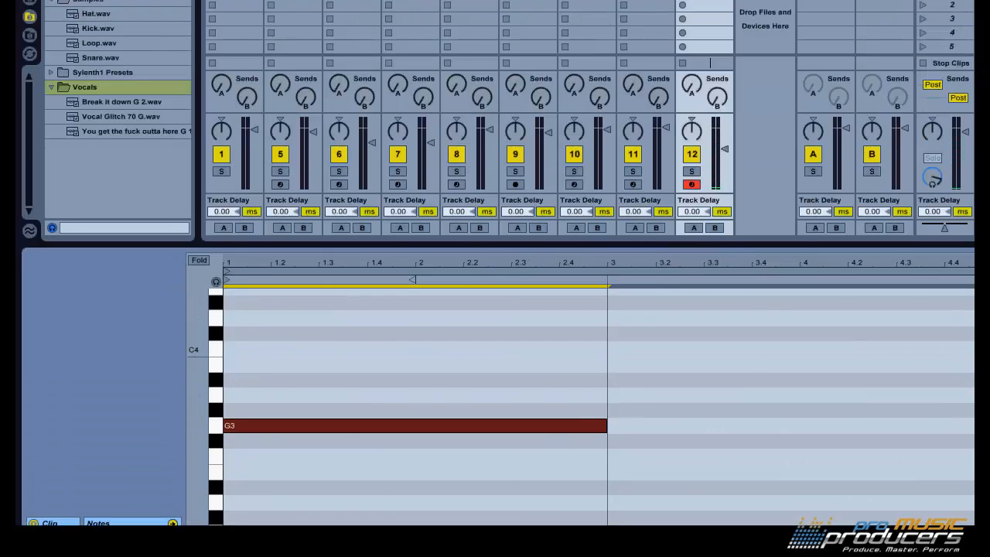
Launch the LEAD clip to hear the G3 note and delete the stray duplicate clip in the slot below it
left_click(682, 88)
key("space")
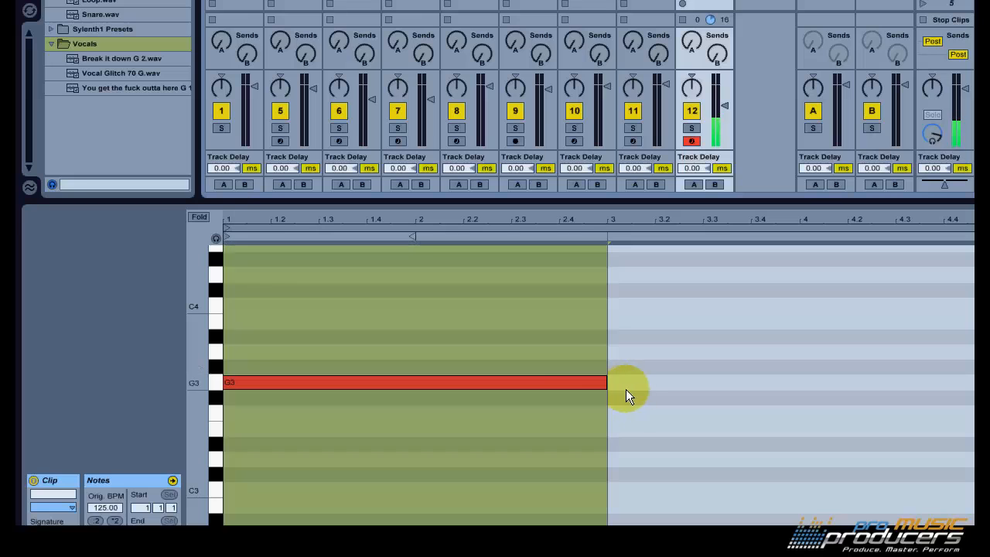
left_click(540, 445)
left_click_drag(196, 313, 193, 303)
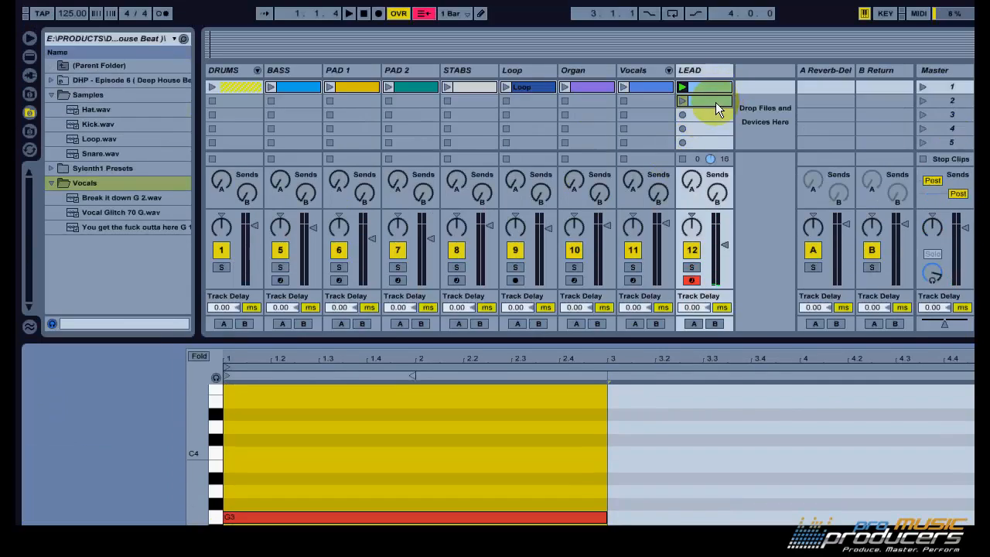
left_click(715, 102)
key("Delete")
Copy the G3 note an octave up to G4 starting at bar 3, and slightly lower the LEAD track's volume during playback
left_click(715, 86)
key("space")
left_click_drag(201, 516, 195, 521)
left_click_drag(199, 379, 690, 285)
left_click(303, 409)
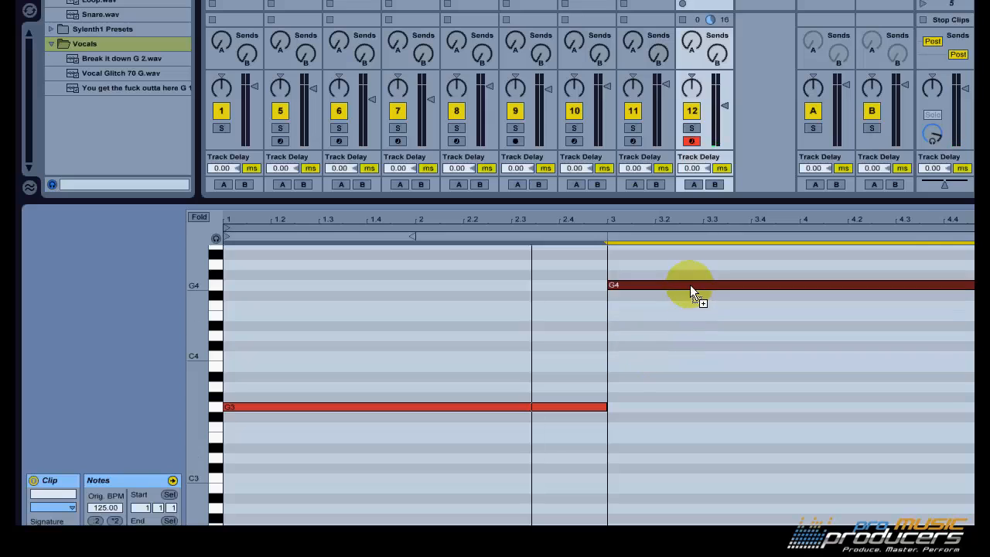
key("space")
left_click(720, 177)
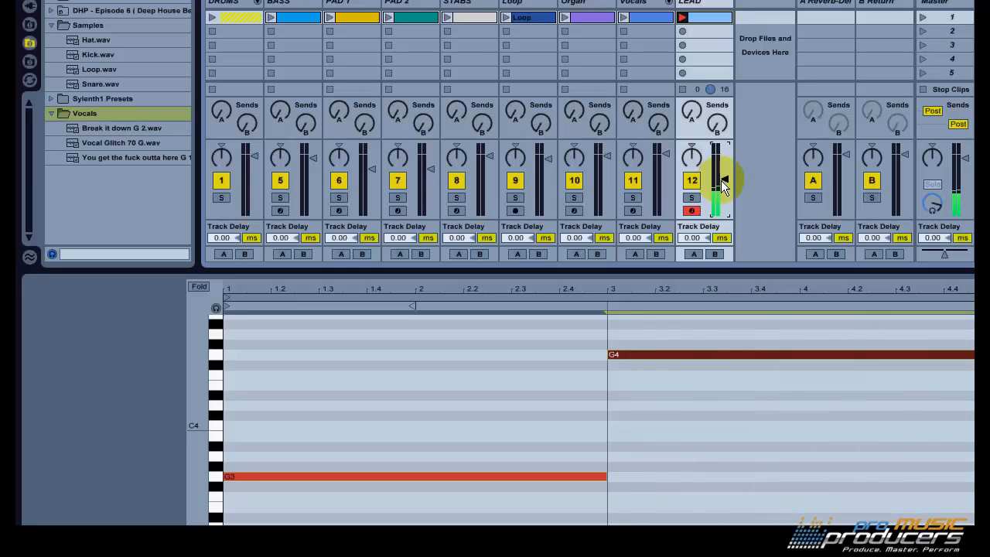
Set the grid to 1/16, start the G4 note a sixteenth before bar 3, and shorten the G3 note to end there
right_click(534, 357)
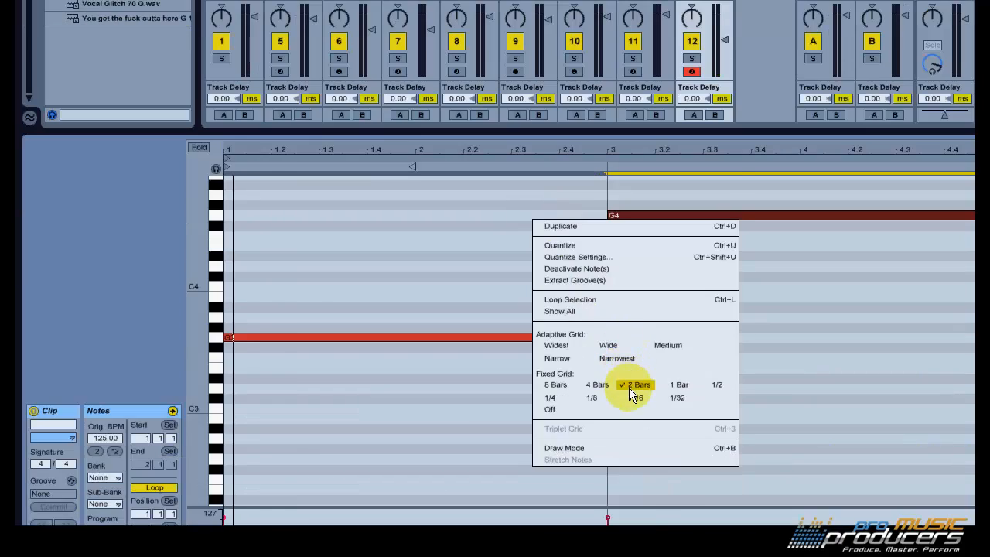
left_click(633, 466)
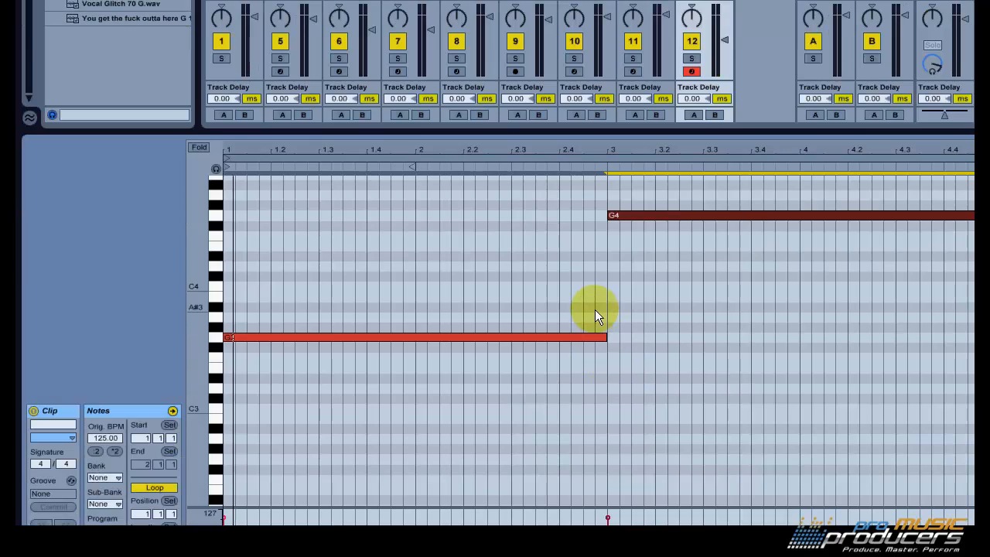
left_click_drag(607, 216, 596, 216)
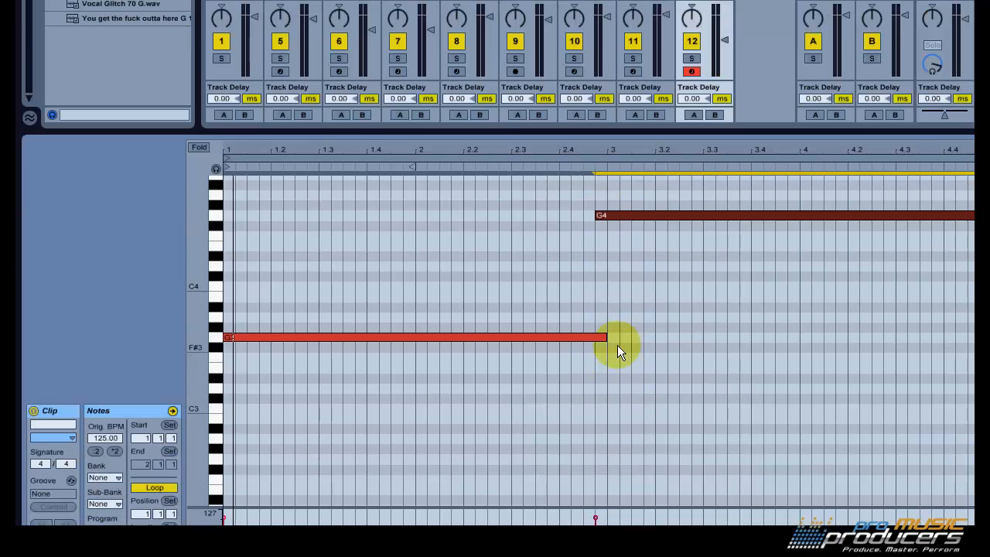
left_click_drag(609, 338, 595, 336)
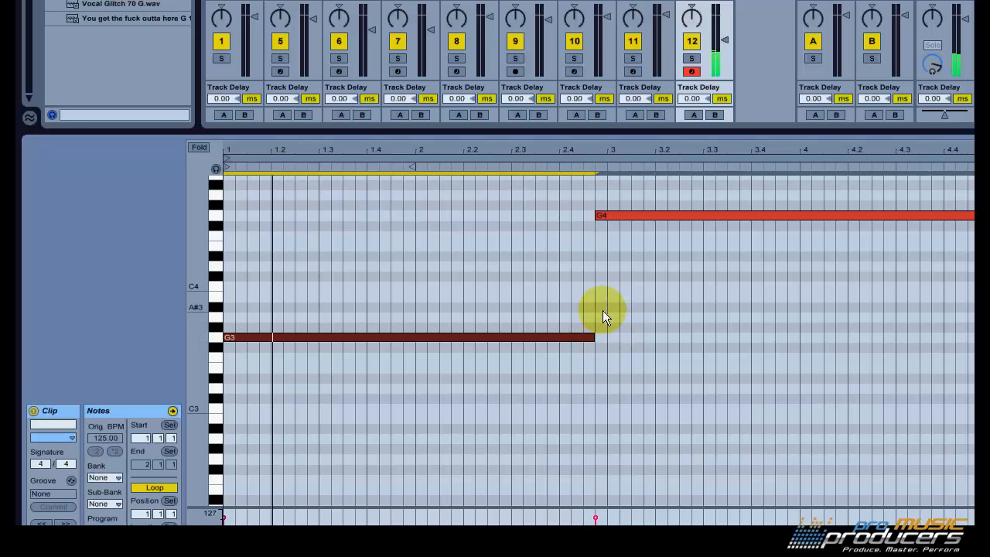
Set the grid to 1/32 and add a short E4 note at the transition between the G3 and G4 notes
mouse_move(212, 289)
left_mouse_down()
mouse_move(194, 287)
mouse_move(202, 287)
left_mouse_up()
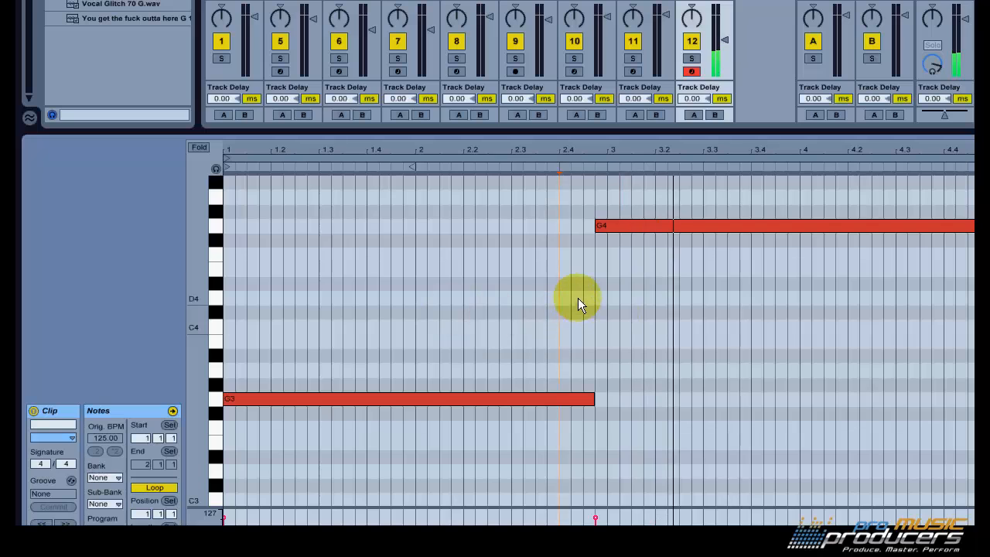
right_click(594, 272)
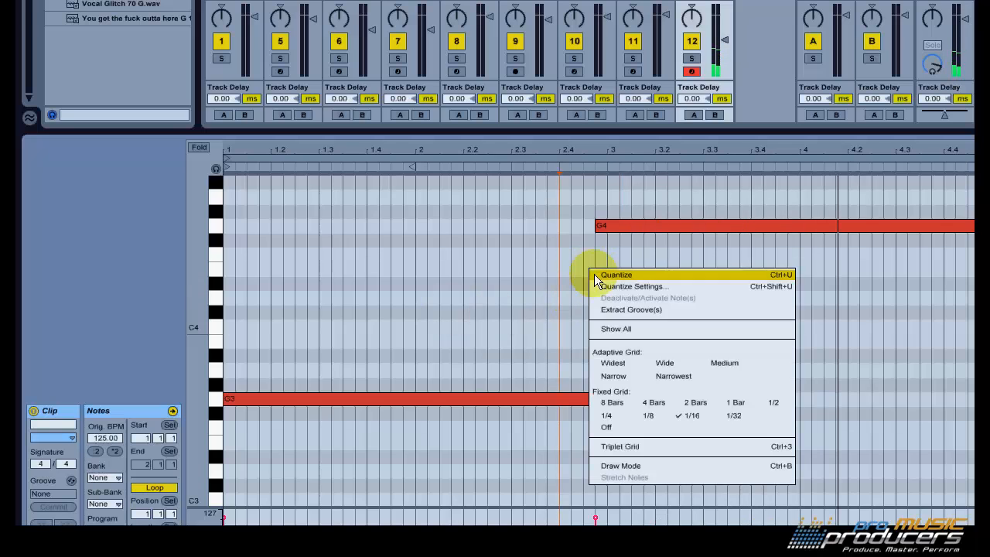
left_click(730, 415)
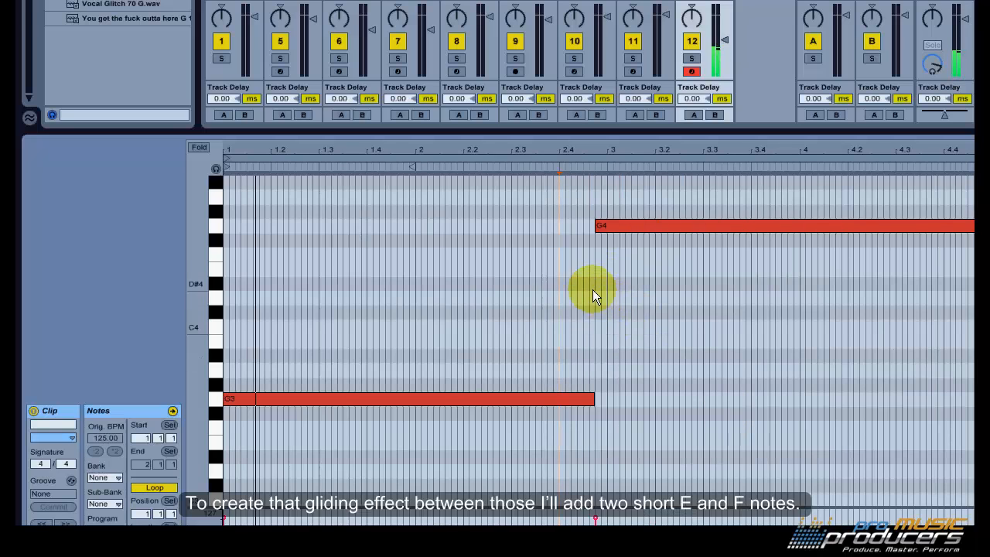
double_click(593, 269)
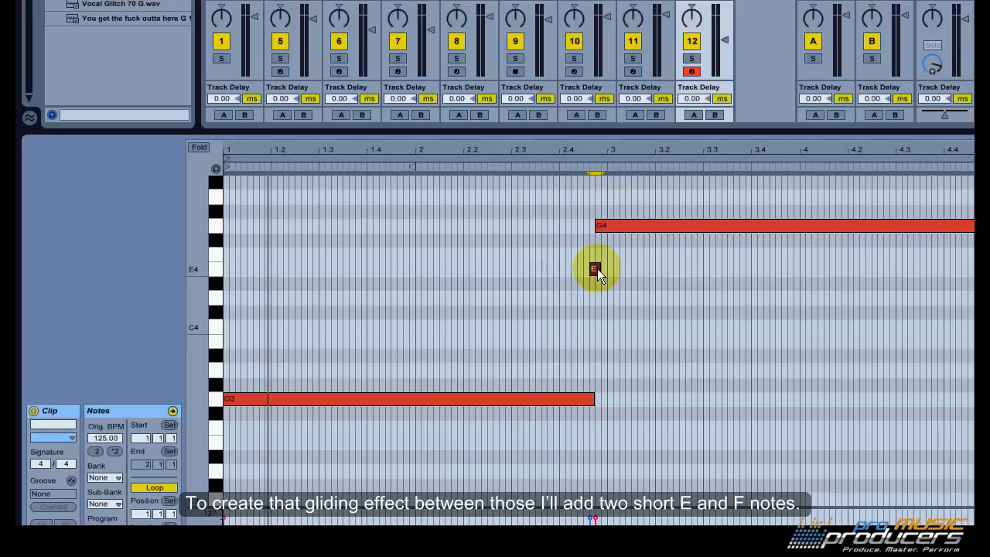
Move the E4 note a 1/32 later, add a short overlapping F4 note, and extend the E4 note's start a 1/32 earlier
left_click_drag(597, 272, 605, 271)
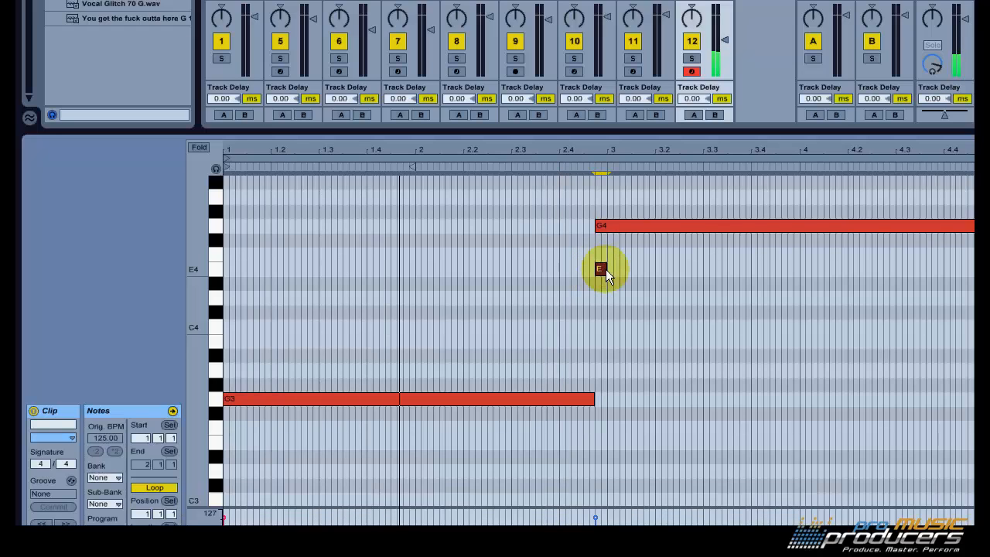
double_click(609, 256)
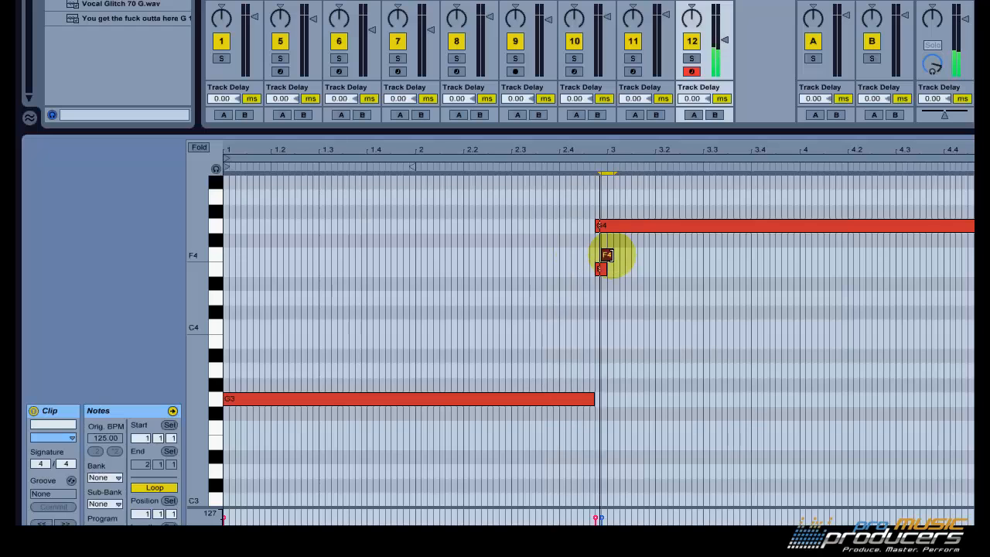
left_click_drag(596, 270, 587, 269)
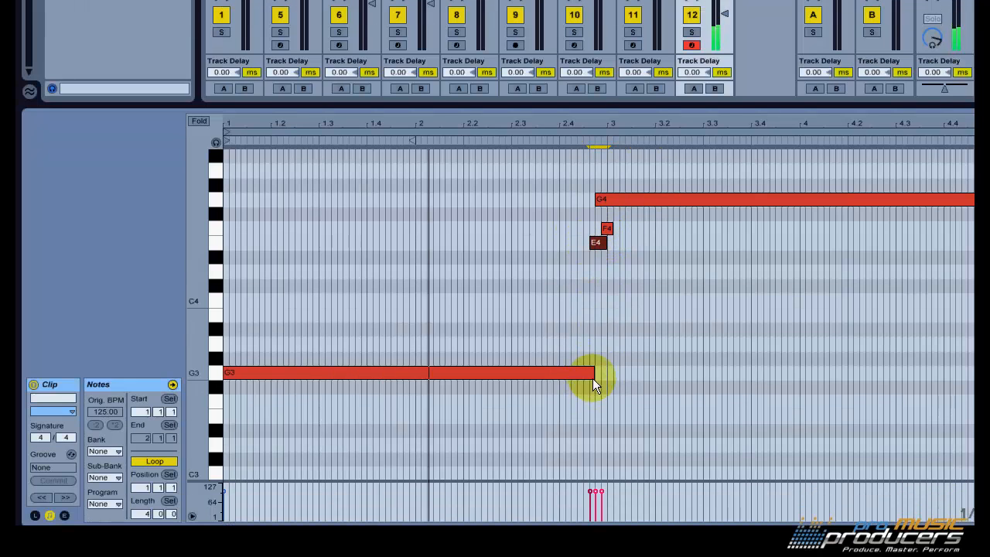
left_click(591, 399)
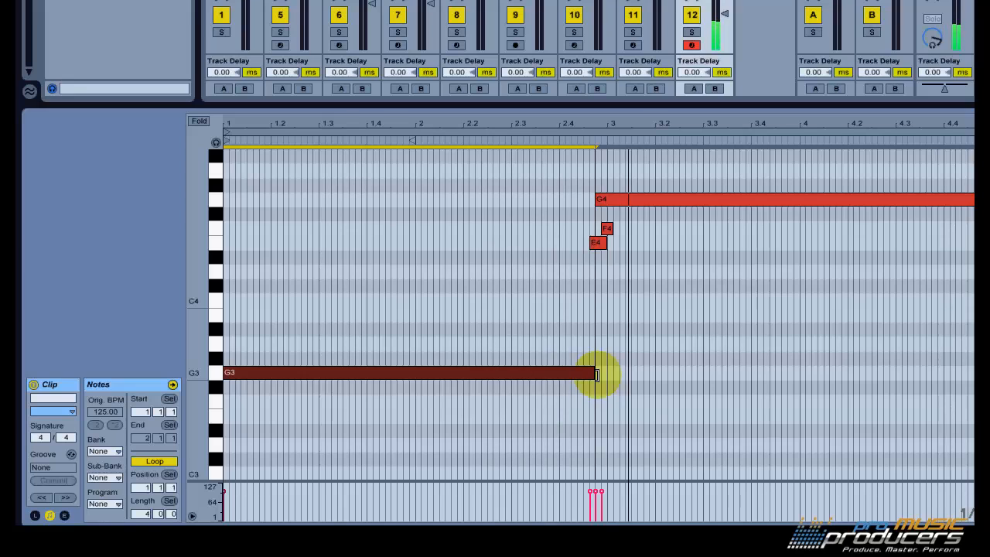
left_click(619, 220)
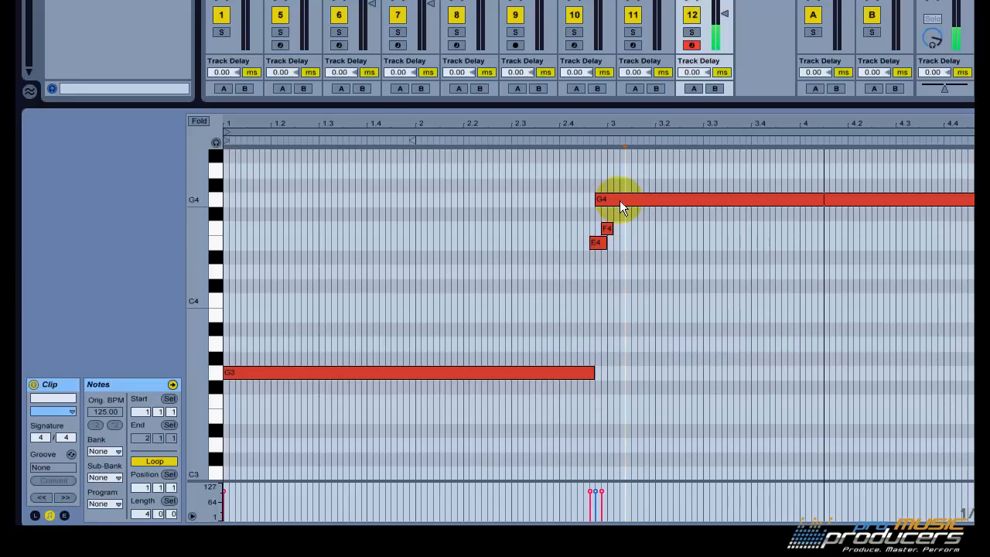
left_click(619, 200)
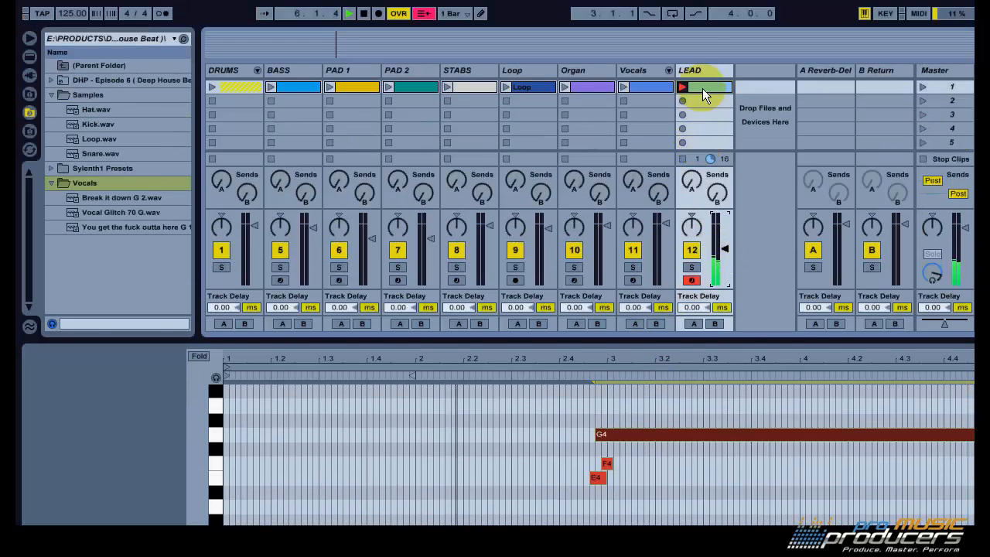
Add a Compressor after Sylenth1 on the LEAD track and set its sidechain source to 2-Kick
double_click(699, 67)
left_click(30, 57)
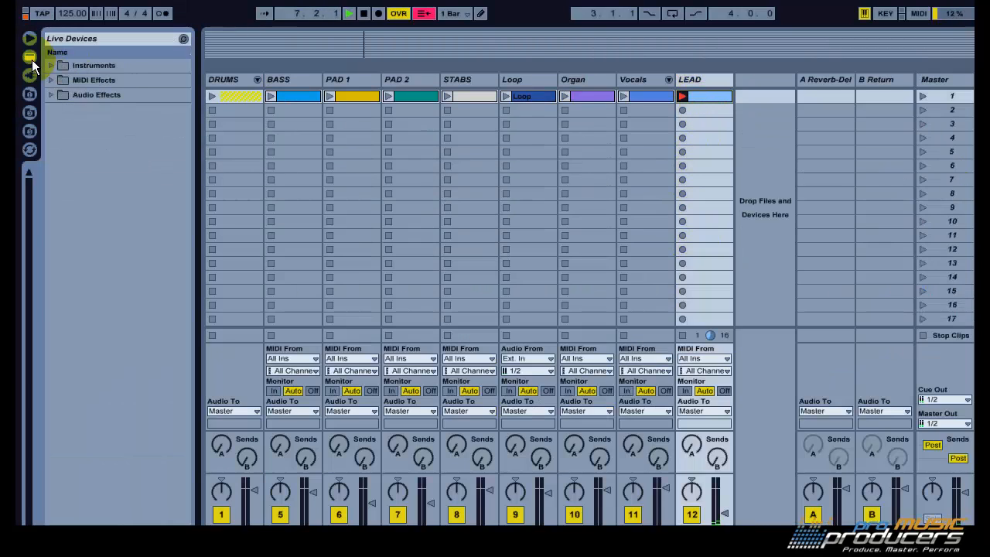
left_click(56, 98)
left_click_drag(97, 181, 318, 418)
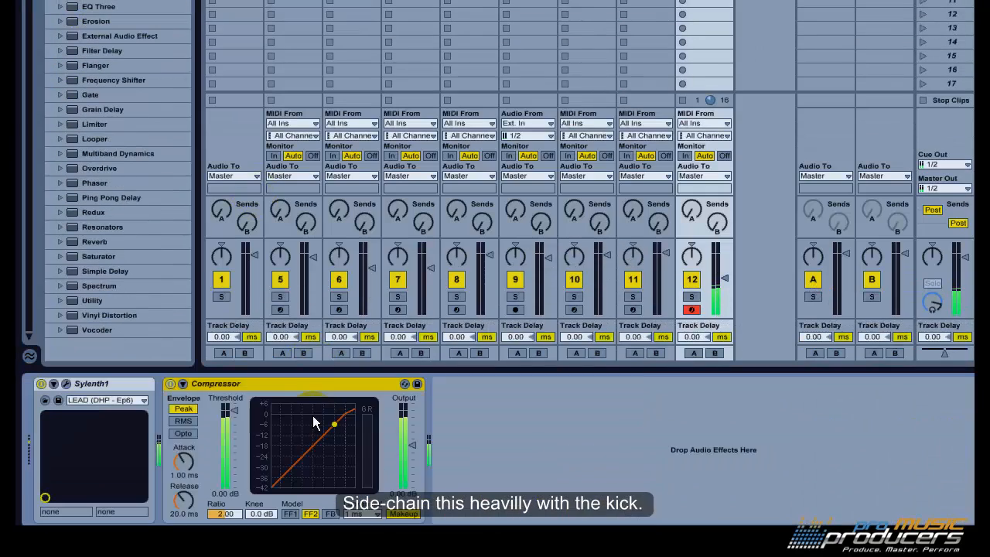
left_click(182, 384)
left_click(187, 400)
left_click(190, 419)
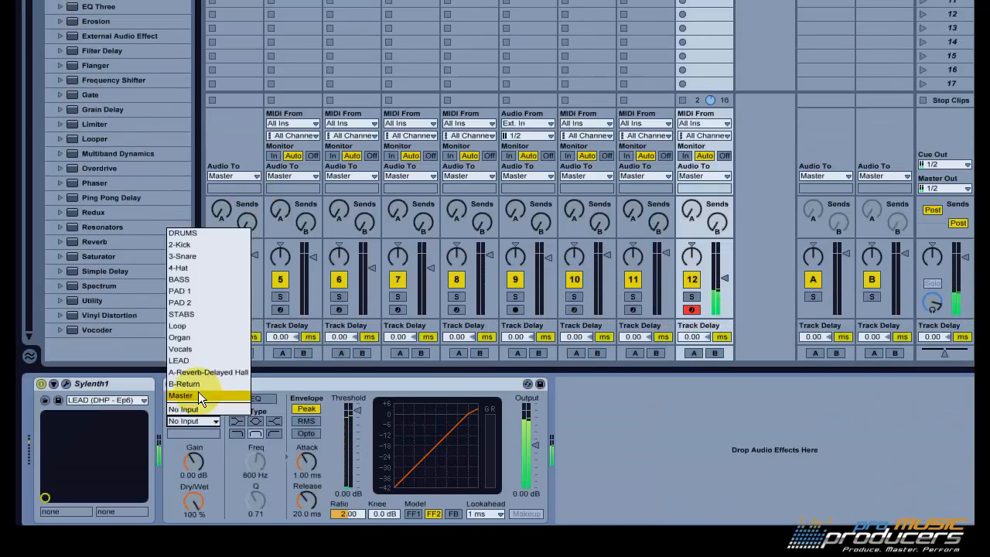
left_click(185, 244)
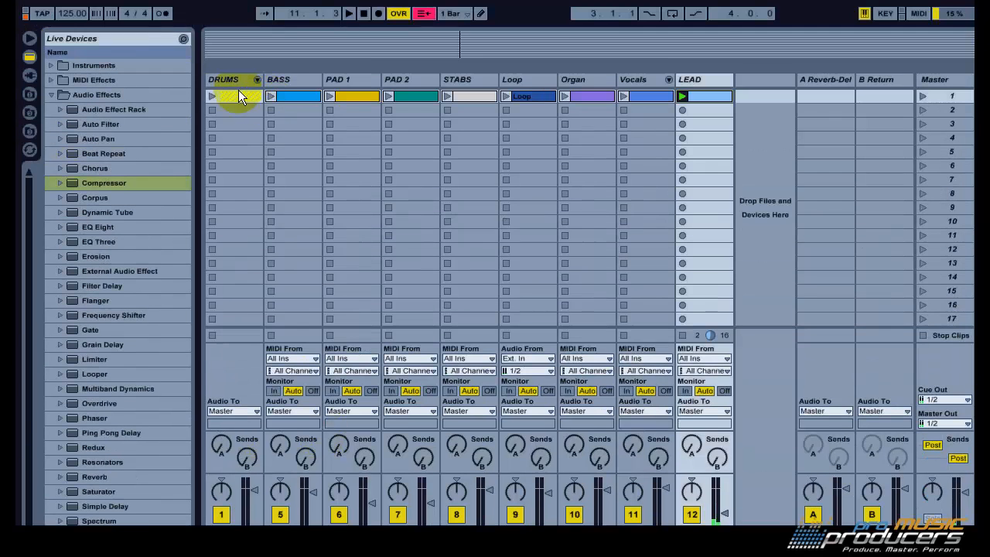
Play the DRUMS, BASS and PAD 2 clips together with the LEAD, hide the browser, and select the LEAD track
left_click(212, 96)
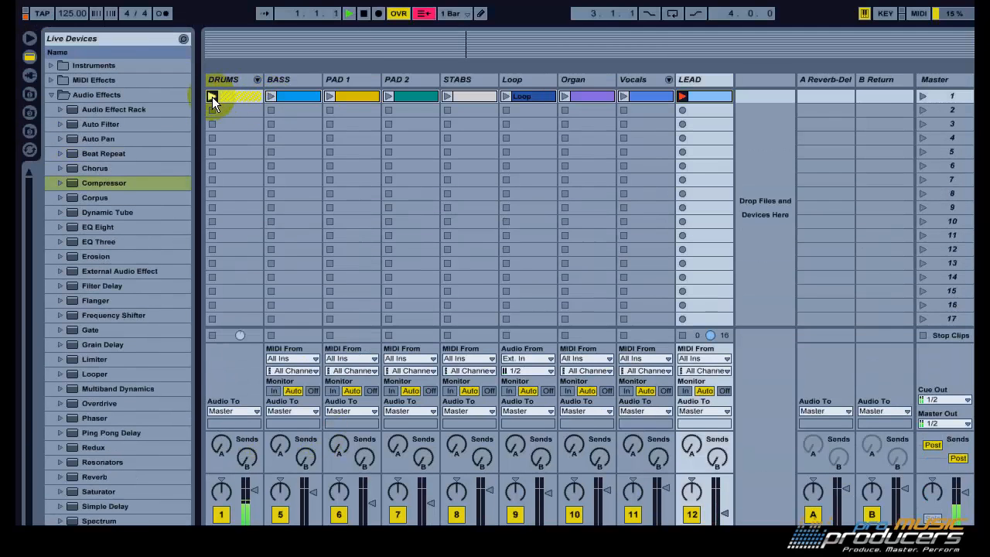
left_click(30, 38)
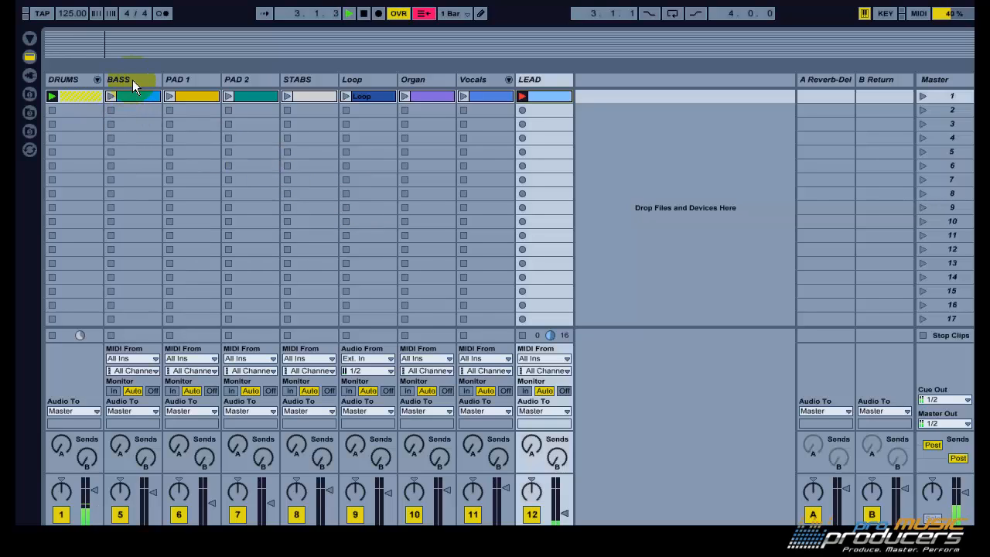
left_click(110, 96)
left_click(228, 96)
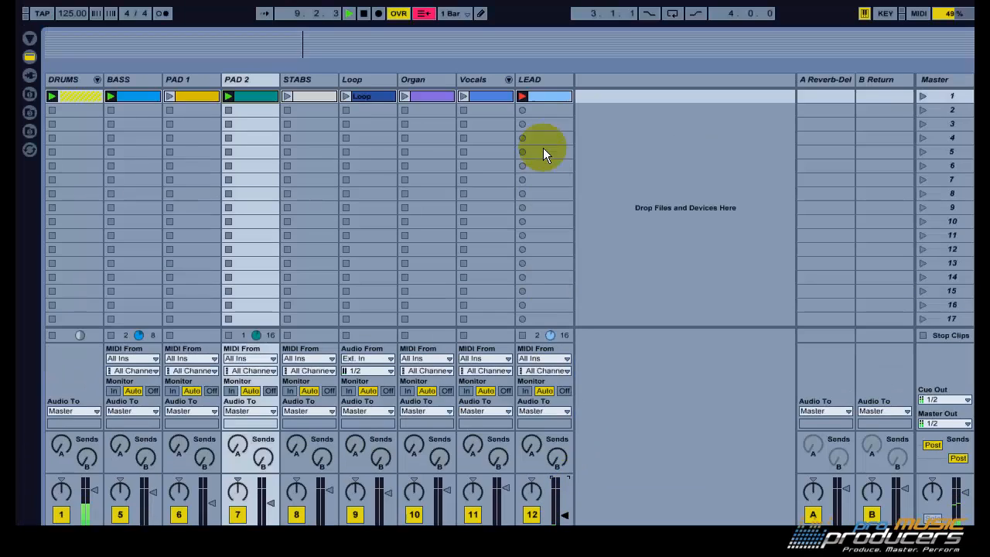
left_click(548, 80)
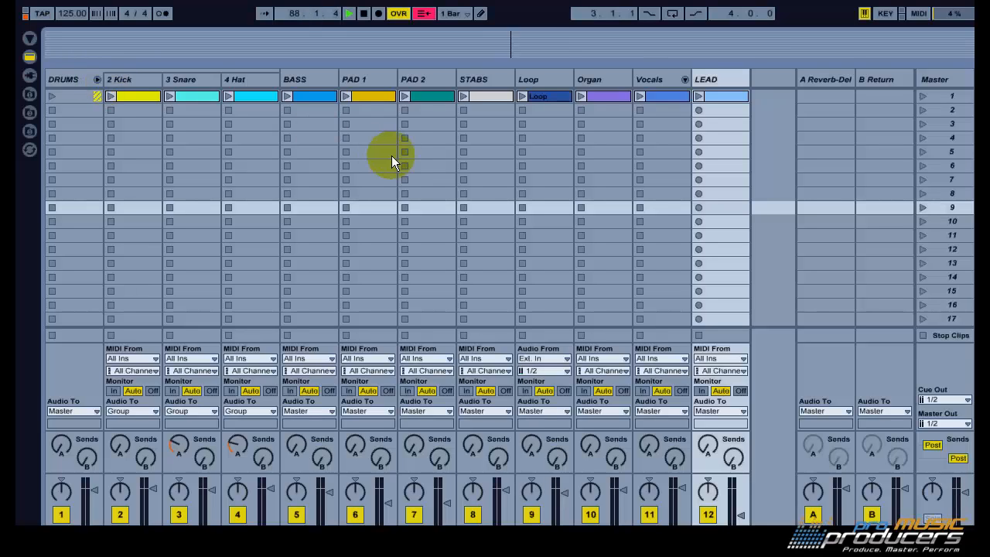
Duplicate the Loop, Vocals and PAD 1 clips into scene 2 and launch that scene
left_click(552, 97)
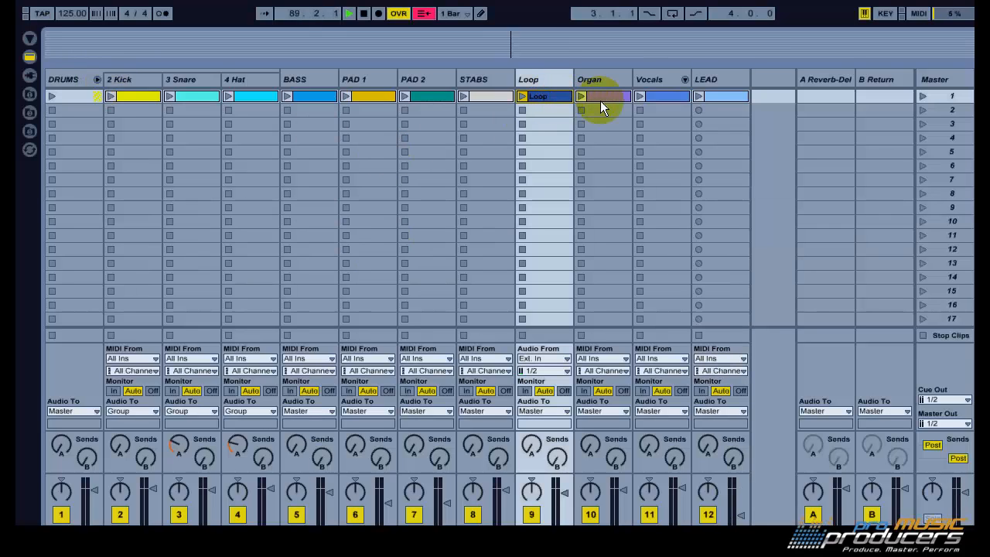
key("ctrl+d")
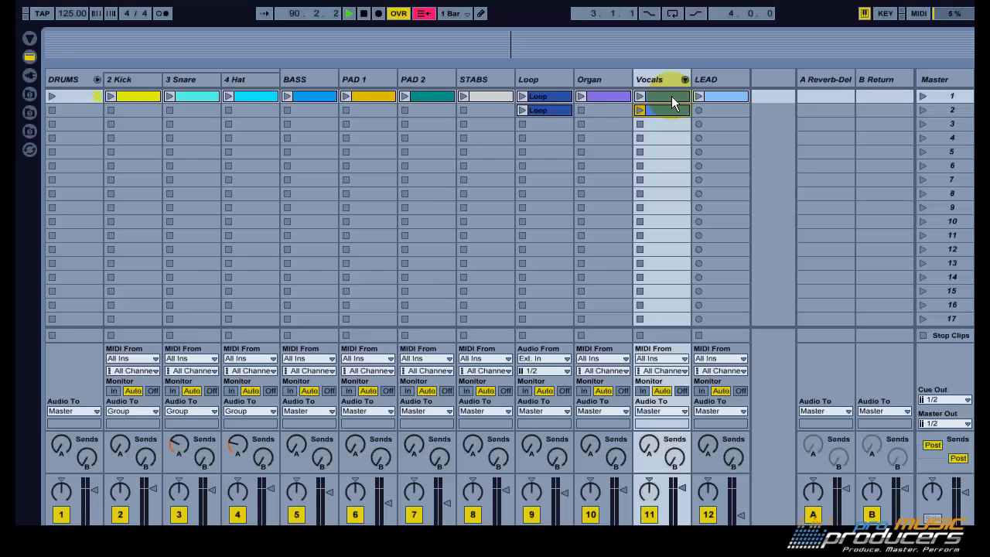
left_click(492, 101)
left_click(360, 97)
key("ctrl+d")
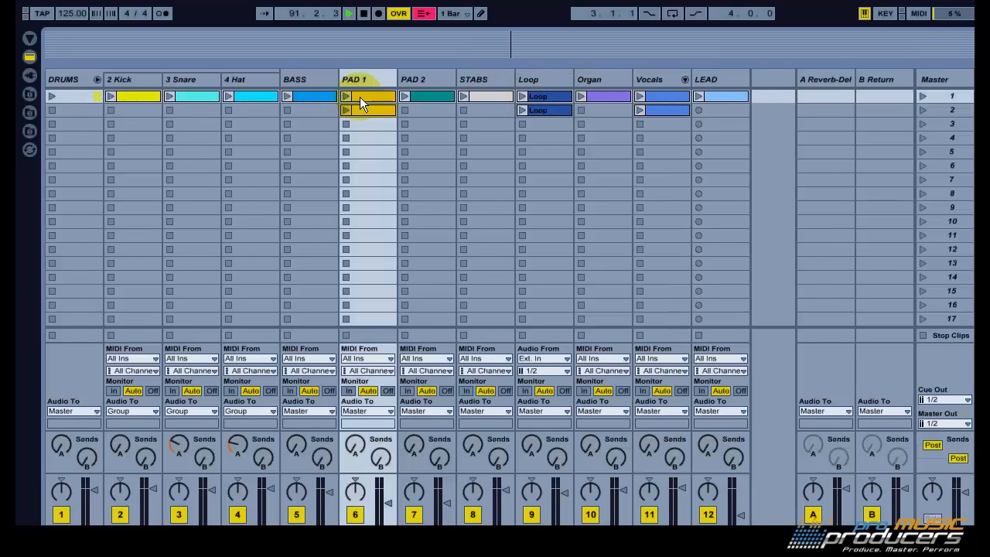
left_click(921, 110)
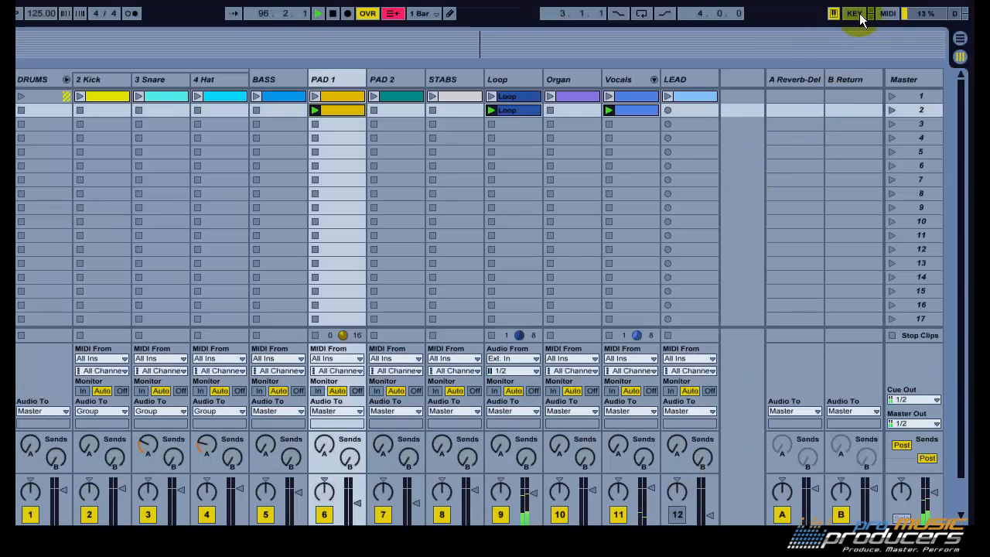
Map the on/off switch of the A Reverb-Delayed Hall return track to computer key 1
left_click(859, 15)
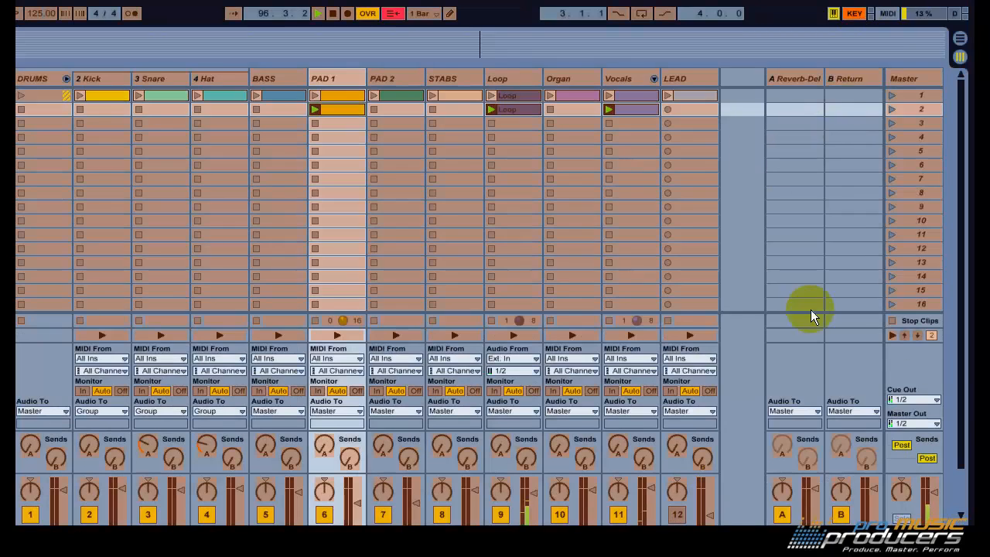
left_click(783, 376)
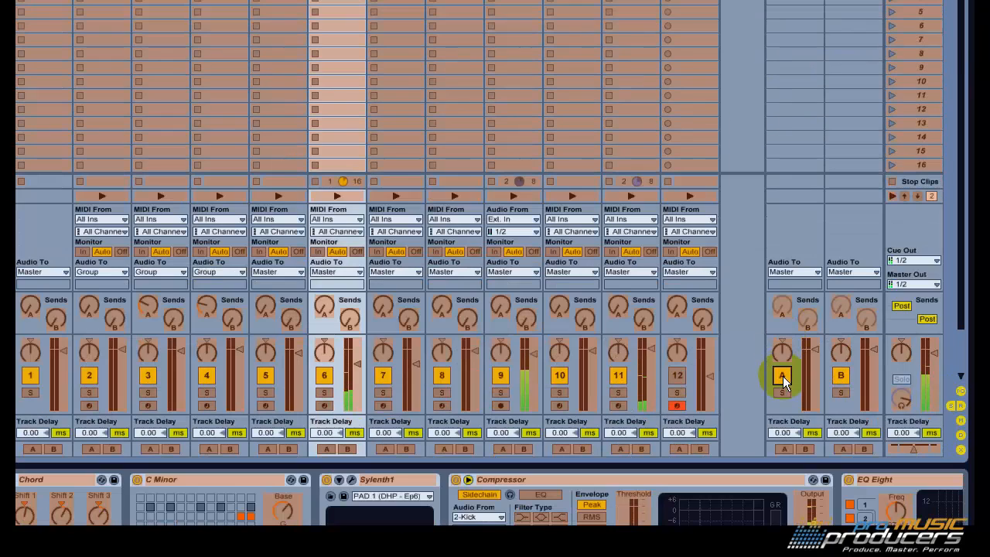
key("1")
left_click(854, 16)
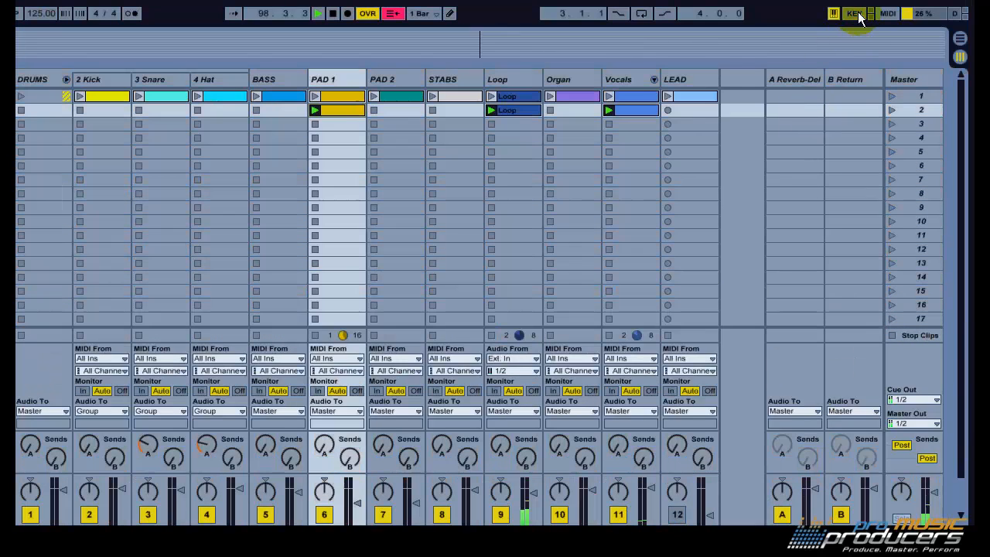
Turn PAD 1's send A up fully and raise the Vocals track's send A during playback
left_click(802, 78)
left_click(620, 446)
left_click_drag(620, 377, 620, 351)
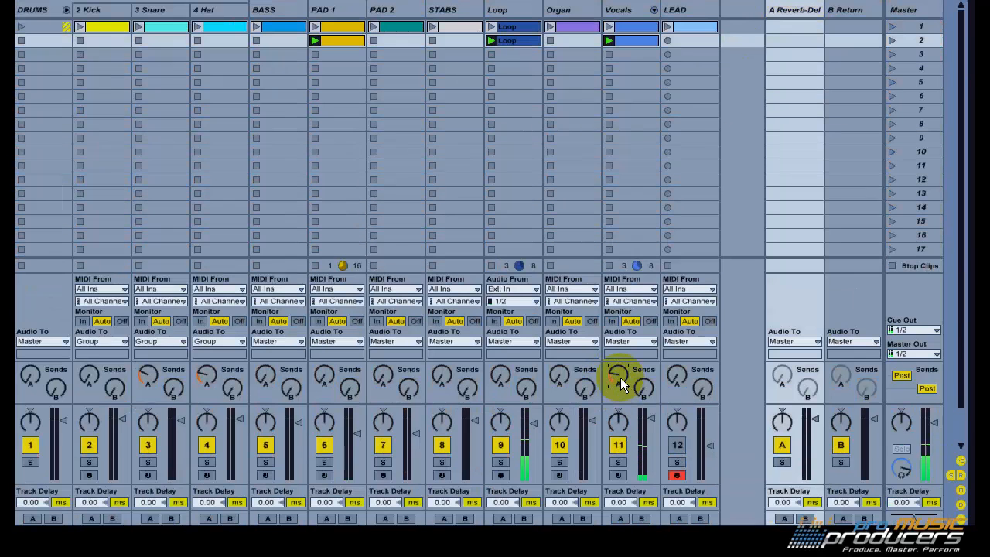
left_click(323, 376)
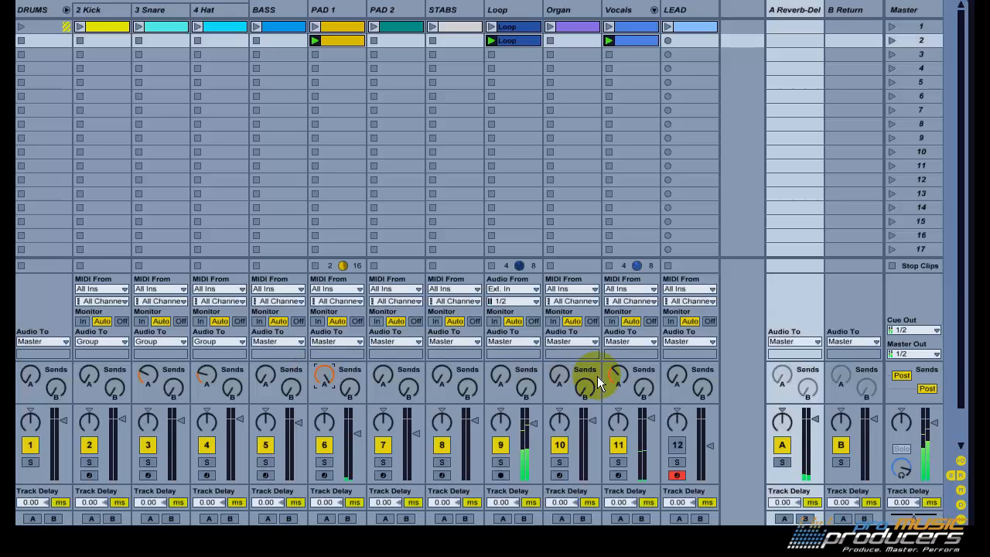
left_click(618, 375)
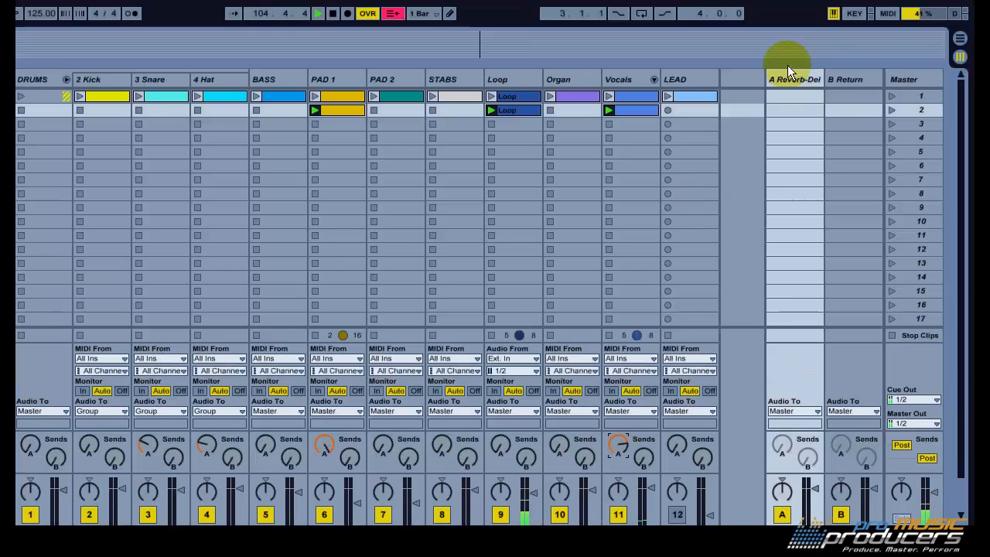
Lengthen Reverb Time on the Reverb-Delayed Hall, turn the Vocals send A up fully, and raise Effect Mix to 127
left_click(783, 9)
left_click(189, 433)
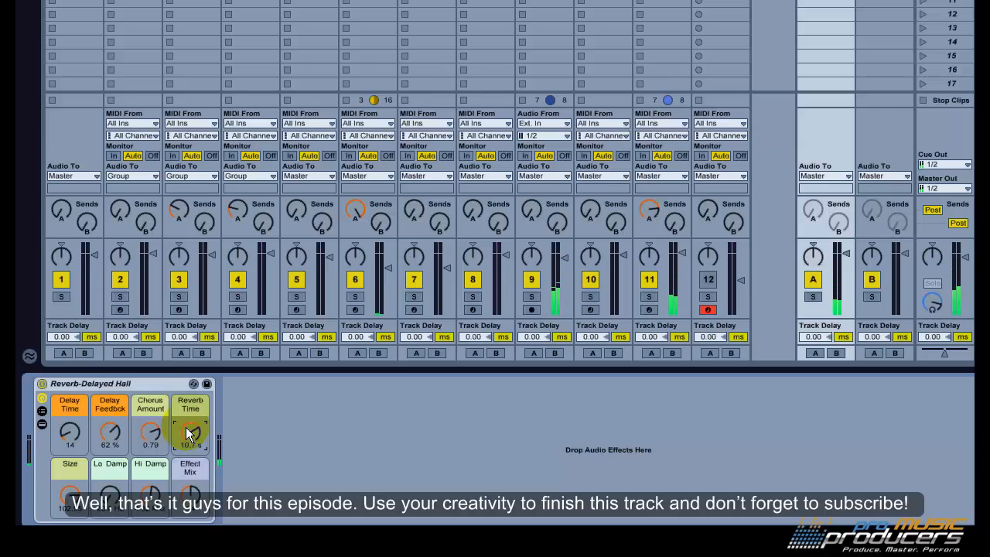
left_click(652, 222)
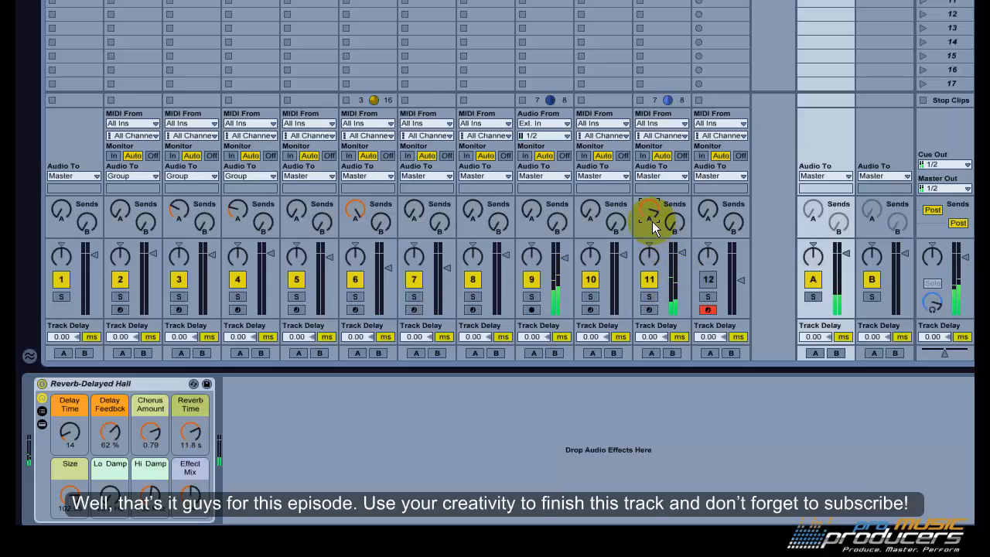
left_click(185, 439)
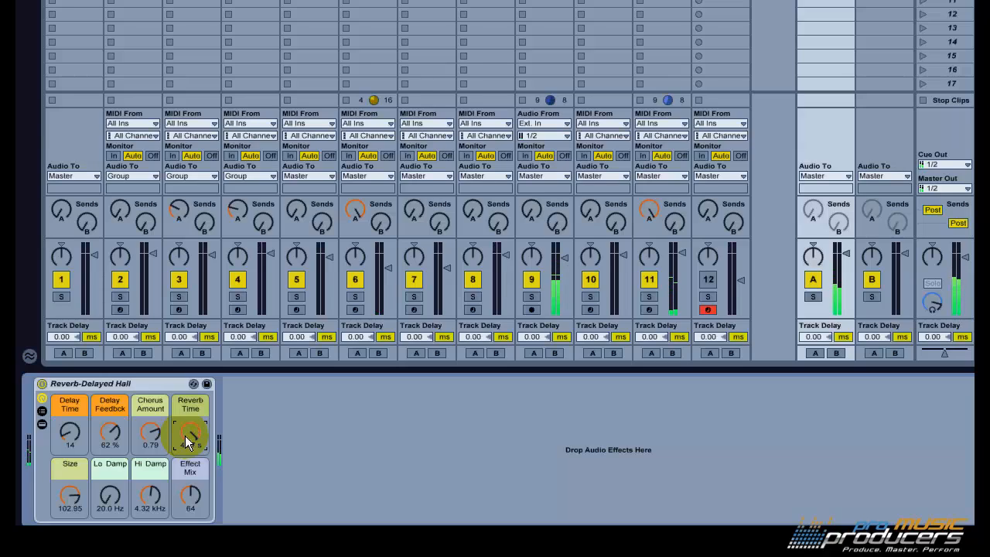
left_click_drag(190, 498, 191, 496)
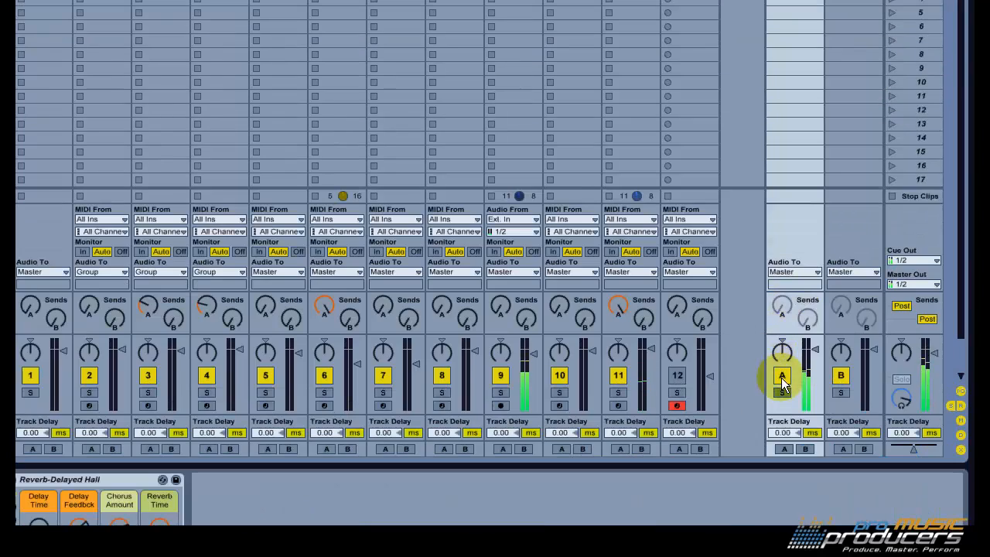
Switch off return track A and turn the Vocals and PAD 1 send A levels down to minimum
left_click(782, 376)
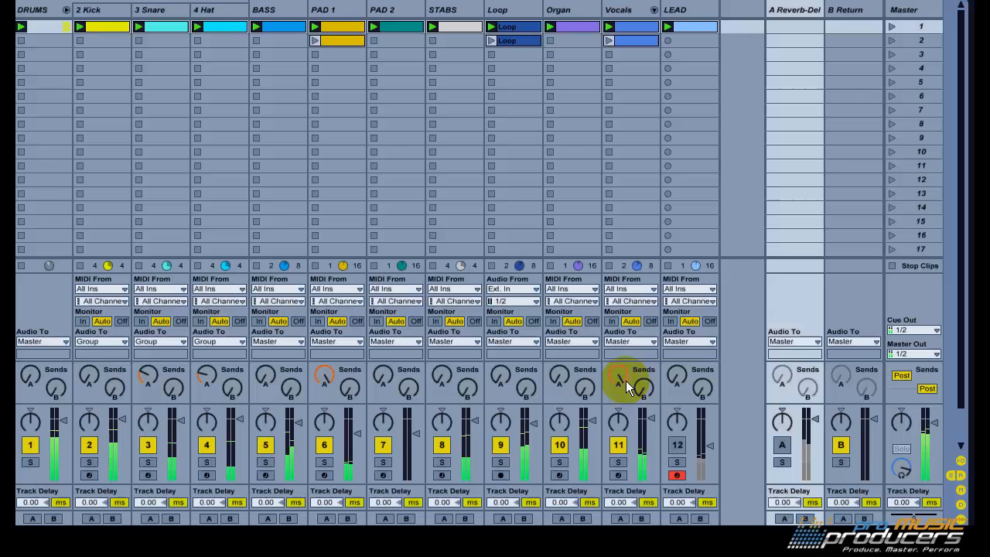
left_click_drag(621, 447, 621, 518)
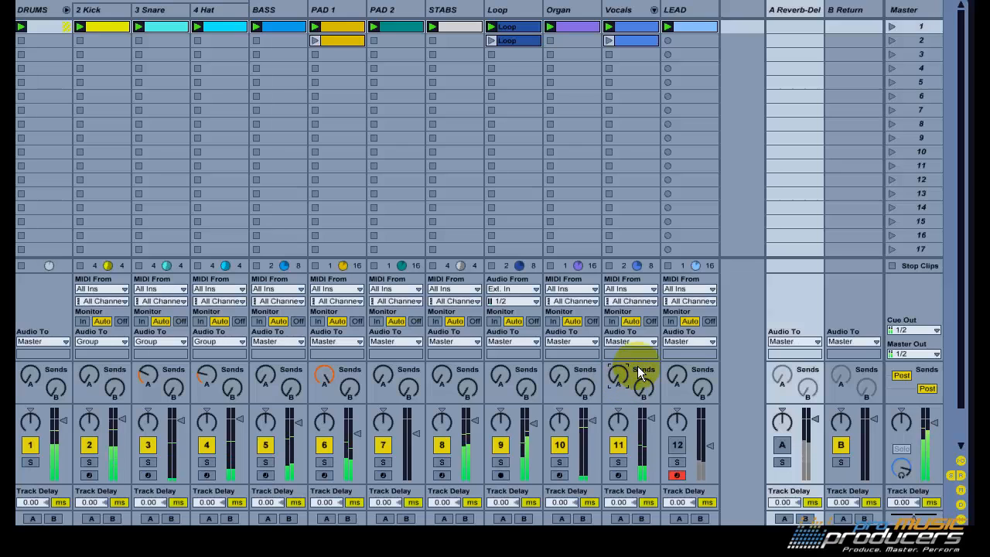
left_click_drag(321, 378, 321, 450)
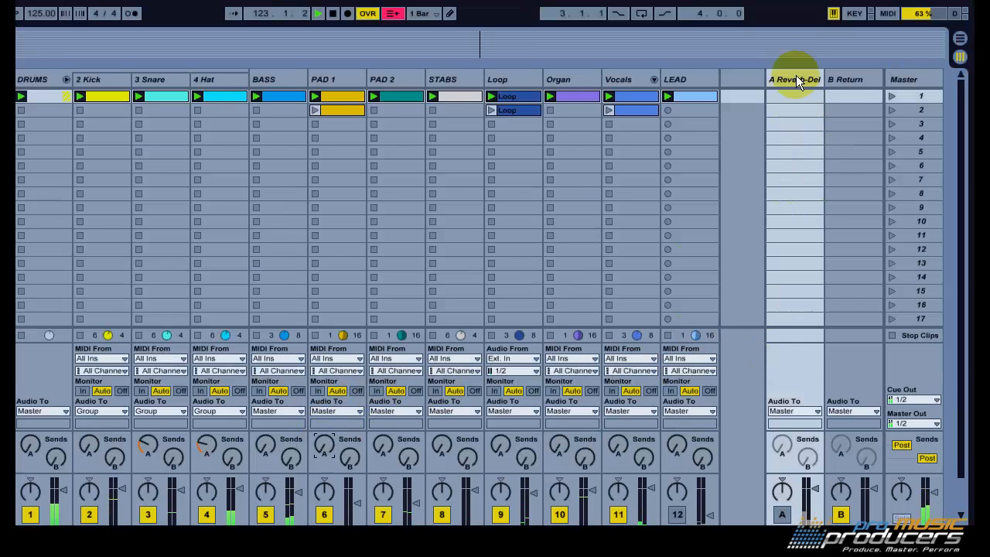
Set the Reverb-Delayed Hall's Reverb Time to 4.95 s and its Effect Mix to 70
left_click(795, 80)
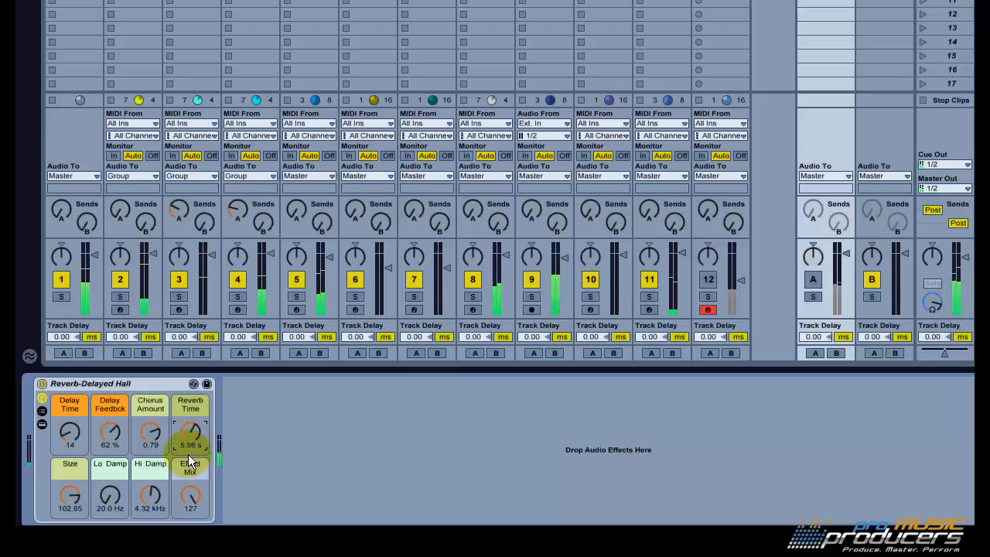
left_click_drag(188, 500, 188, 533)
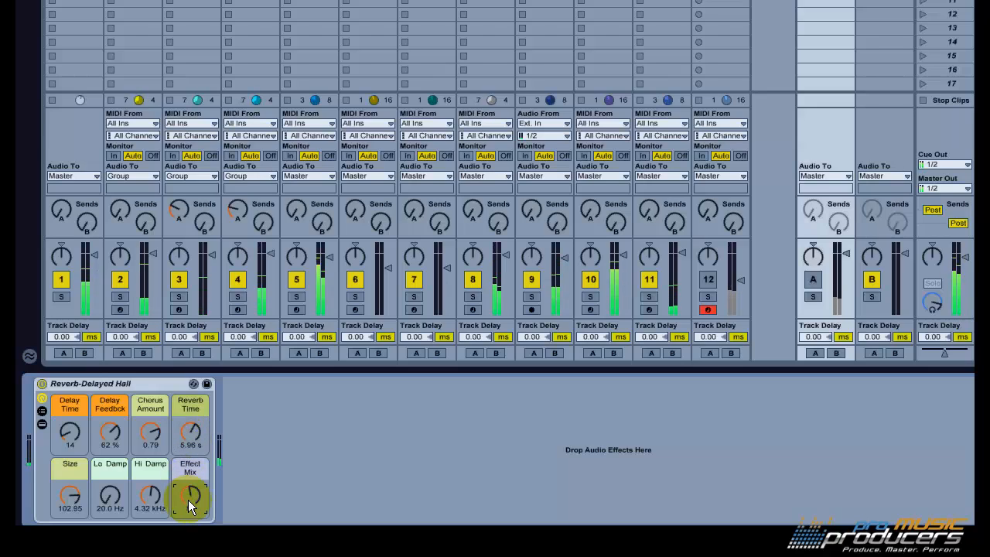
left_click_drag(194, 440, 194, 443)
left_click_drag(191, 491, 192, 490)
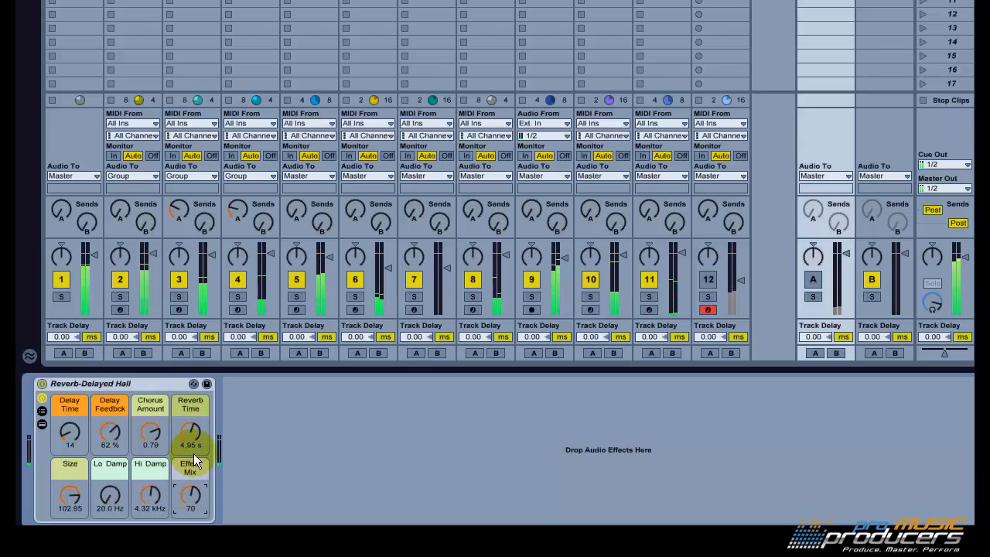
left_click(195, 439)
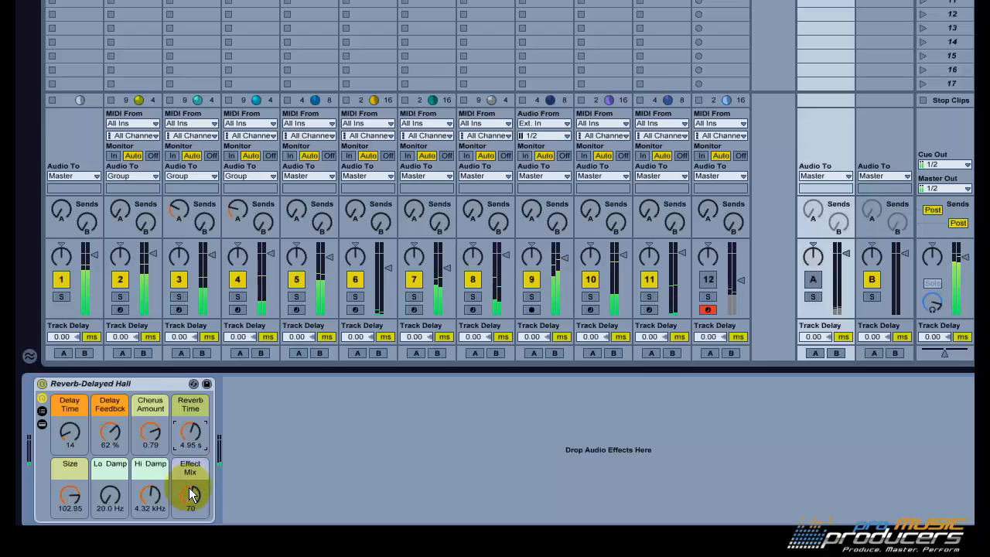
type("1")
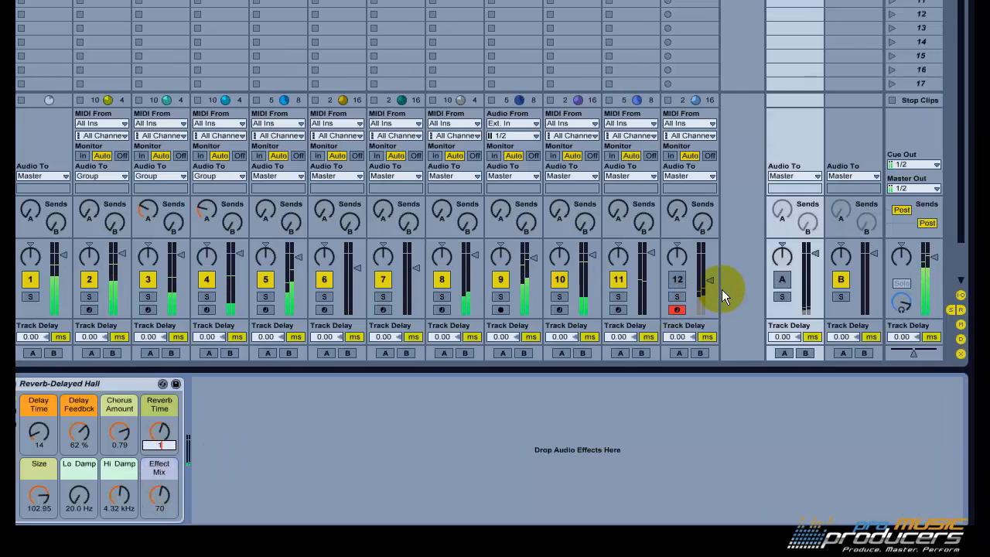
left_click(789, 385)
left_click(762, 229)
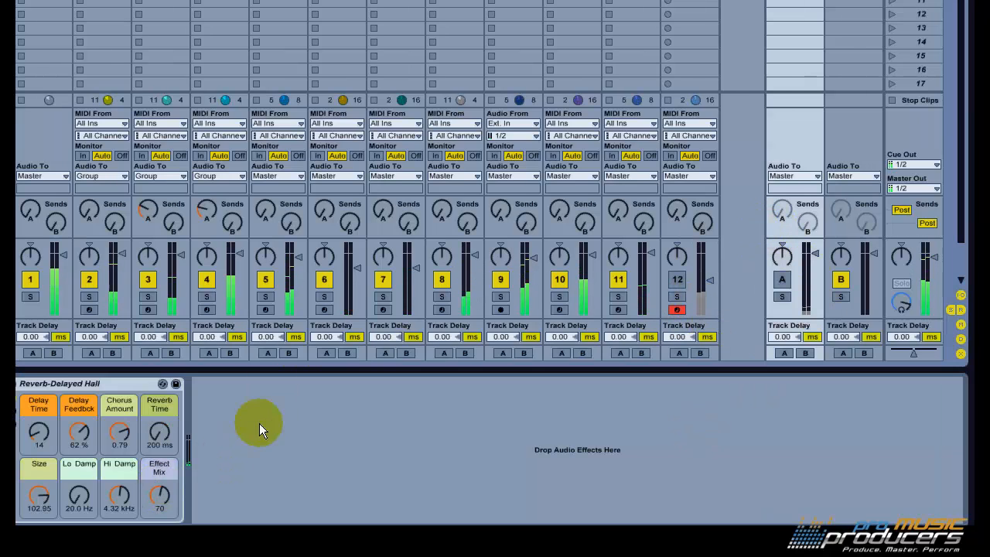
left_click(341, 430)
key("ctrl+z")
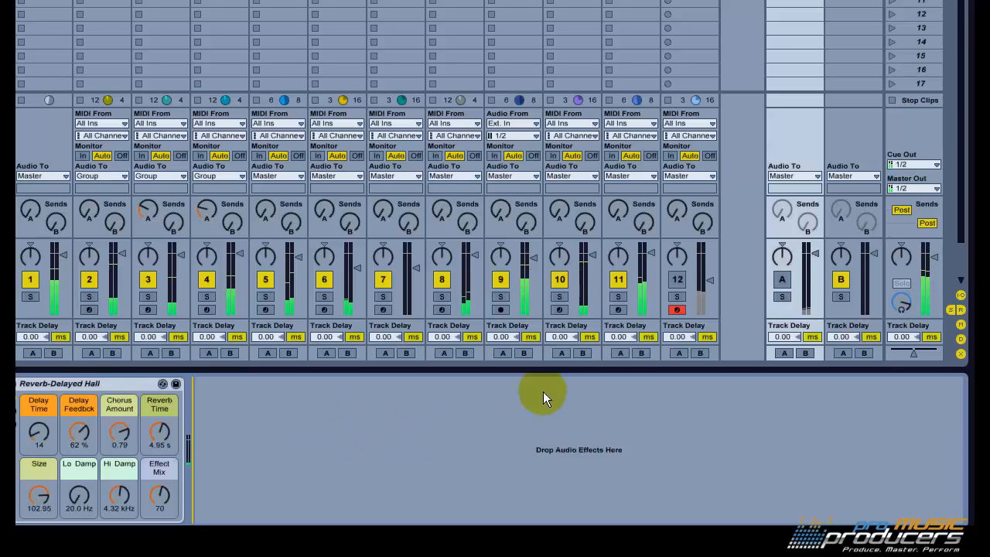
Switch on return track A and turn the PAD 1 and PAD 2 send A levels up fully
left_click(783, 279)
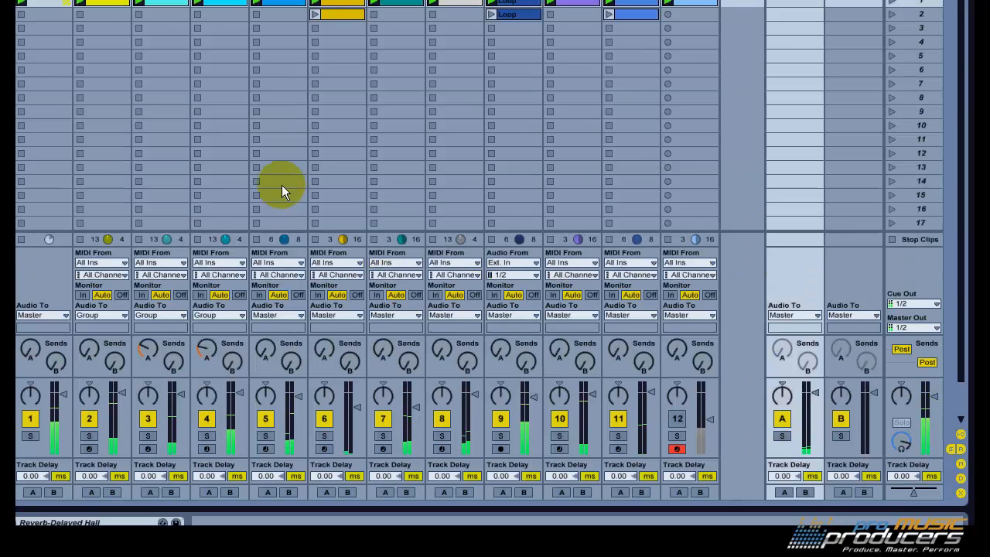
left_click(382, 347)
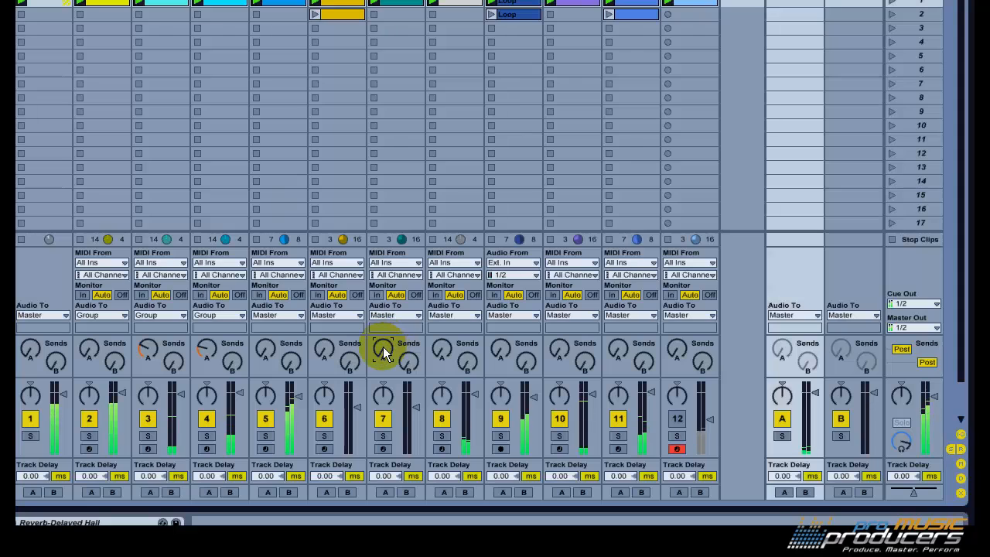
left_click_drag(327, 346, 327, 279)
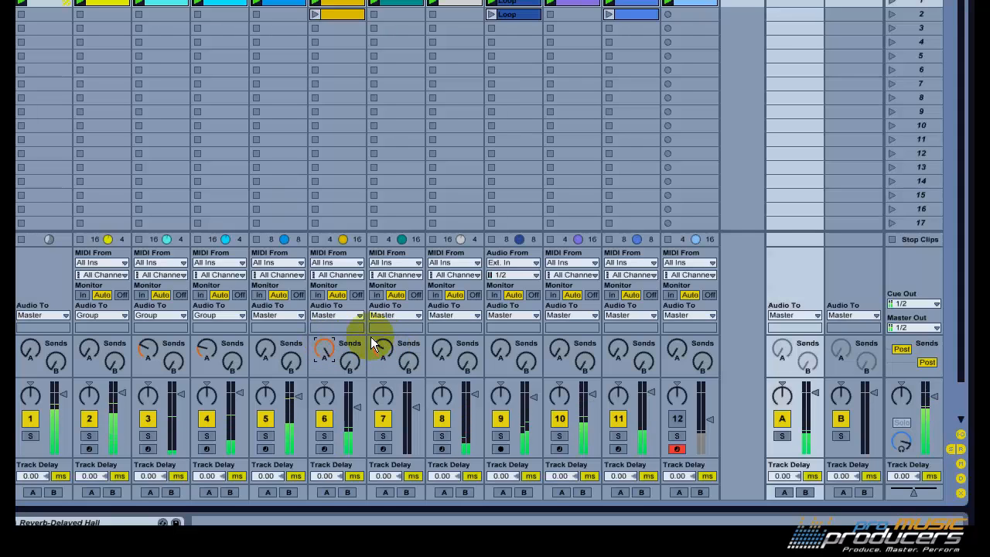
left_click_drag(385, 349, 385, 313)
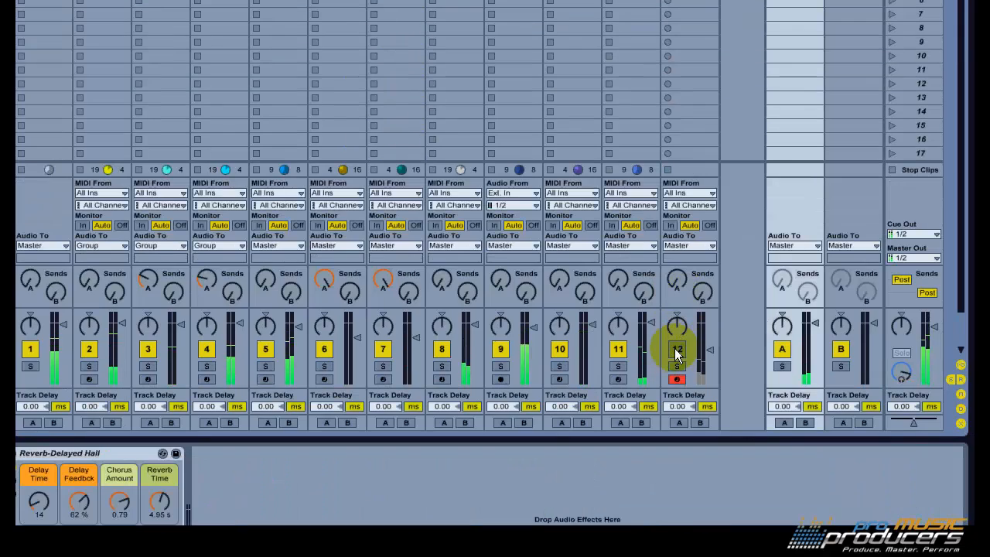
Activate the LEAD track, raise the Reverb-Delayed Hall's Effect Mix and its Reverb Time to 8.96 s, and switch off return track A
left_click(678, 418)
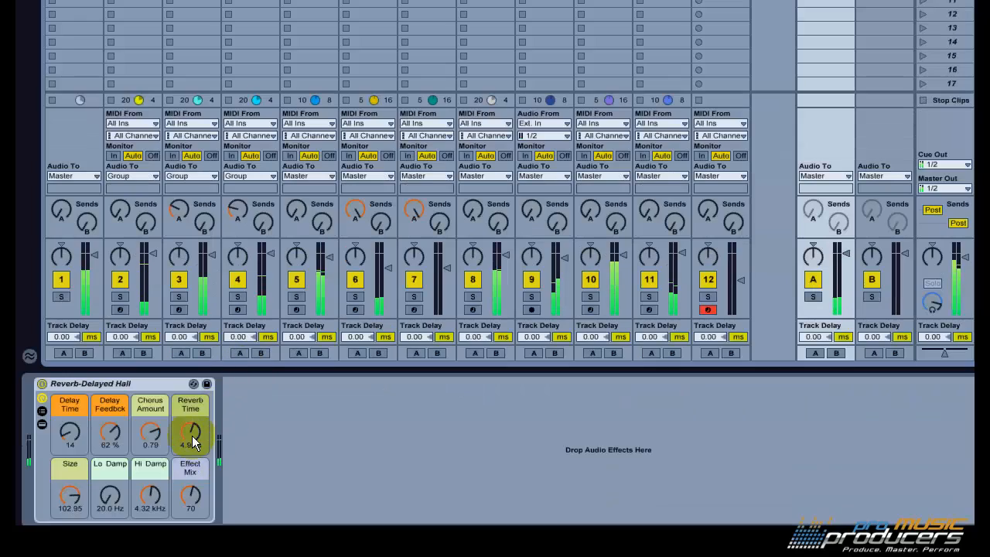
left_click_drag(162, 506, 201, 506)
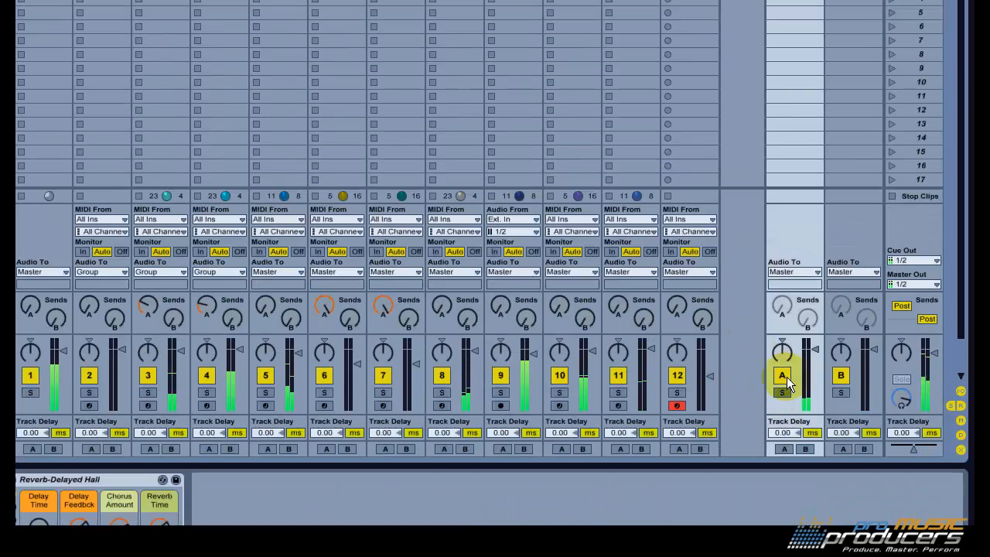
left_click(786, 378)
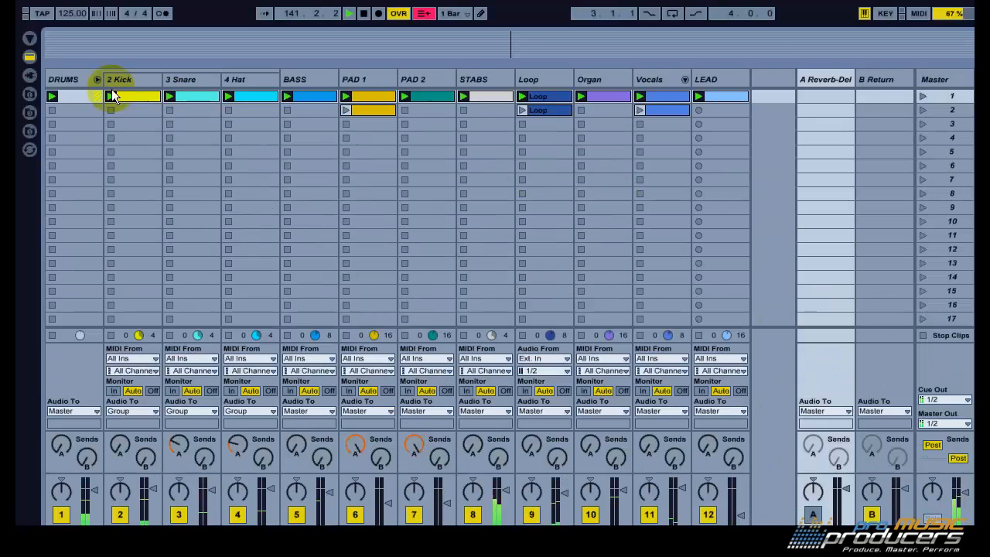
Review the tracks one by one from Kick through LEAD, including their device chains, during playback
left_click(126, 79)
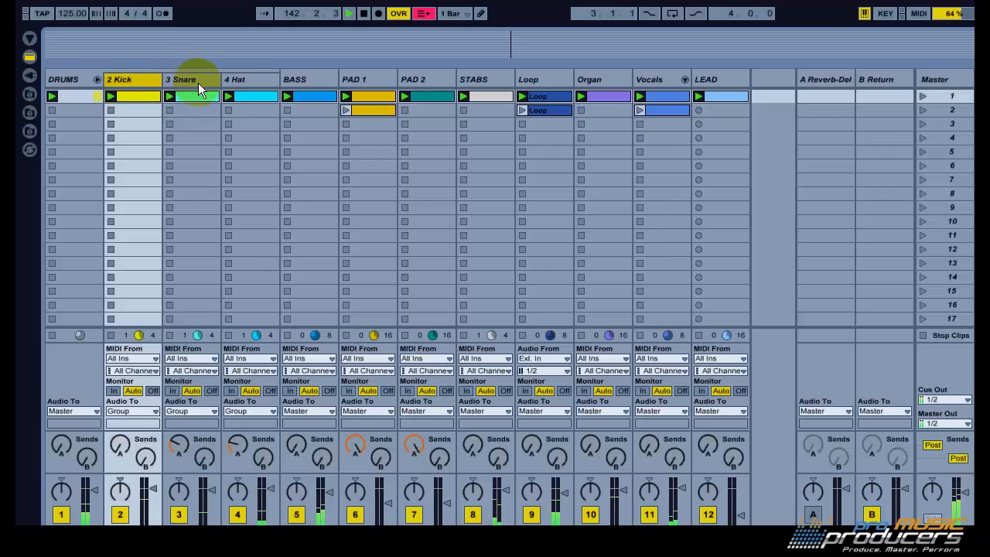
left_click(195, 81)
left_click(257, 82)
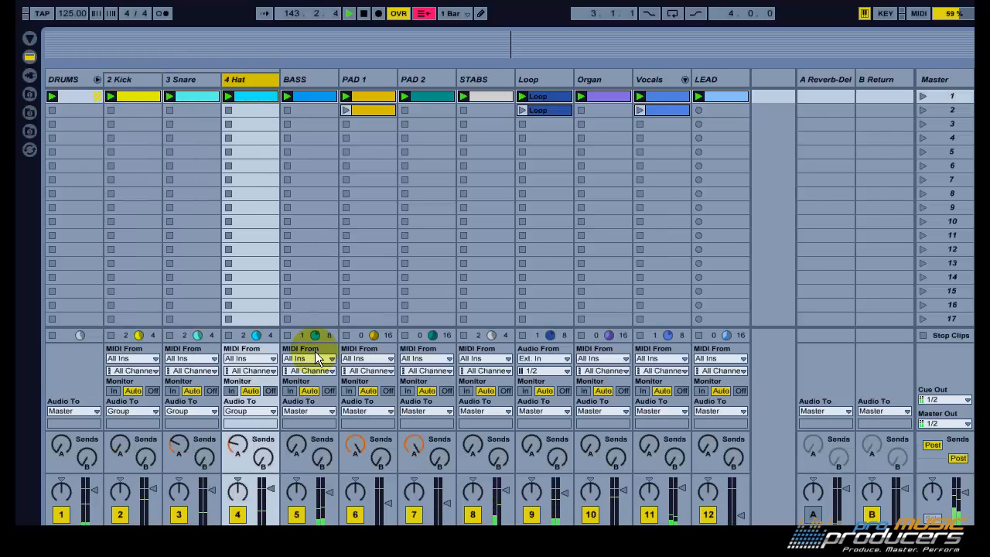
key("Right")
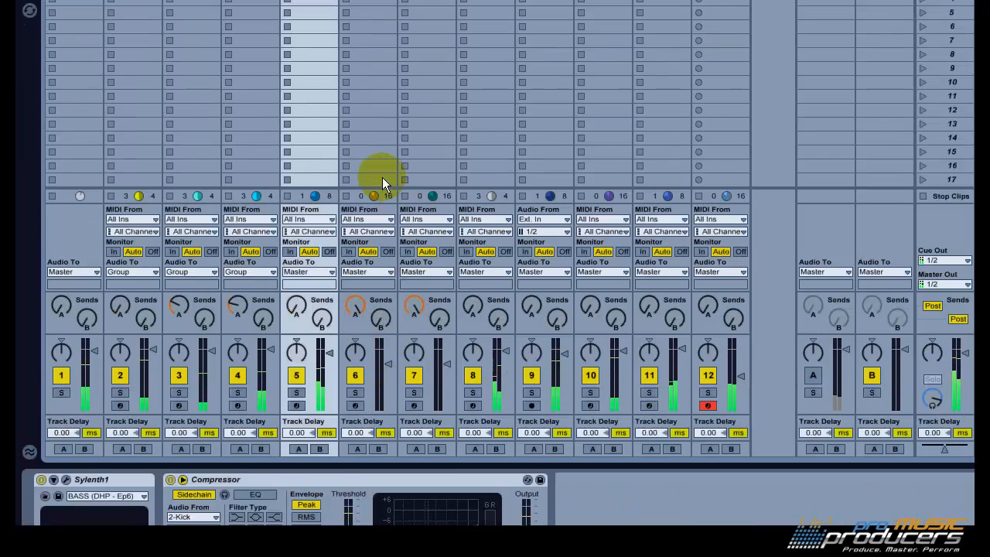
key("Right")
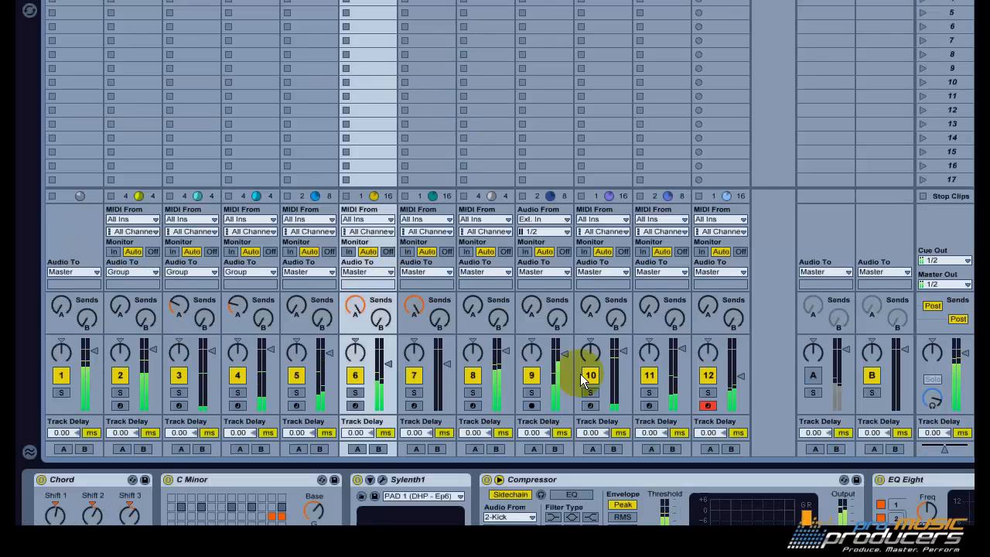
key("Right")
key("Right")
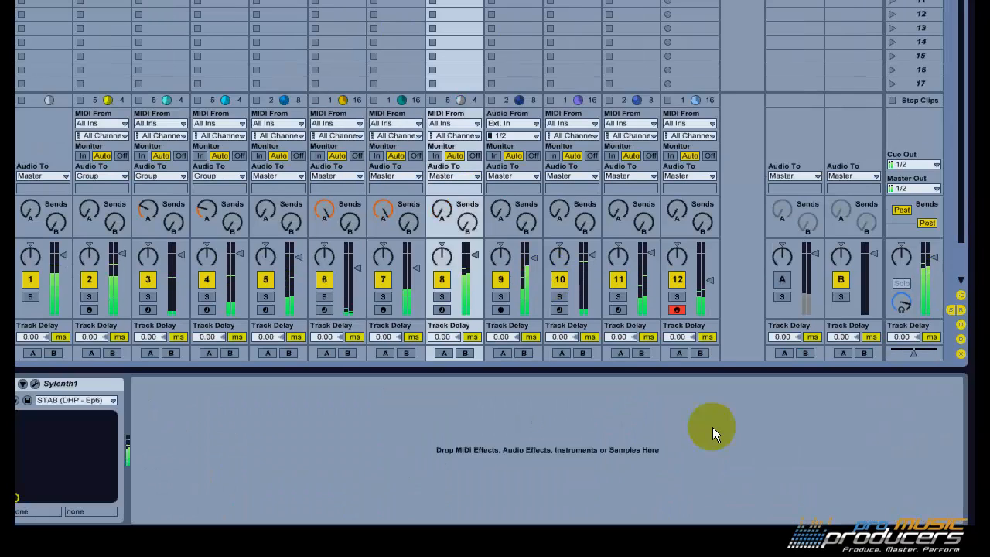
key("Right")
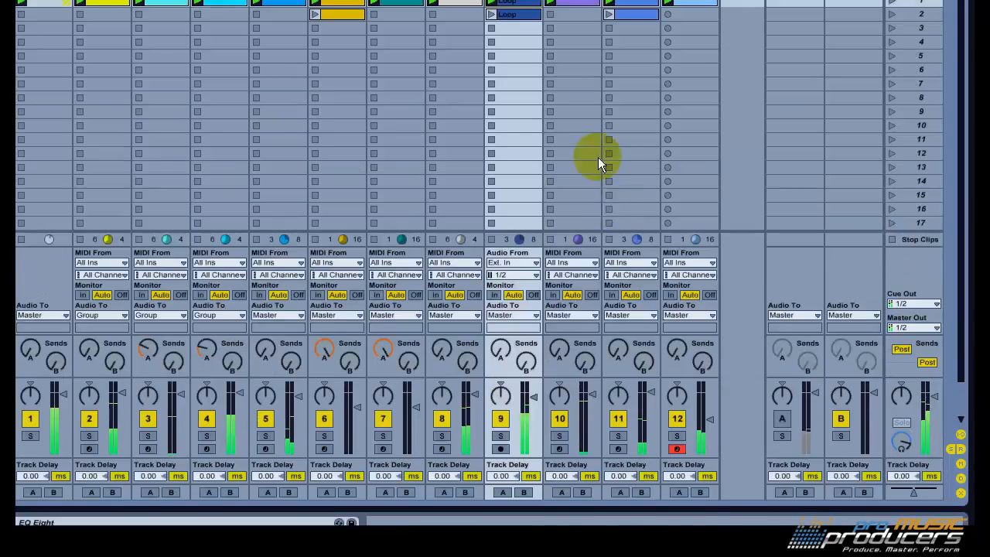
key("Right")
key("Right")
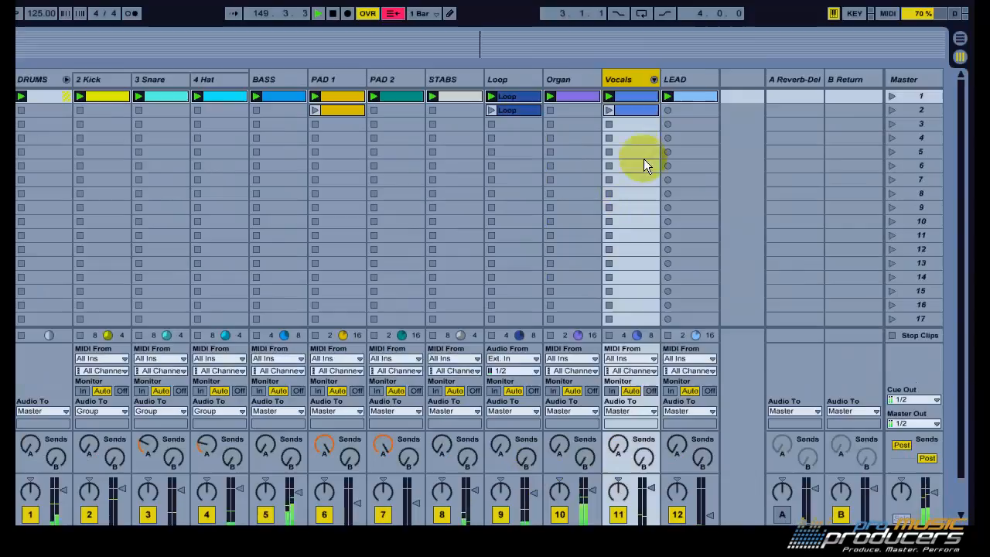
left_click(684, 77)
Duplicate scene 1 and delete the LEAD and Vocals clips from the duplicate
left_click(911, 102)
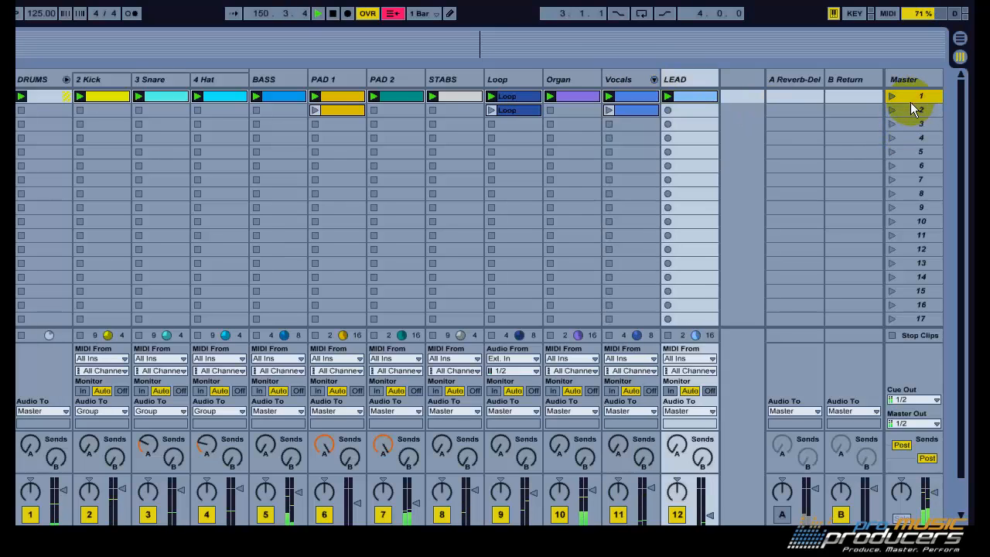
key("ctrl+d")
left_click(463, 110)
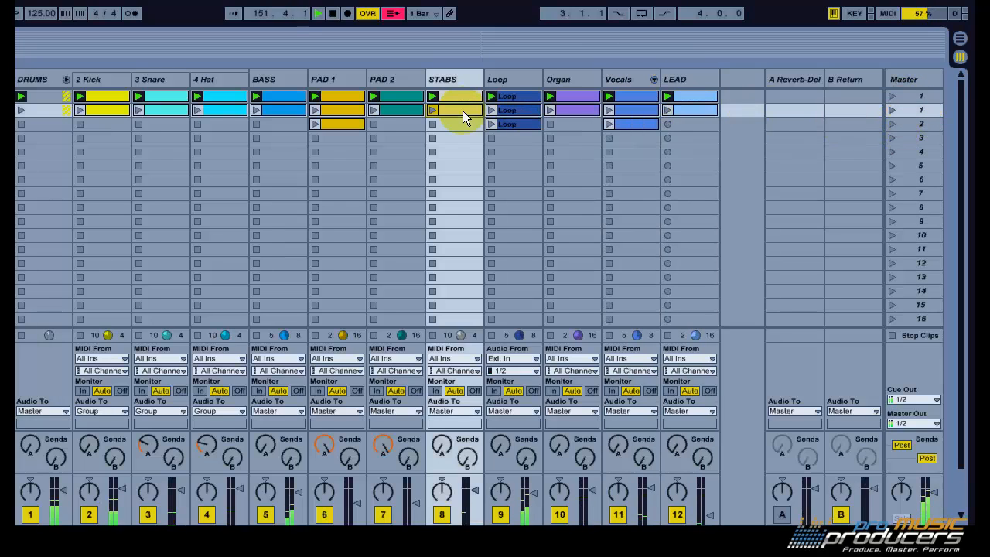
left_click(520, 109)
left_click(640, 110)
left_click(687, 110)
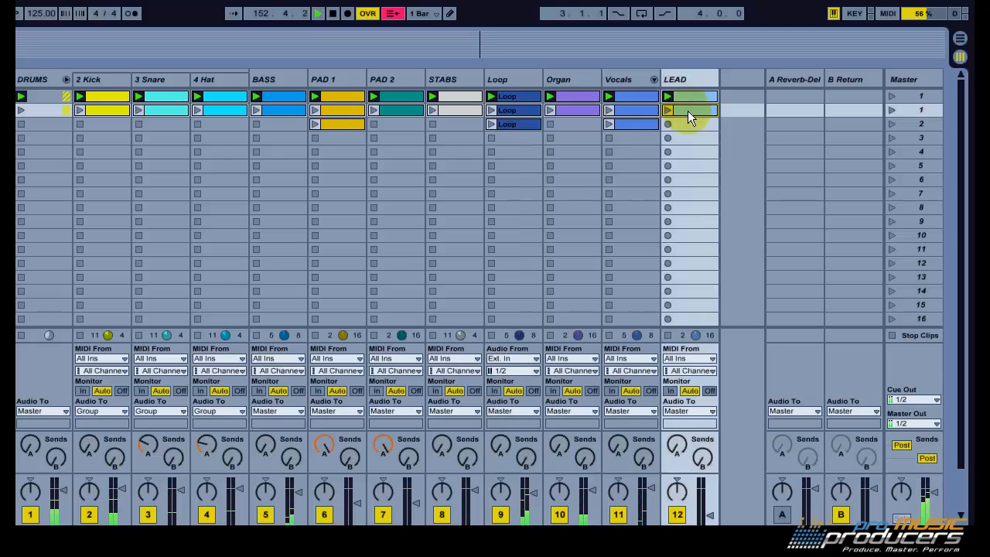
key("Delete")
left_click(636, 111)
key("Delete")
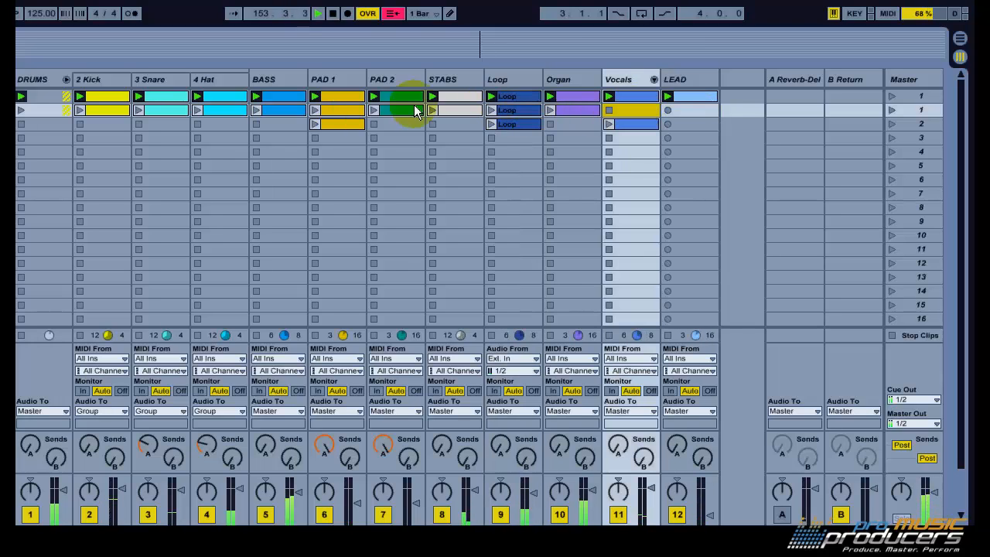
Stop the Kick track's clip and launch the duplicated scene that has no Vocals or LEAD clips
left_click(456, 110)
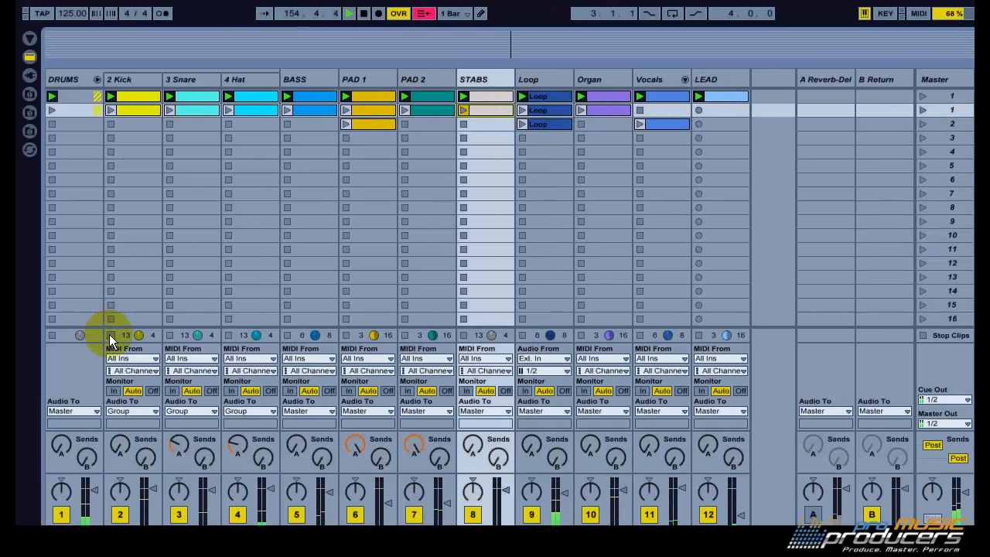
left_click(111, 335)
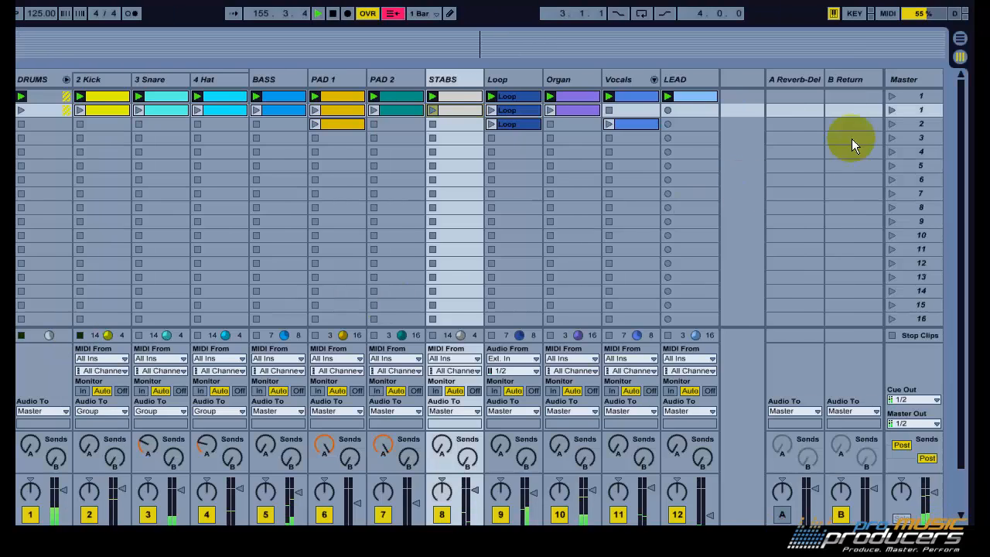
left_click(894, 108)
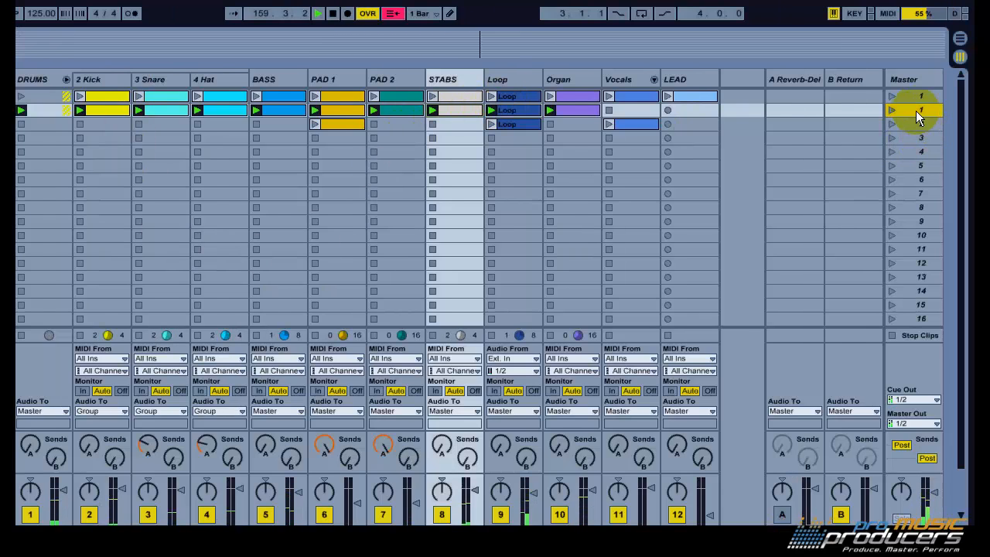
Duplicate the playing scene and delete the Organ clip from the new copy
key("ctrl+d")
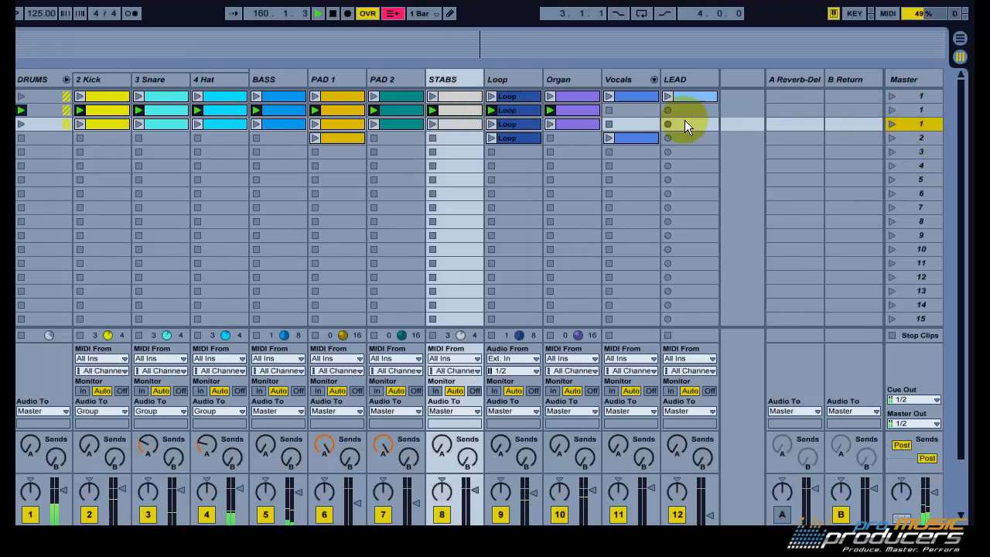
left_click(579, 124)
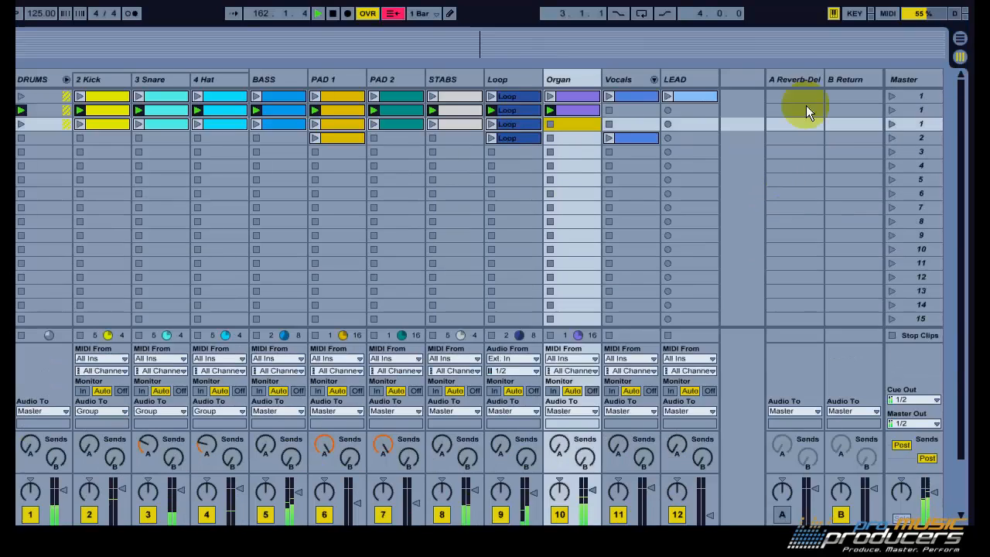
Lower the Reverb-Delayed Hall's Effect Mix to 71 and shorten its Reverb Time, finishing with the Loop track selected
left_click(803, 73)
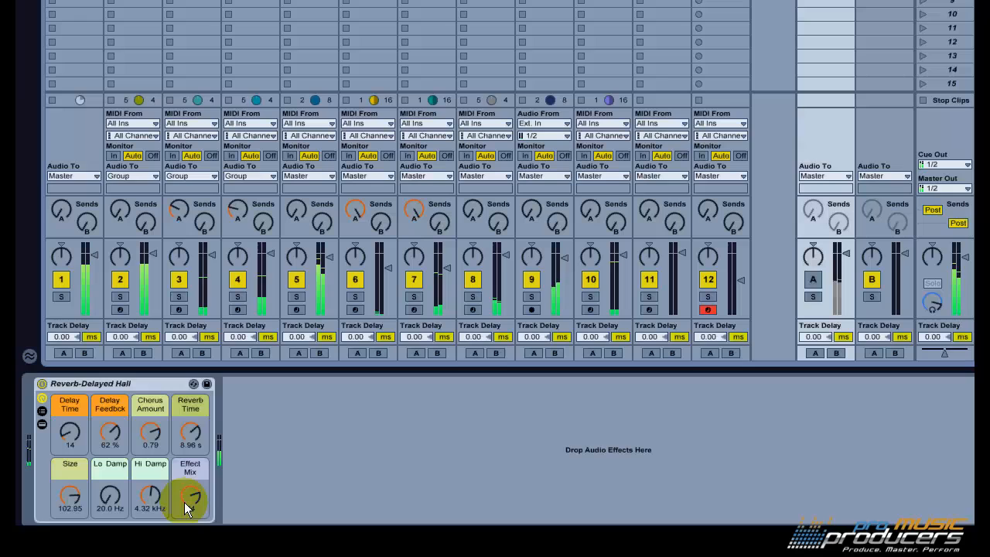
left_click_drag(184, 502, 184, 522)
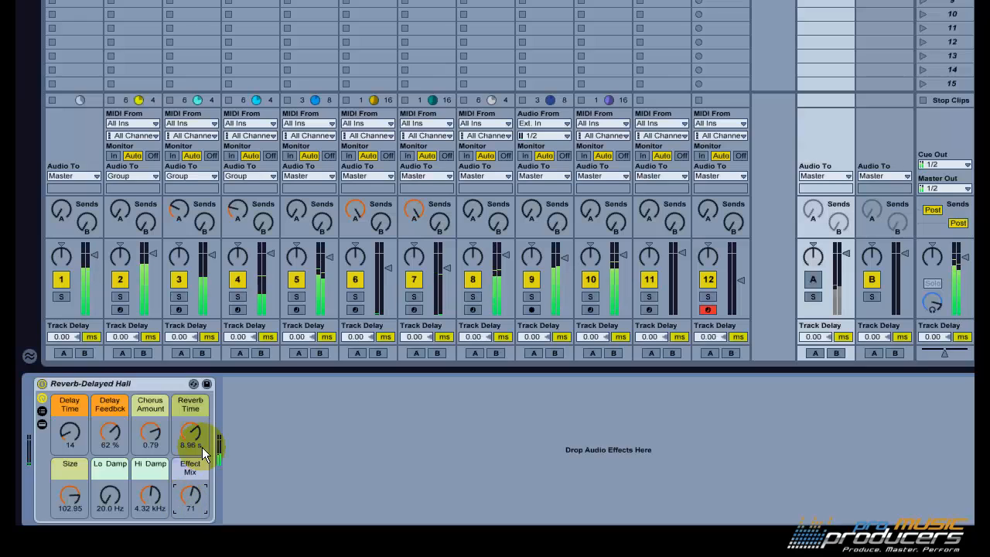
left_click_drag(196, 436, 196, 457)
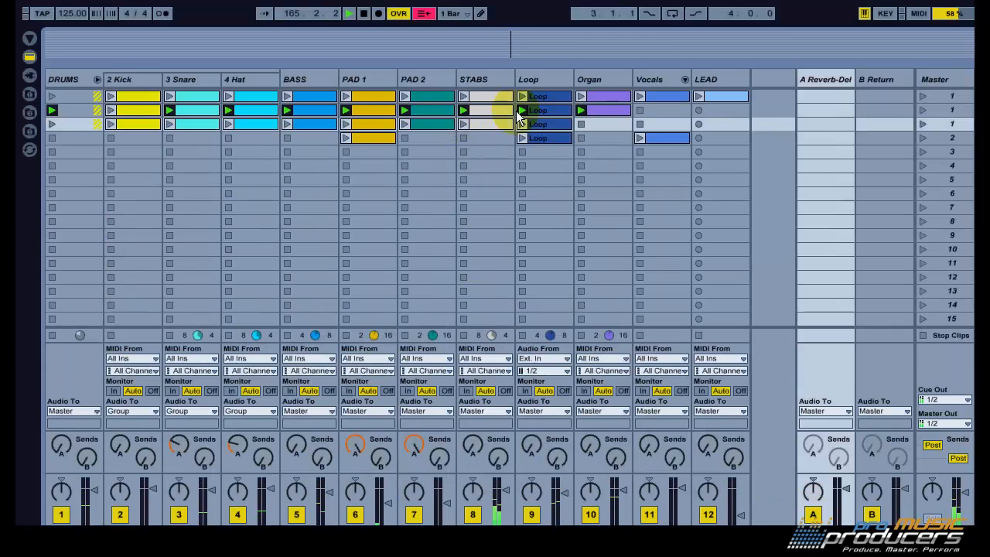
left_click(542, 75)
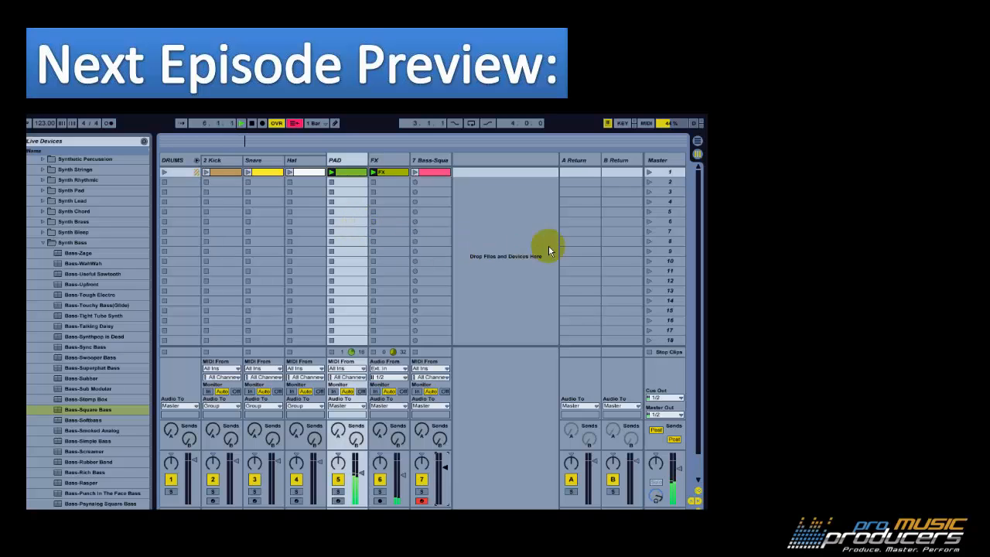
Launch scene 1 in the preview project and rename the Bass-Square track as BASS
left_click(649, 173)
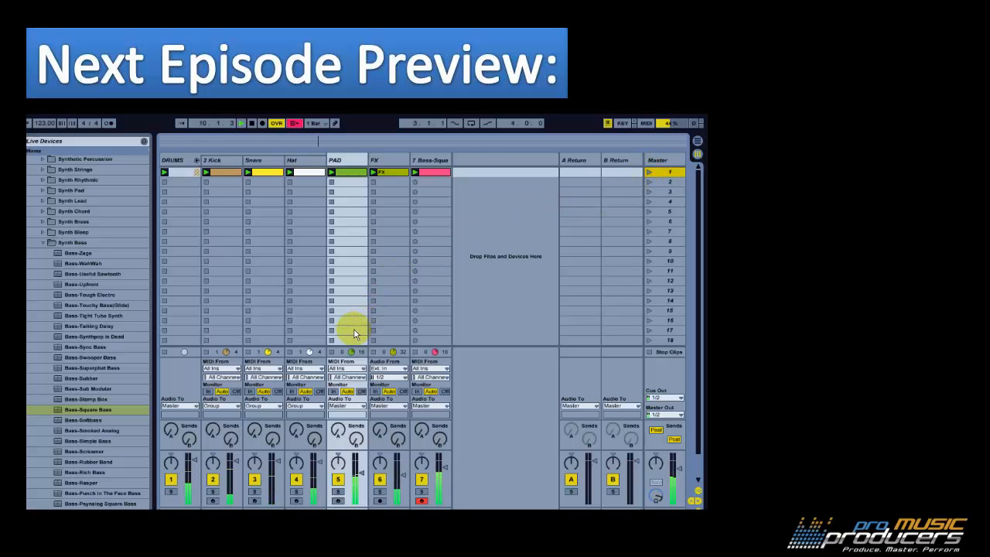
left_click(430, 164)
right_click(430, 163)
left_click(453, 204)
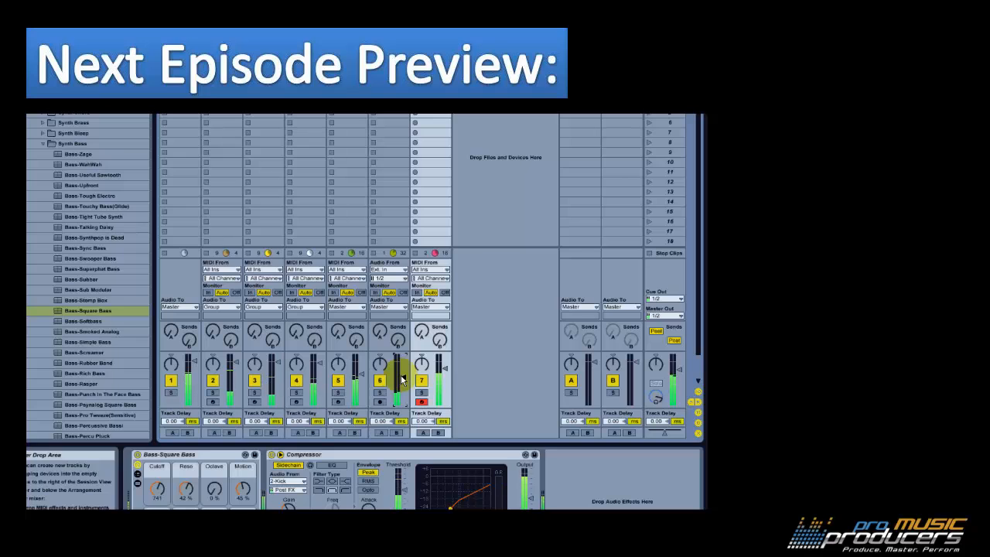
Select the FX track and the BASS track's clip to look them over during playback
left_click(377, 161)
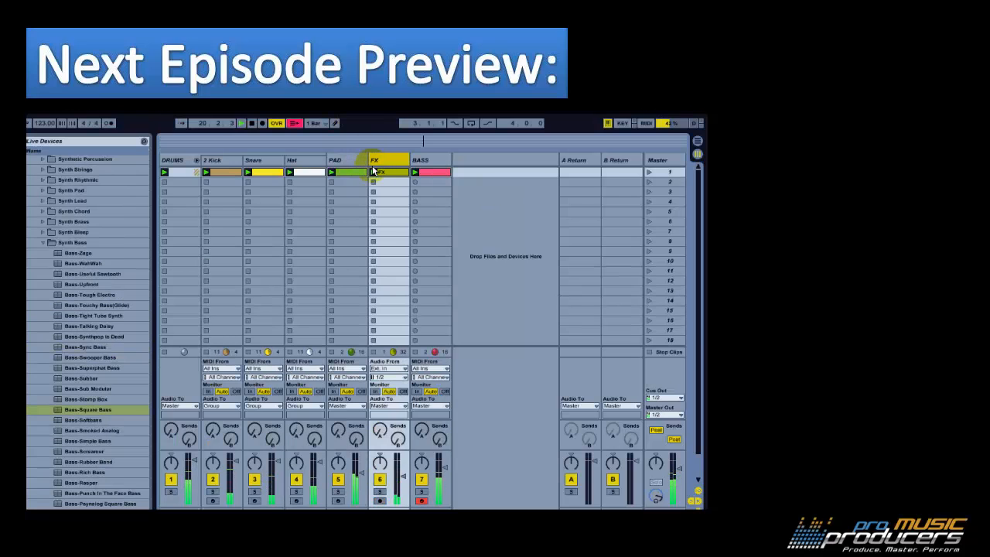
left_click(433, 175)
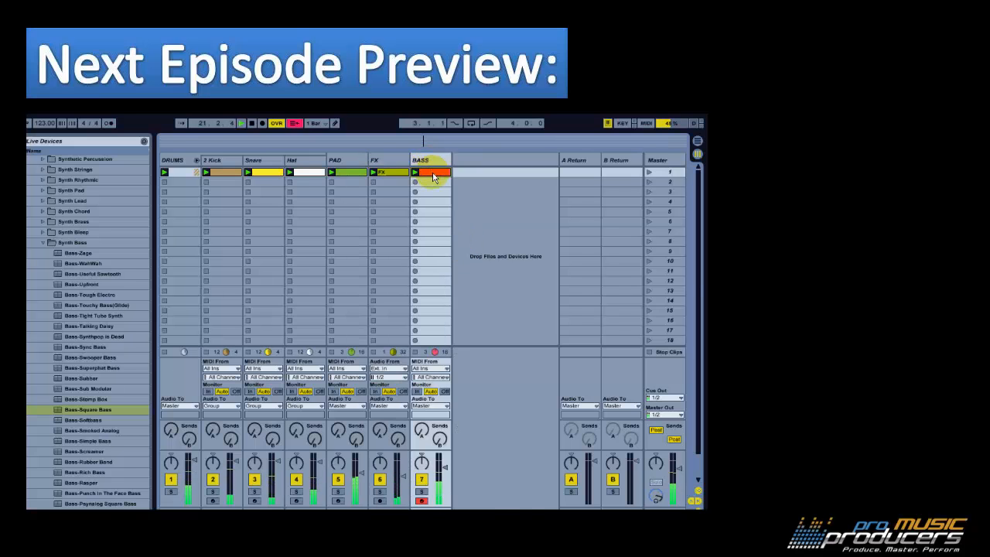